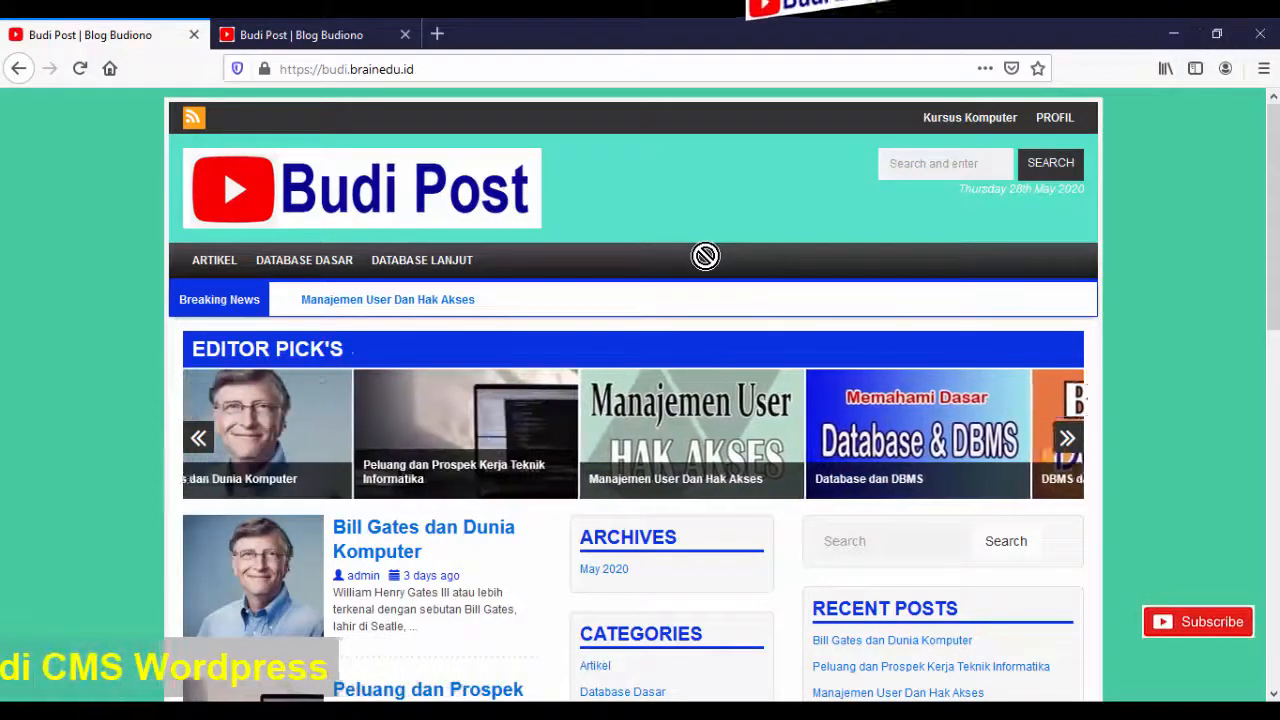
- In the second tab, add /wp-admin/ to the site address to reach the admin login page
scroll(705, 256, "down", 3)
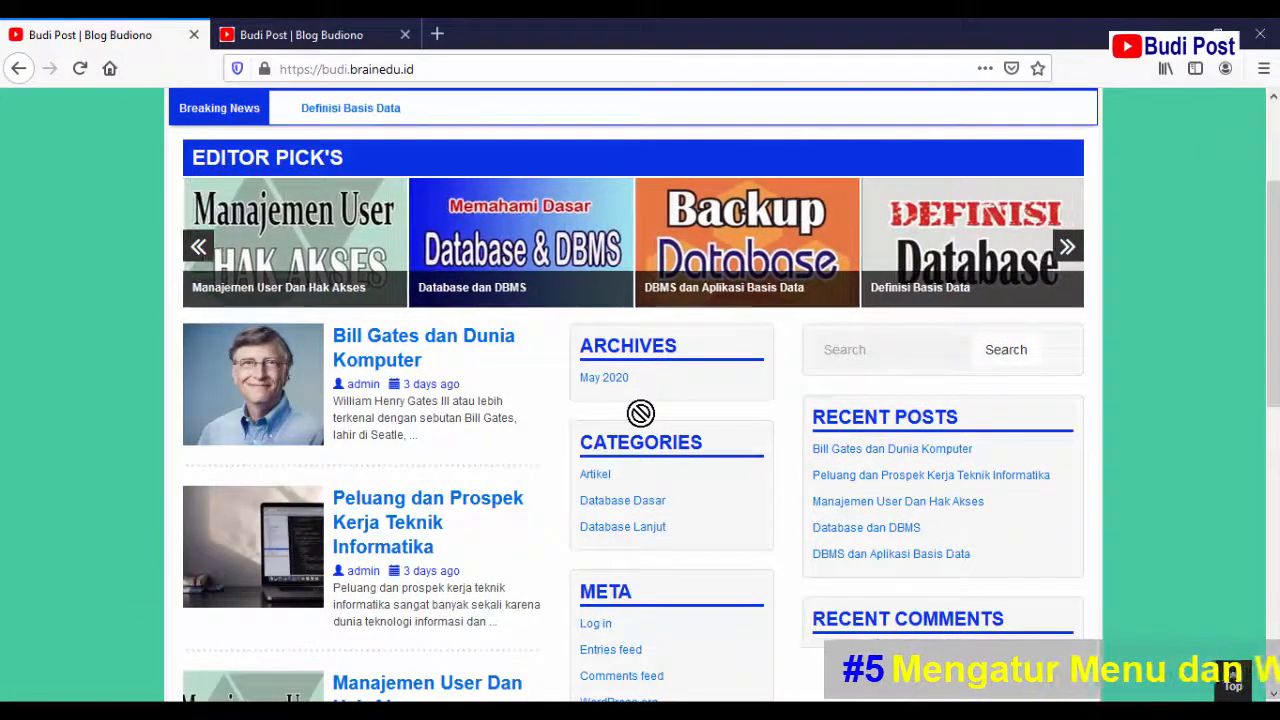
scroll(640, 413, "up", 3)
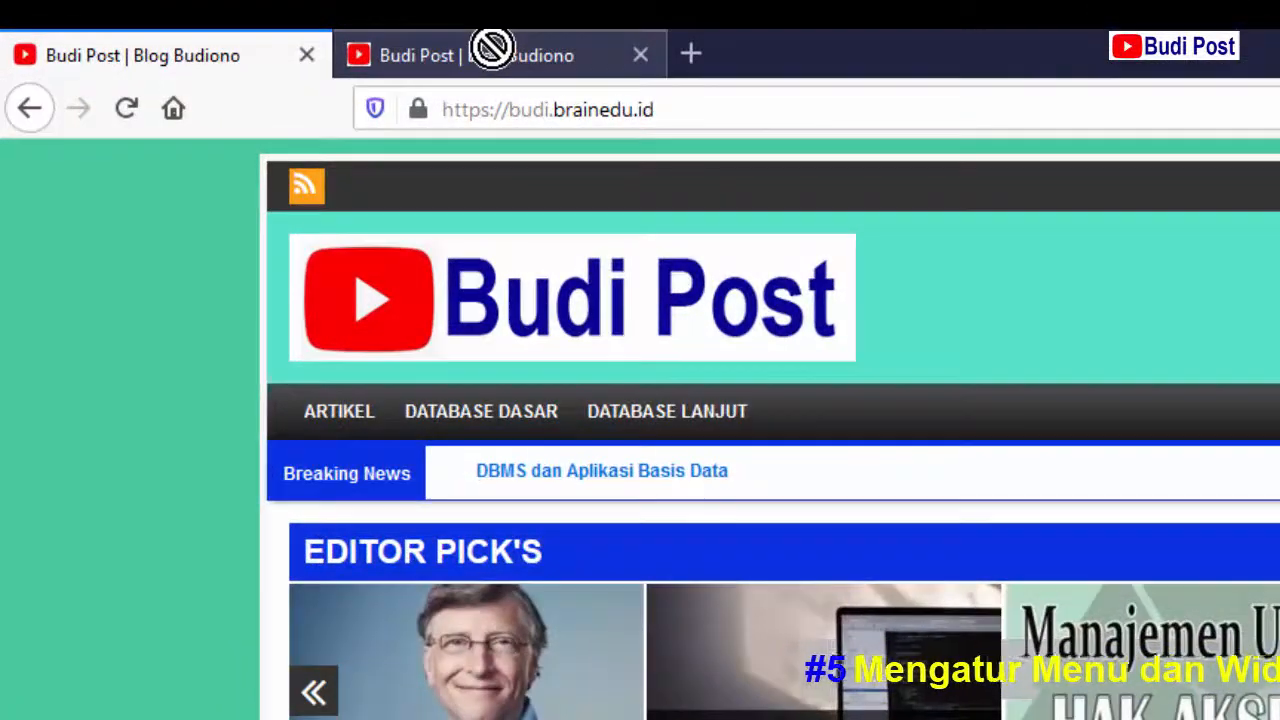
left_click(491, 48)
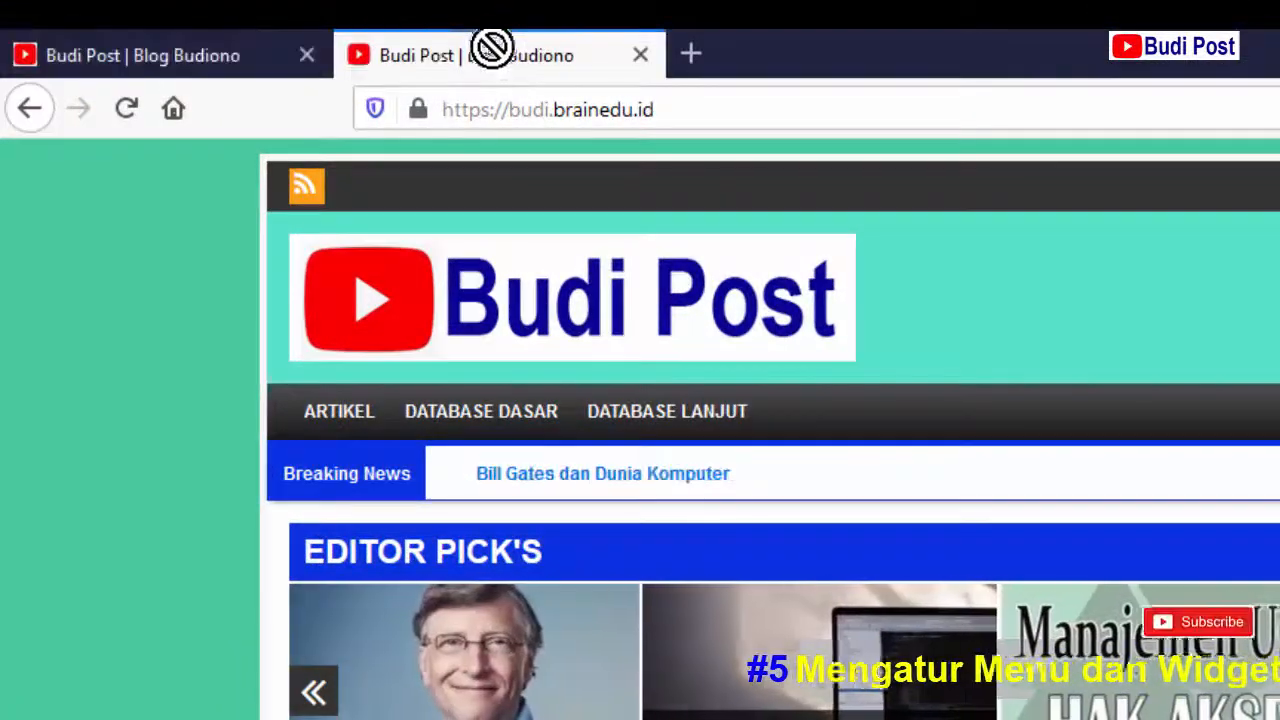
left_click(733, 104)
left_click(739, 104)
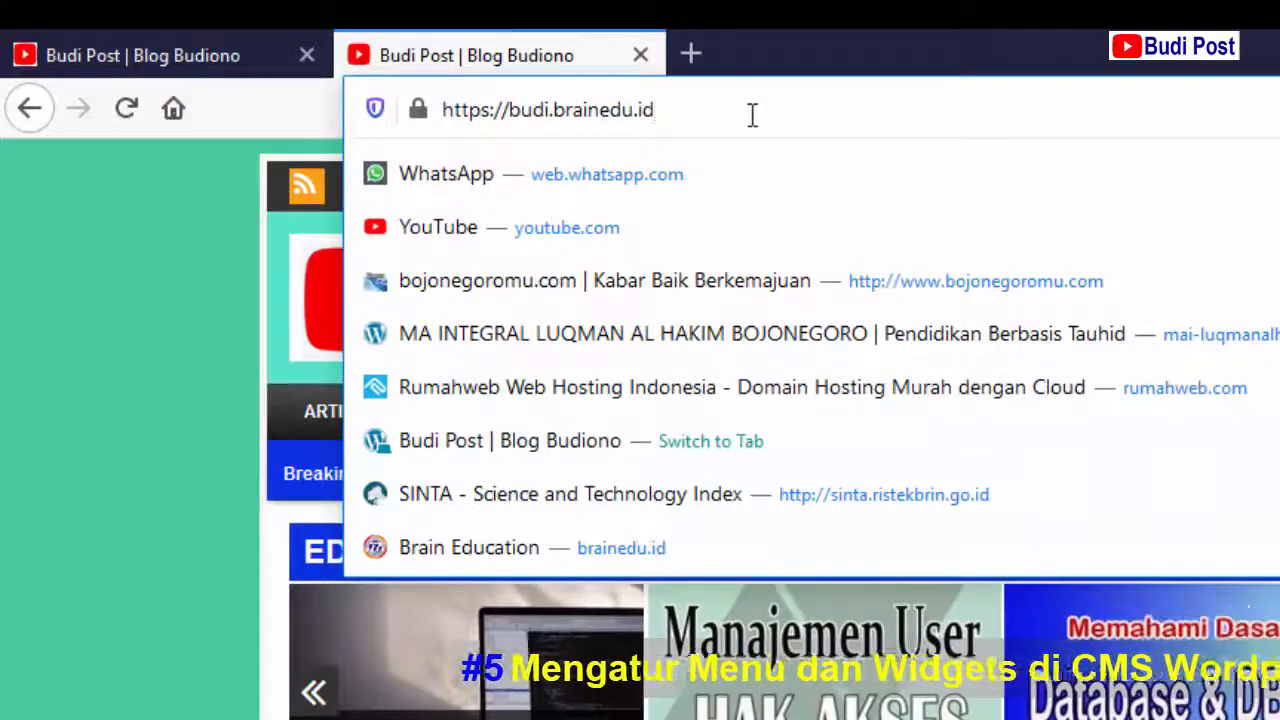
type("/wp-")
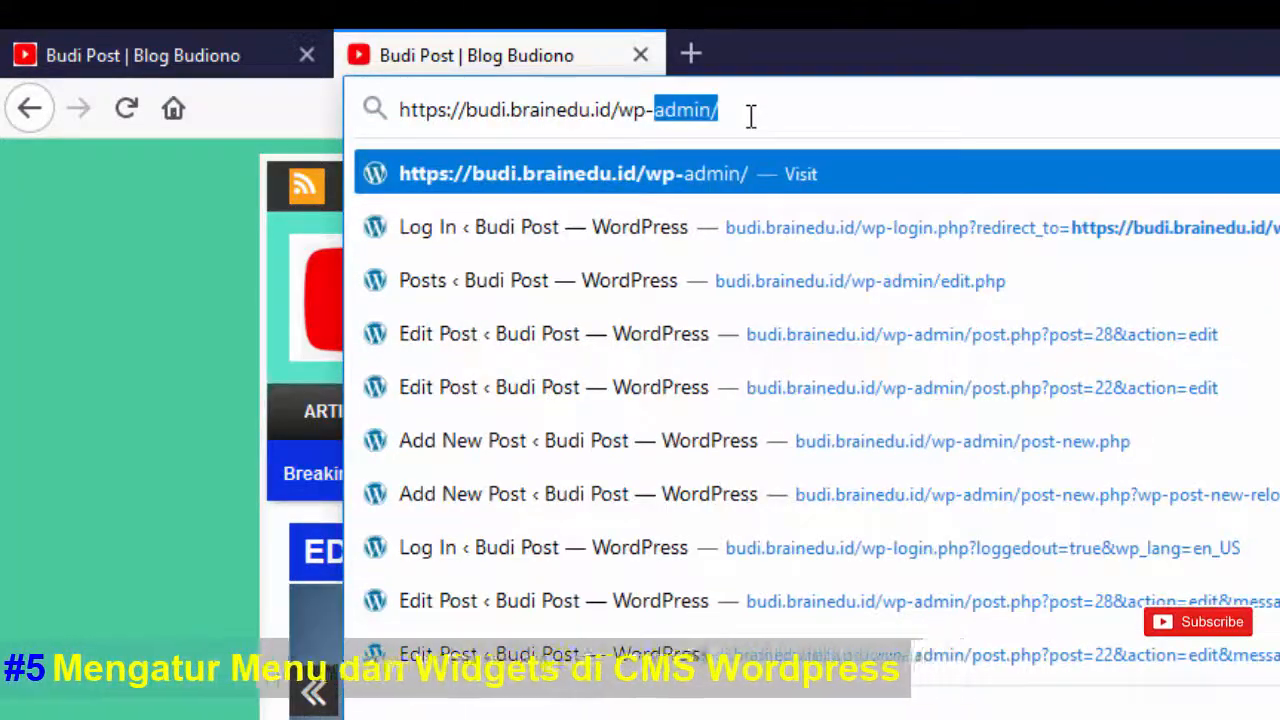
key("Return")
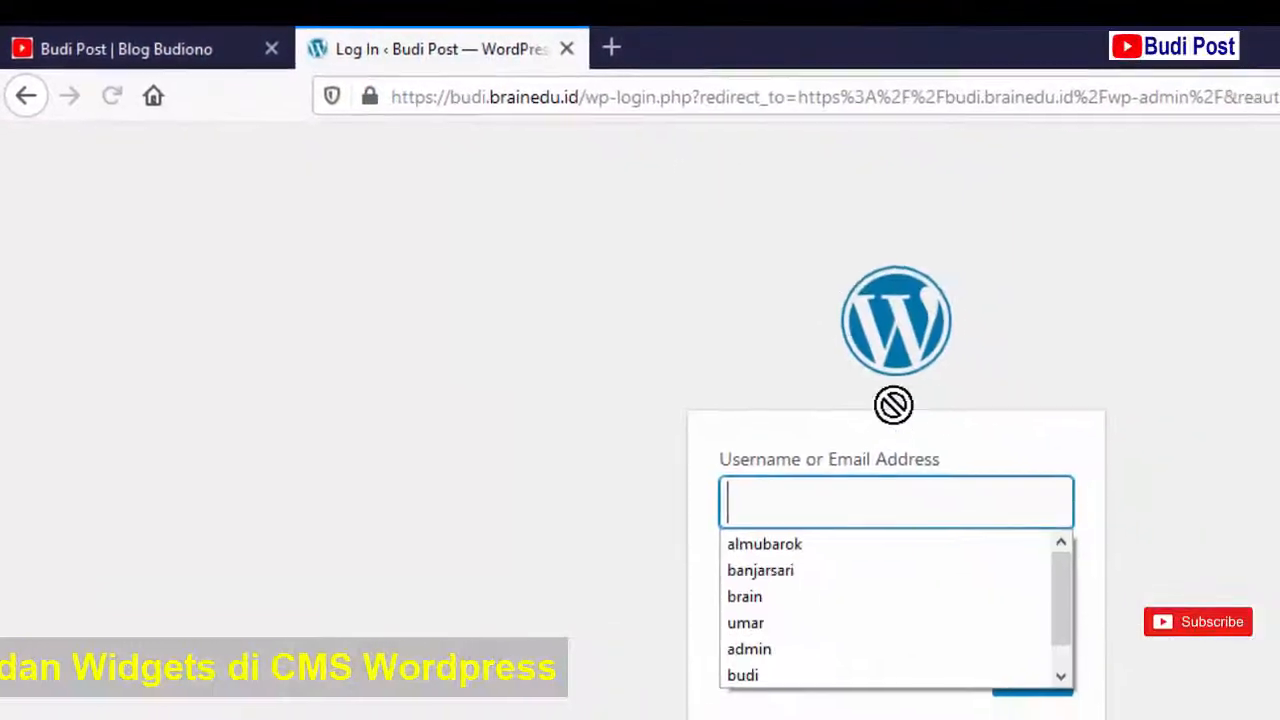
- Enter the administrator username and password on the login form
left_click(898, 500)
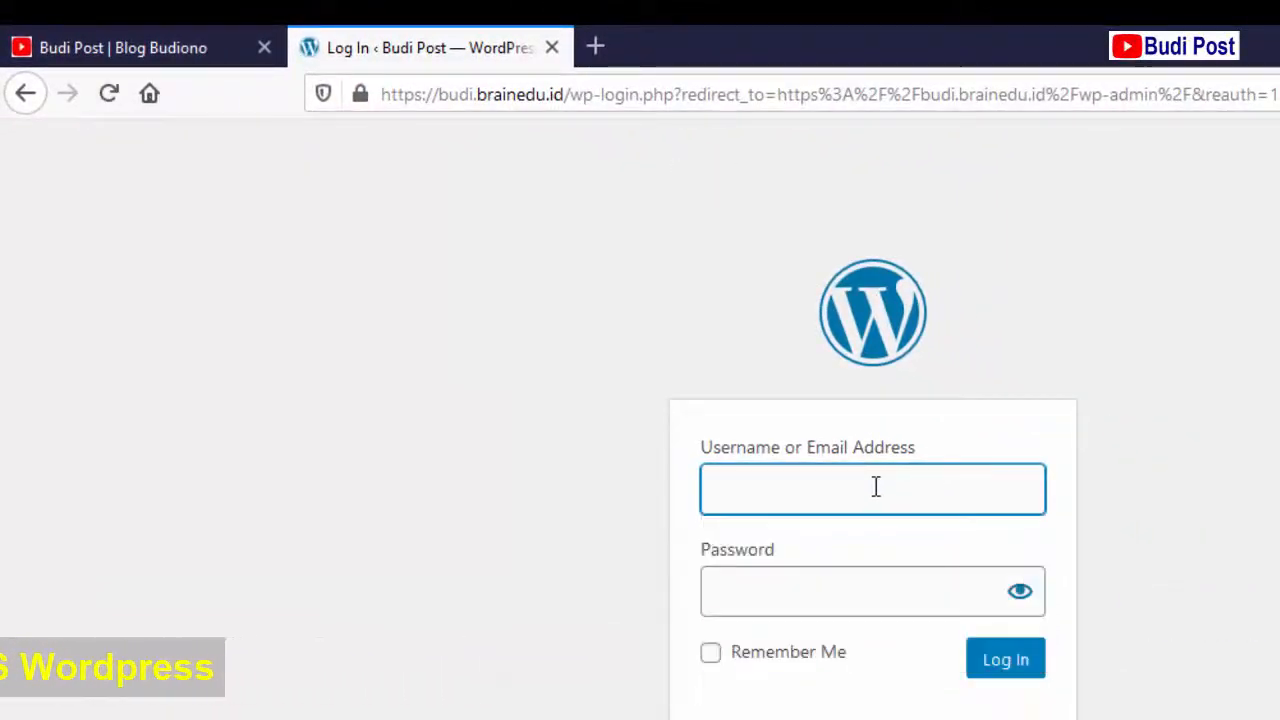
type("admin")
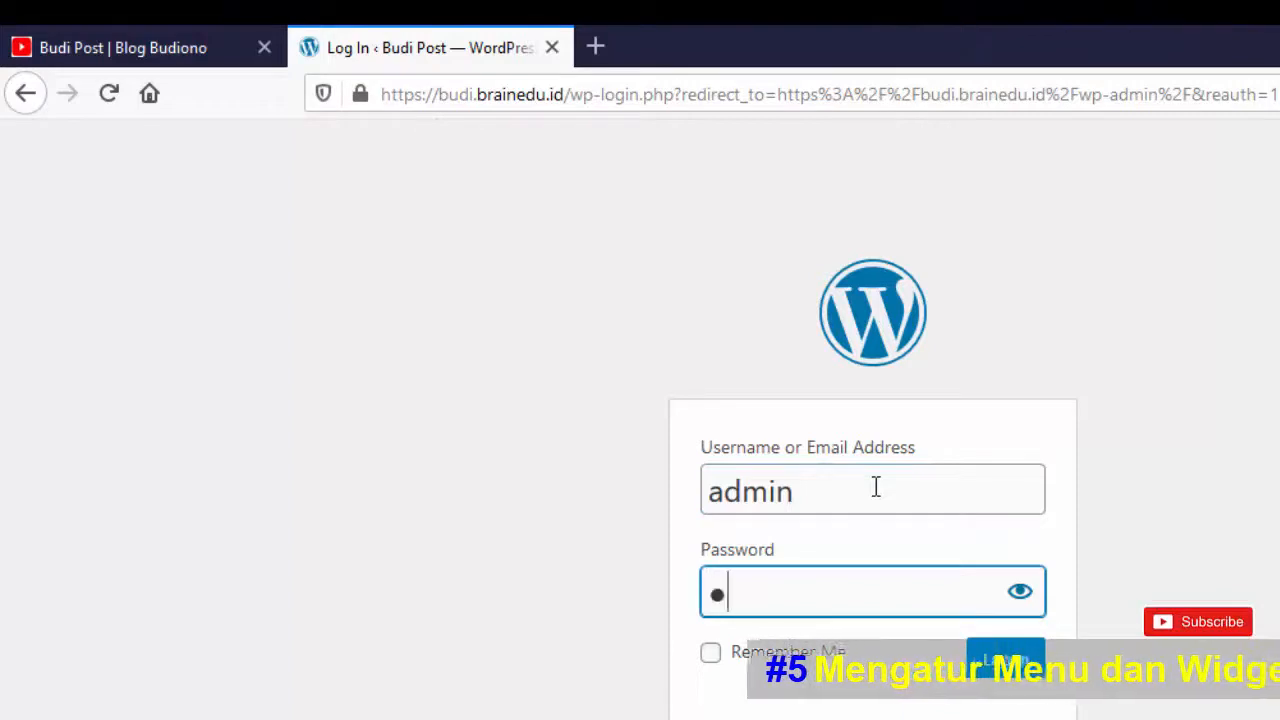
type("•••")
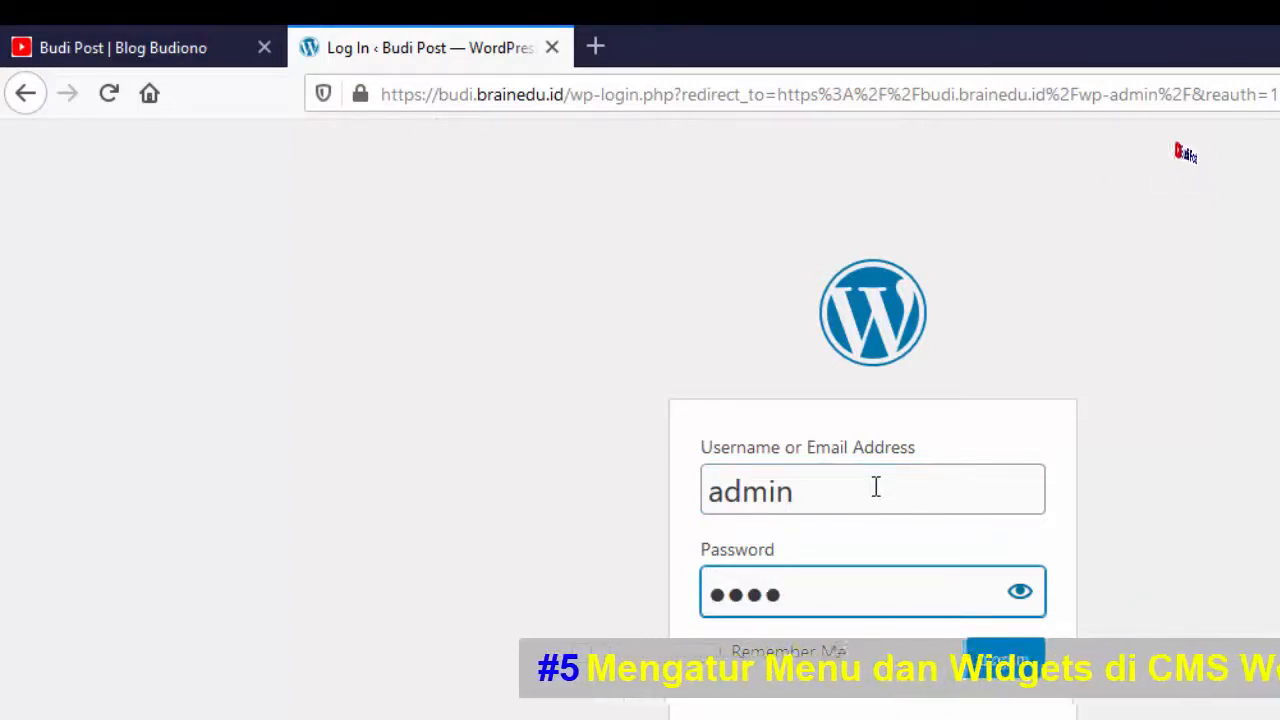
type("••••")
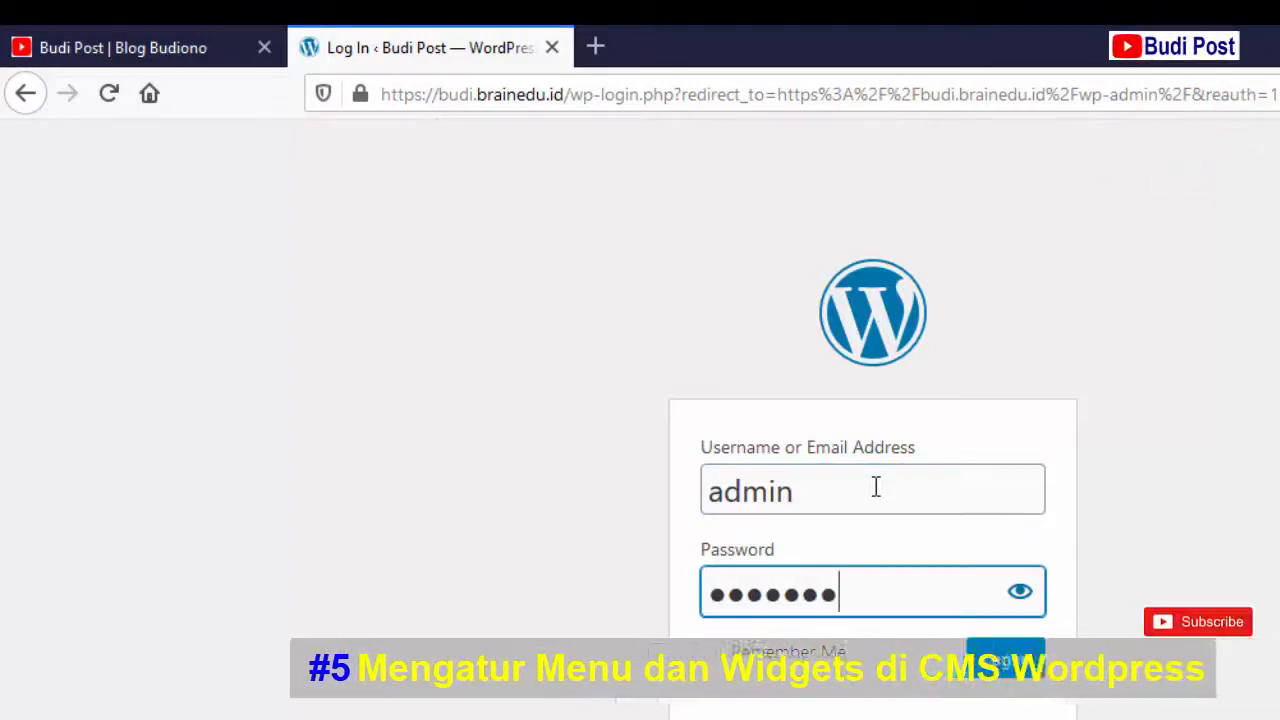
type("•")
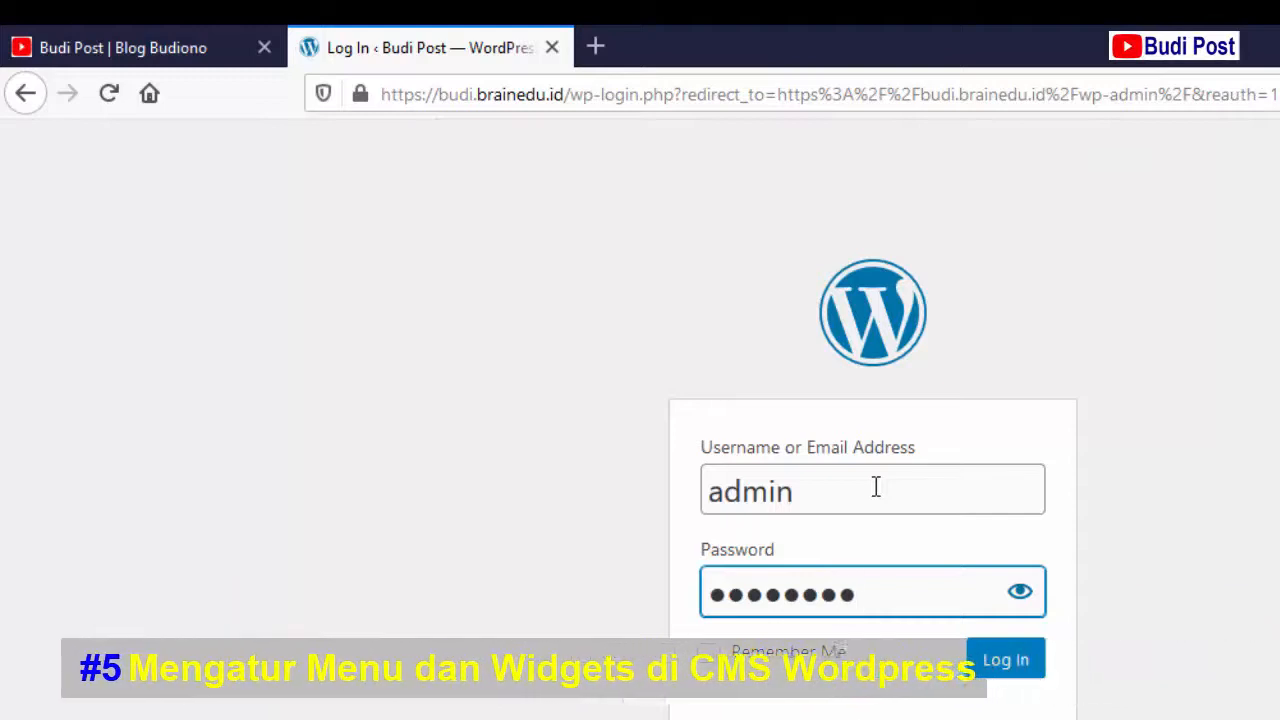
type("••••")
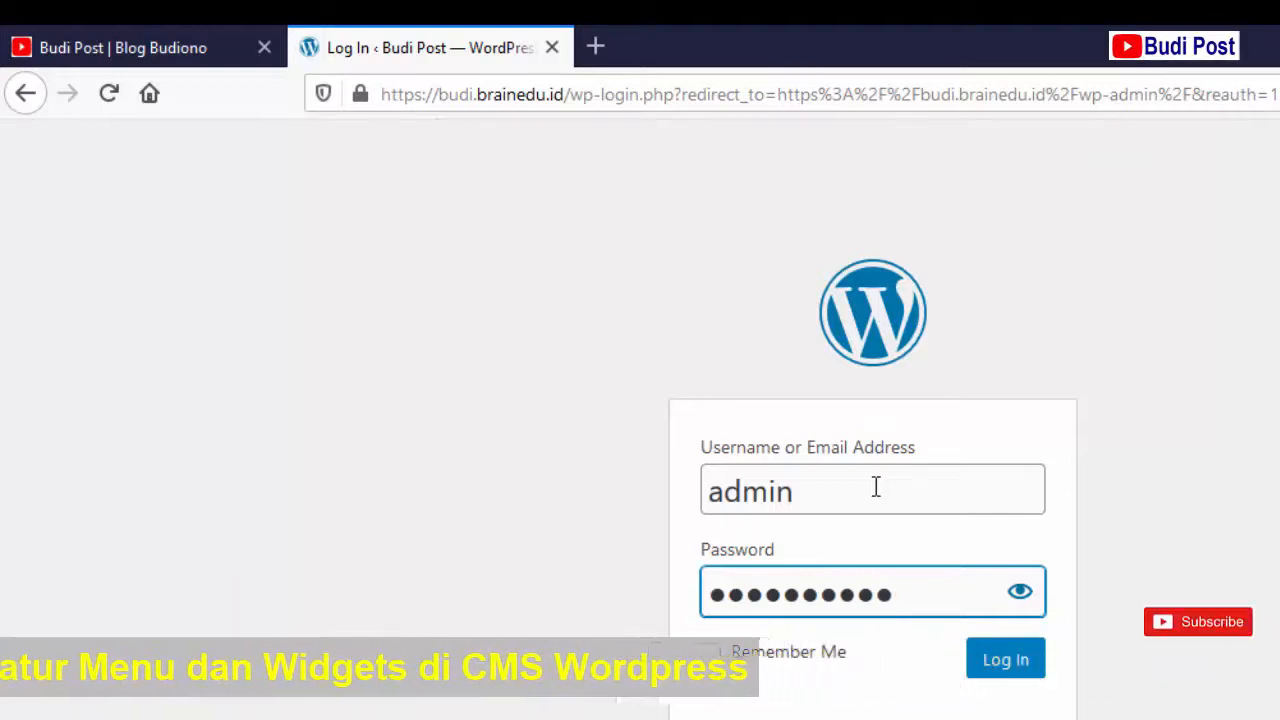
type("••")
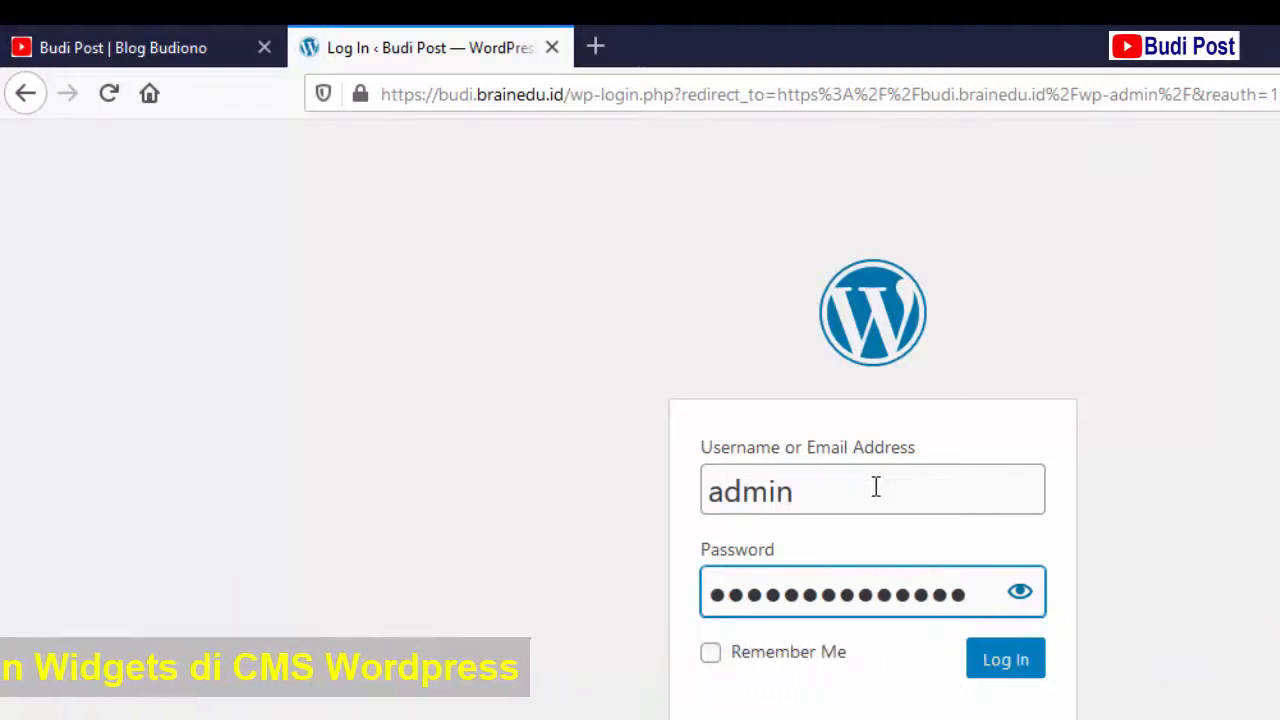
- Log in without saving the password in Firefox, then go to Appearance > Menus
left_click(991, 664)
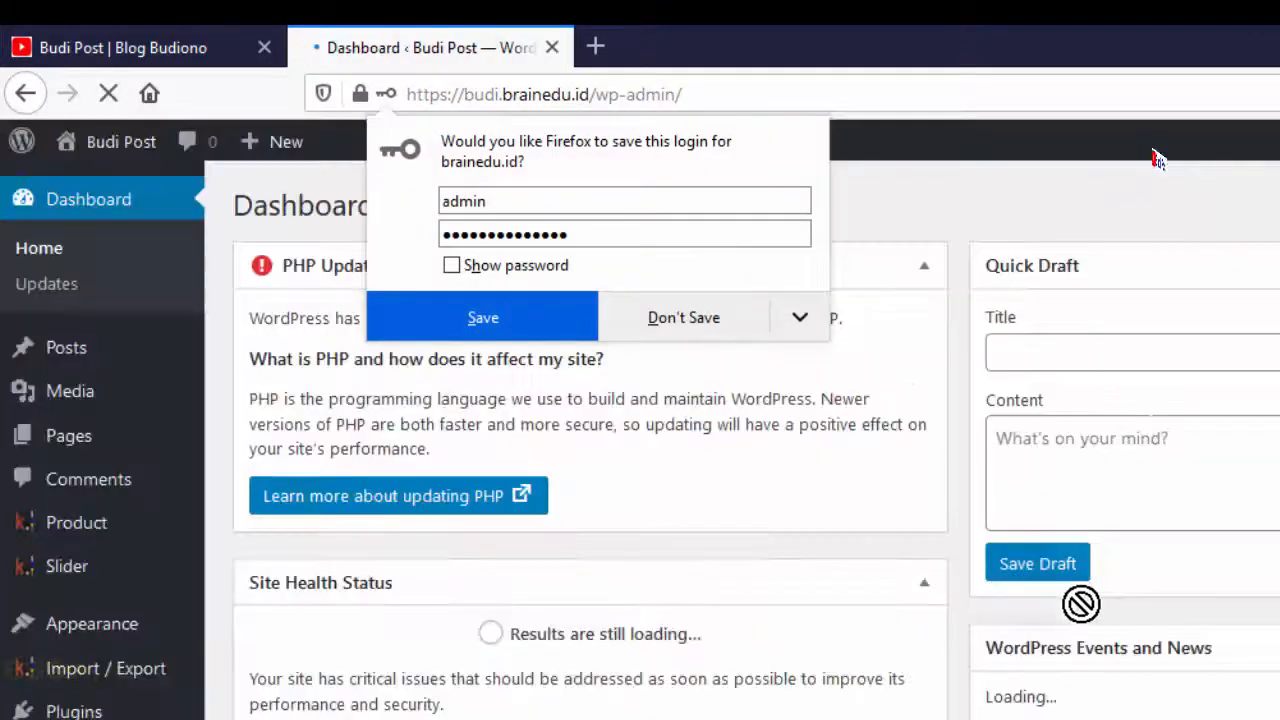
left_click(695, 316)
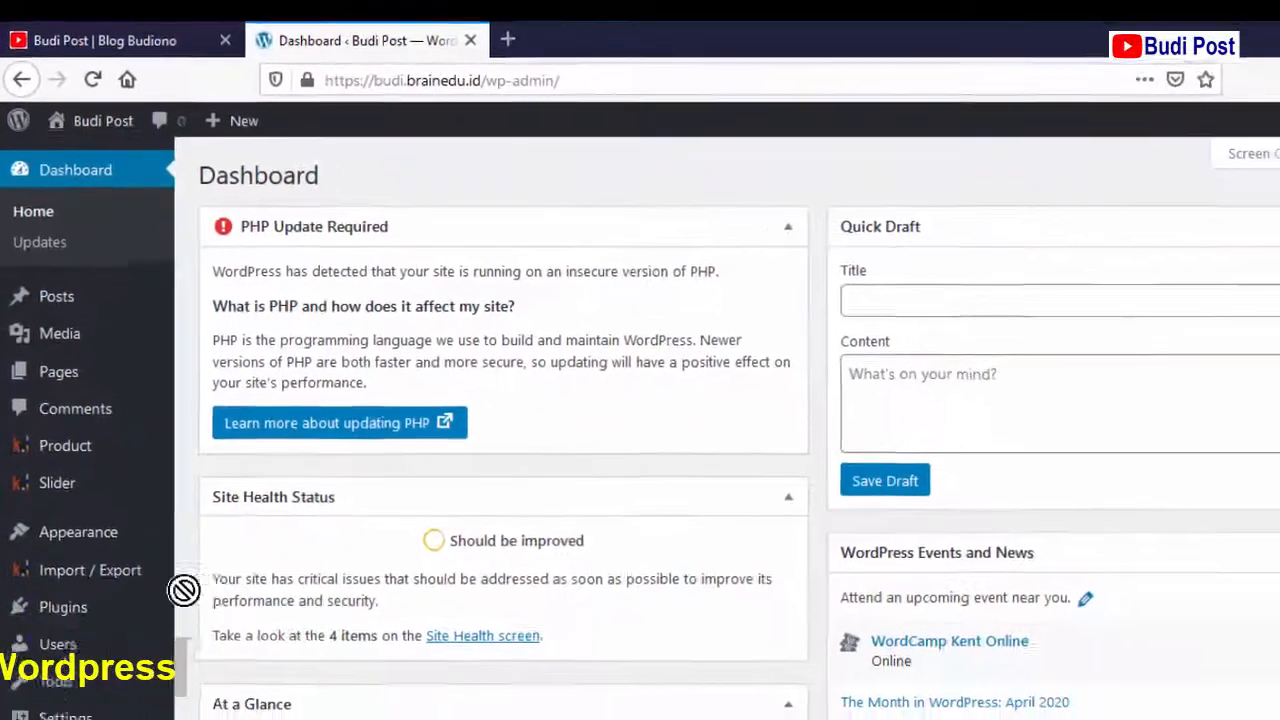
mouse_move(122, 692)
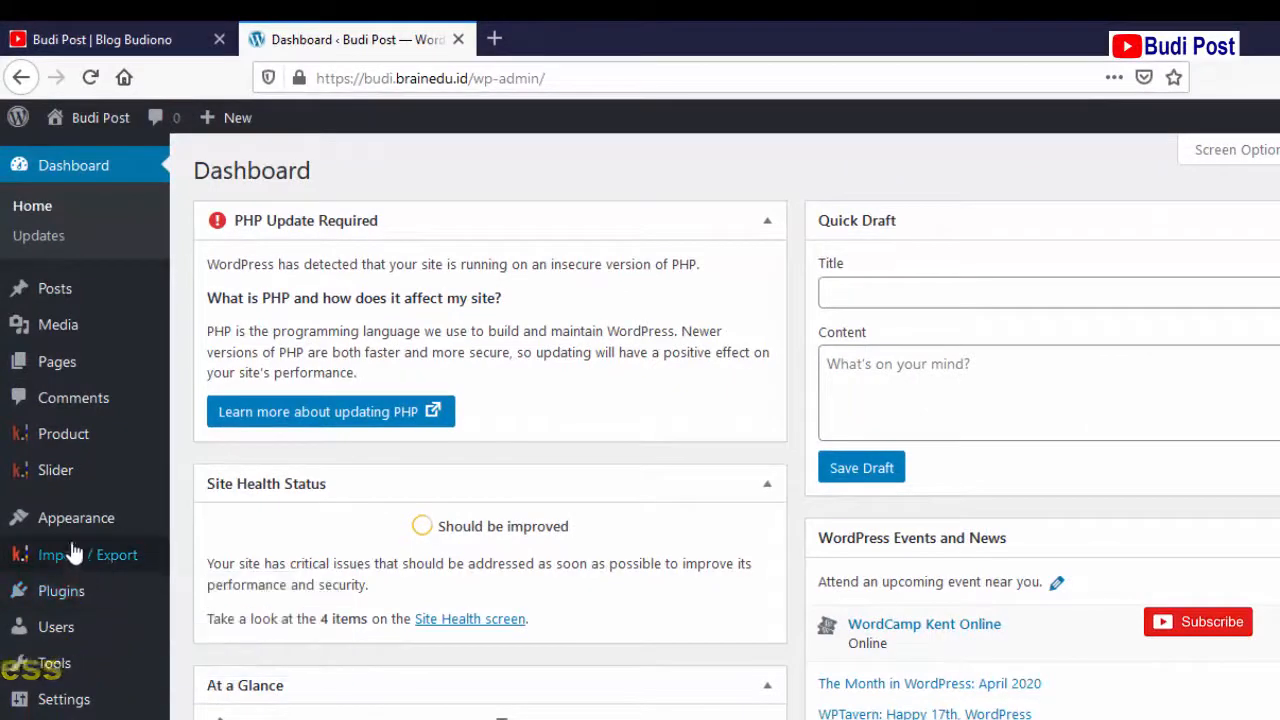
mouse_move(73, 537)
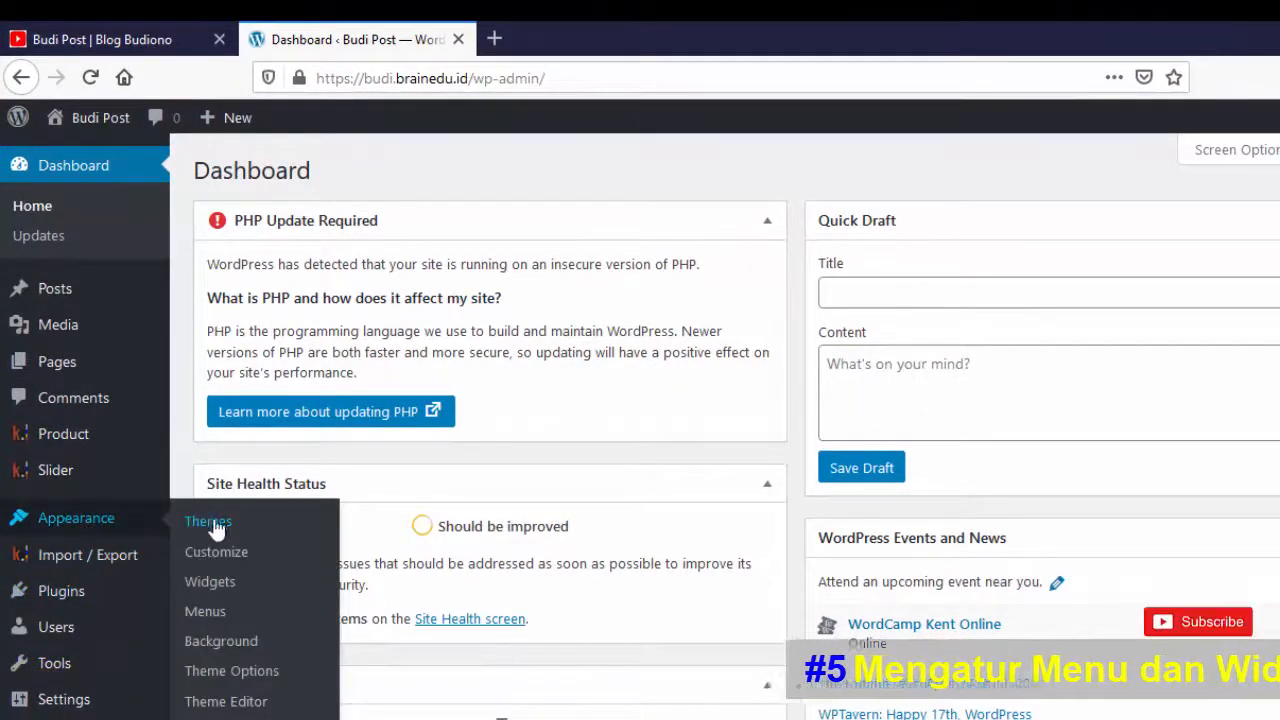
left_click(199, 613)
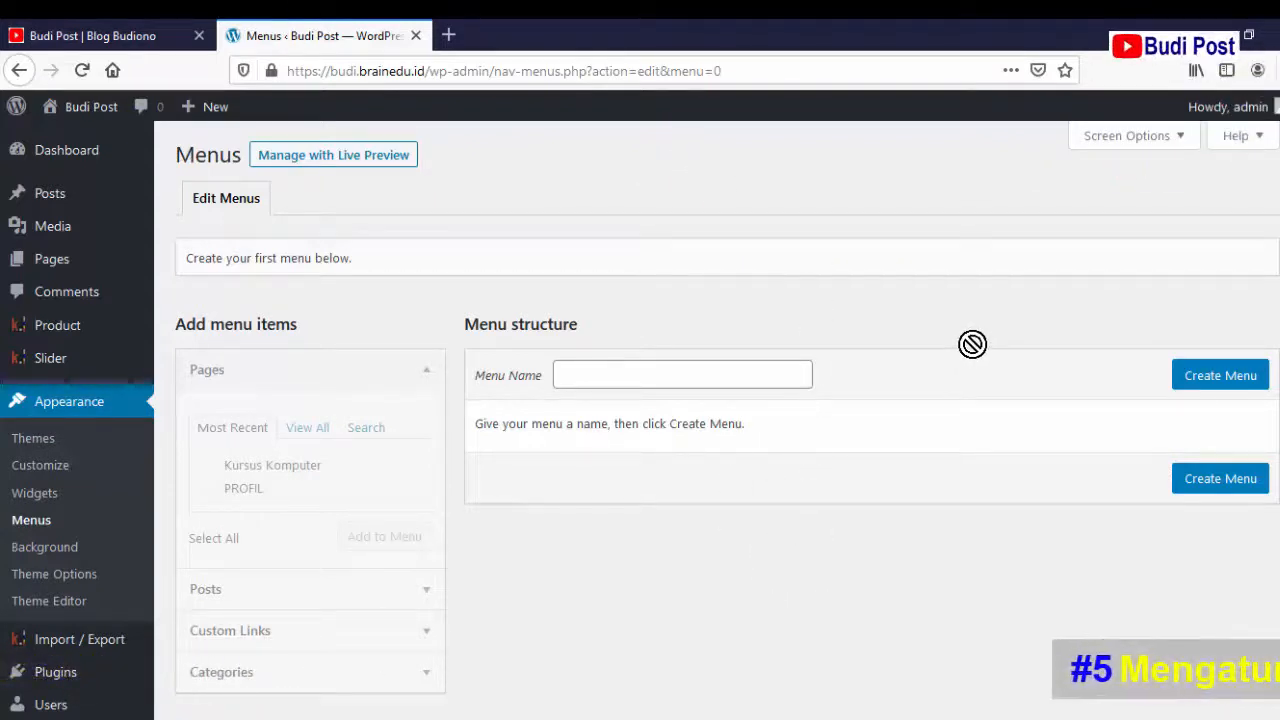
- Create a new empty menu named 'Budipost'
scroll(972, 344, "down", 2)
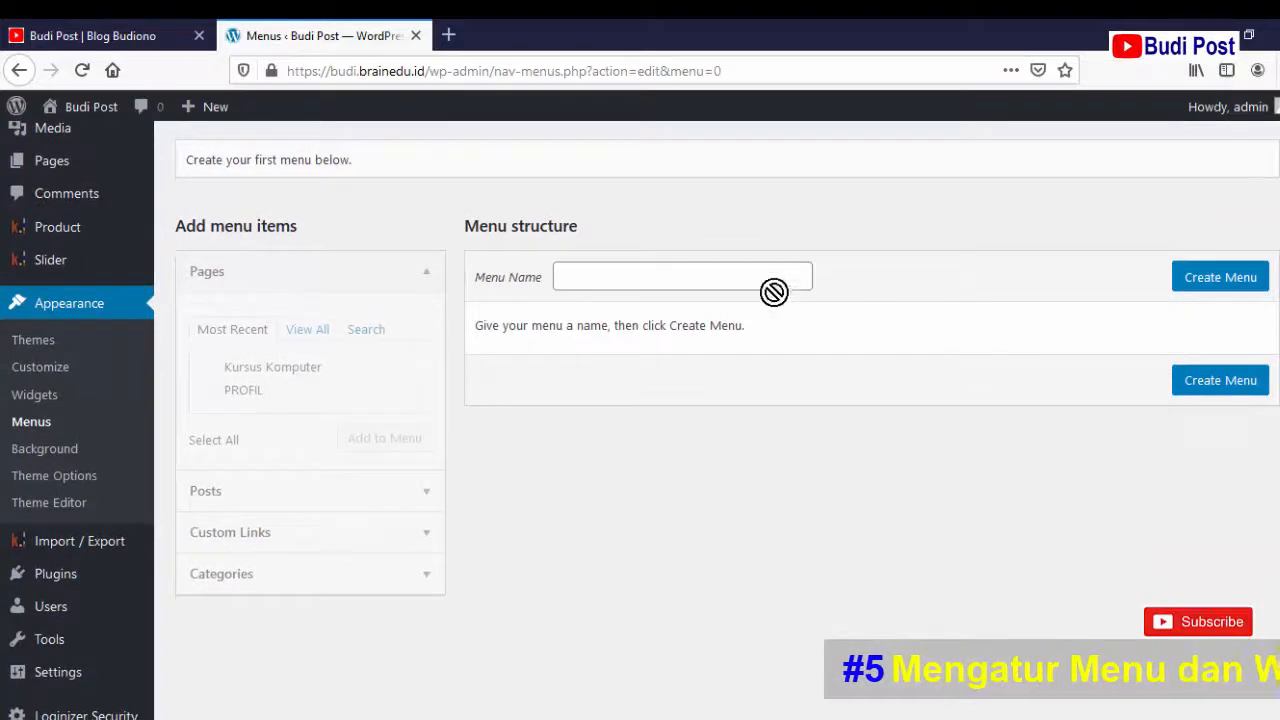
left_click(766, 276)
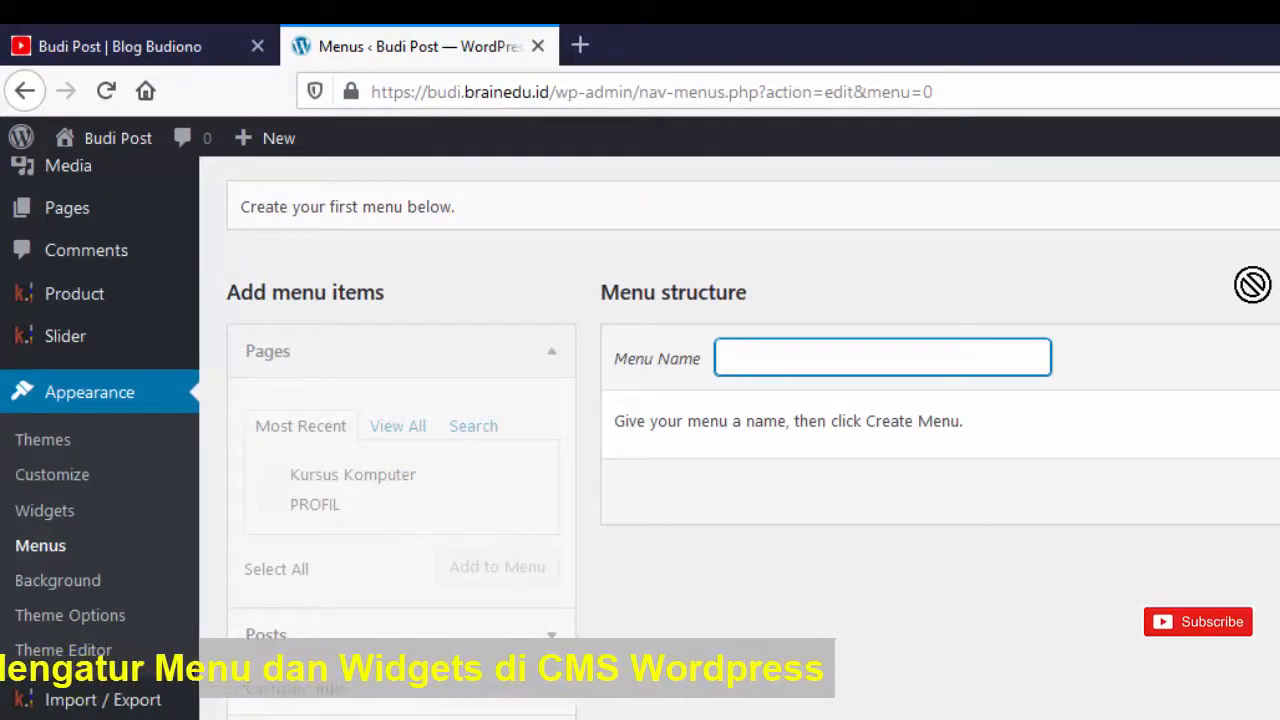
type("Budi")
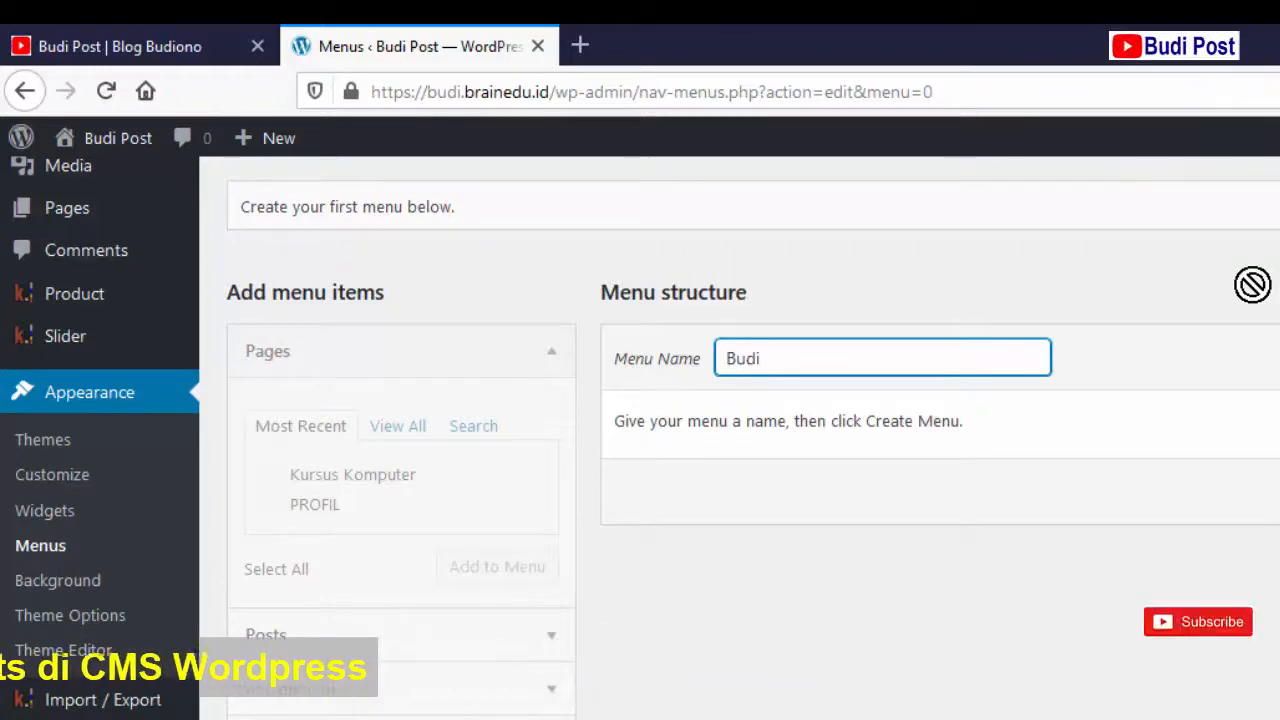
type("post")
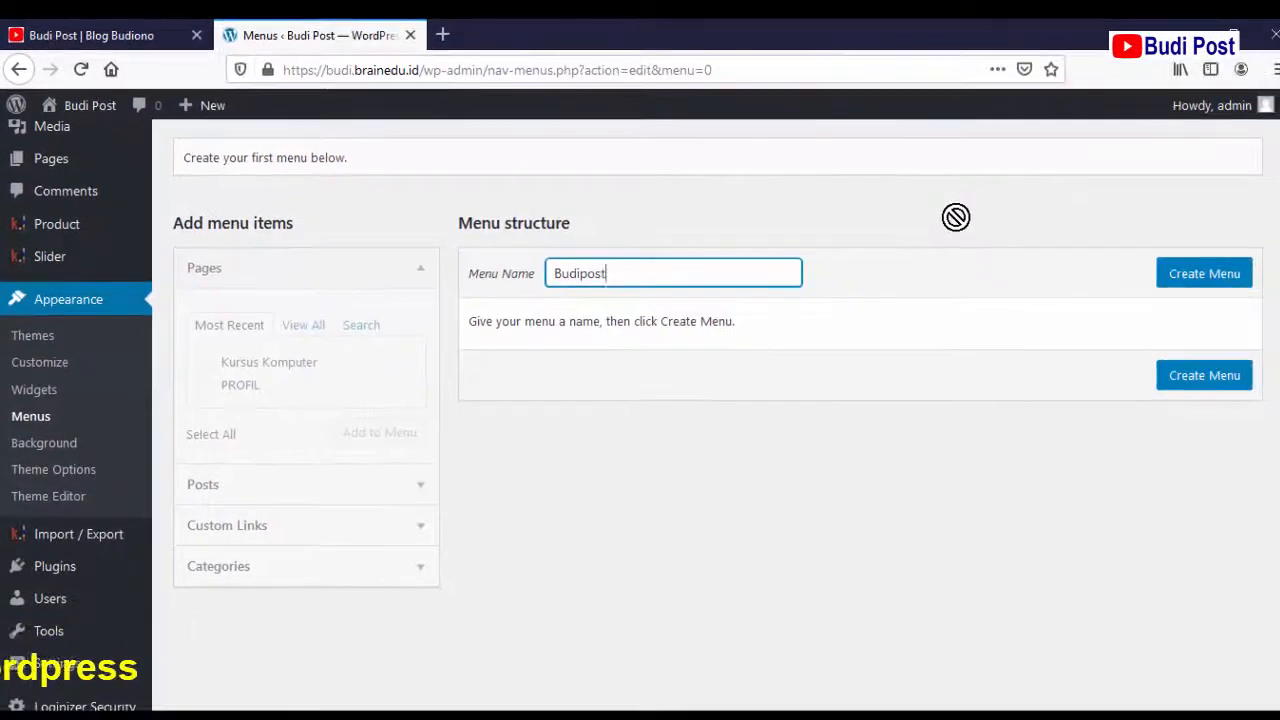
left_click(1208, 279)
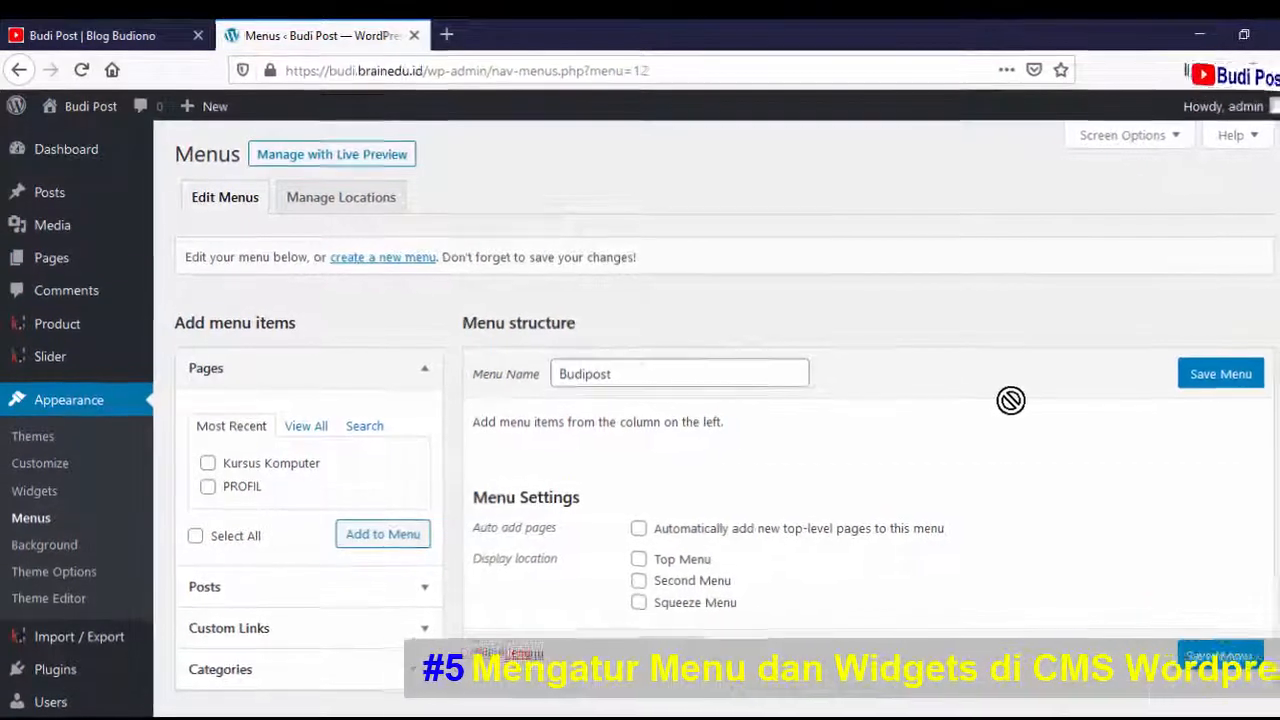
- Browse the Pages, Recent Posts, Custom Links and Categories boxes of the menu editor
scroll(1014, 402, "down", 2)
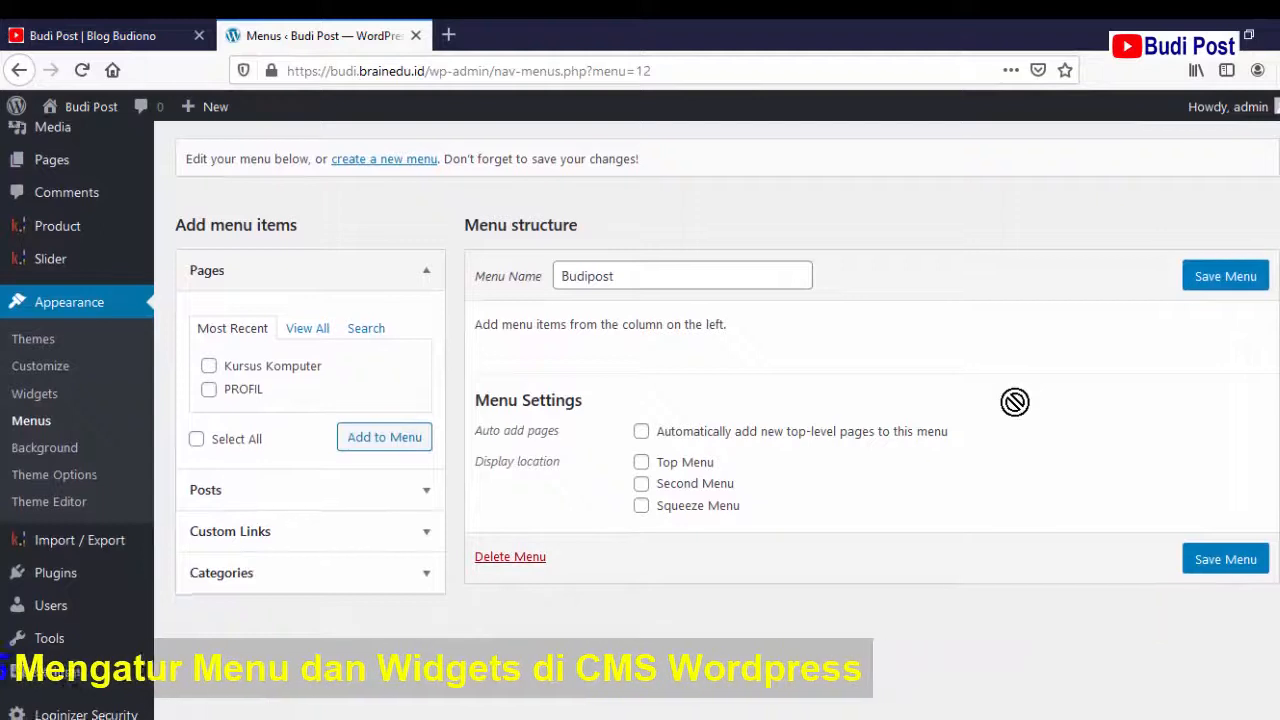
scroll(1014, 402, "down", 1)
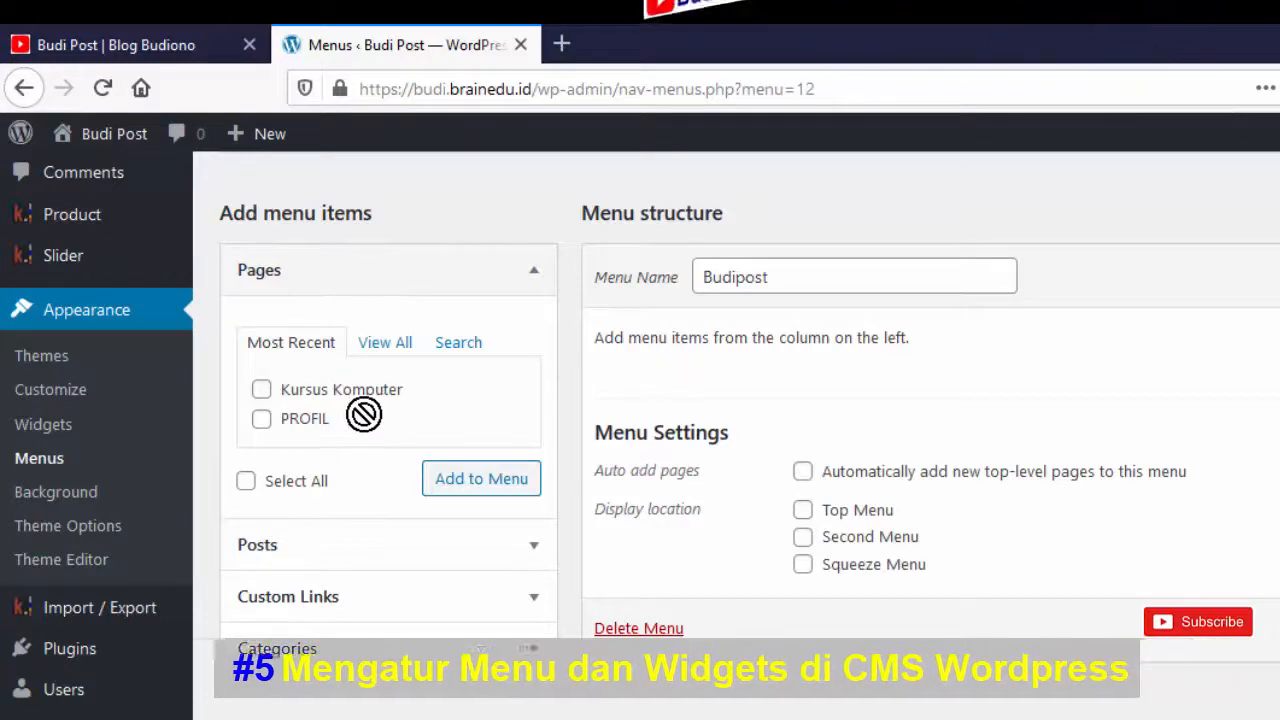
left_click(534, 278)
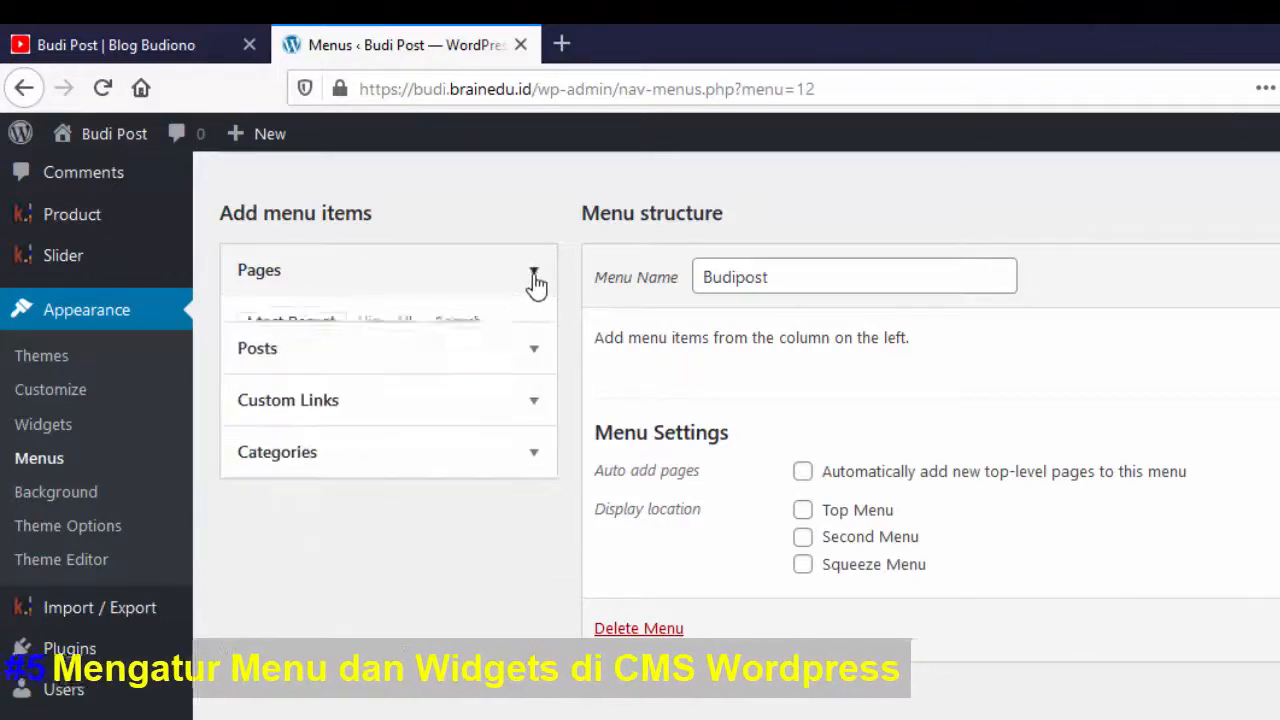
left_click(534, 280)
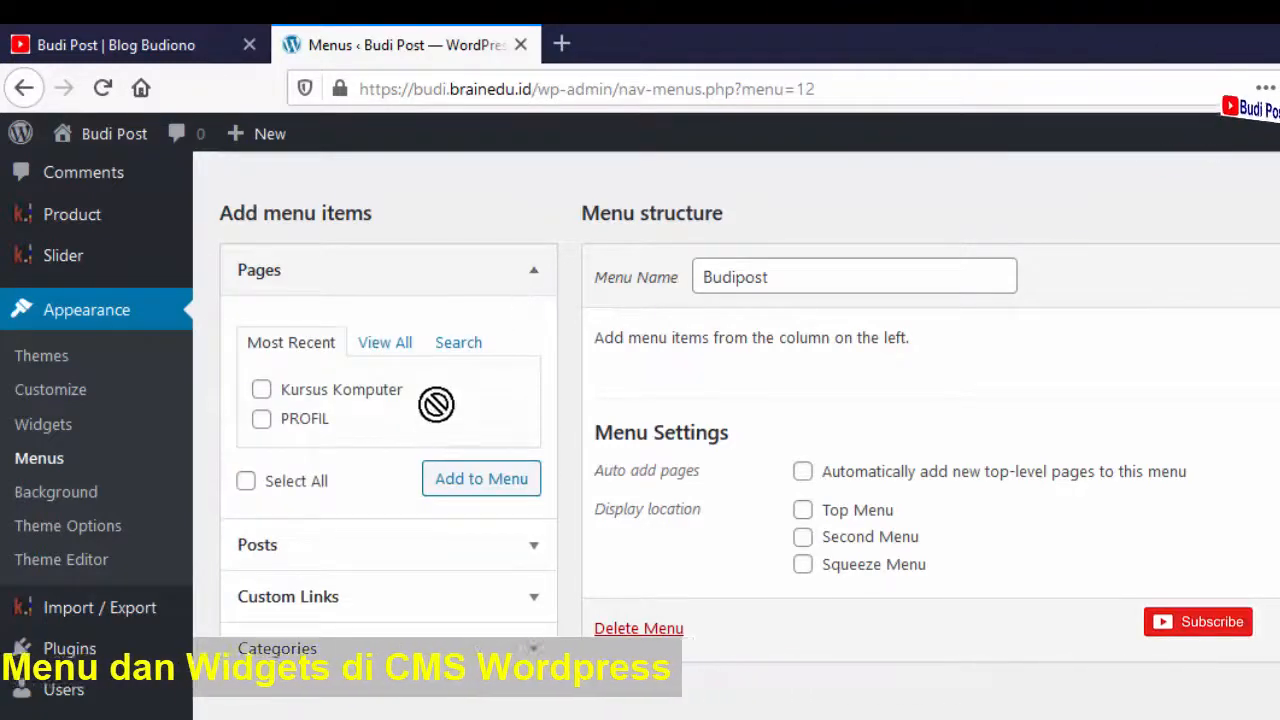
left_click(534, 547)
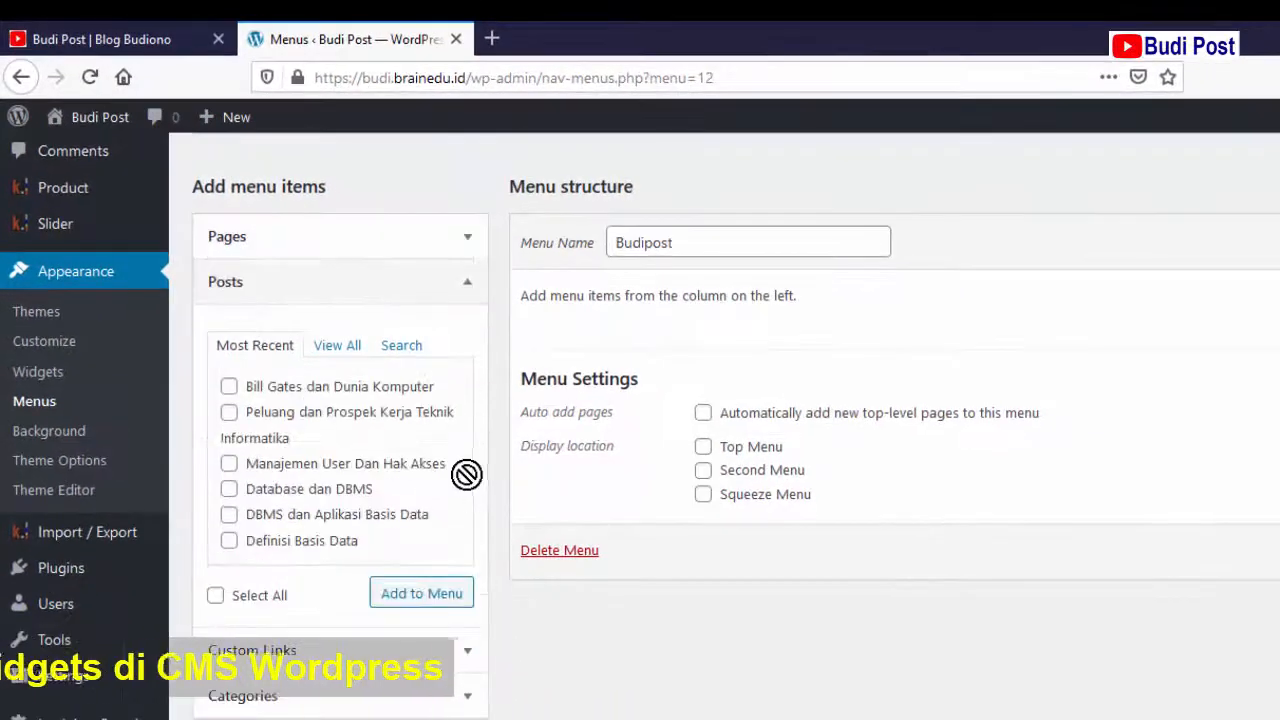
left_click(463, 660)
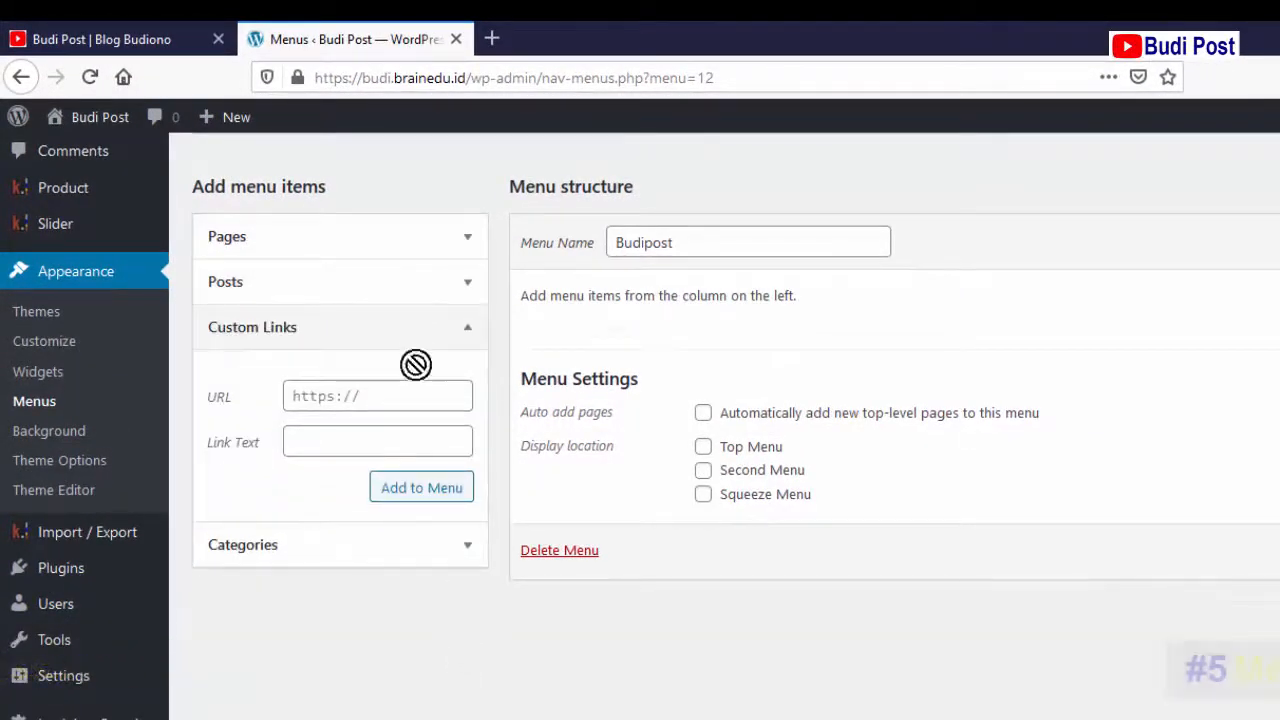
left_click(469, 548)
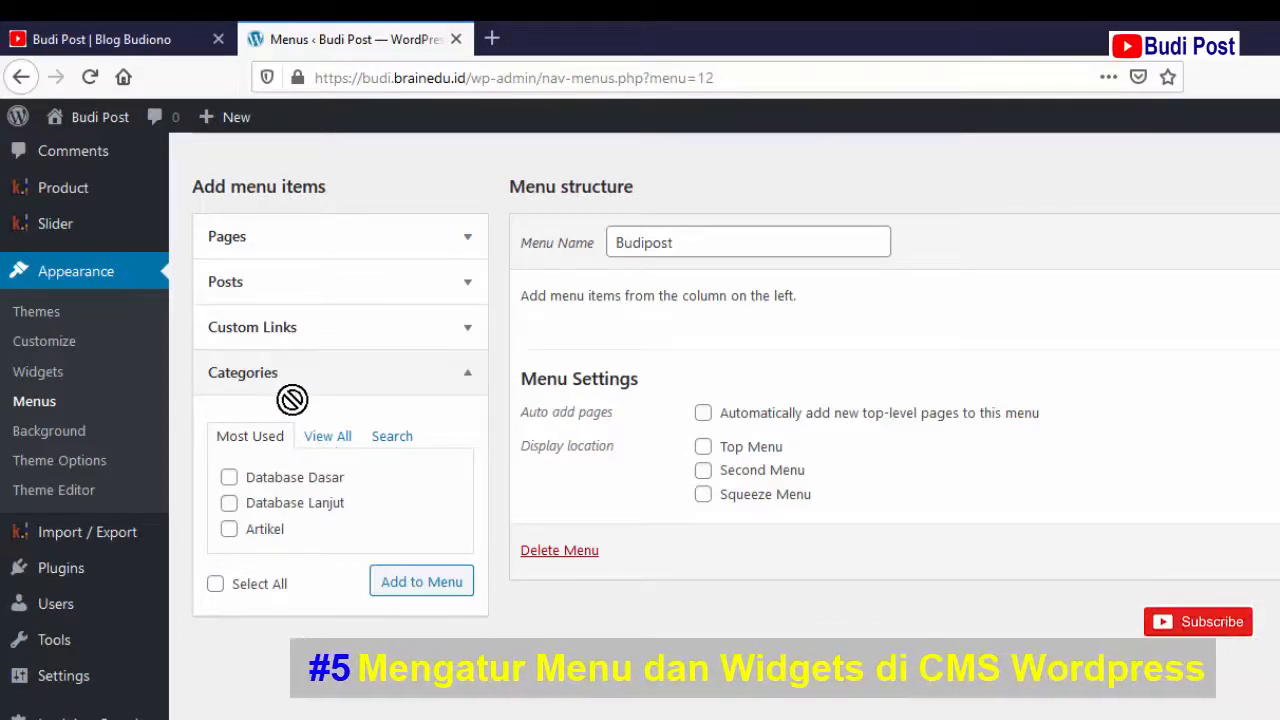
- Add the Artikel, Database Dasar and Database Lanjut categories to the Budipost menu
left_click(465, 377)
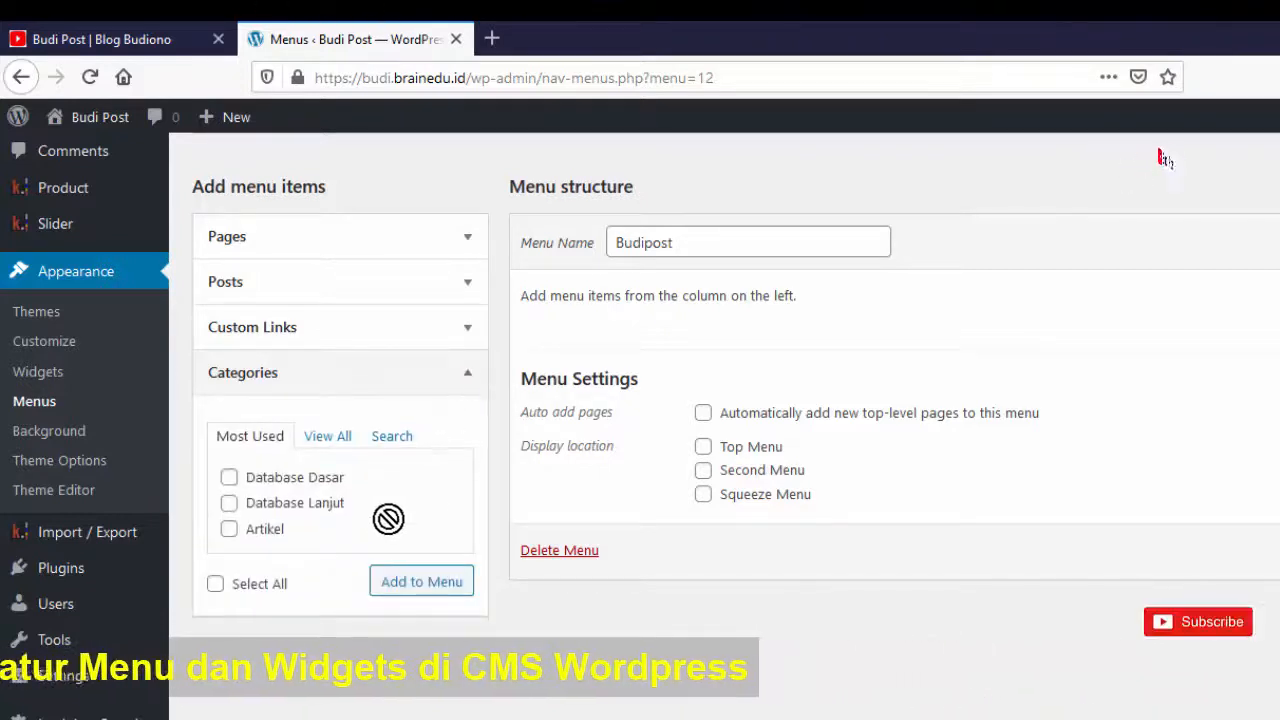
left_click(338, 440)
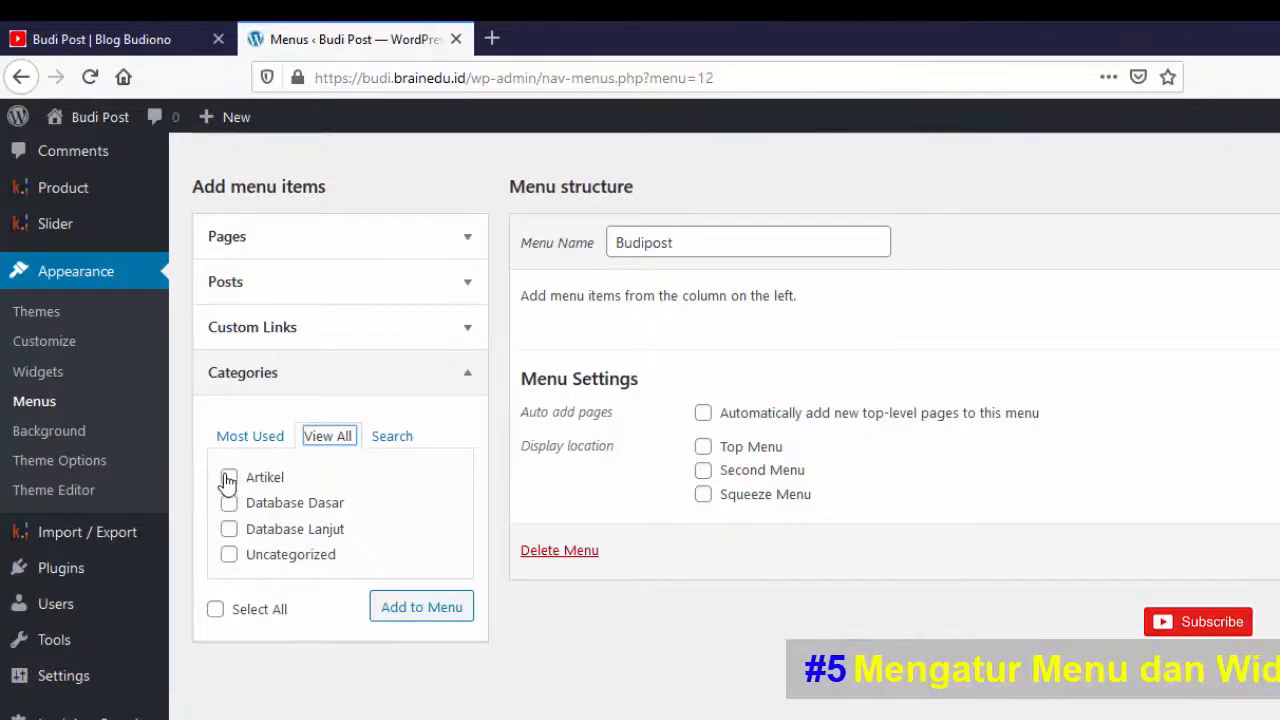
left_click(230, 504)
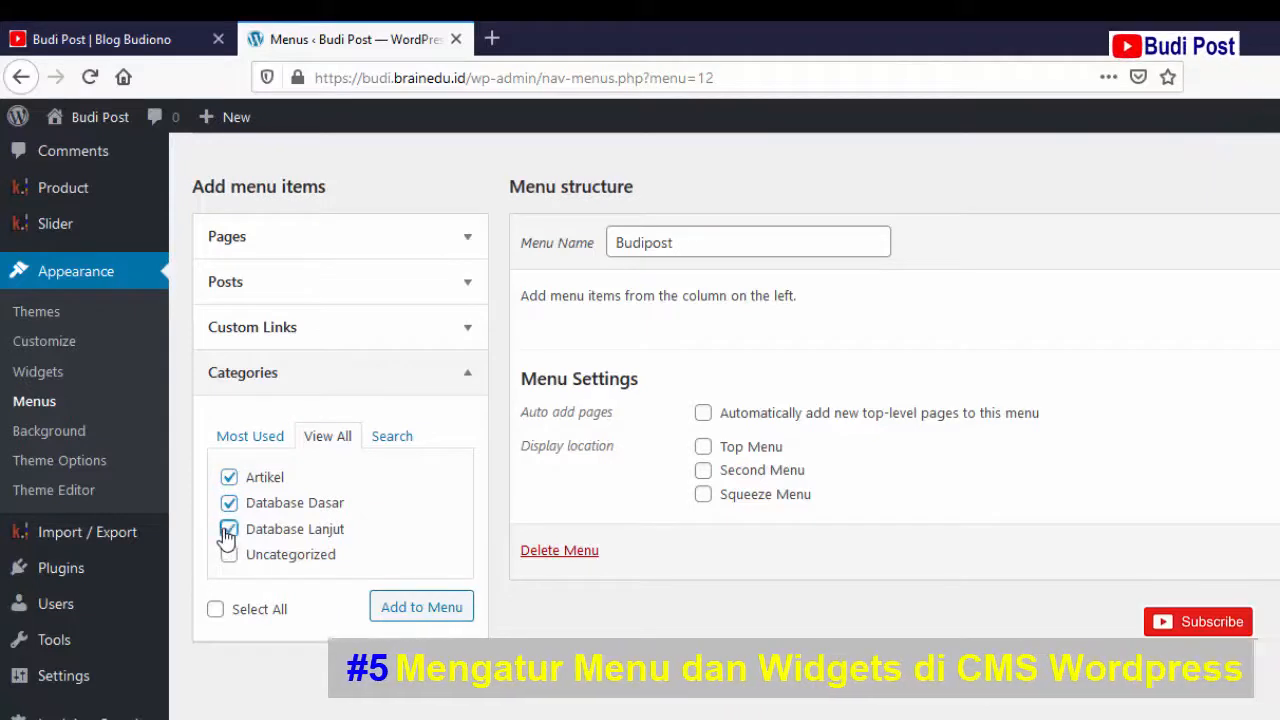
left_click(229, 530)
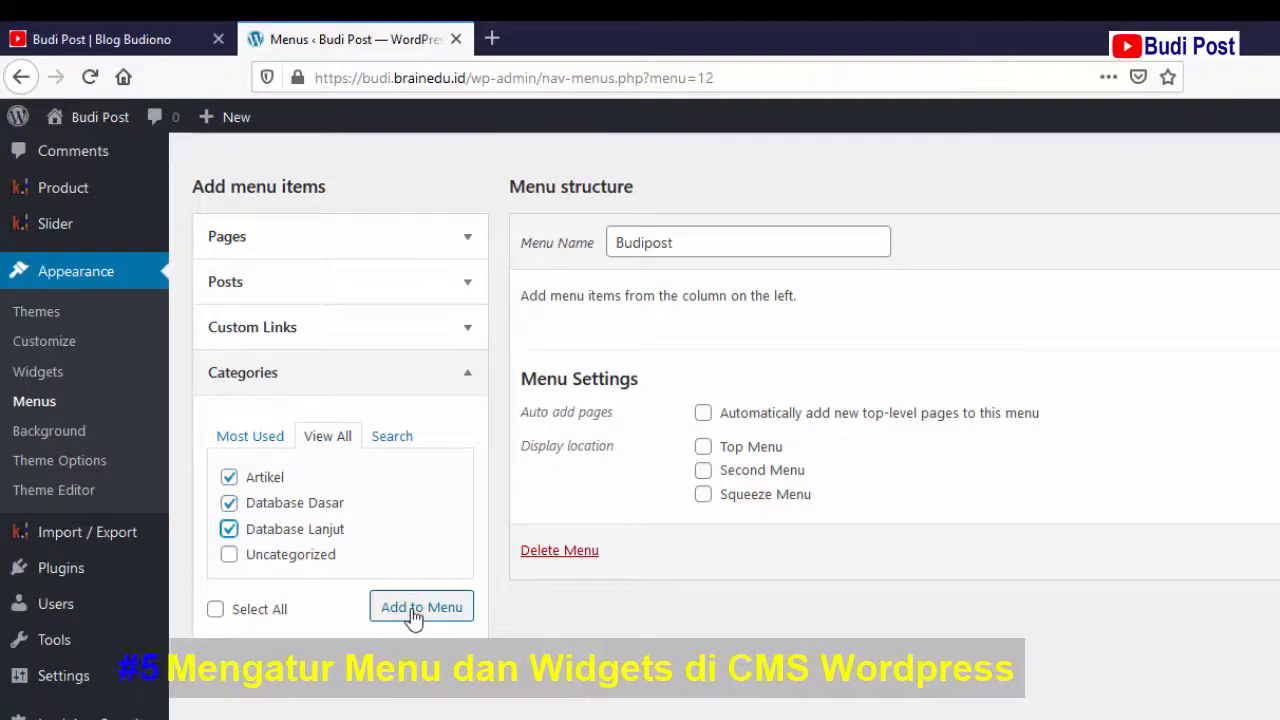
left_click(412, 610)
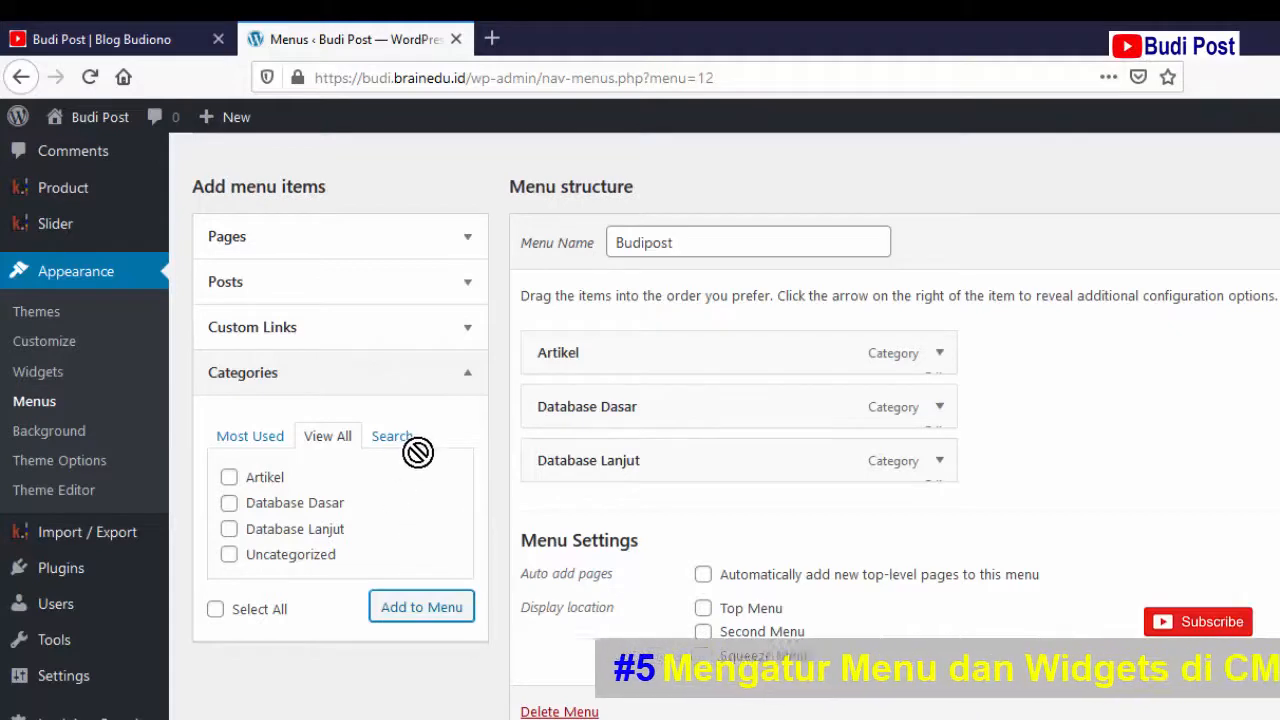
- From all pages, add Home, Kursus Komputer and PROFIL to the Budipost menu
left_click(466, 244)
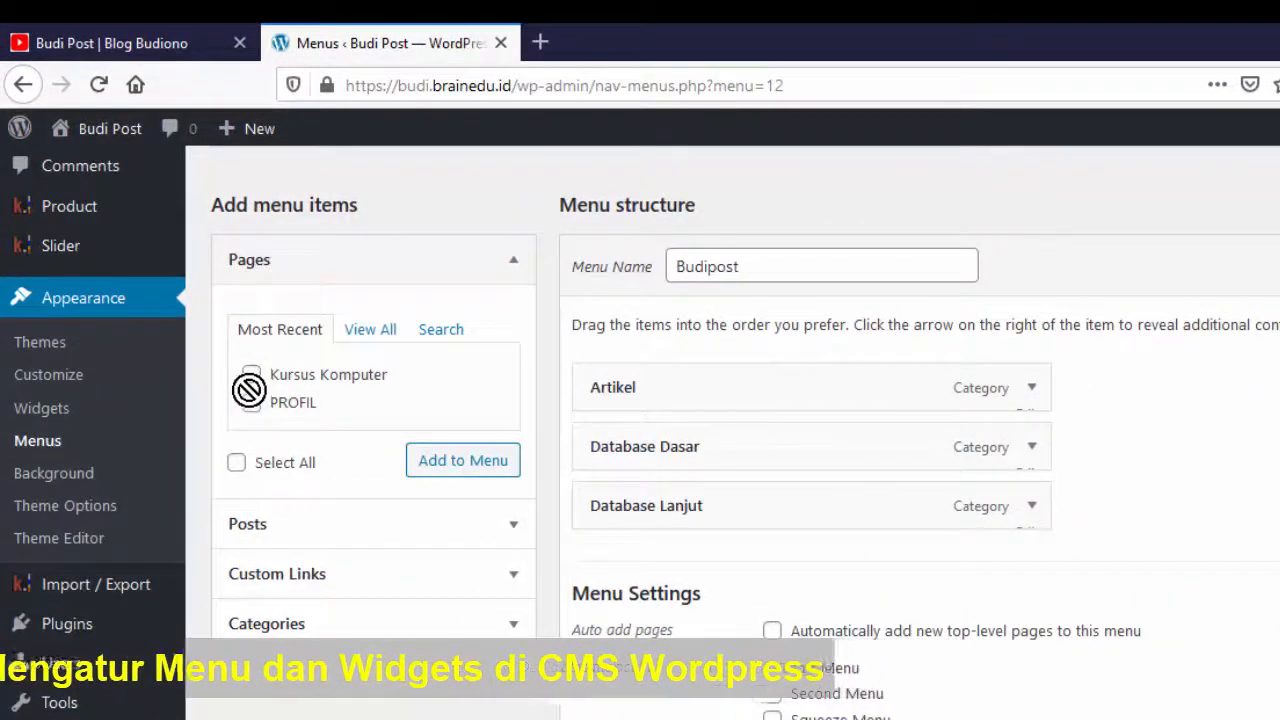
left_click(251, 374)
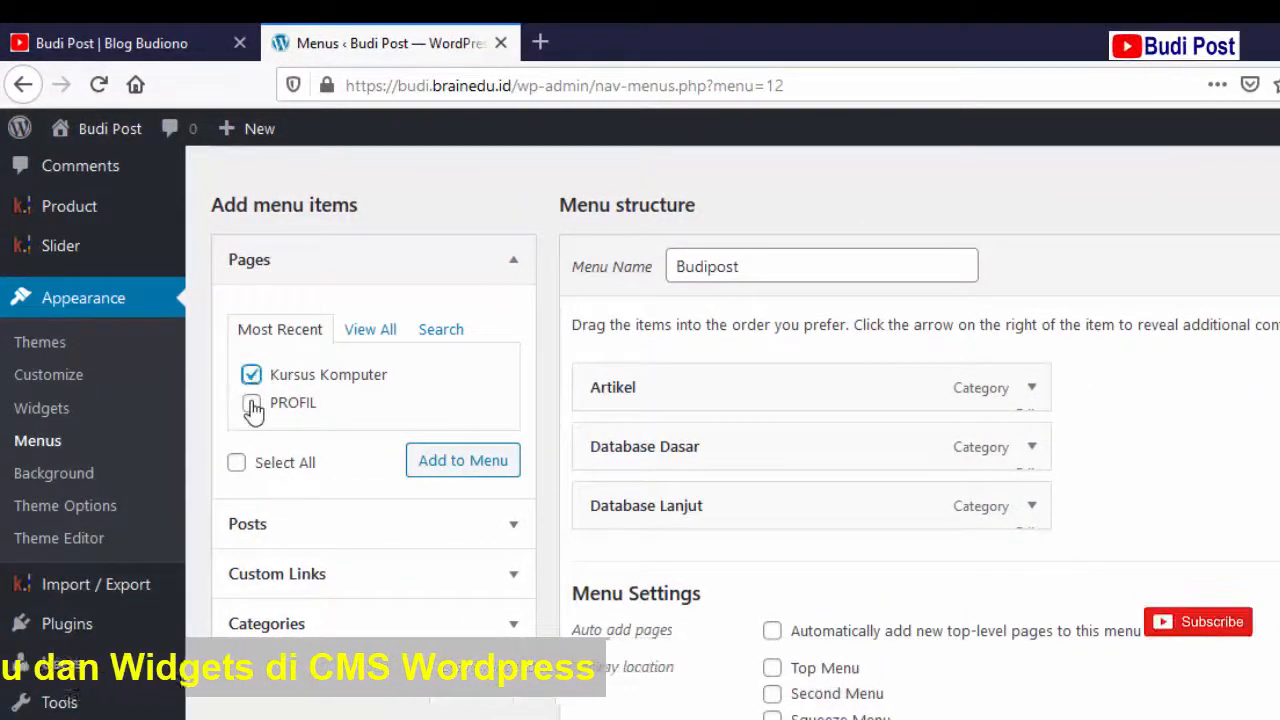
left_click(375, 330)
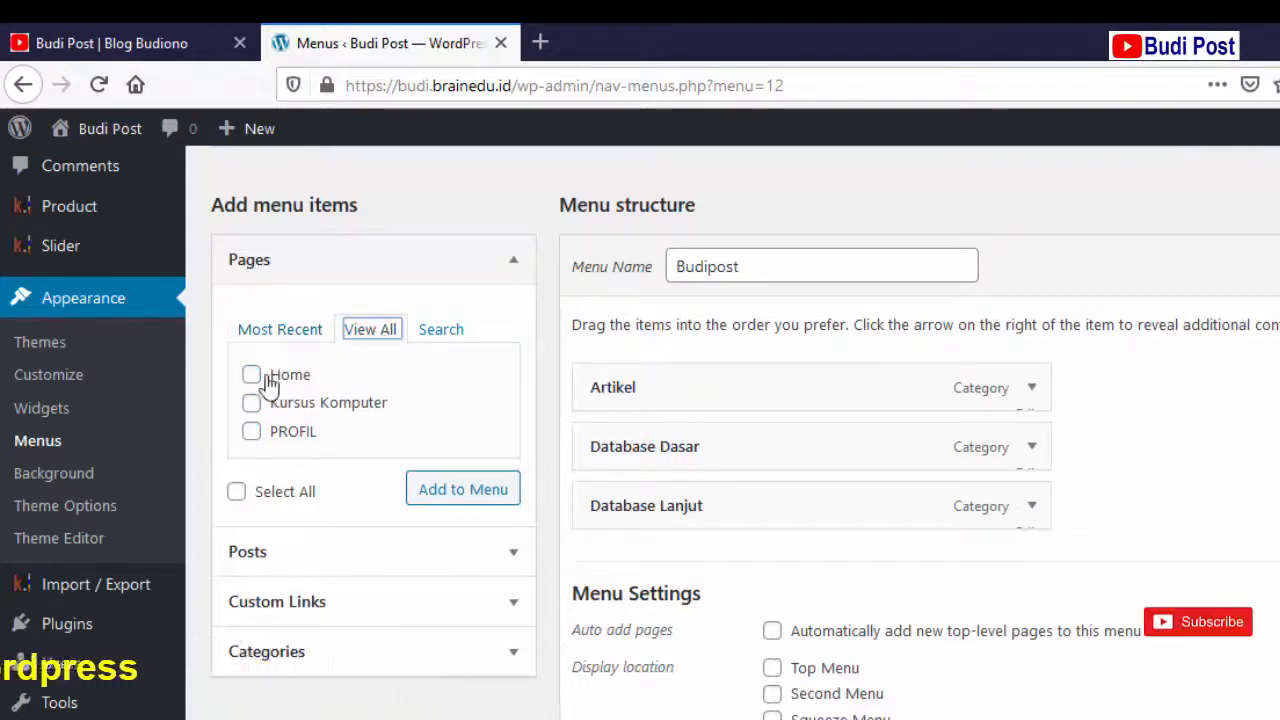
left_click(251, 432)
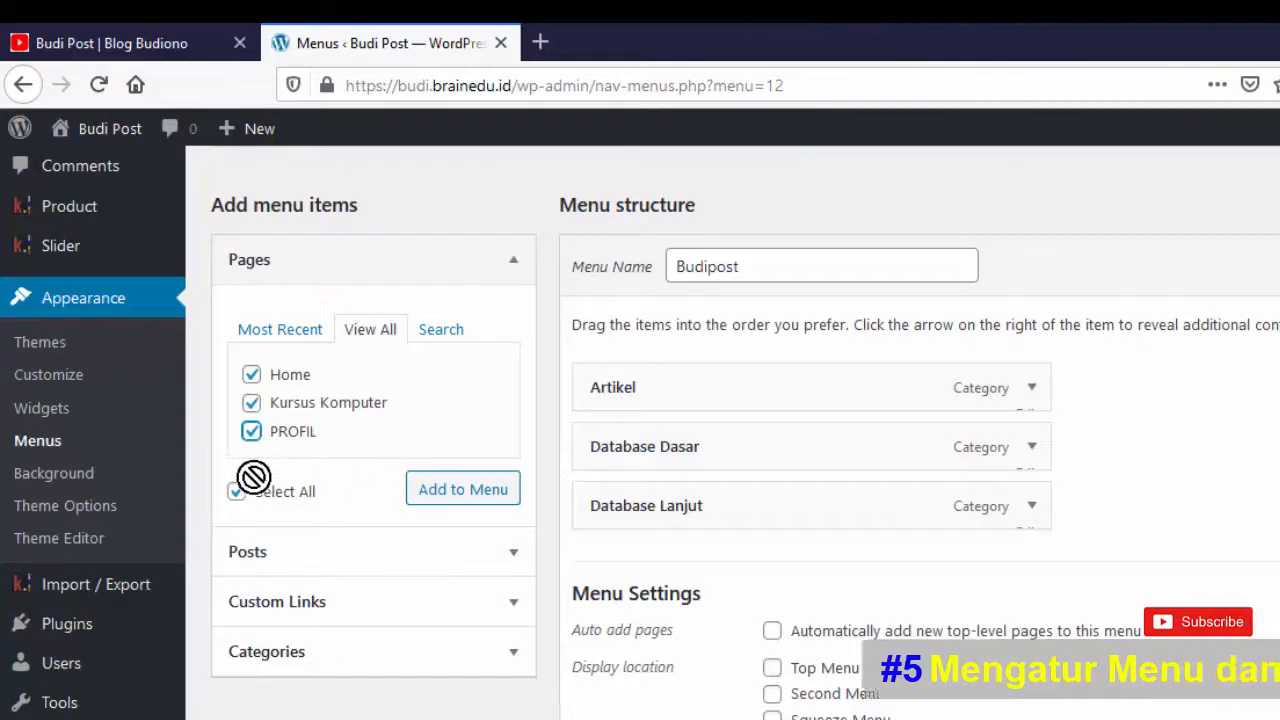
left_click(456, 491)
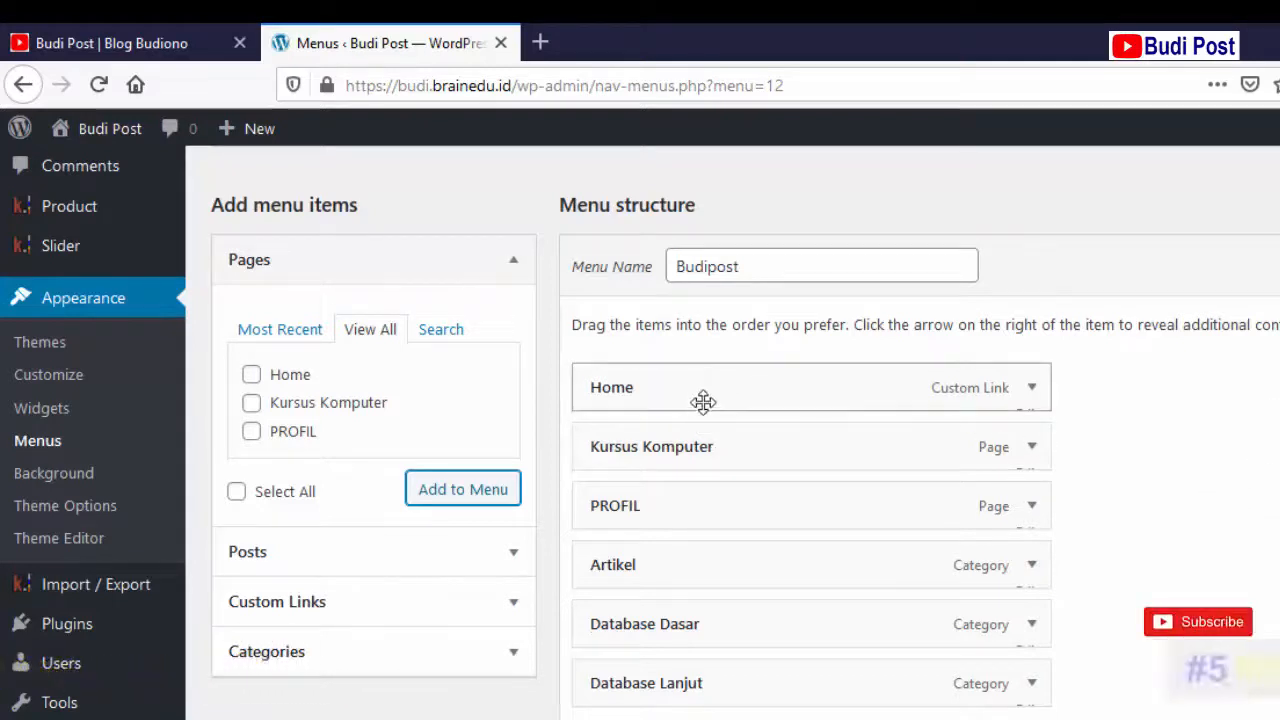
left_click(1031, 394)
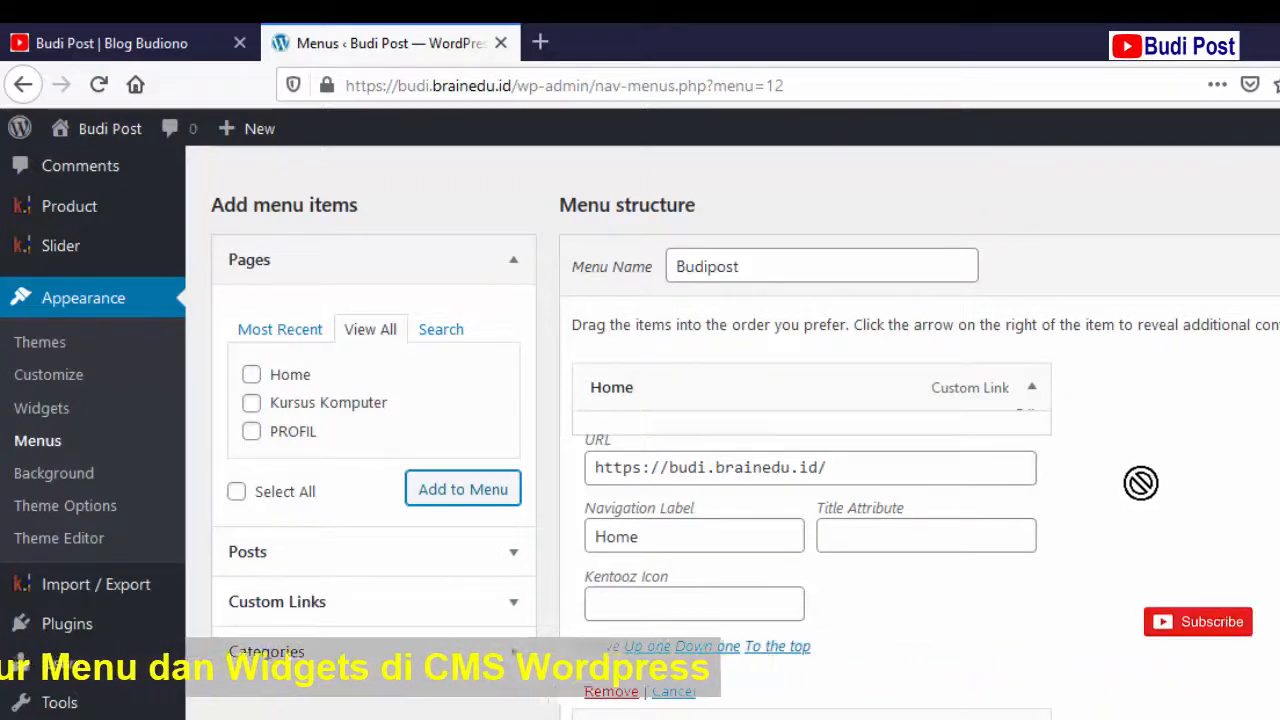
left_click(1030, 390)
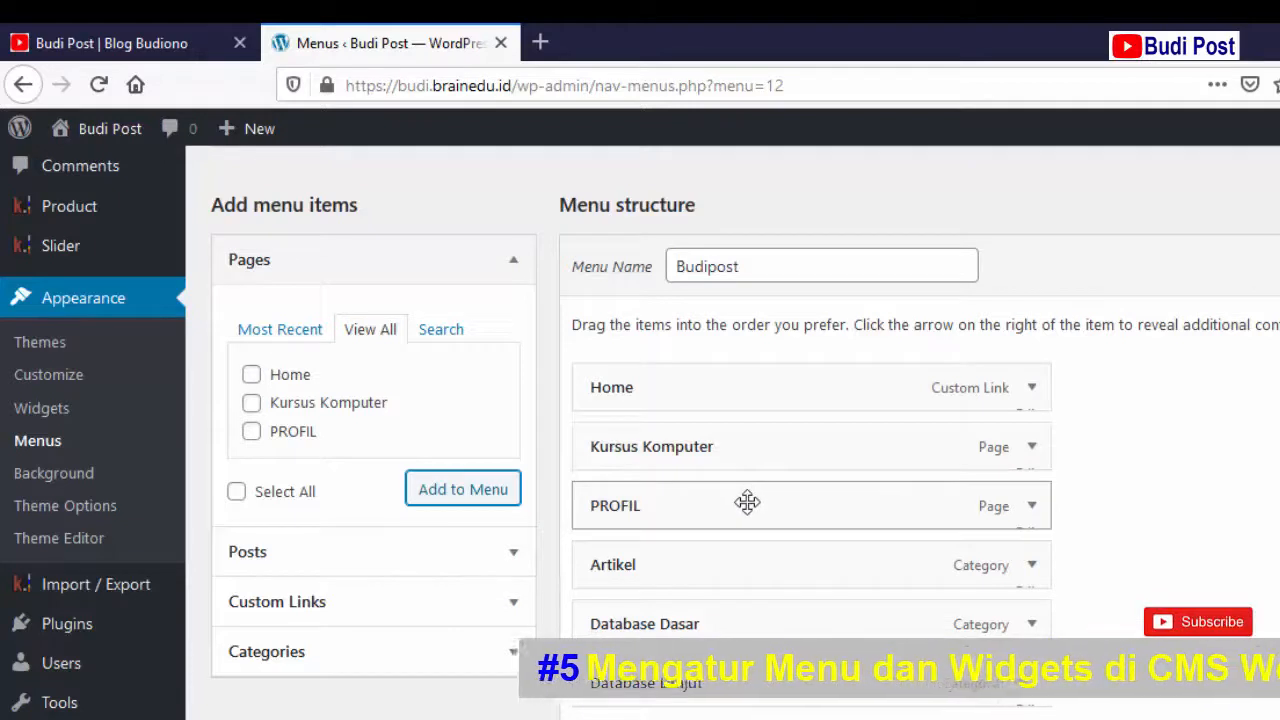
- Move PROFIL above Kursus Komputer and indent Kursus Komputer as its sub item
left_click_drag(747, 492, 751, 443)
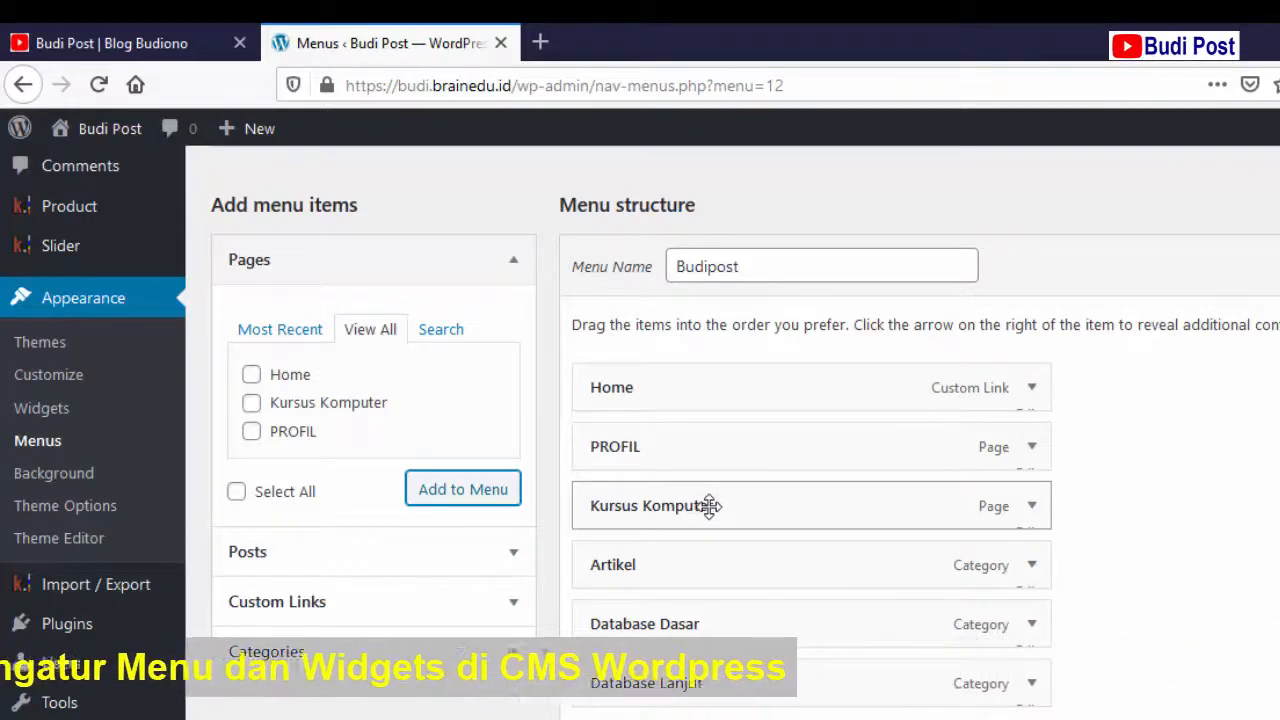
left_click_drag(749, 505, 788, 505)
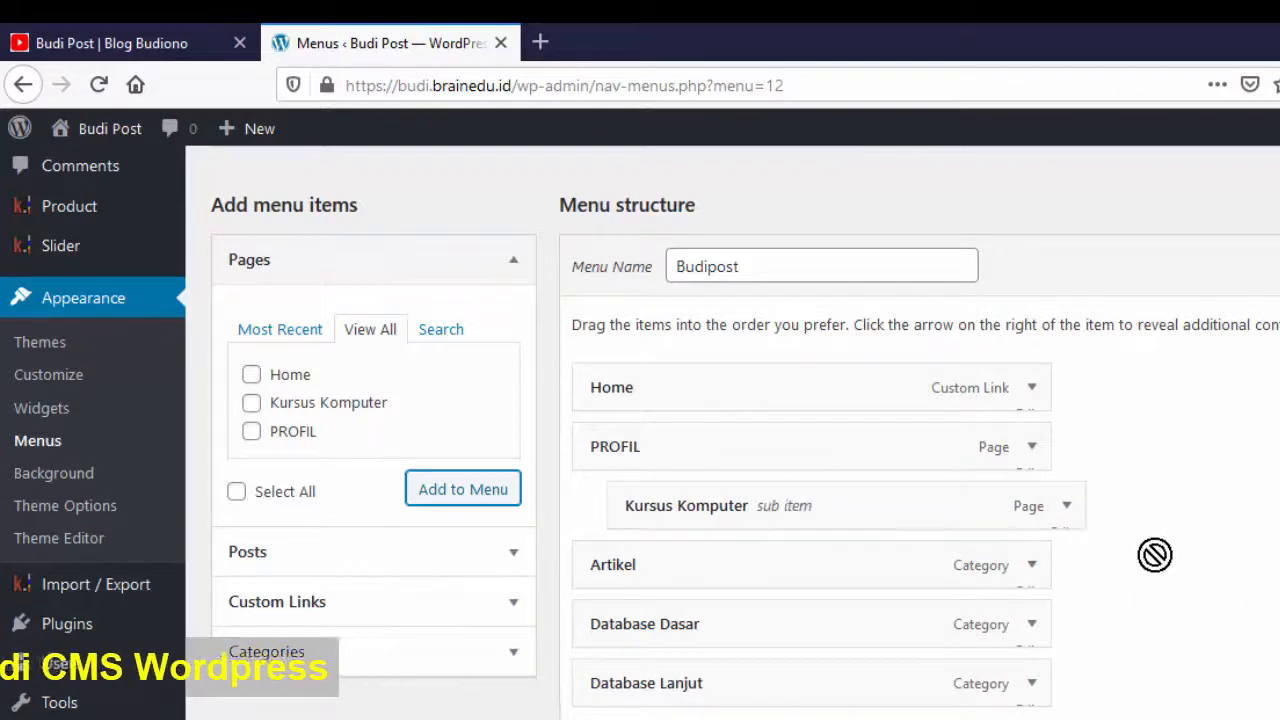
scroll(1152, 556, "down", 2)
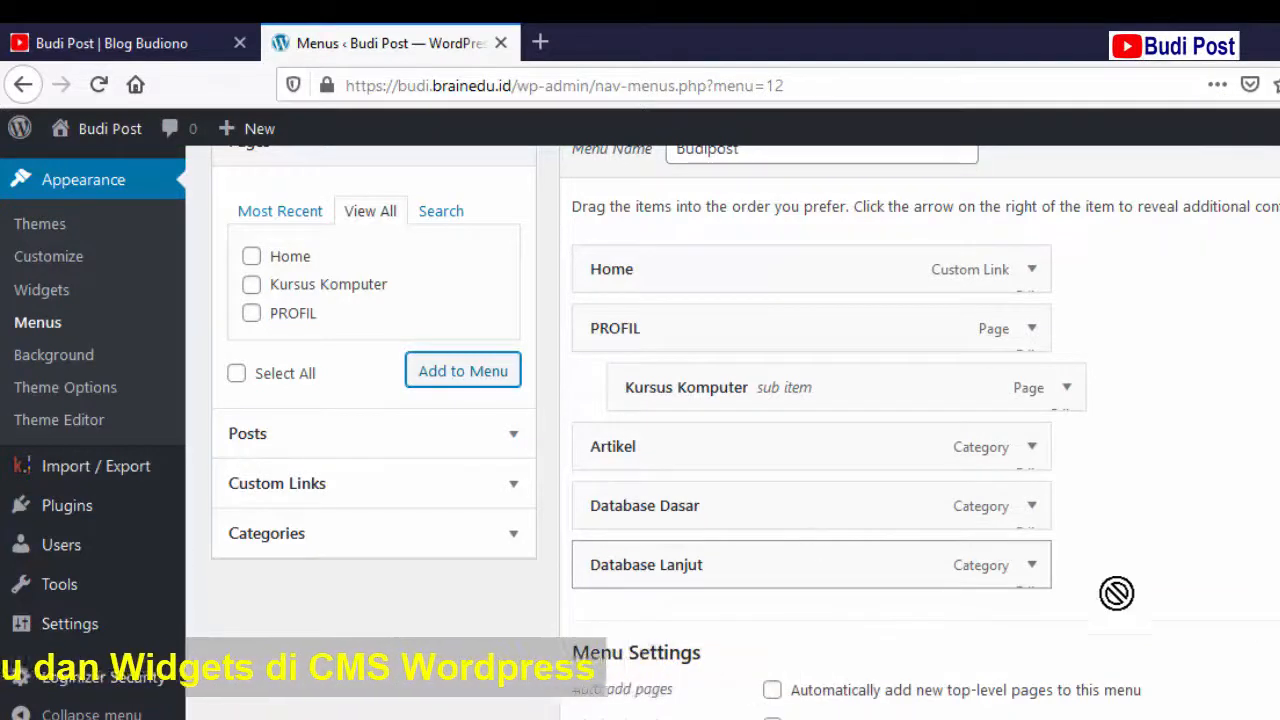
scroll(1245, 575, "down", 2)
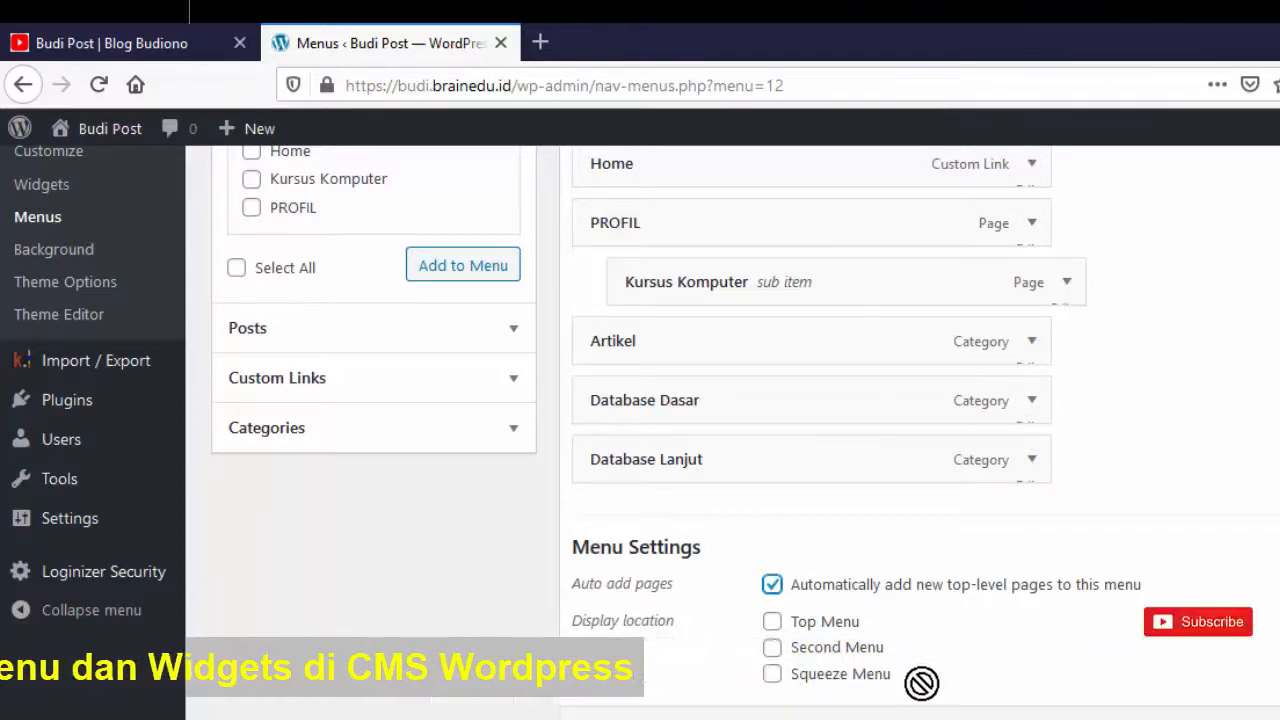
- Set the Budipost menu's display location to Top Menu, then return to the live blog tab
left_click(772, 621)
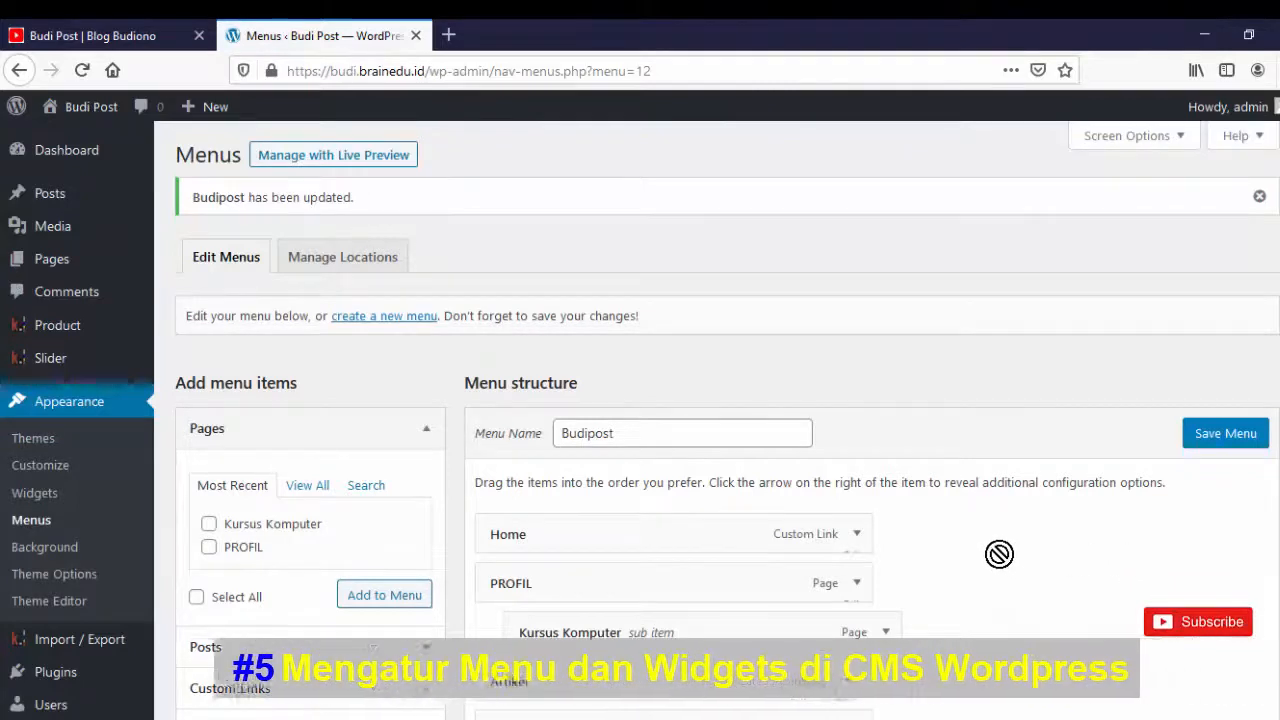
left_click(86, 36)
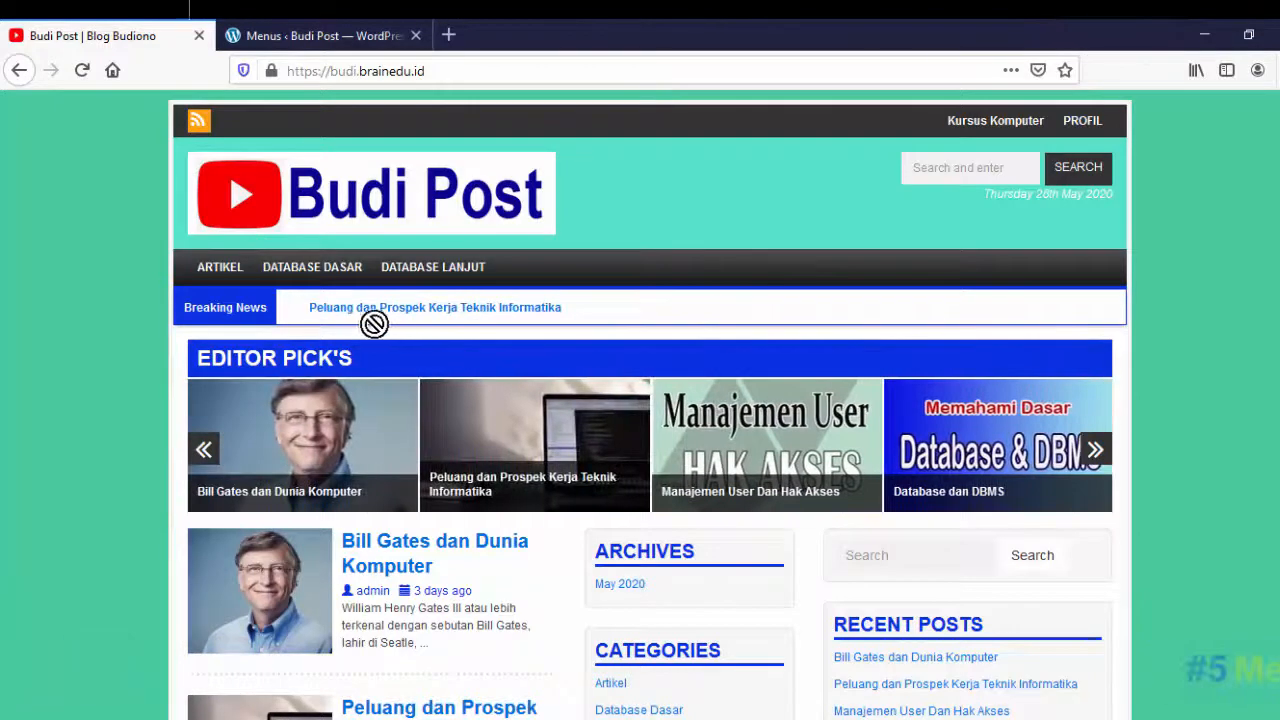
- Reload the site and open PROFIL and its Kursus Komputer subpage from the new menu
left_click(83, 70)
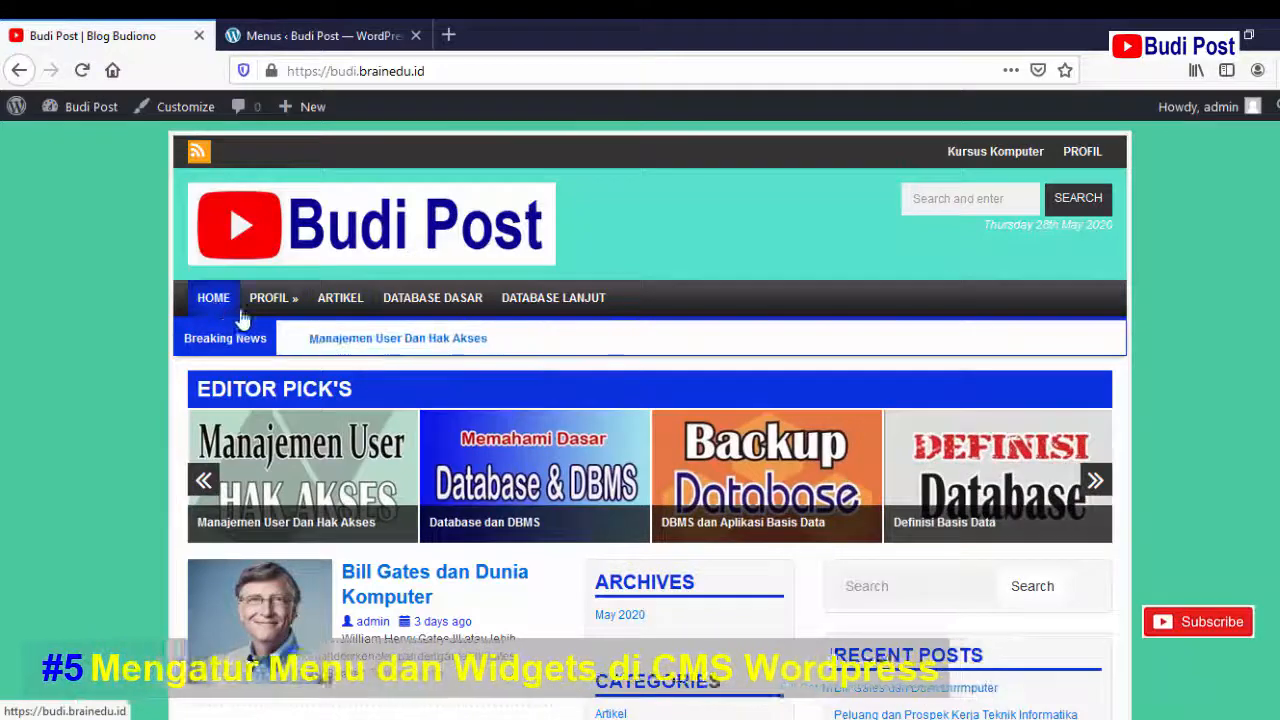
mouse_move(285, 312)
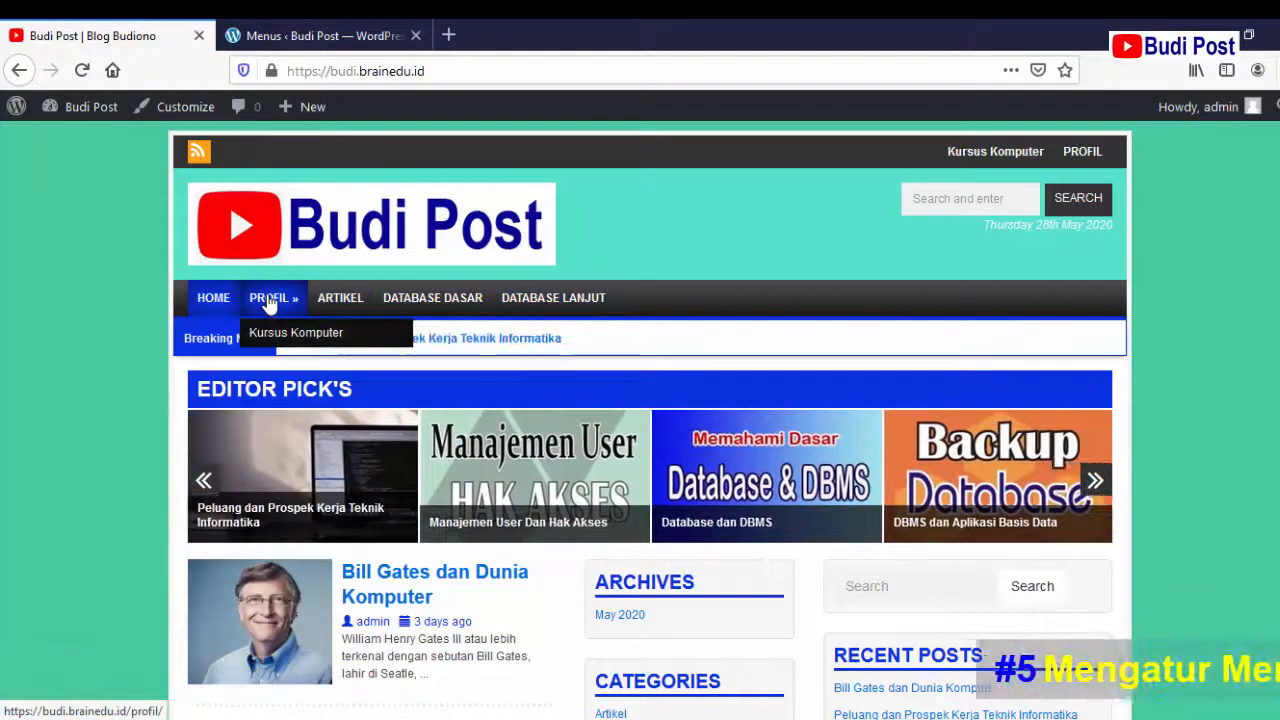
mouse_move(268, 308)
left_mouse_down()
mouse_move(265, 330)
mouse_move(286, 309)
left_mouse_up()
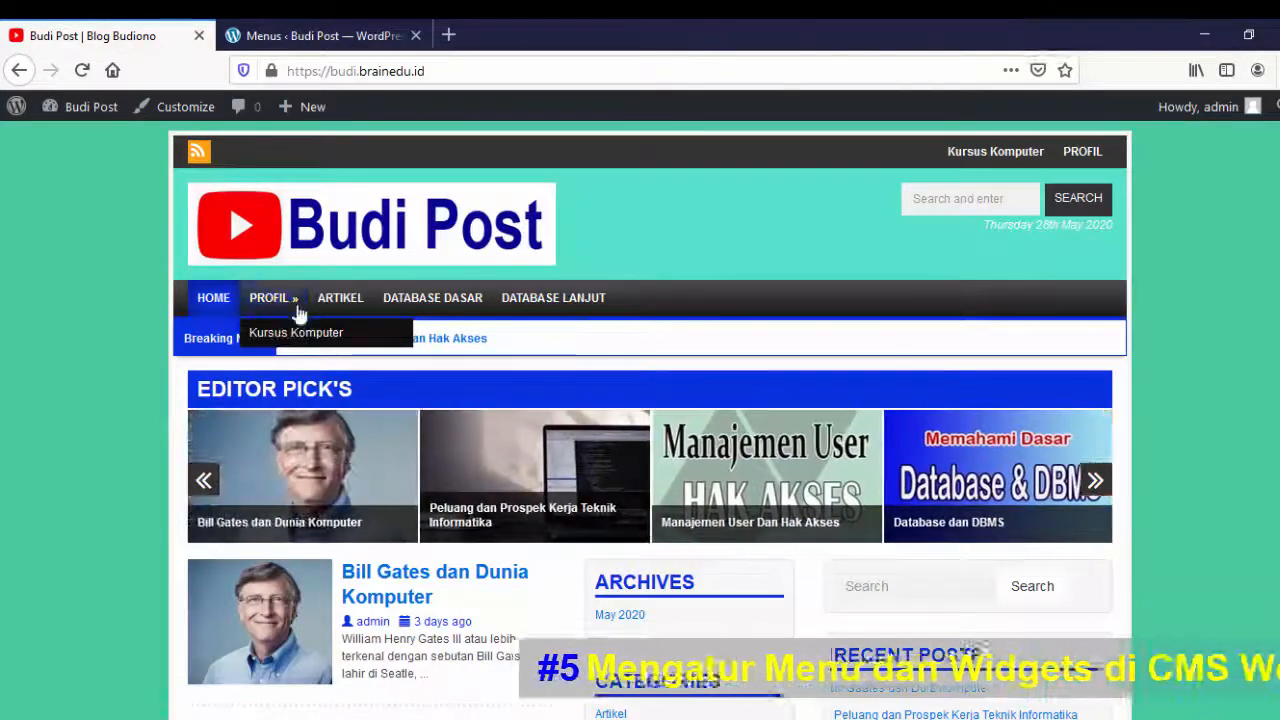
left_click(286, 306)
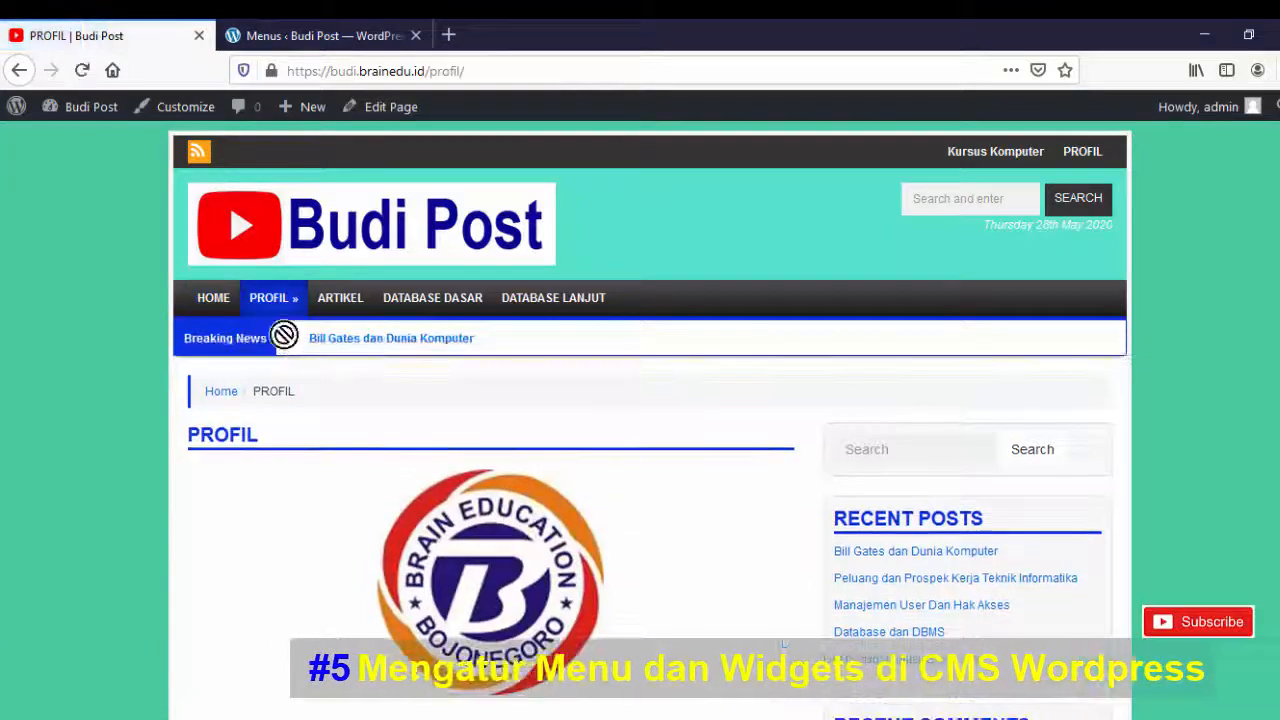
mouse_move(284, 316)
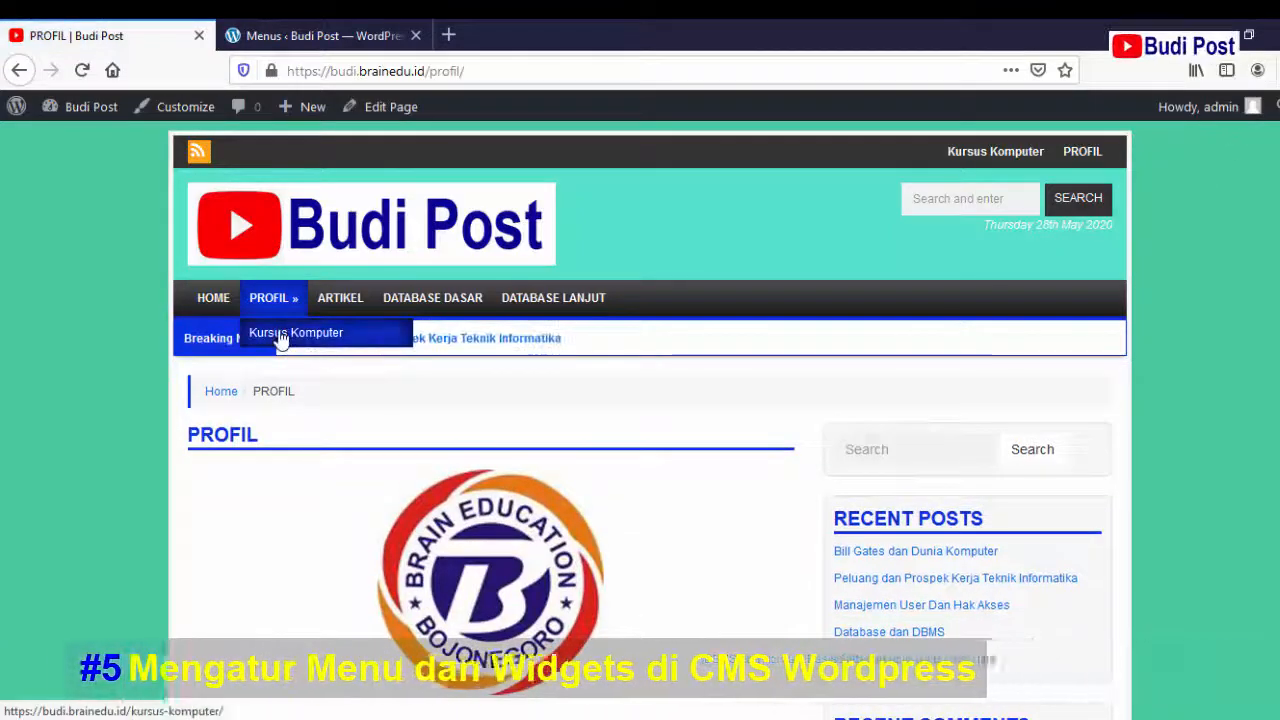
left_click(282, 338)
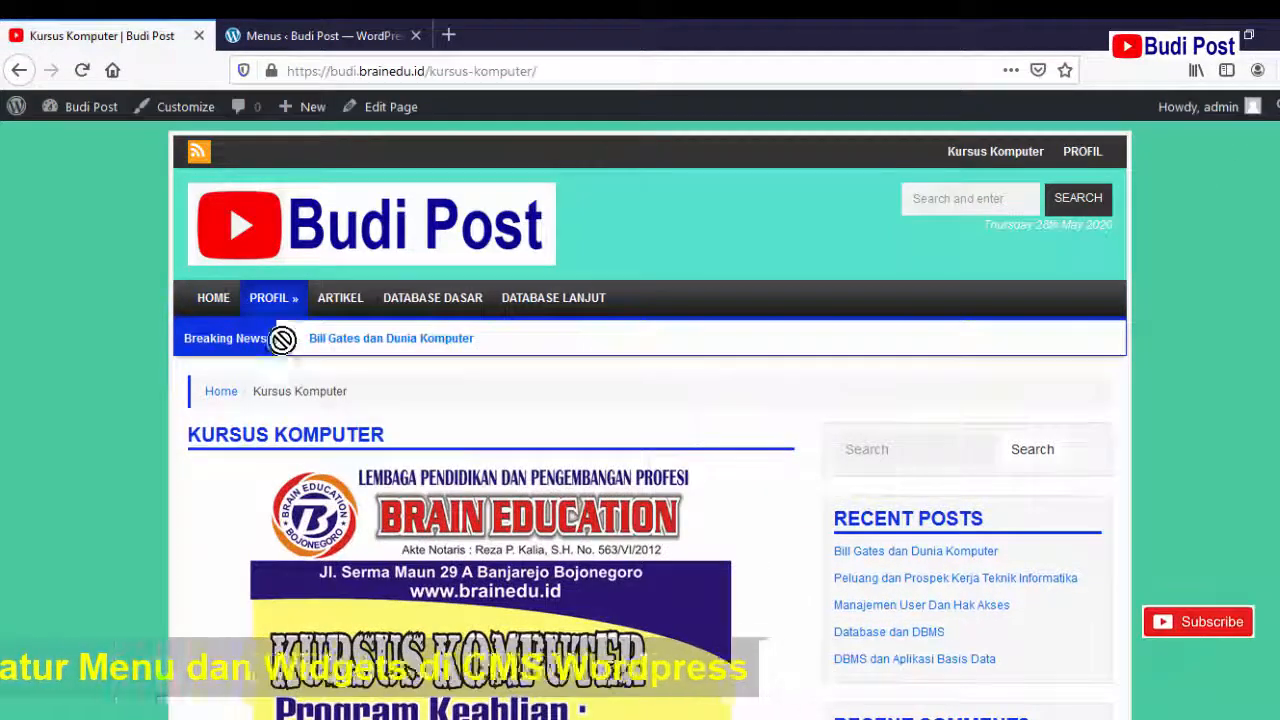
mouse_move(282, 308)
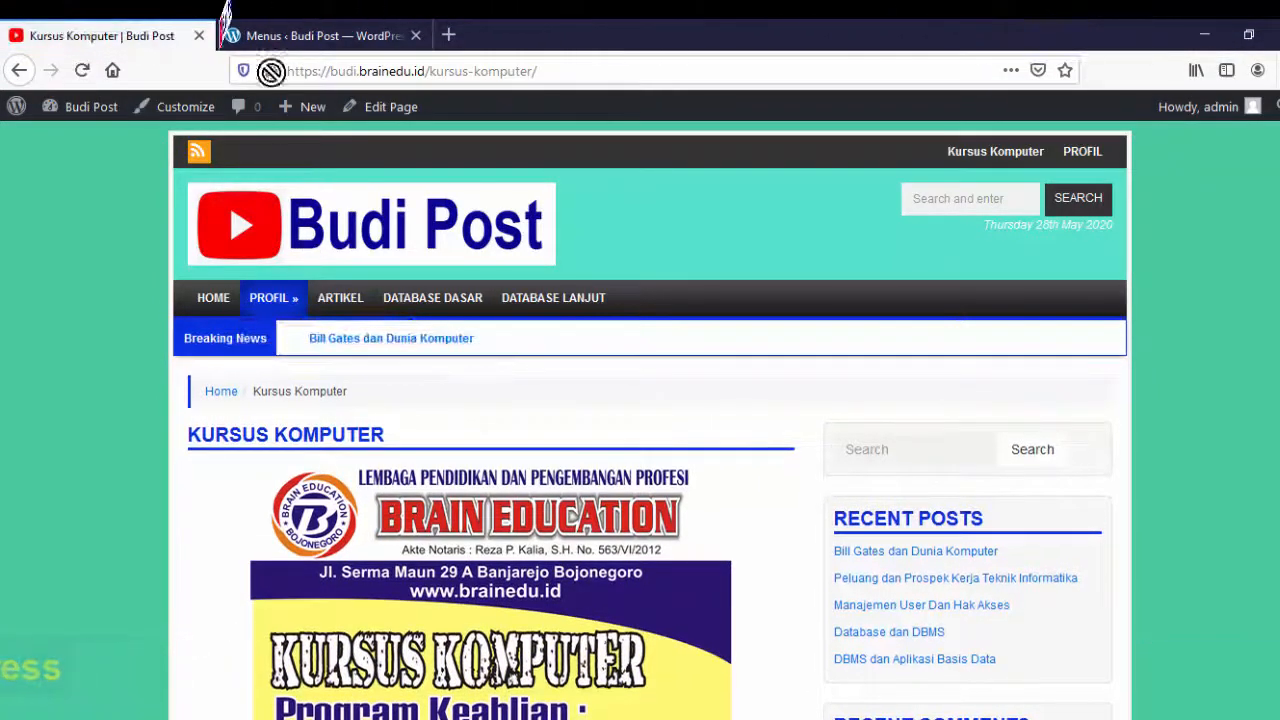
left_click(278, 34)
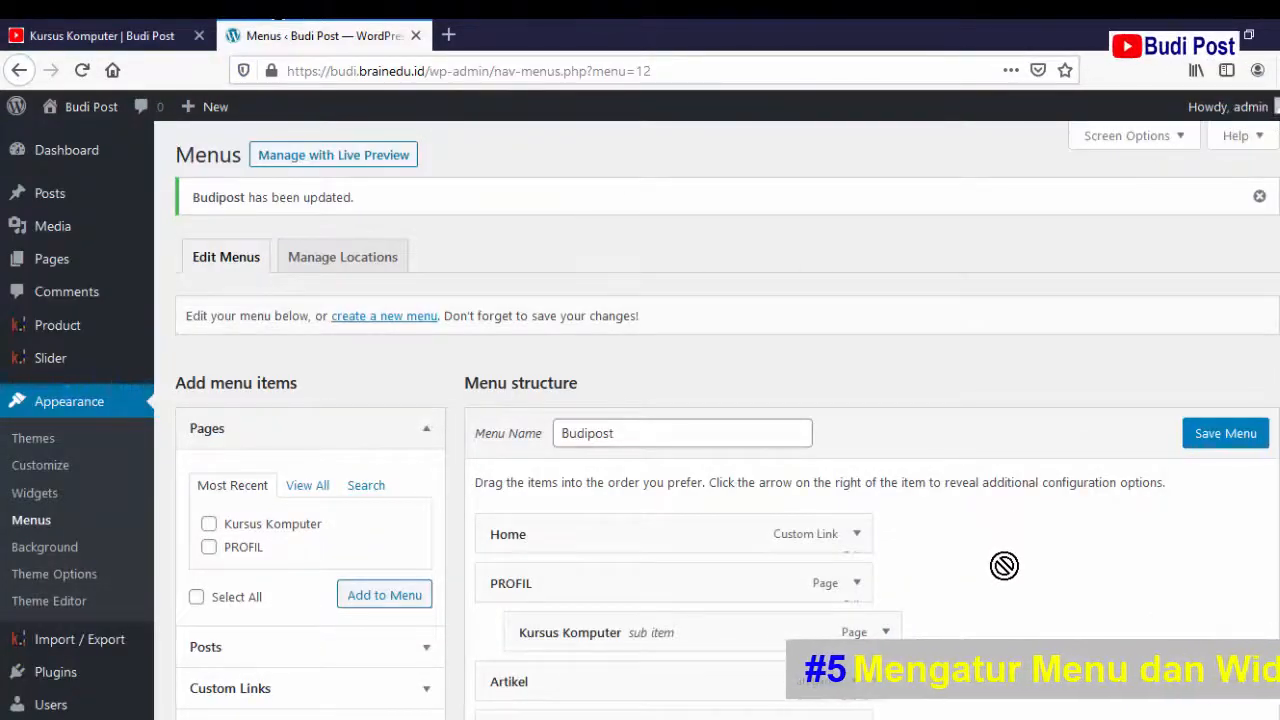
- Nest Database Dasar and Database Lanjut as sub items under Artikel in the Budipost menu
scroll(883, 554, "down", 5)
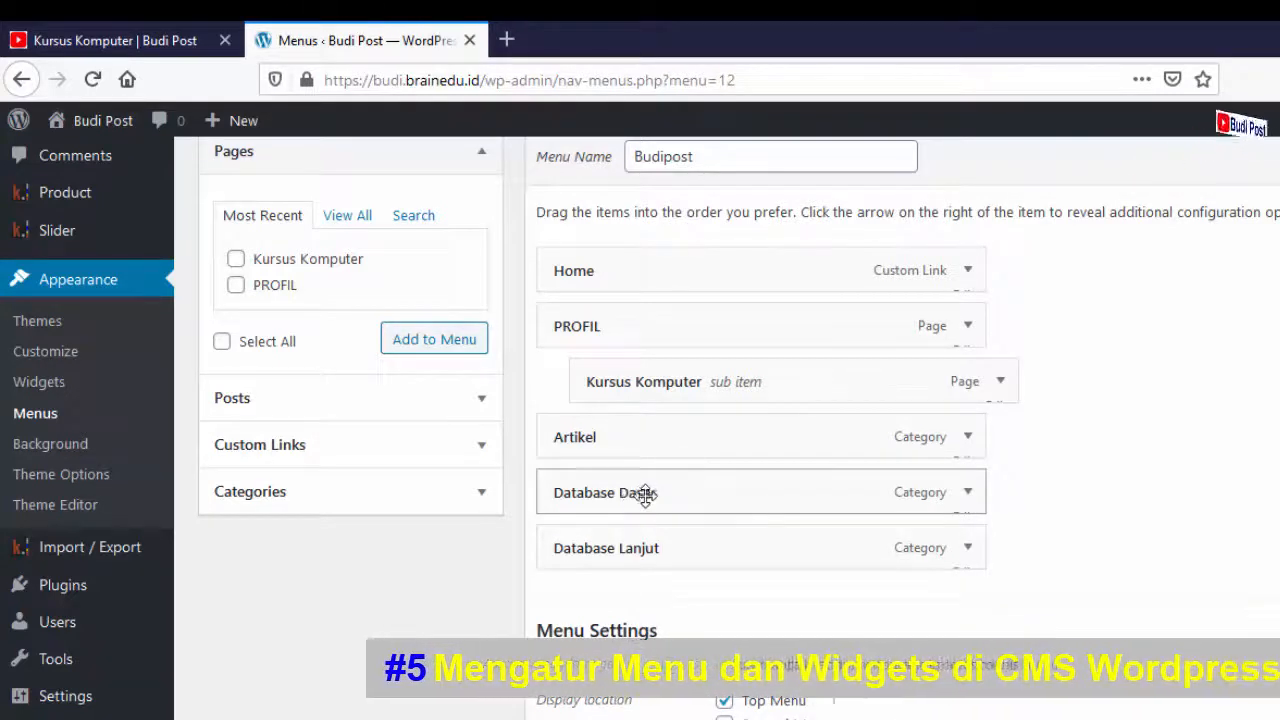
left_click_drag(645, 492, 669, 501)
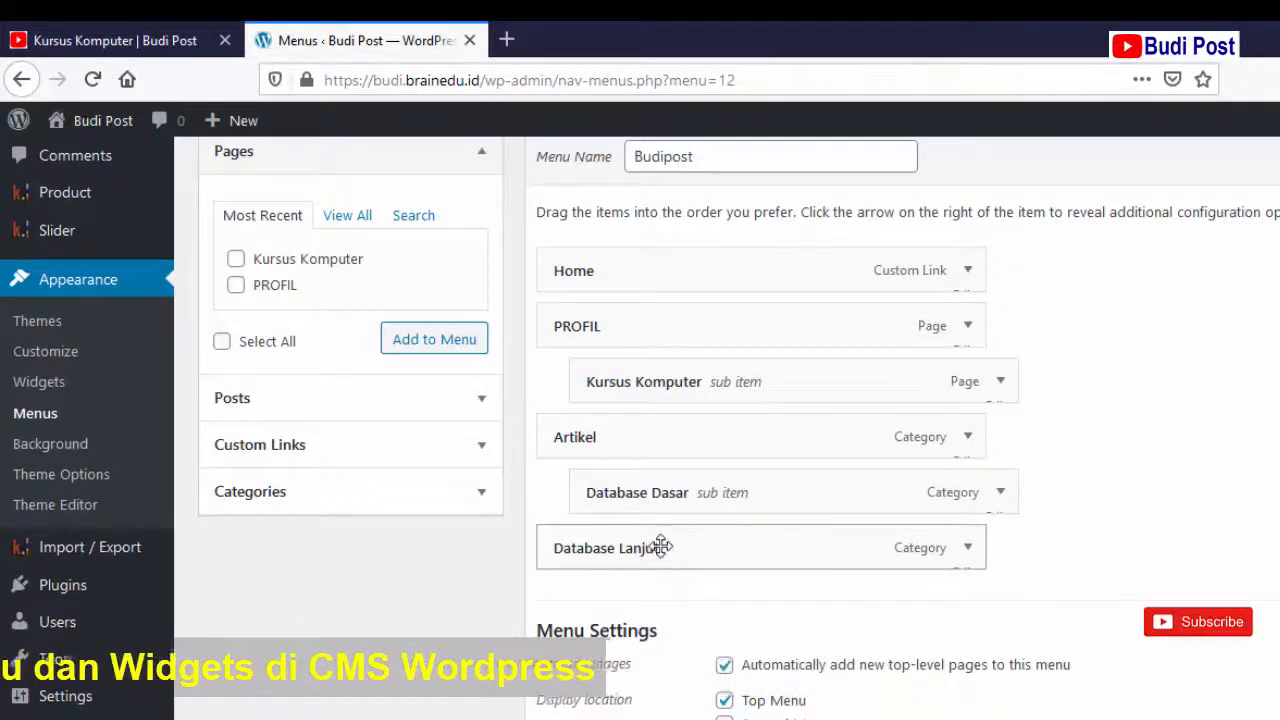
left_click_drag(661, 547, 689, 534)
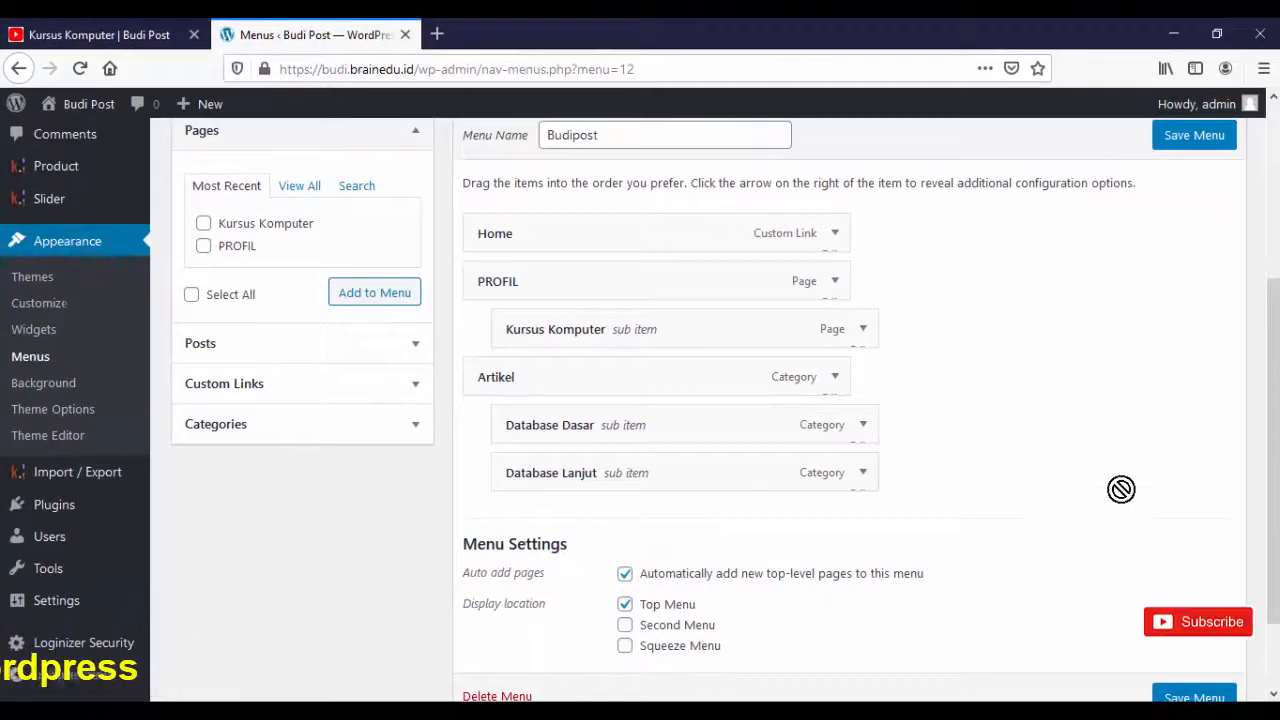
scroll(1121, 489, "down", 2)
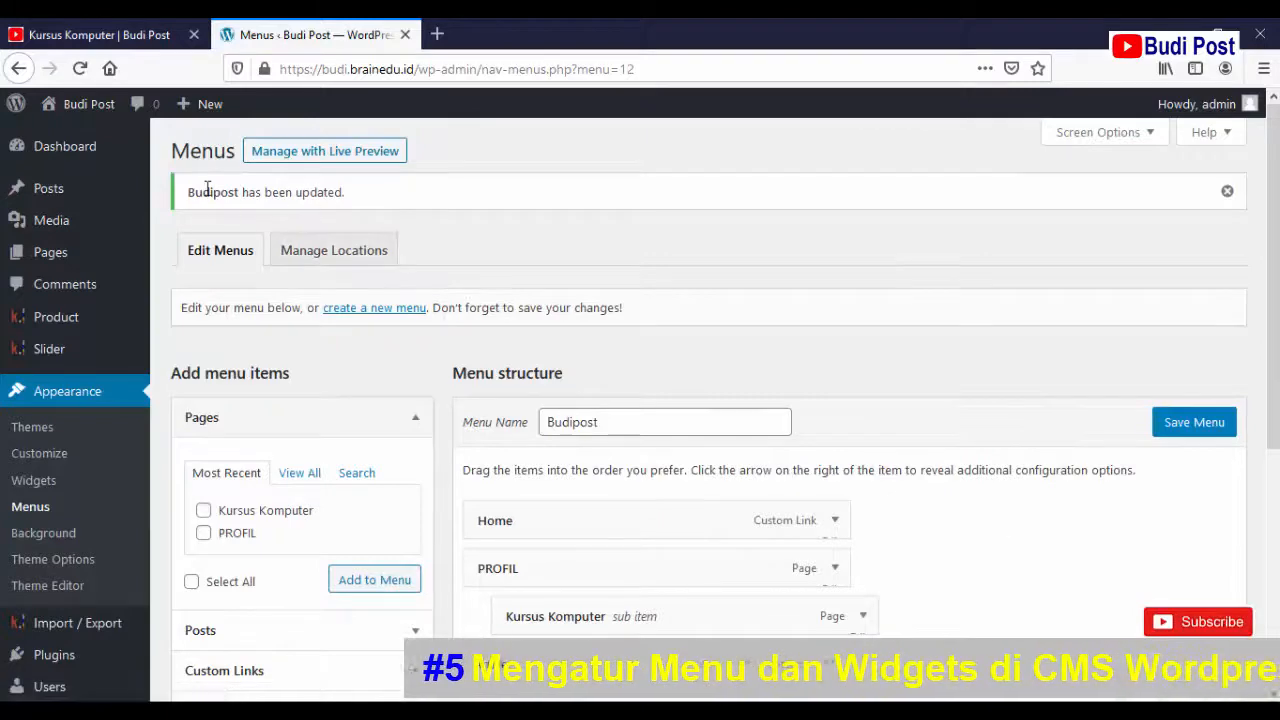
- Reload the live site and check the PROFIL and Artikel submenus in the top menu
left_click(85, 34)
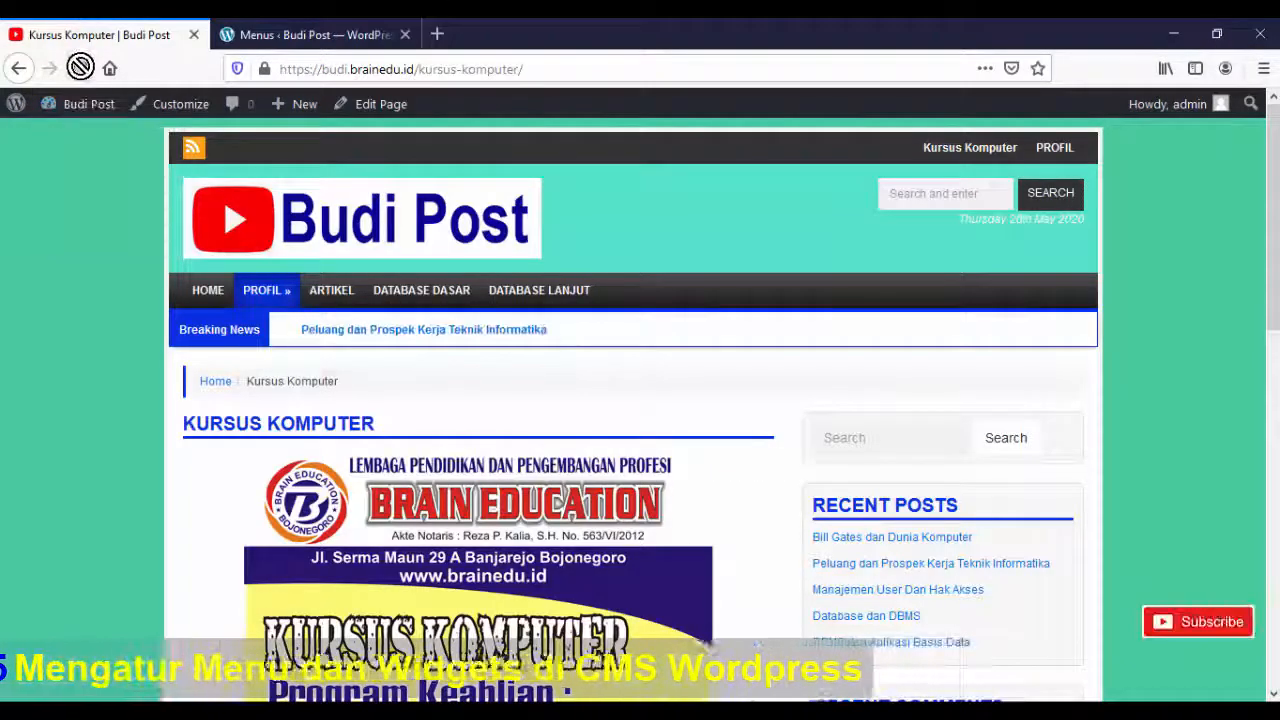
left_click(80, 67)
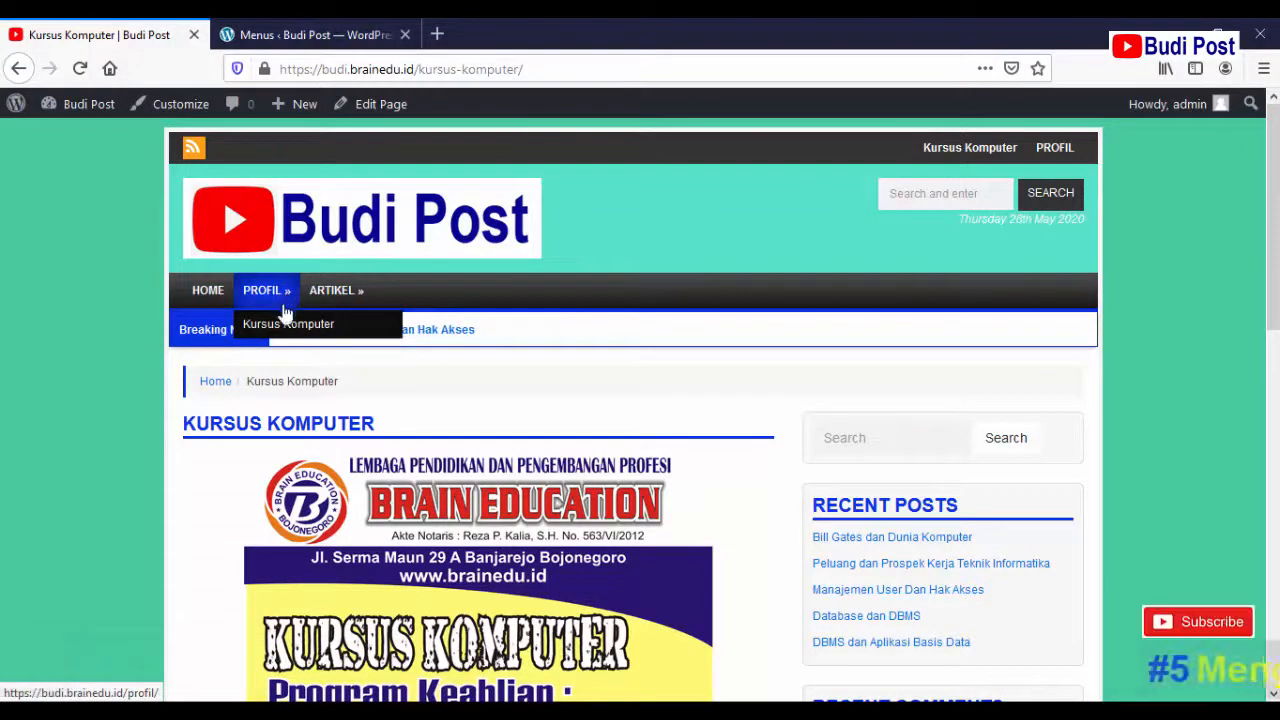
mouse_move(288, 296)
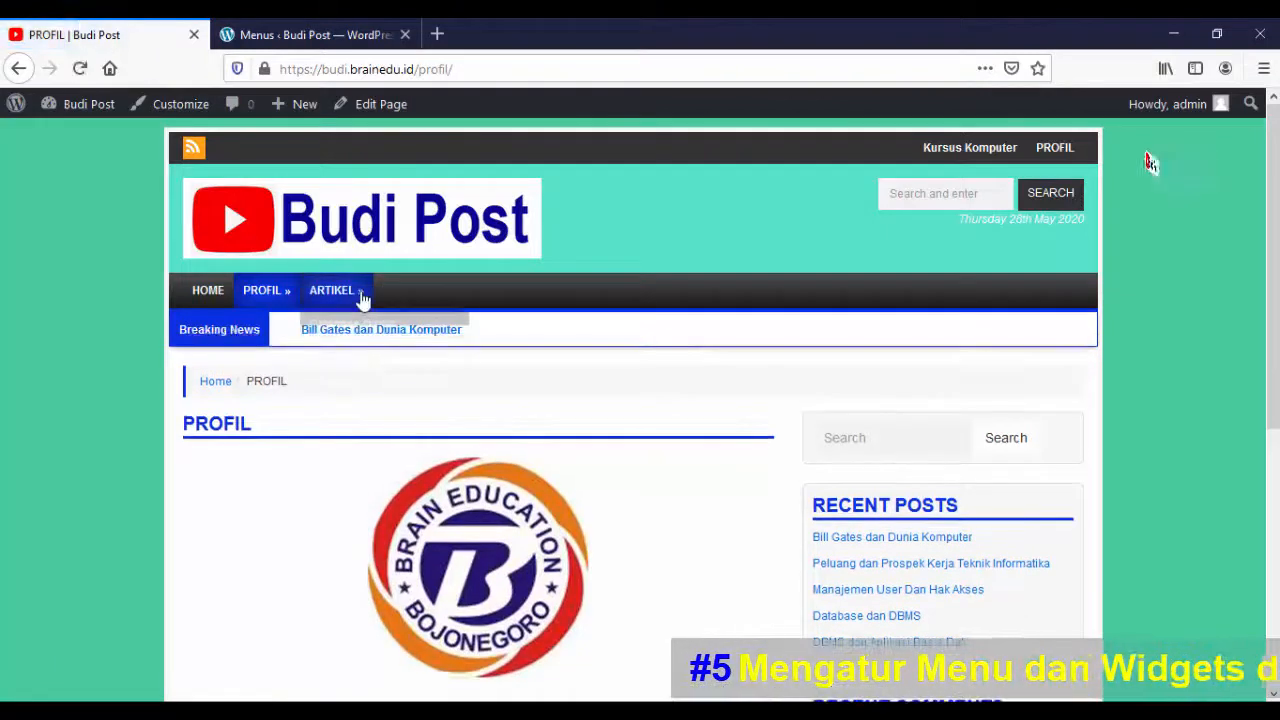
mouse_move(362, 298)
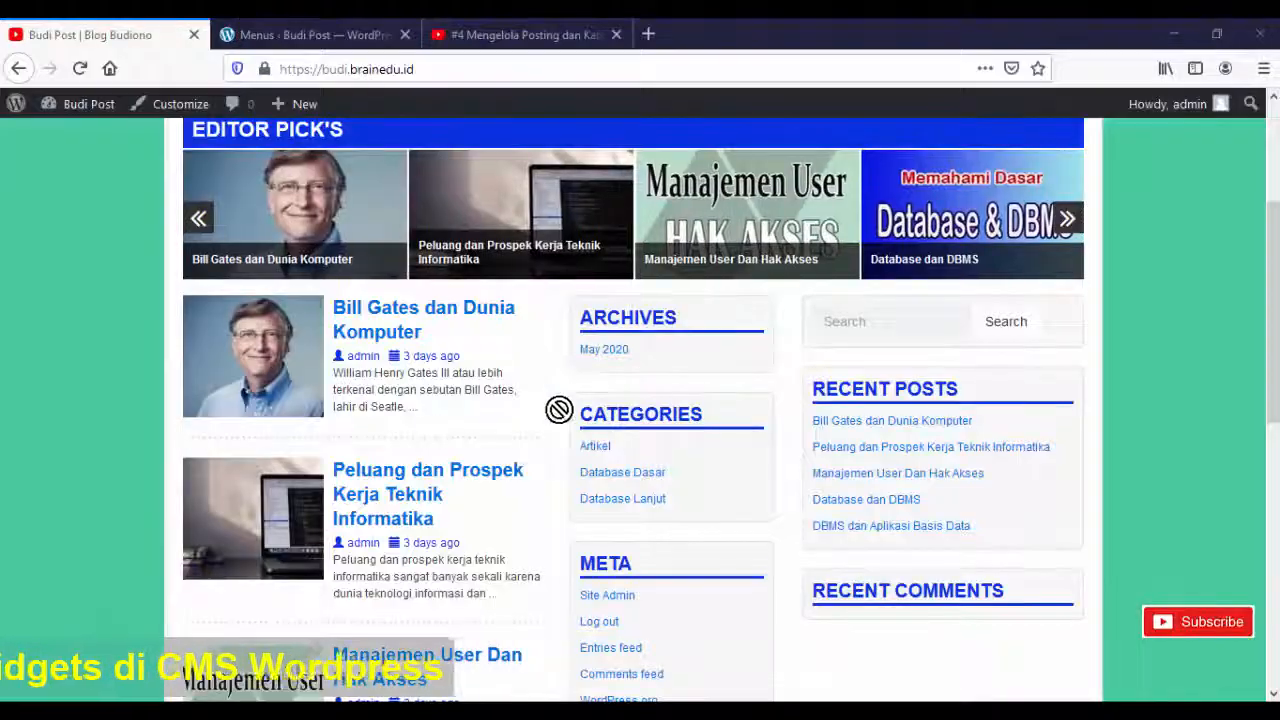
scroll(226, 330, "up", 3)
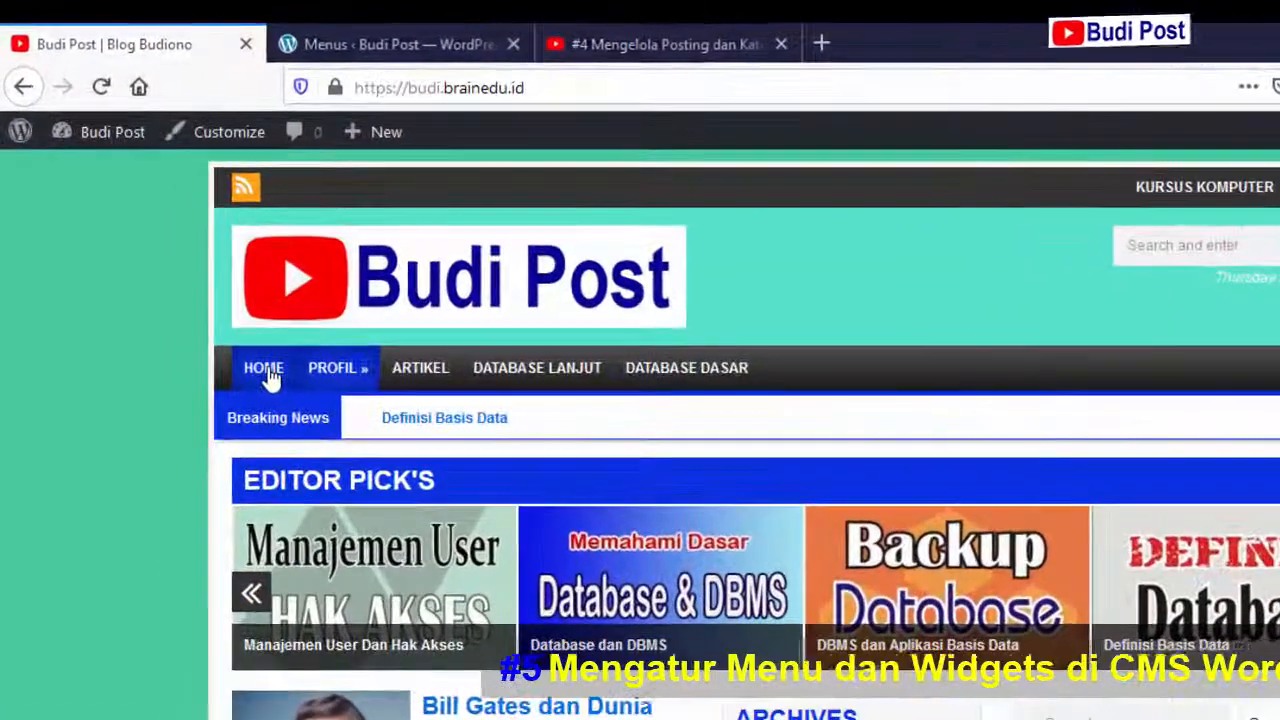
left_click(213, 298)
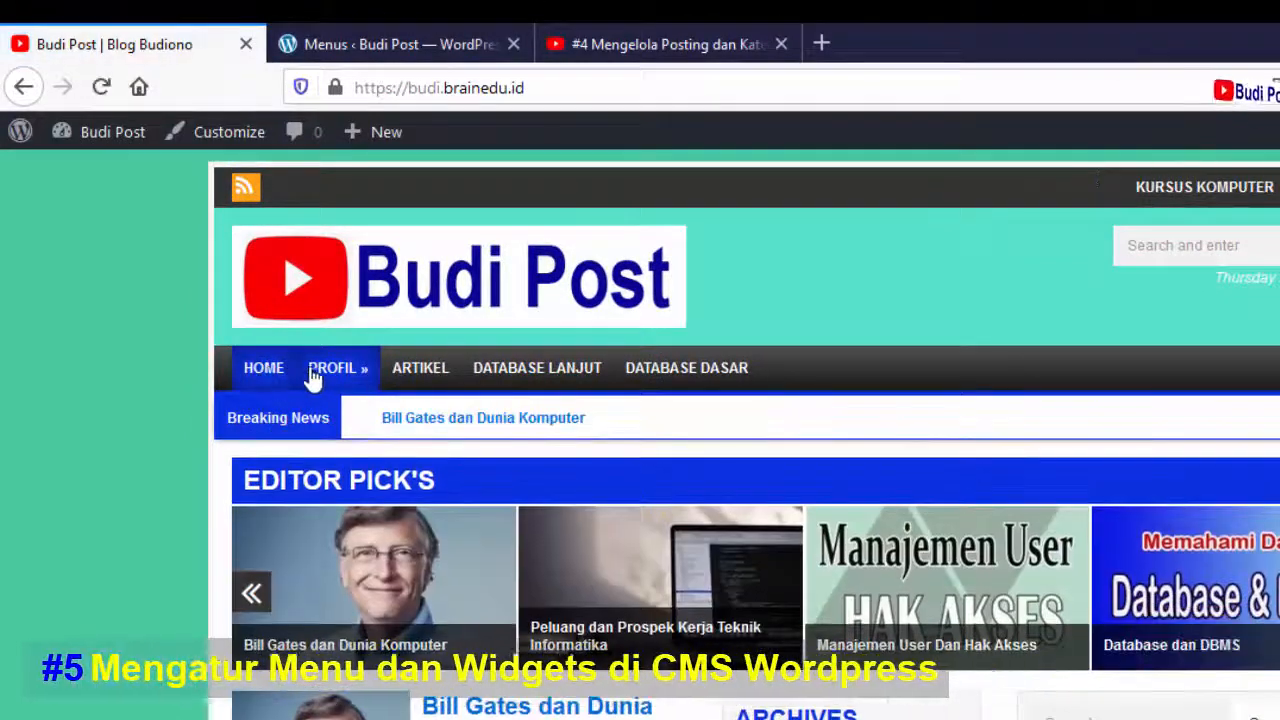
mouse_move(358, 376)
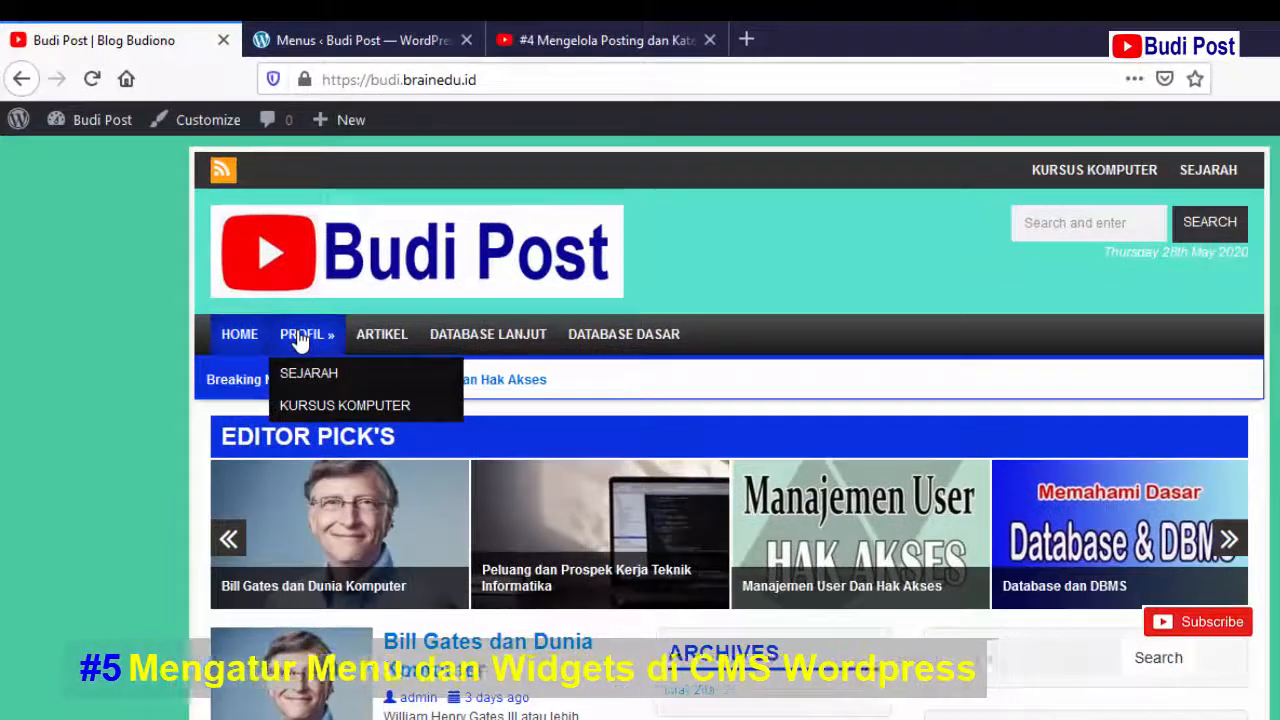
left_click(300, 341)
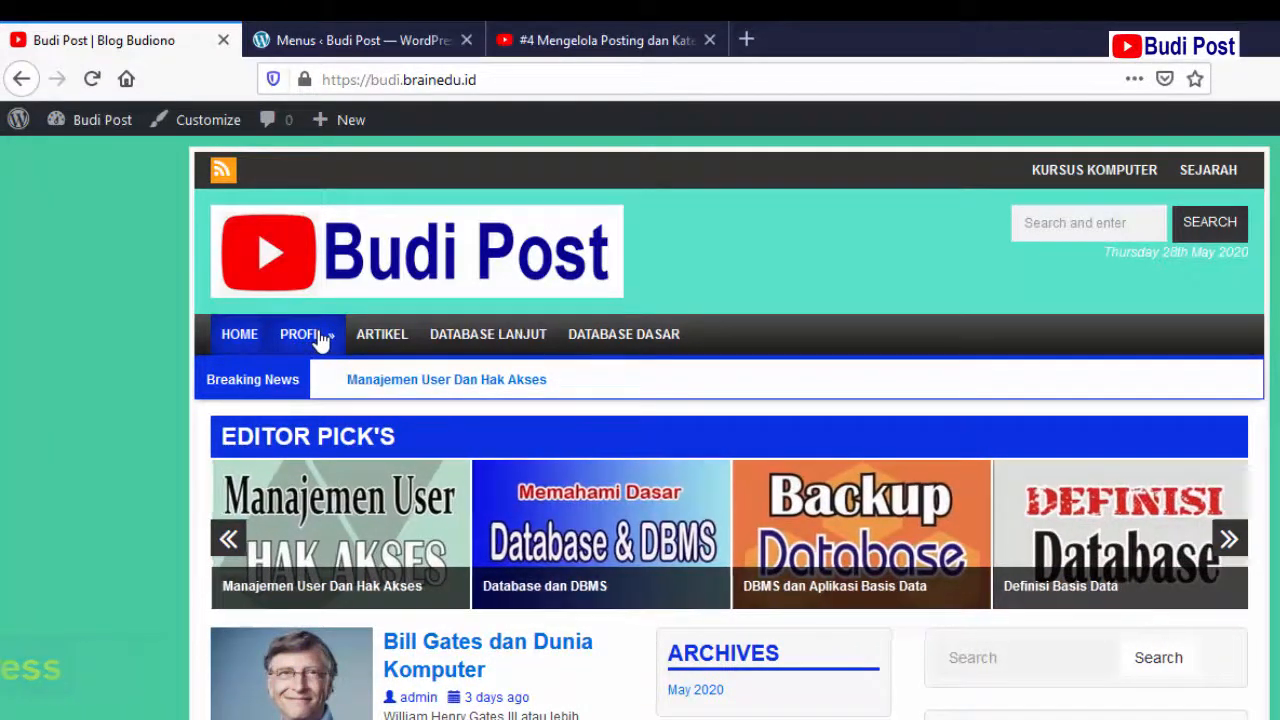
left_click(331, 341)
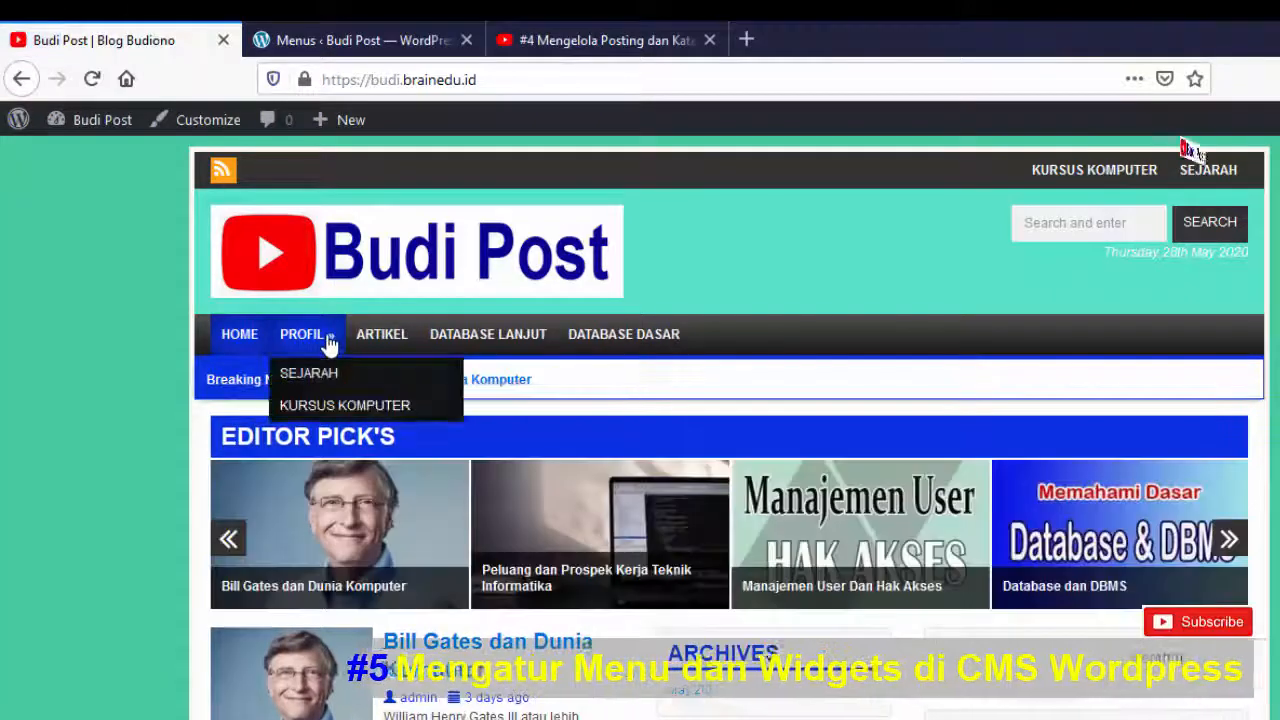
left_click(347, 405)
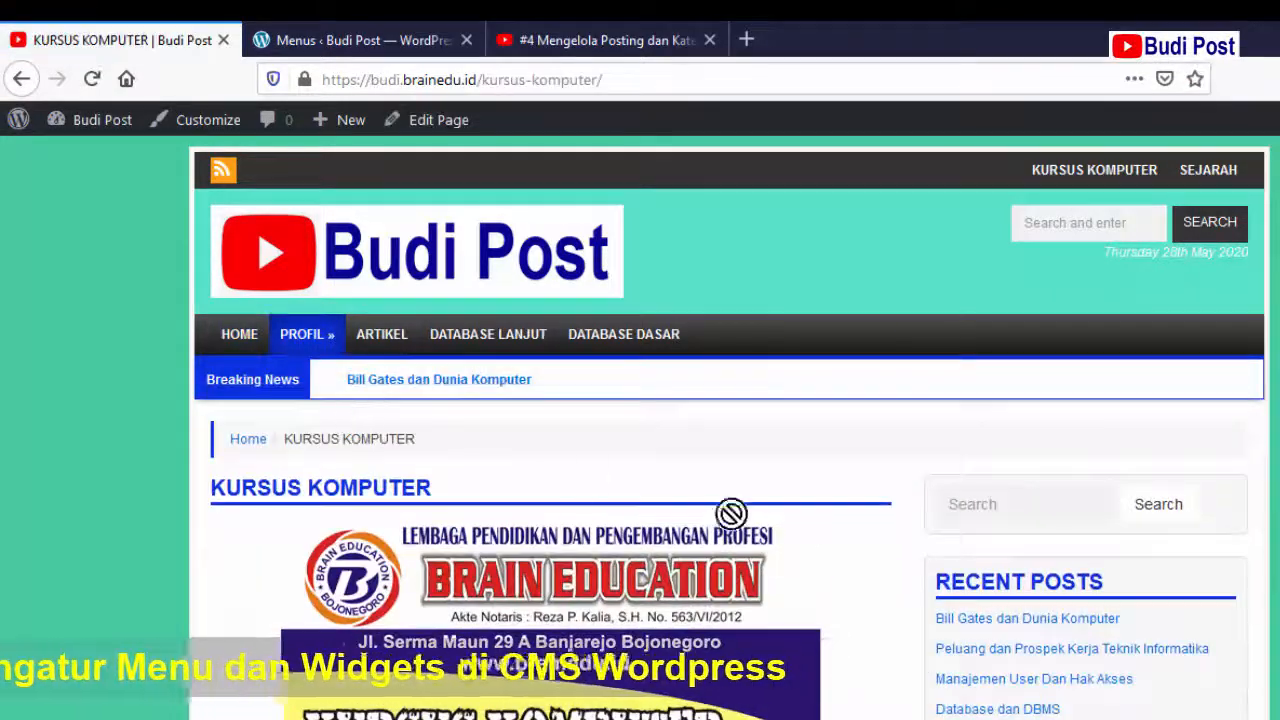
scroll(918, 575, "down", 5)
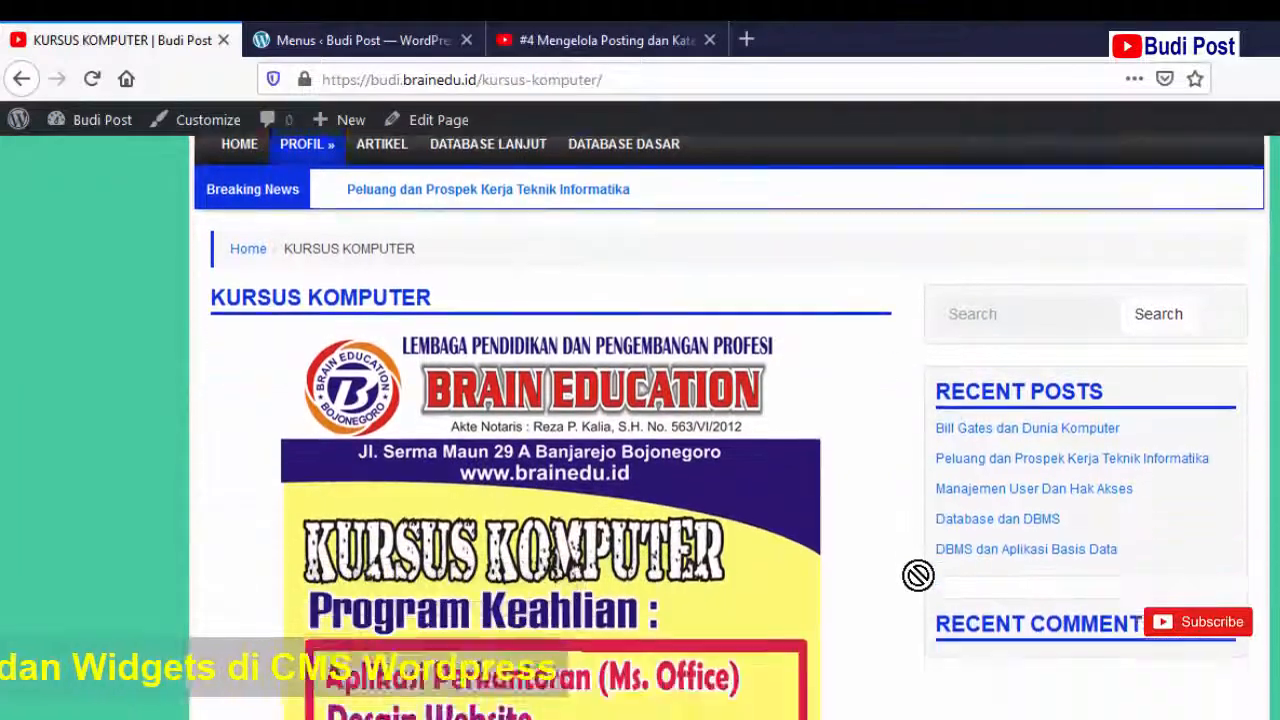
scroll(918, 575, "down", 2)
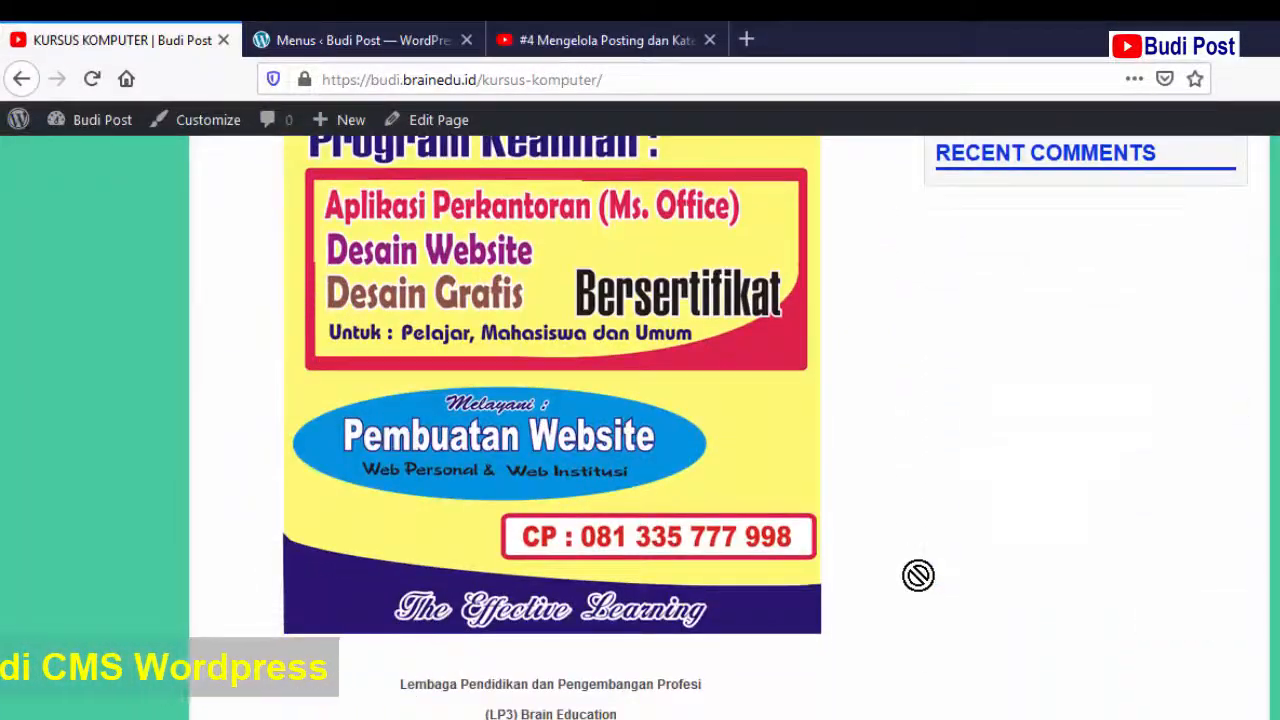
scroll(918, 575, "down", 3)
scroll(918, 575, "up", 10)
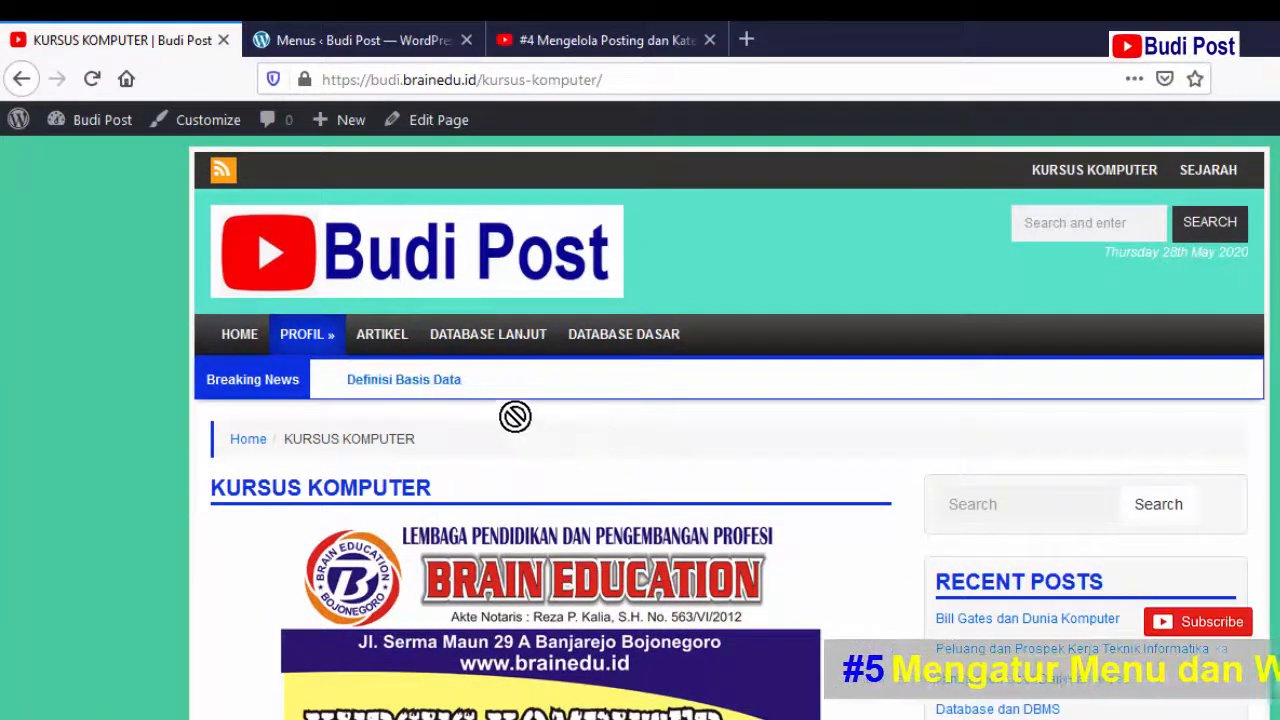
mouse_move(303, 340)
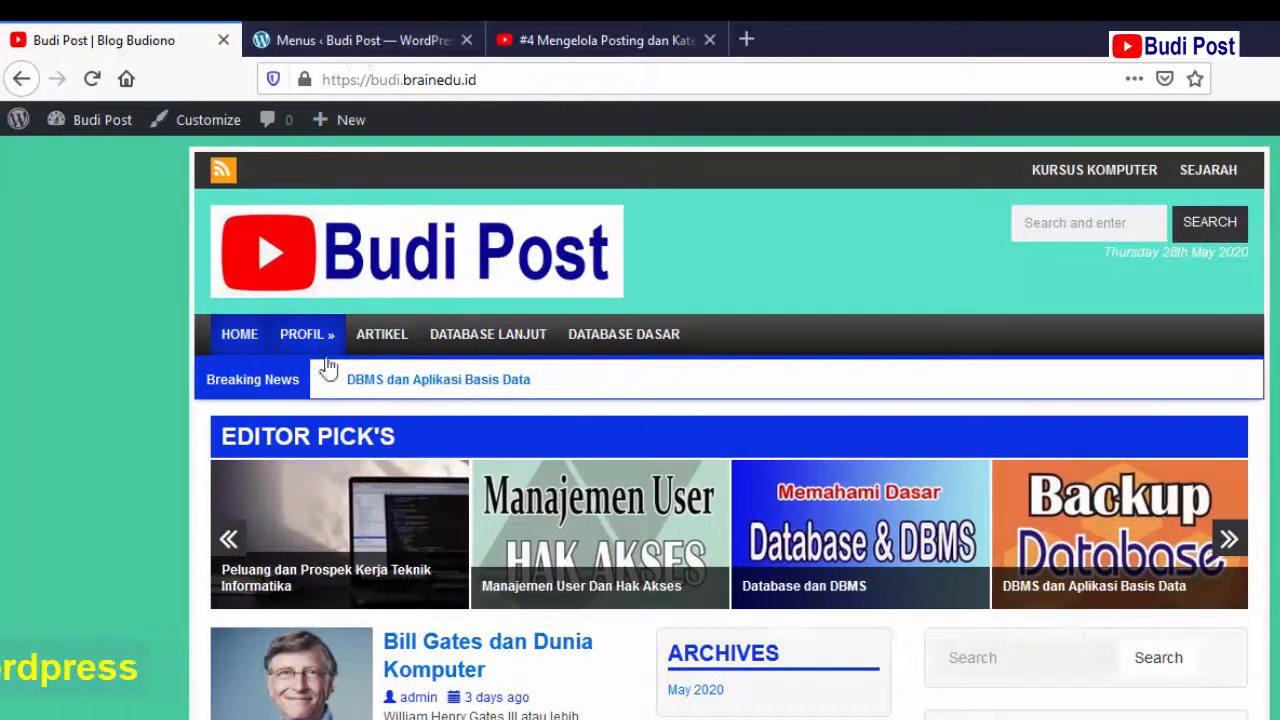
left_click_drag(327, 360, 354, 37)
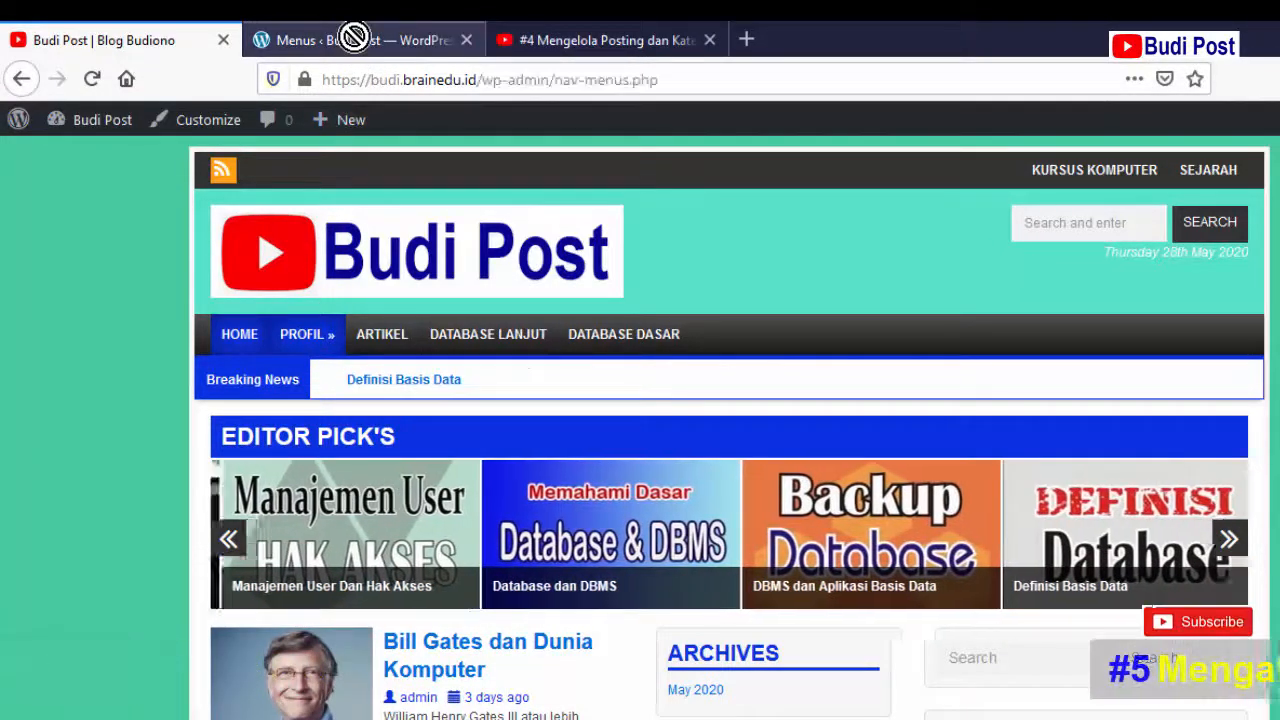
left_click_drag(508, 510, 66, 486)
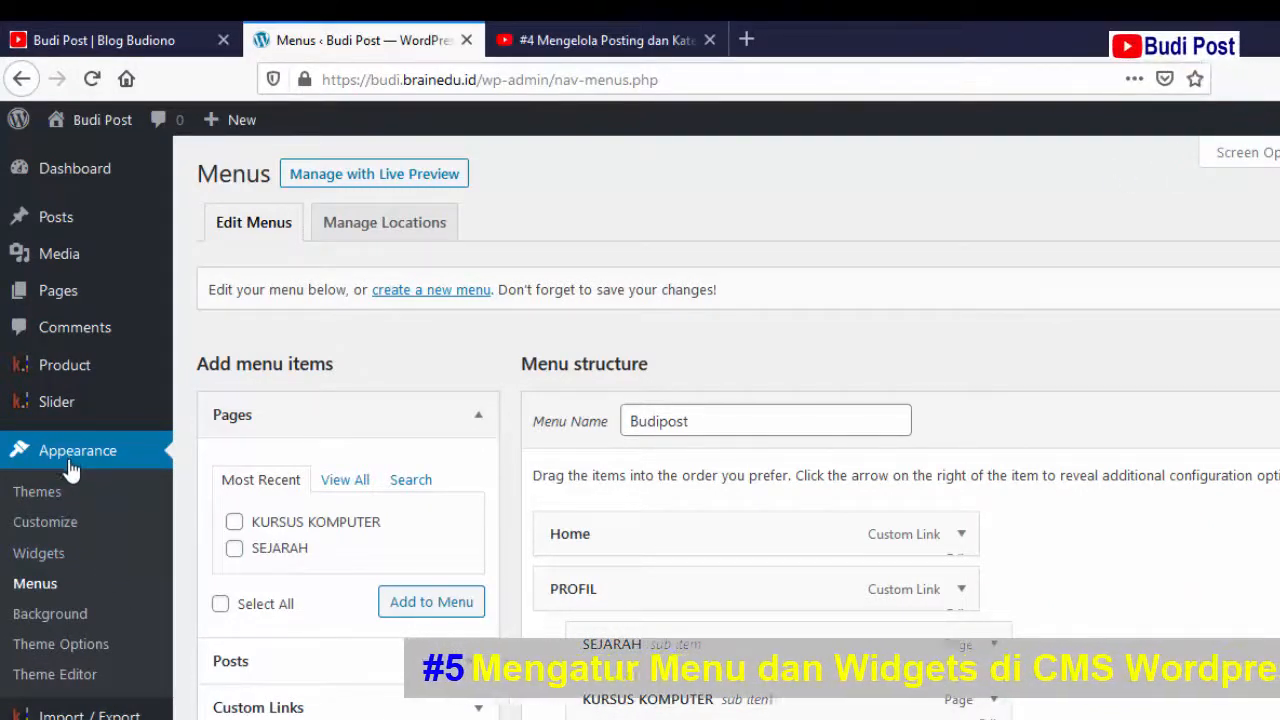
left_click(45, 588)
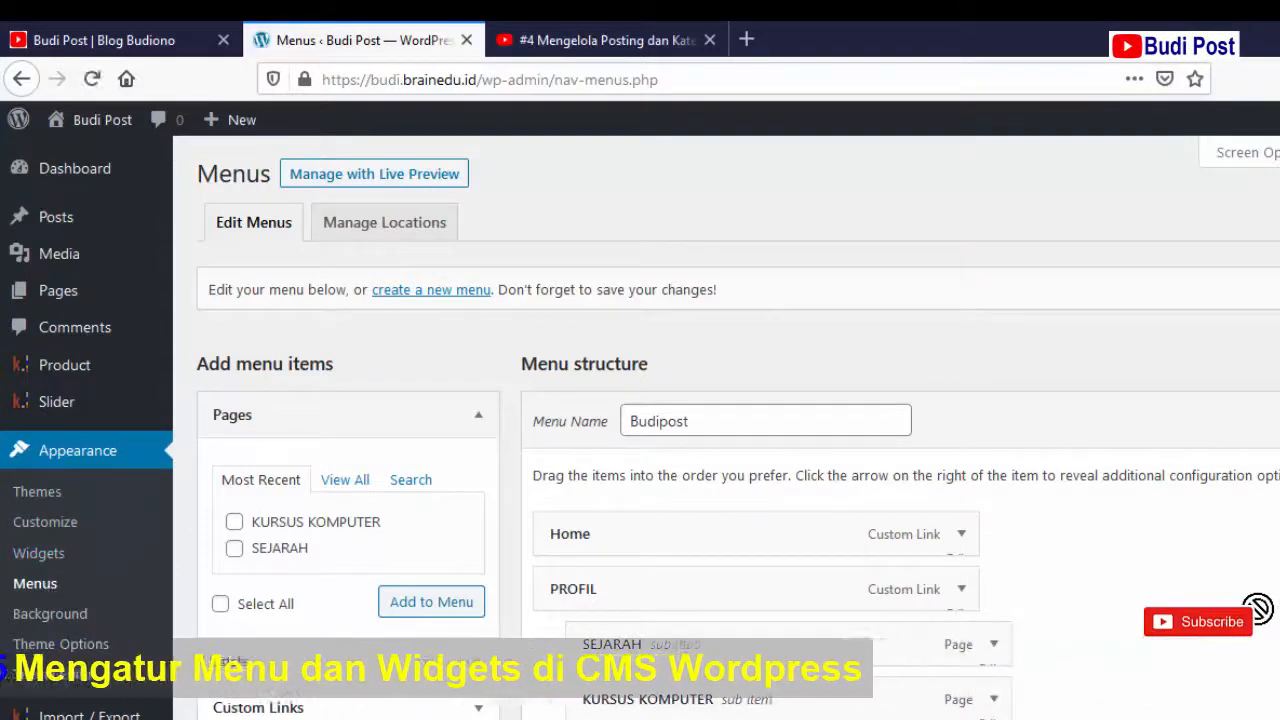
scroll(1257, 608, "down", 3)
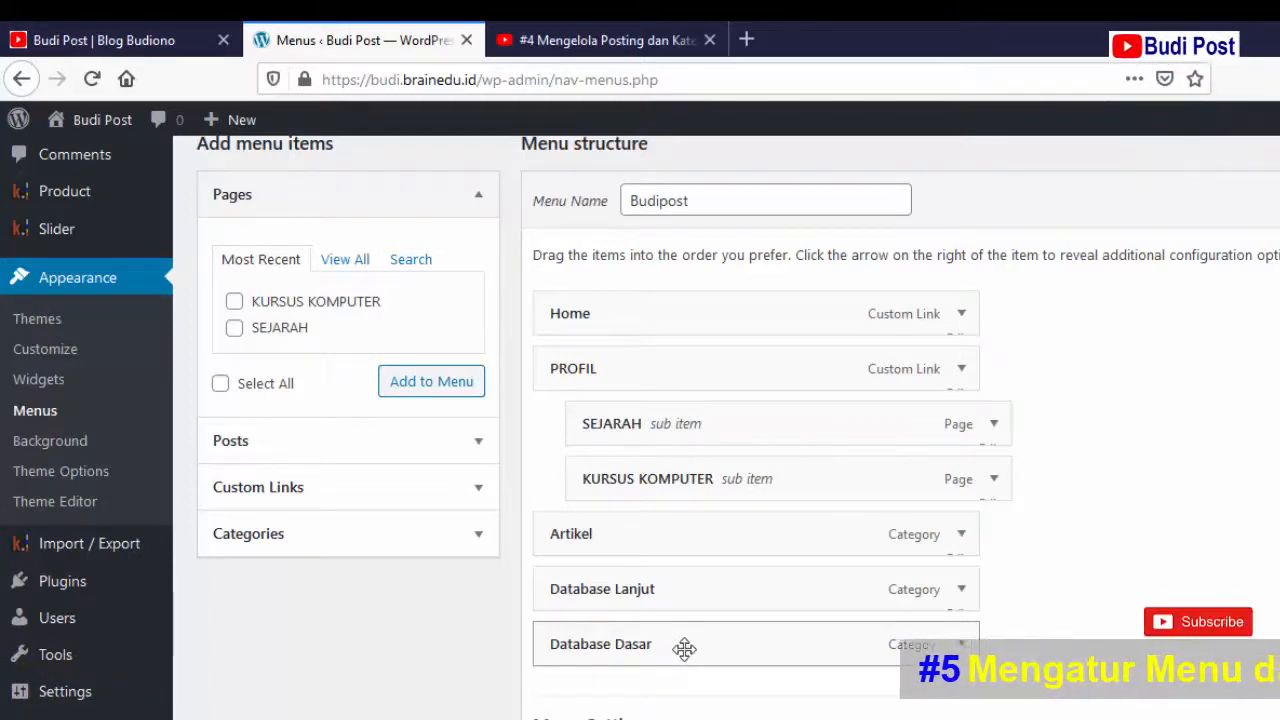
left_click(480, 492)
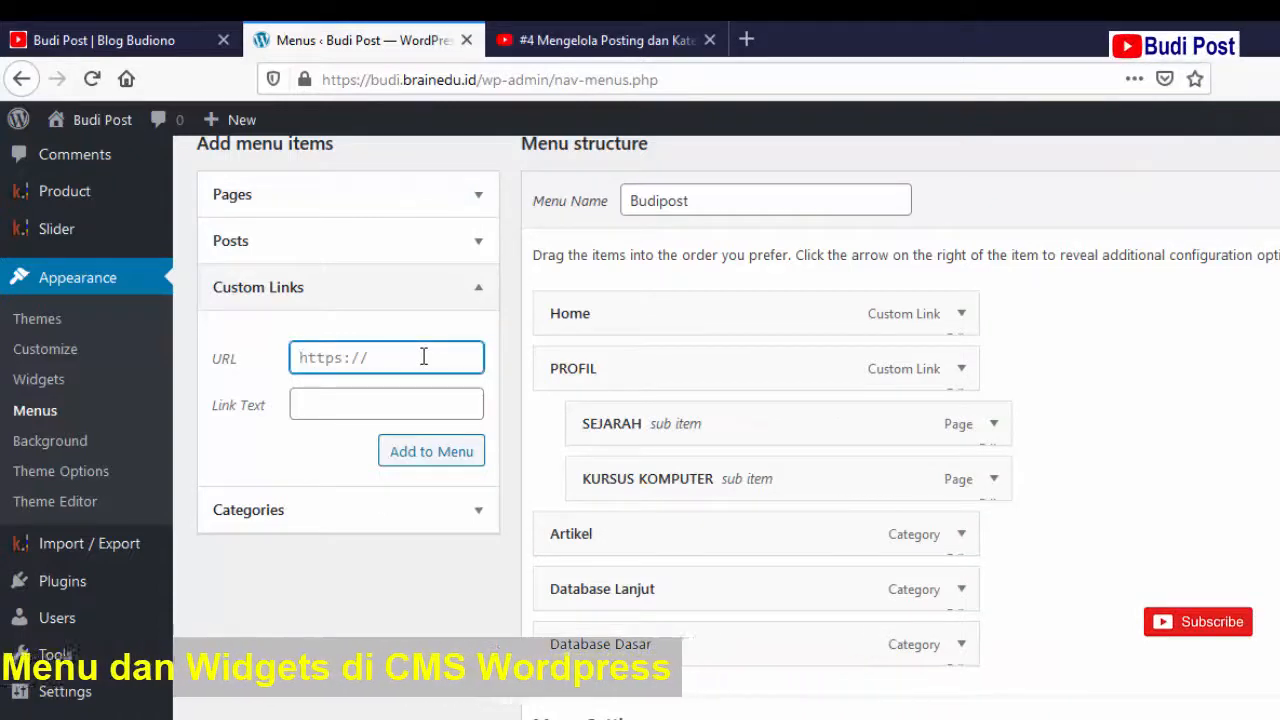
left_click(106, 40)
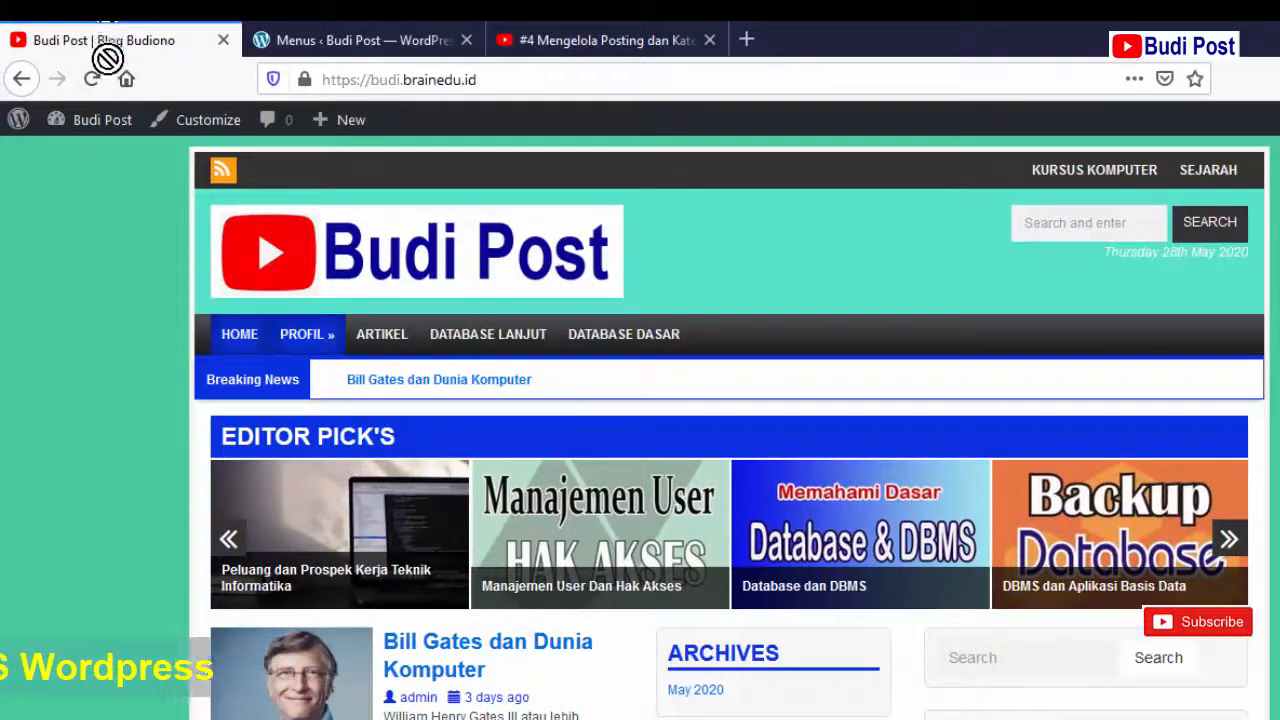
- Copy the site's home URL and paste it as the URL of a new DATABASE custom link
left_click(595, 79)
key("ctrl+c")
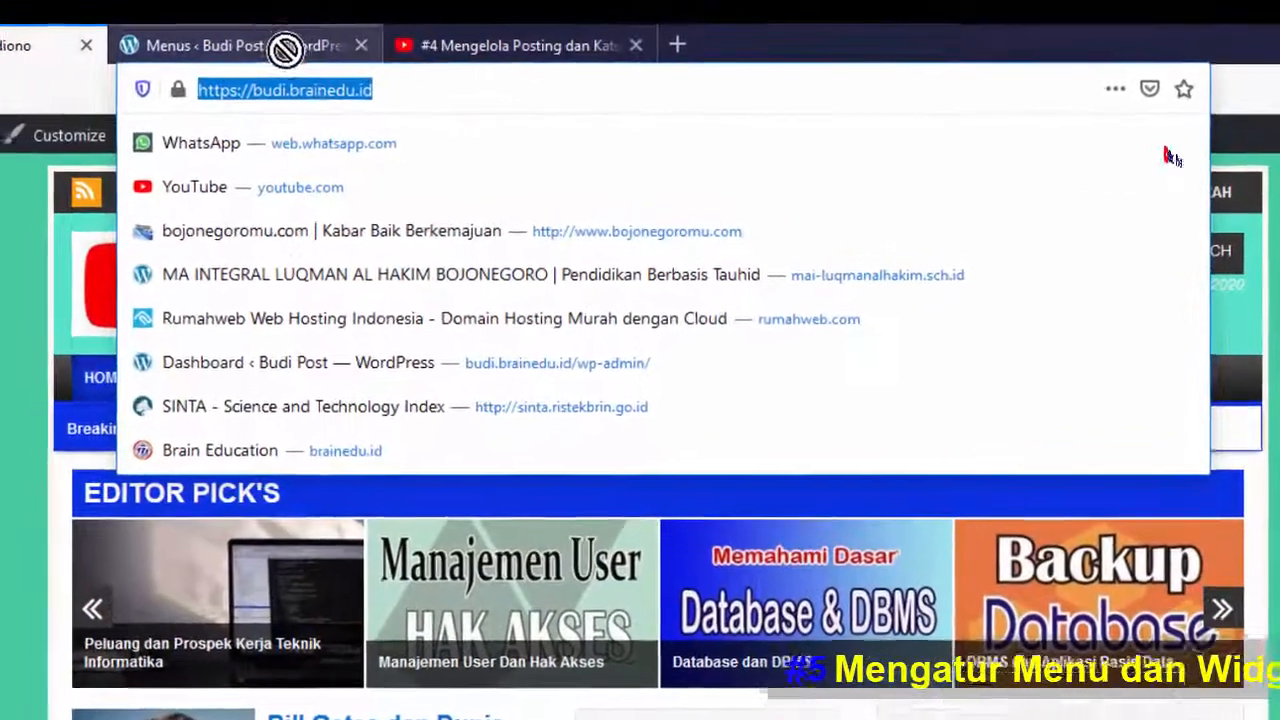
left_click(396, 40)
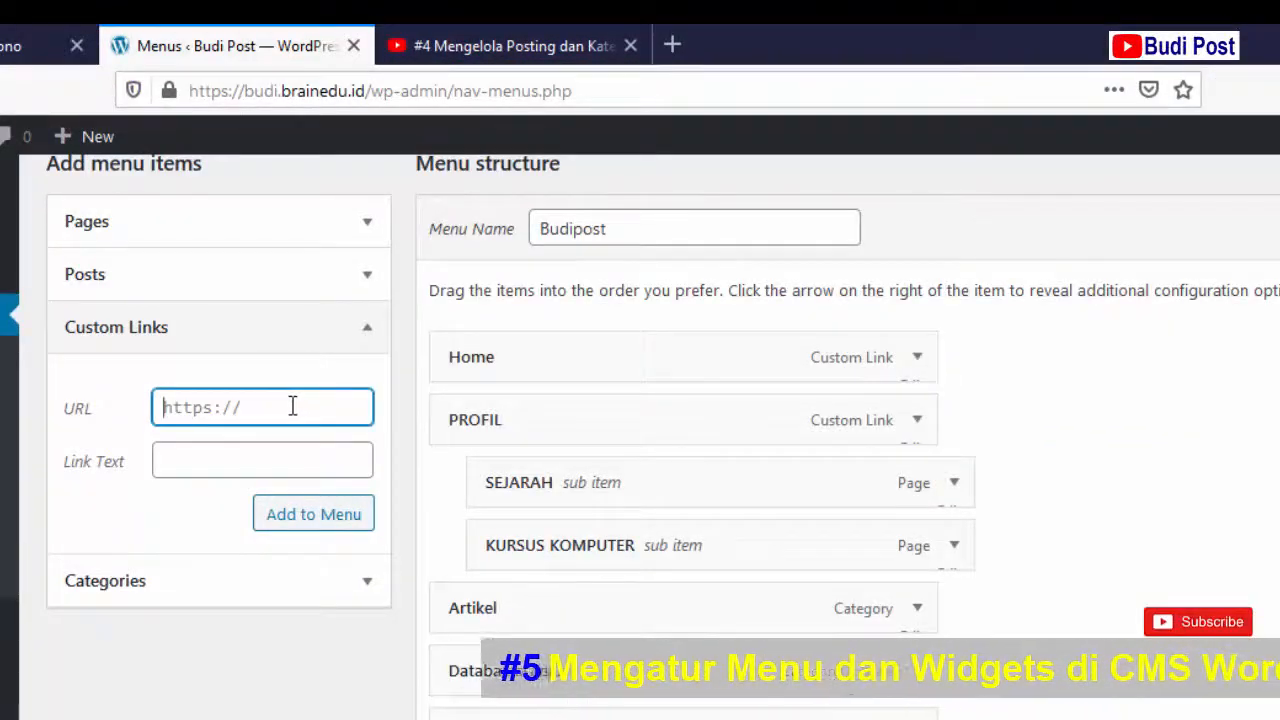
key("ctrl+v")
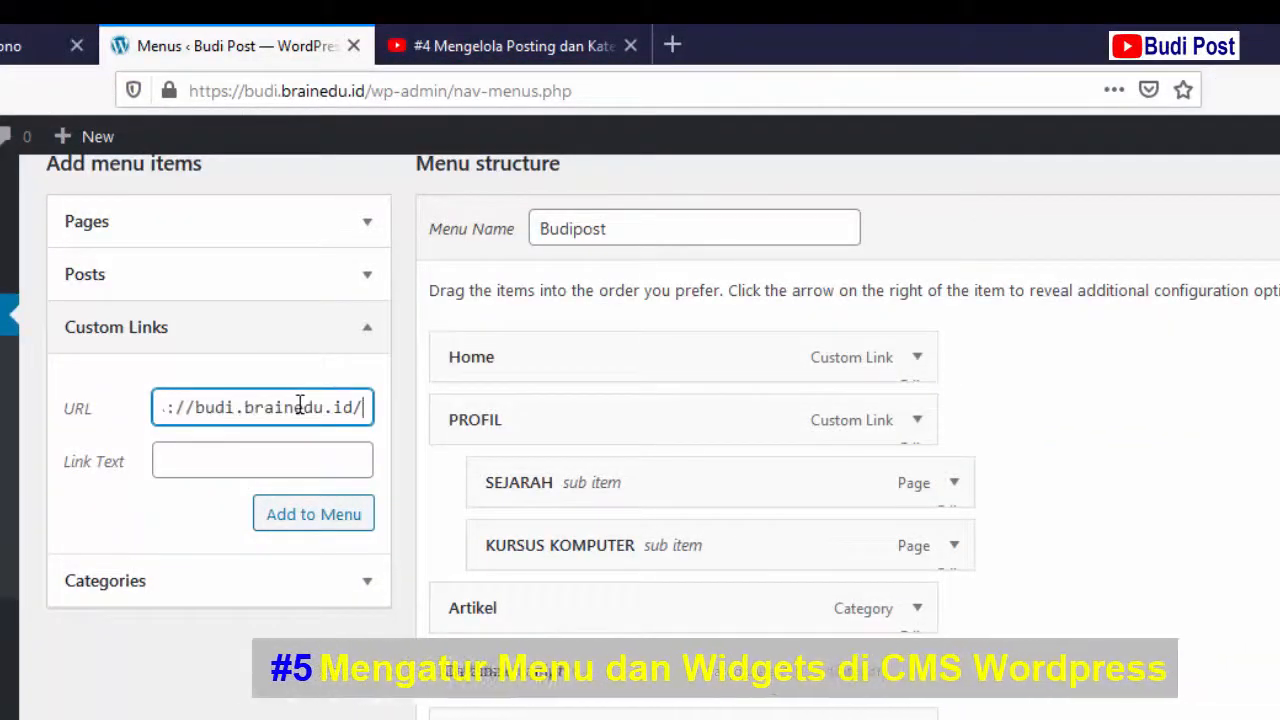
left_click(277, 455)
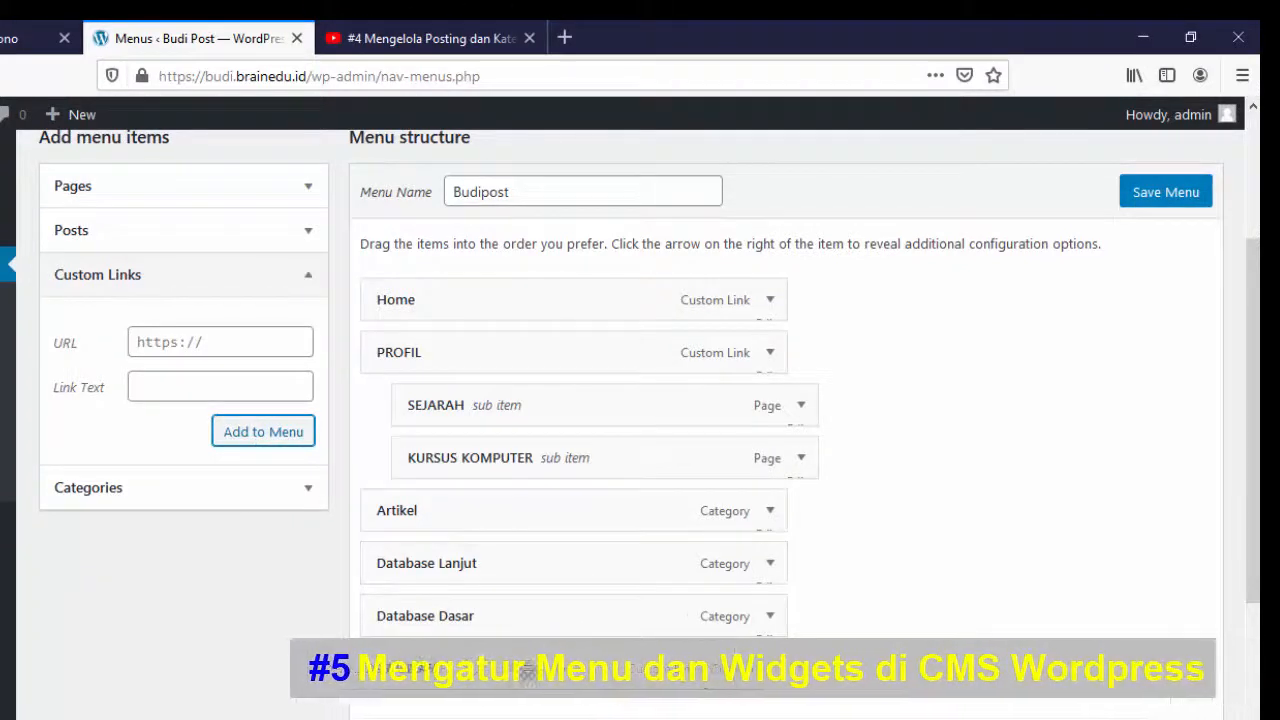
- Place DATABASE above Database Lanjut and Database Dasar and save the Budipost menu
left_click_drag(527, 657, 530, 567)
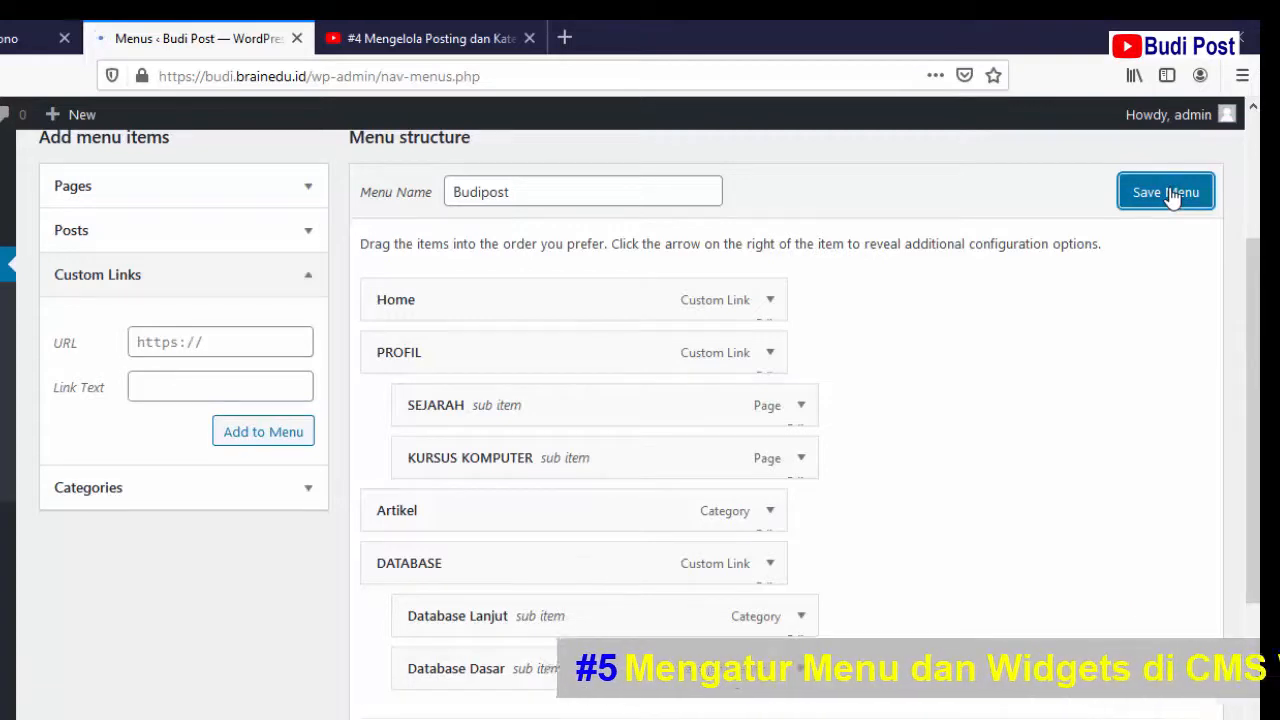
left_click(1166, 192)
left_click(83, 34)
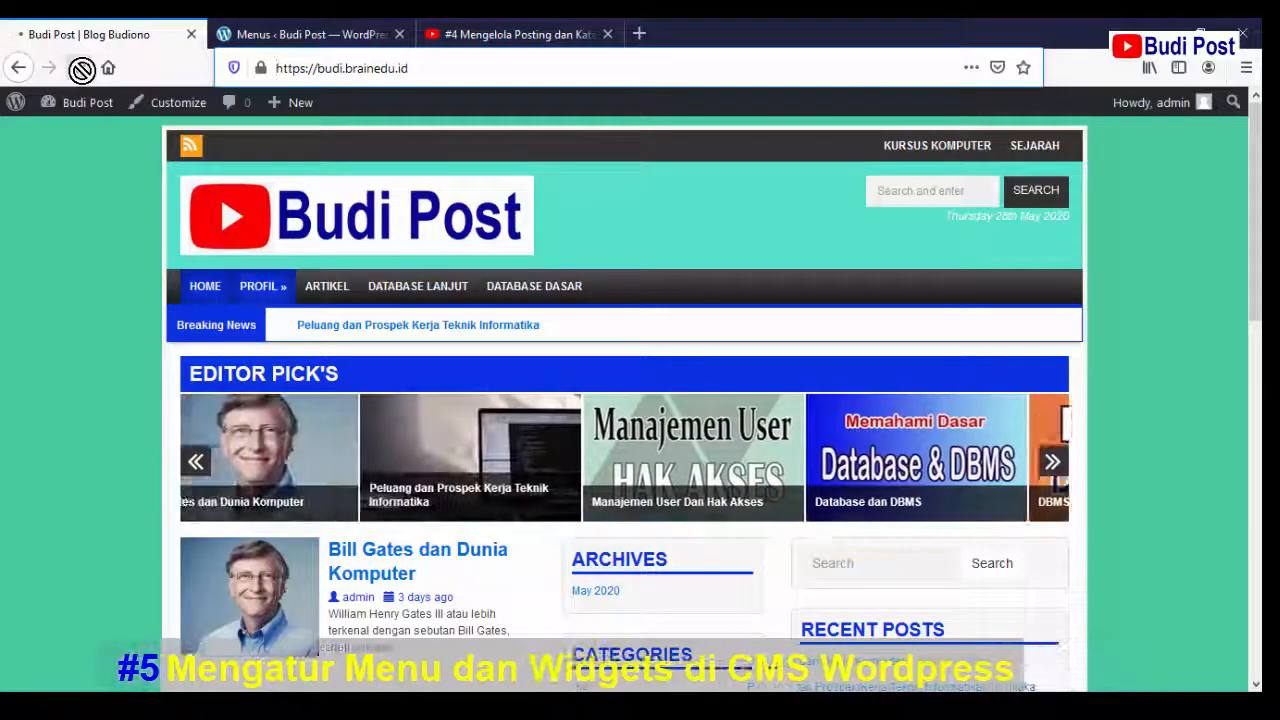
- Reload the live site to check the new DATABASE menu, then return to the admin tab
left_click(80, 68)
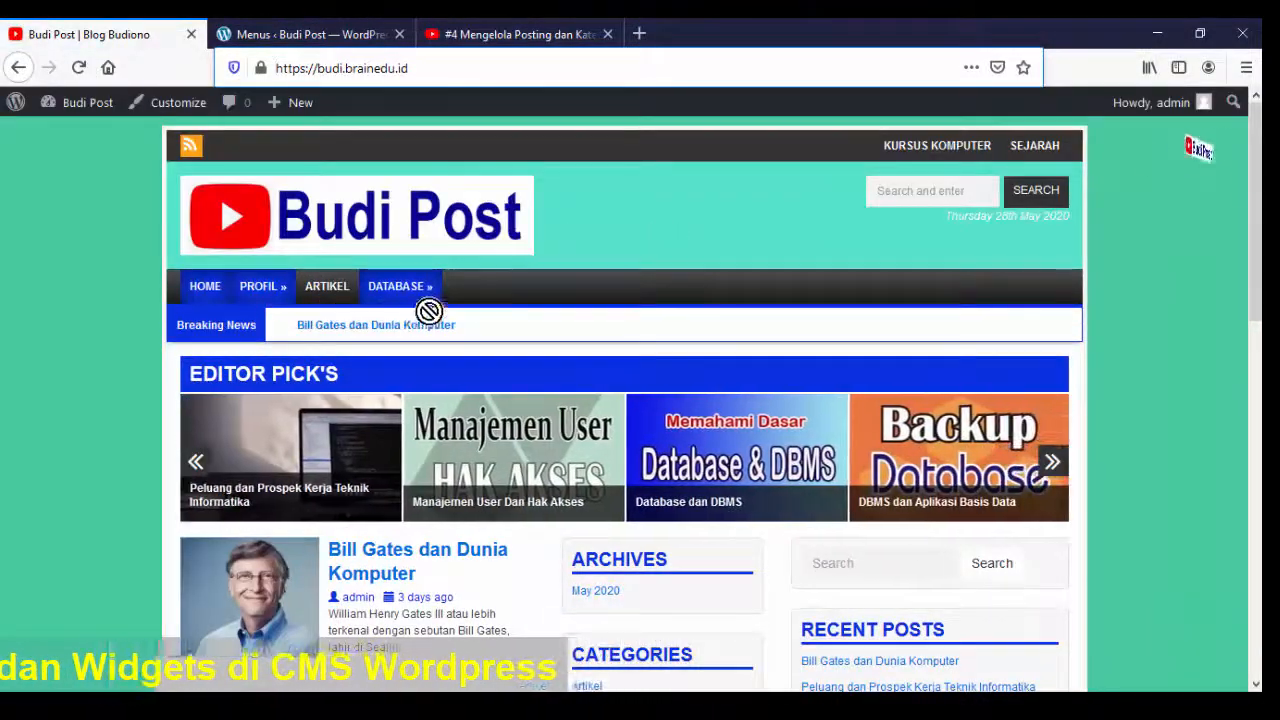
mouse_move(429, 291)
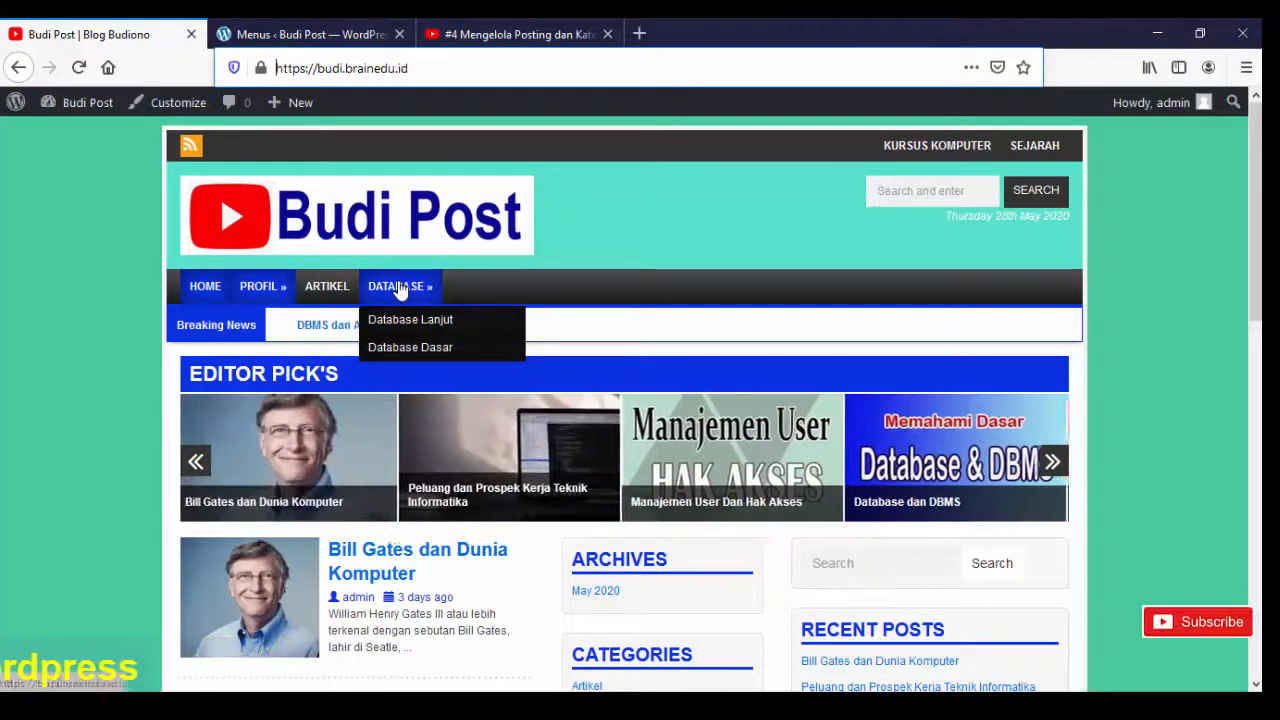
left_click(399, 288)
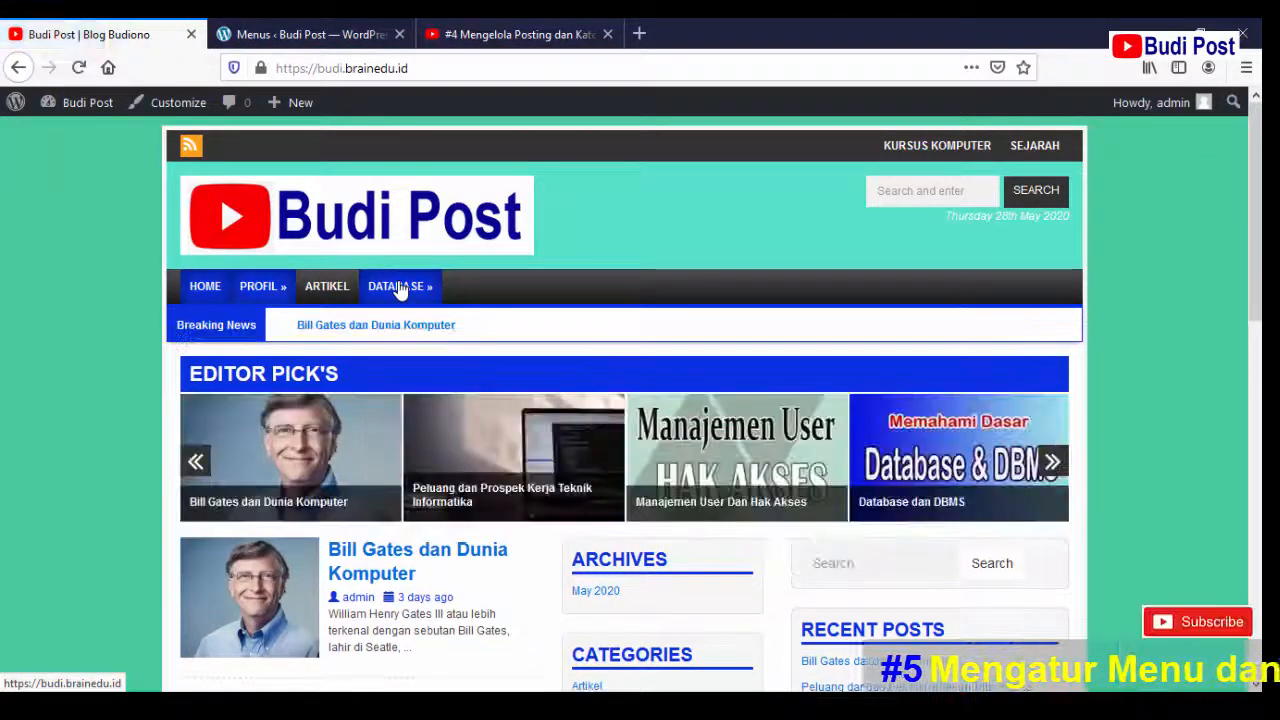
middle_click(703, 422)
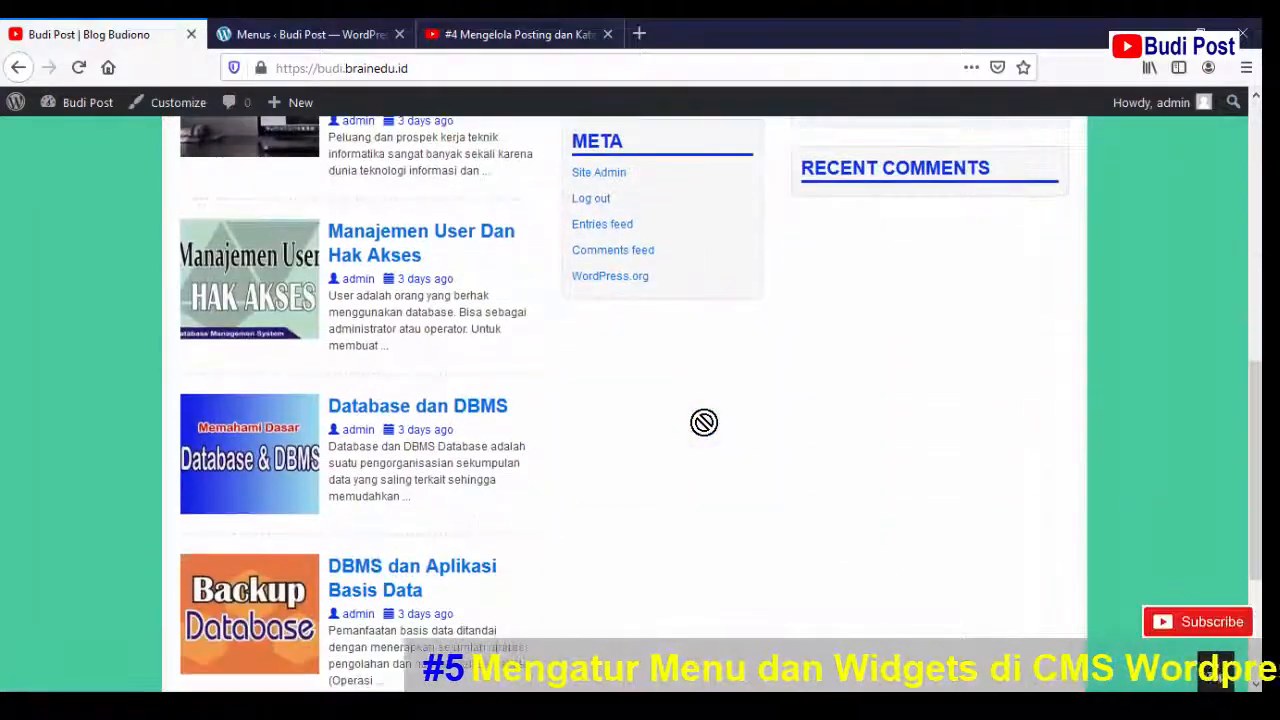
scroll(704, 422, "up", 7)
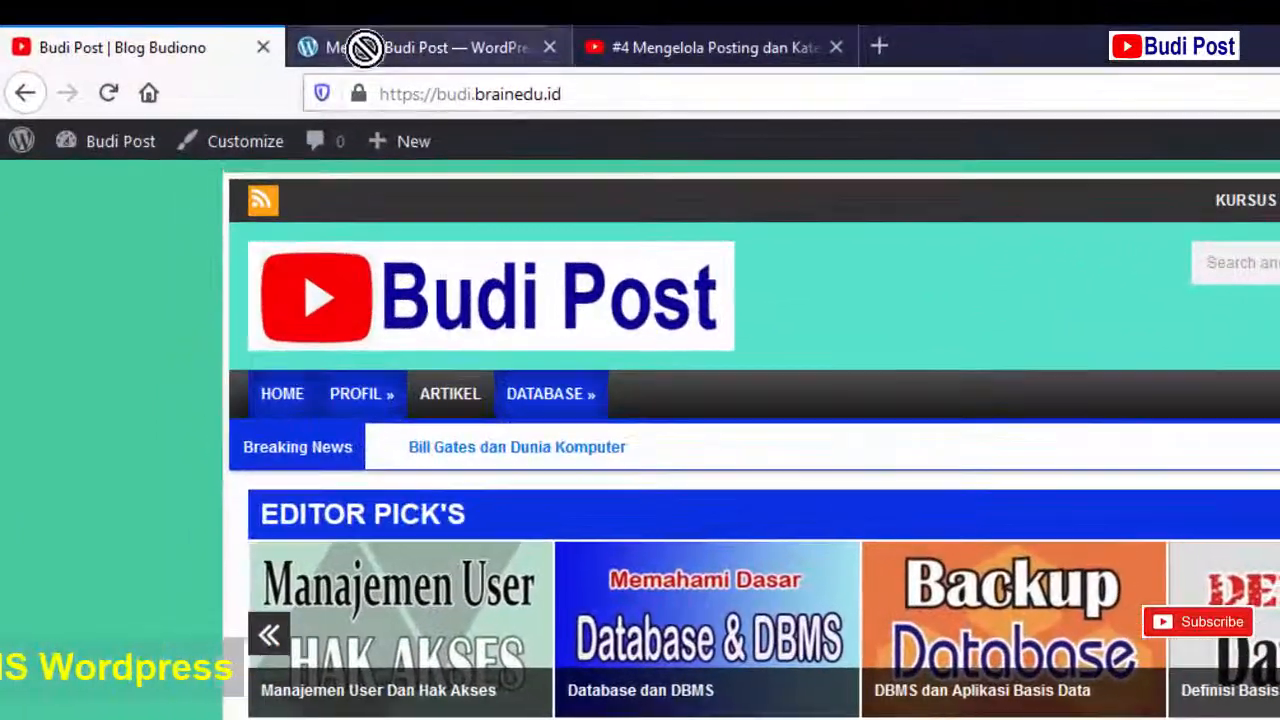
left_click(264, 34)
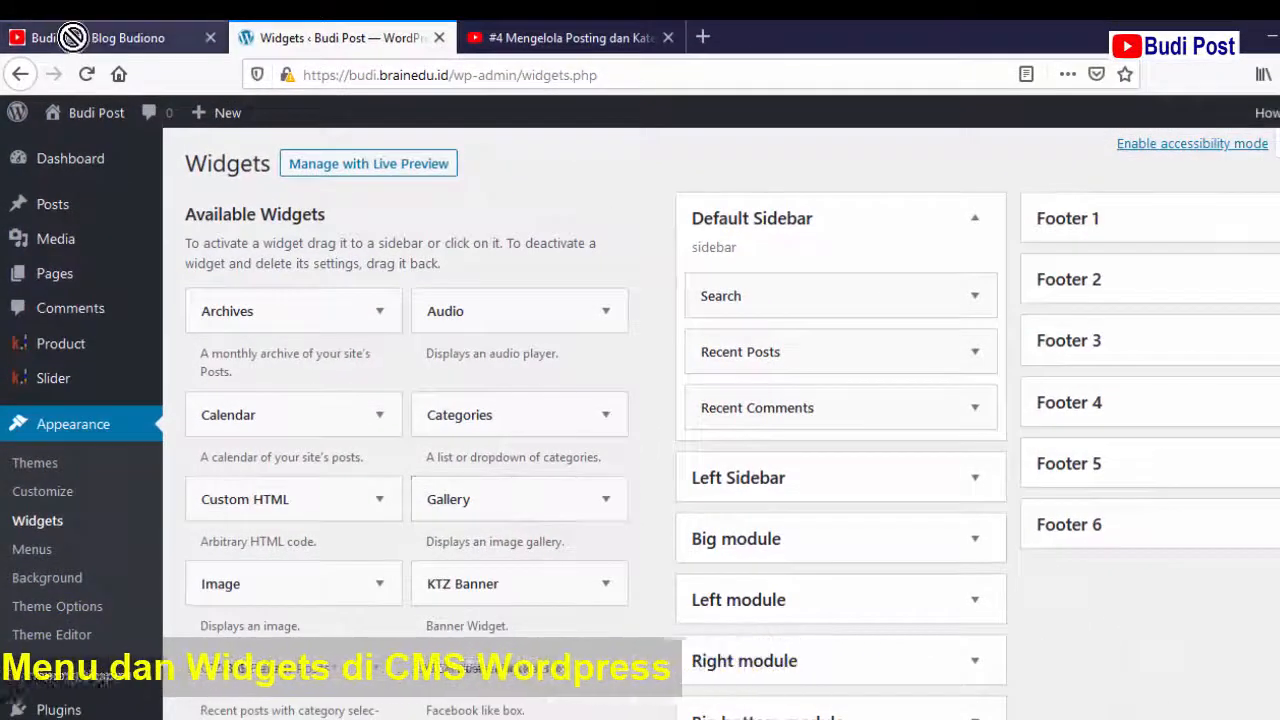
left_click(40, 37)
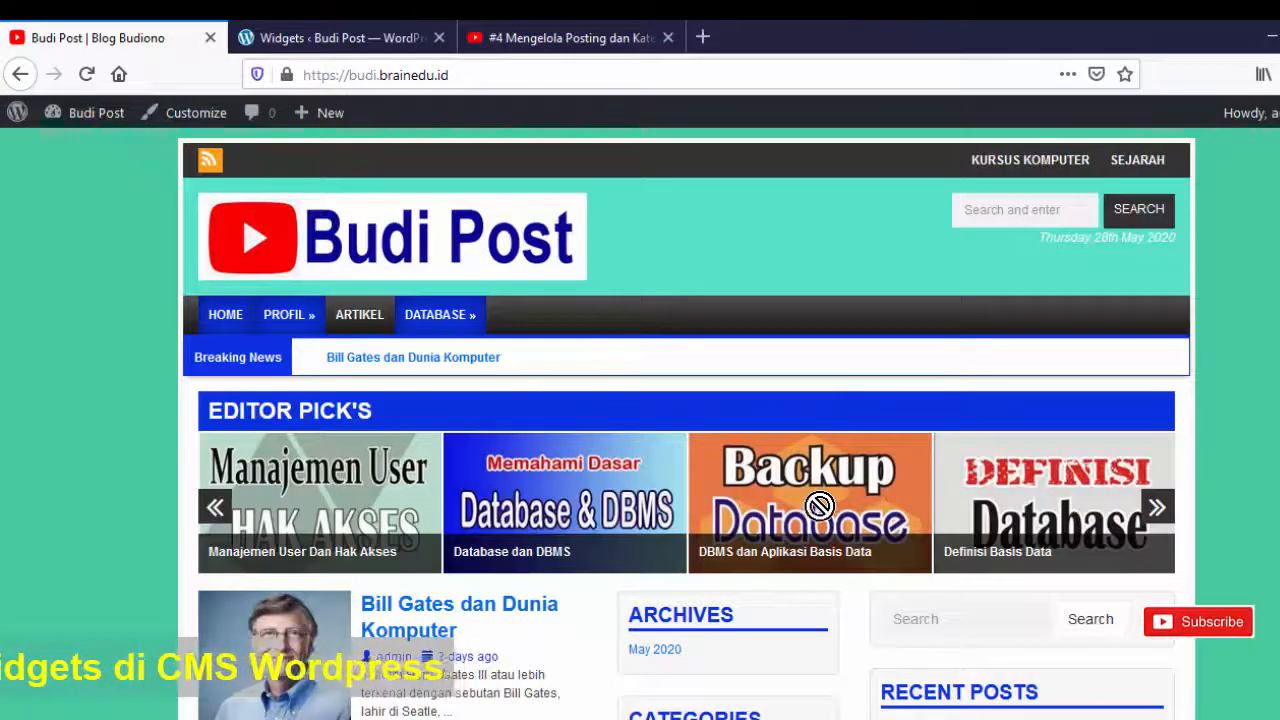
scroll(917, 389, "down", 3)
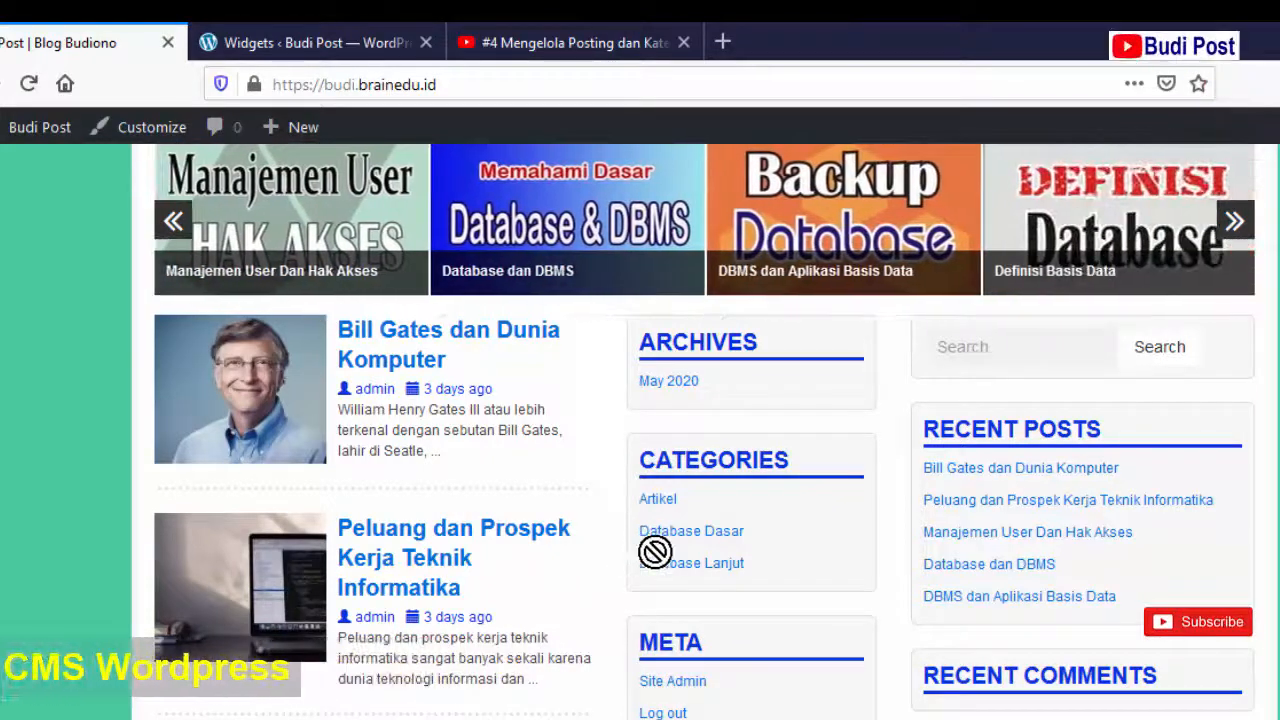
left_click(333, 42)
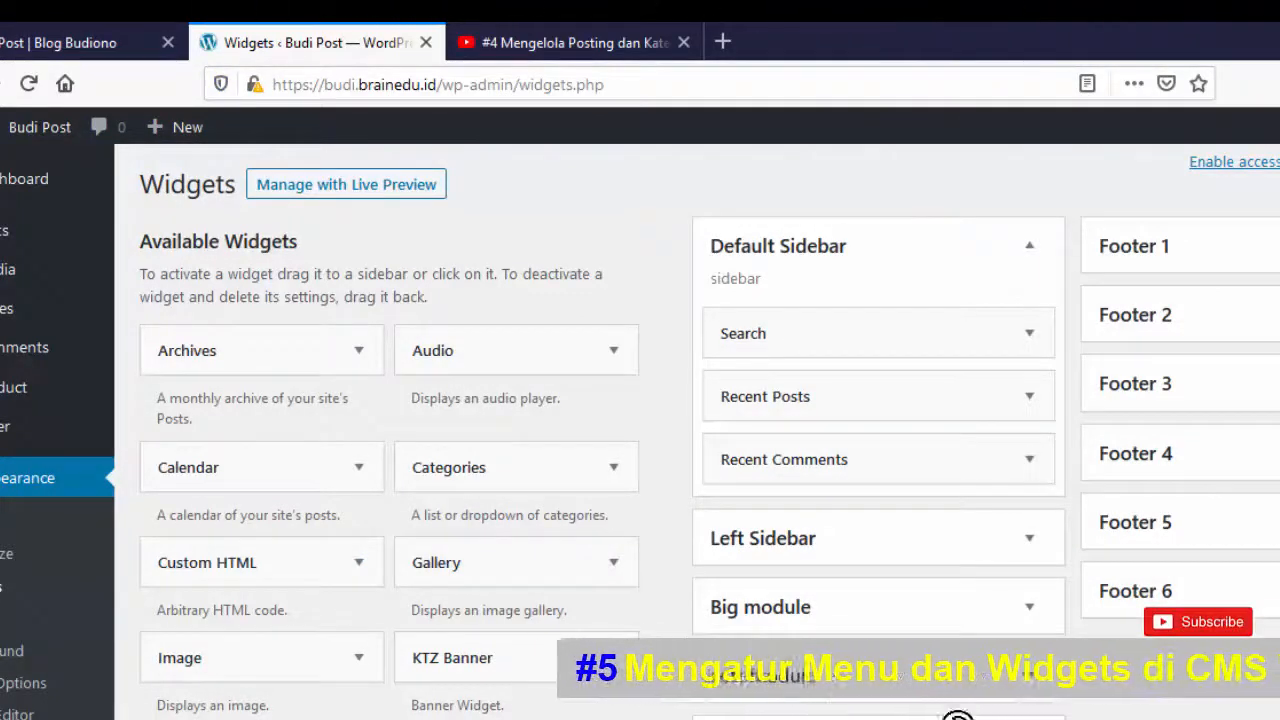
- Add a Calendar widget to the Default Sidebar
left_click(358, 468)
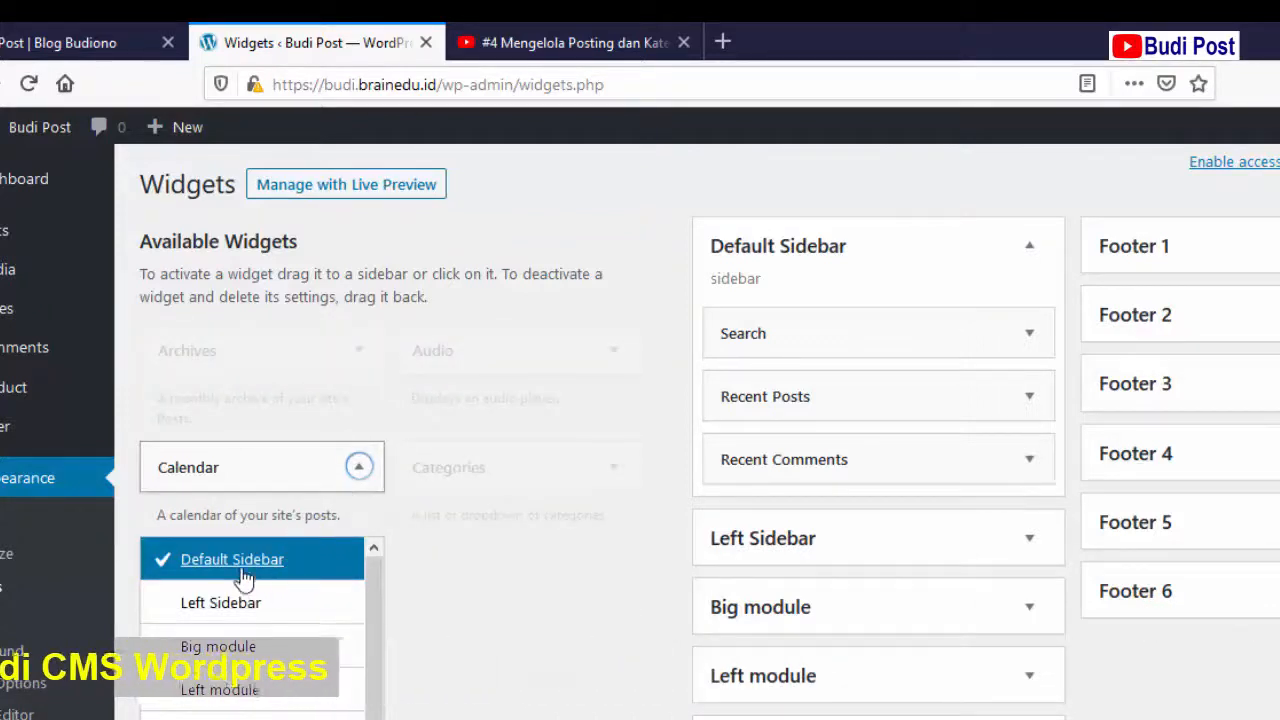
scroll(494, 580, "down", 3)
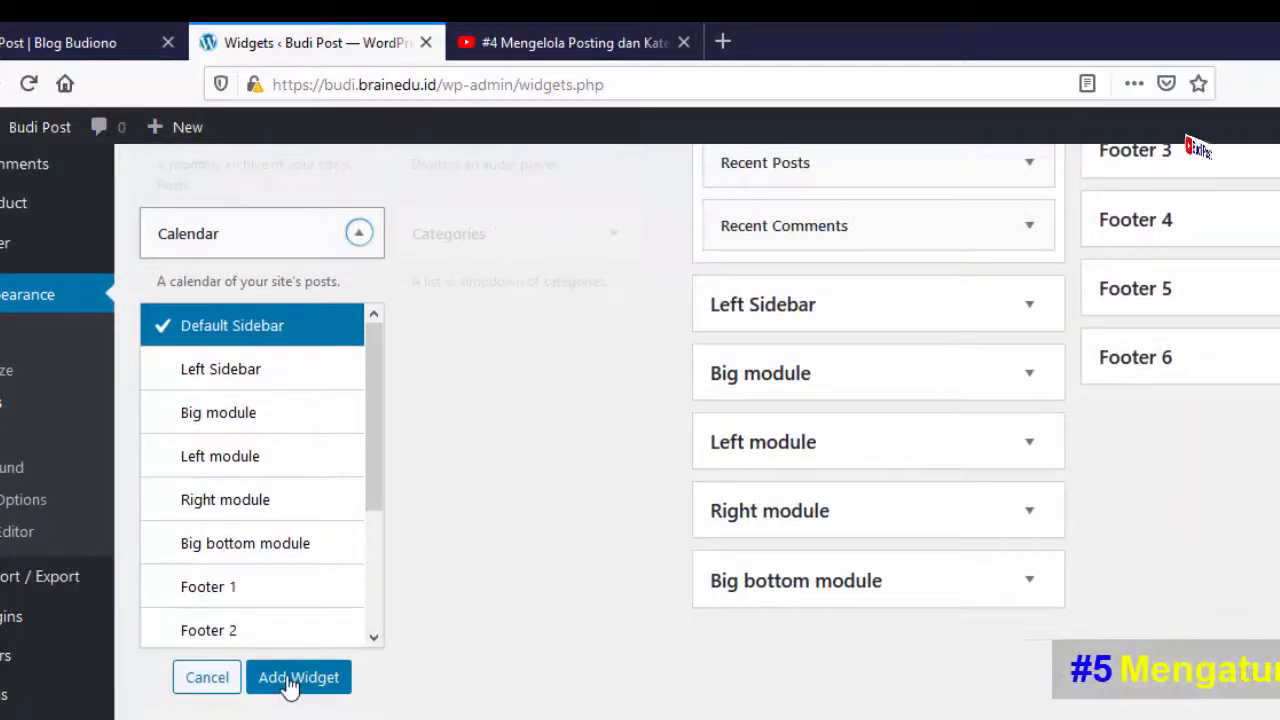
left_click(292, 678)
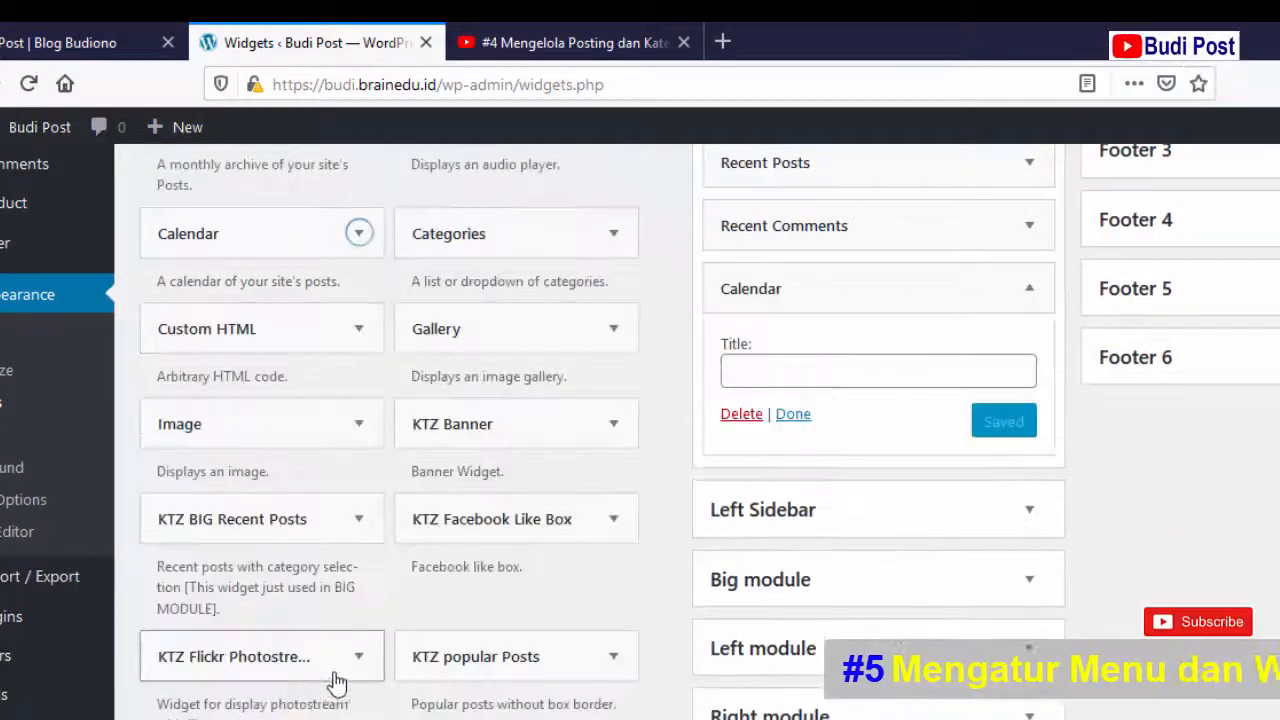
scroll(1270, 564, "up", 3)
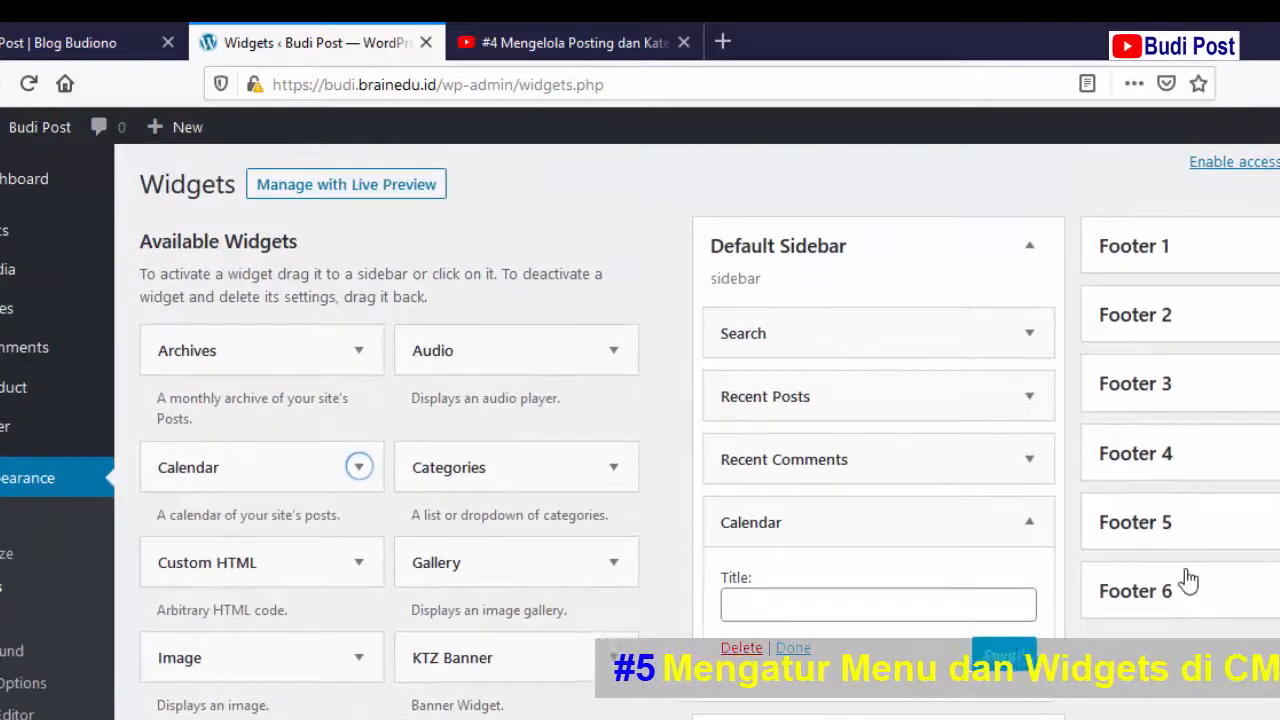
scroll(1180, 575, "down", 1)
scroll(1167, 570, "down", 1)
- Title the Calendar widget KALENDER, save it, and view the front page
left_click(883, 488)
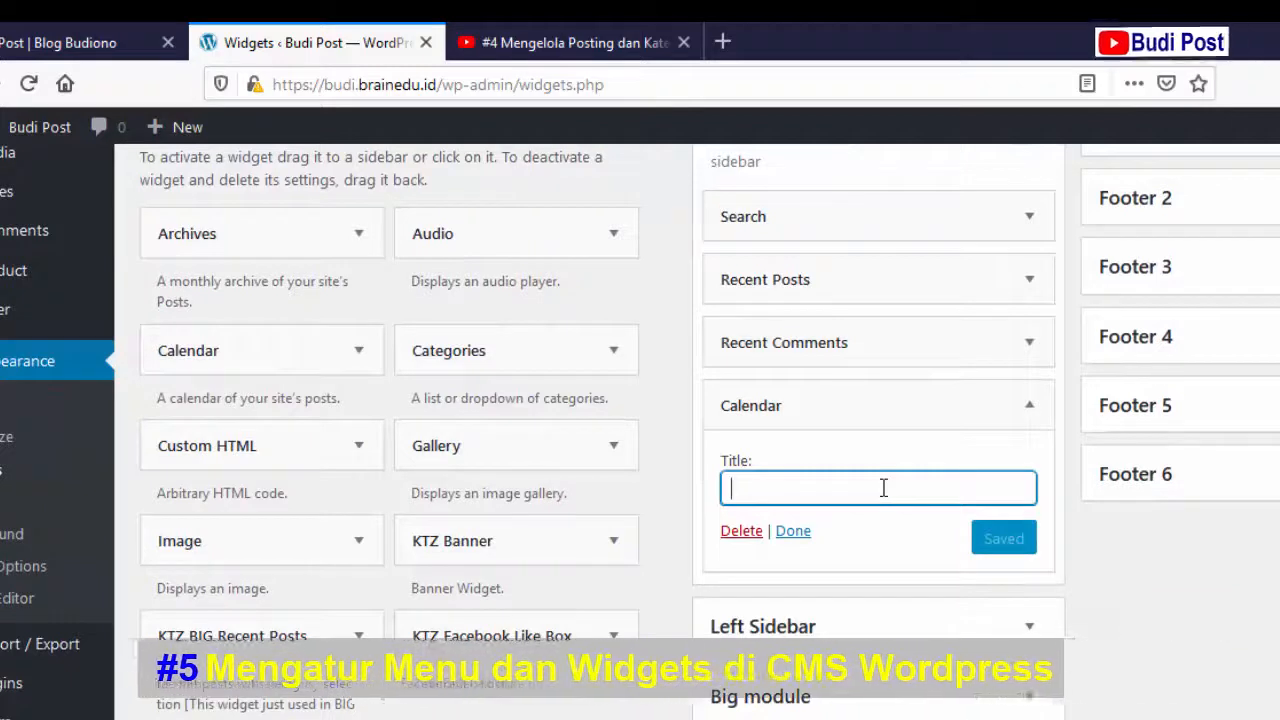
type("KA")
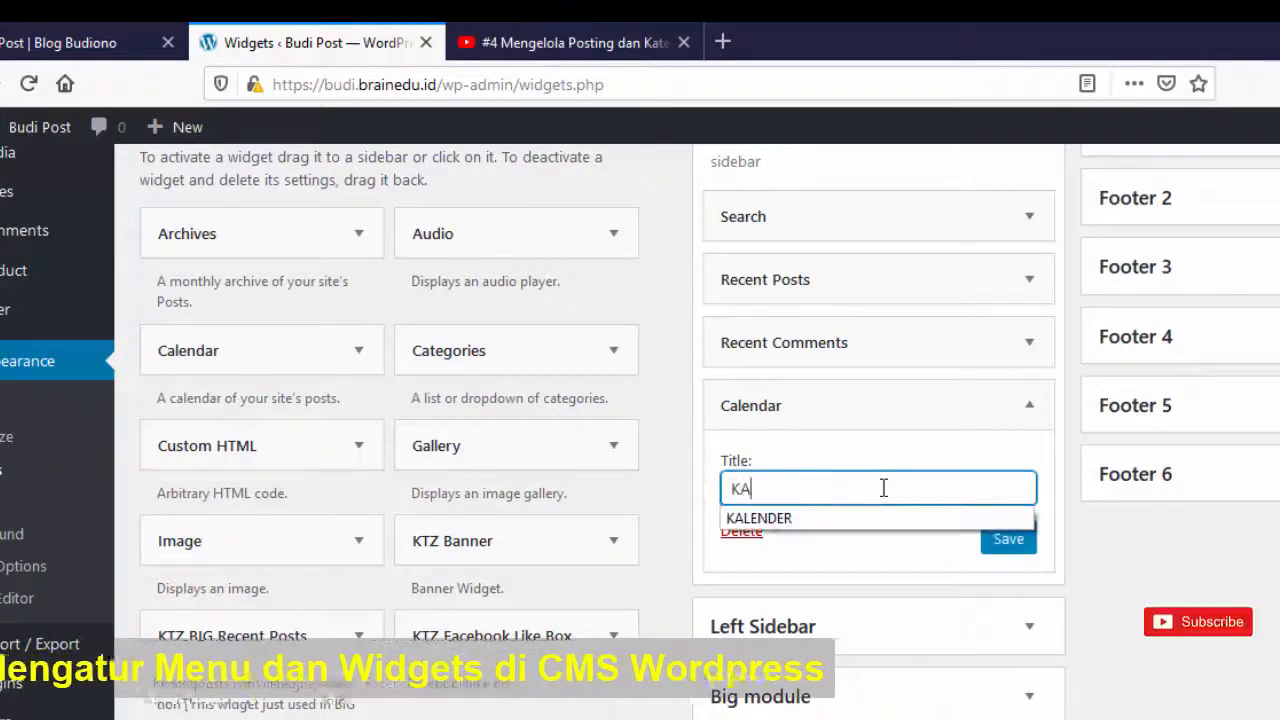
type("LENDER")
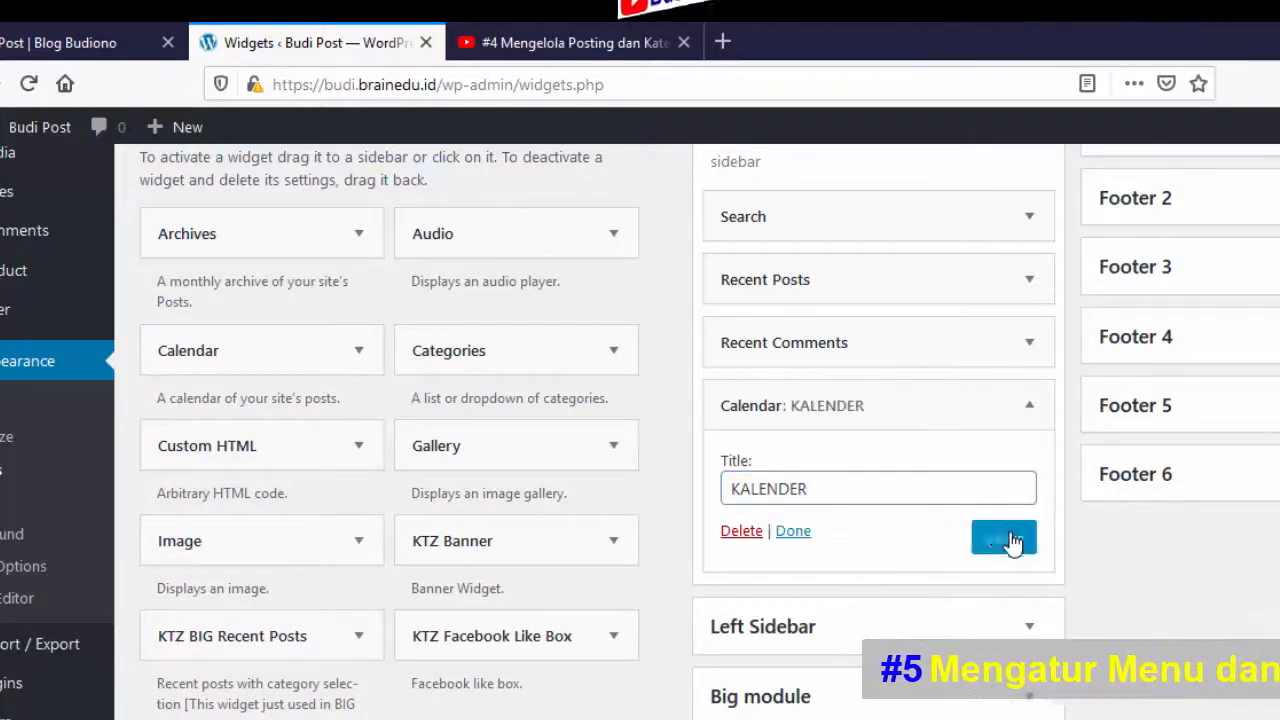
left_click(795, 531)
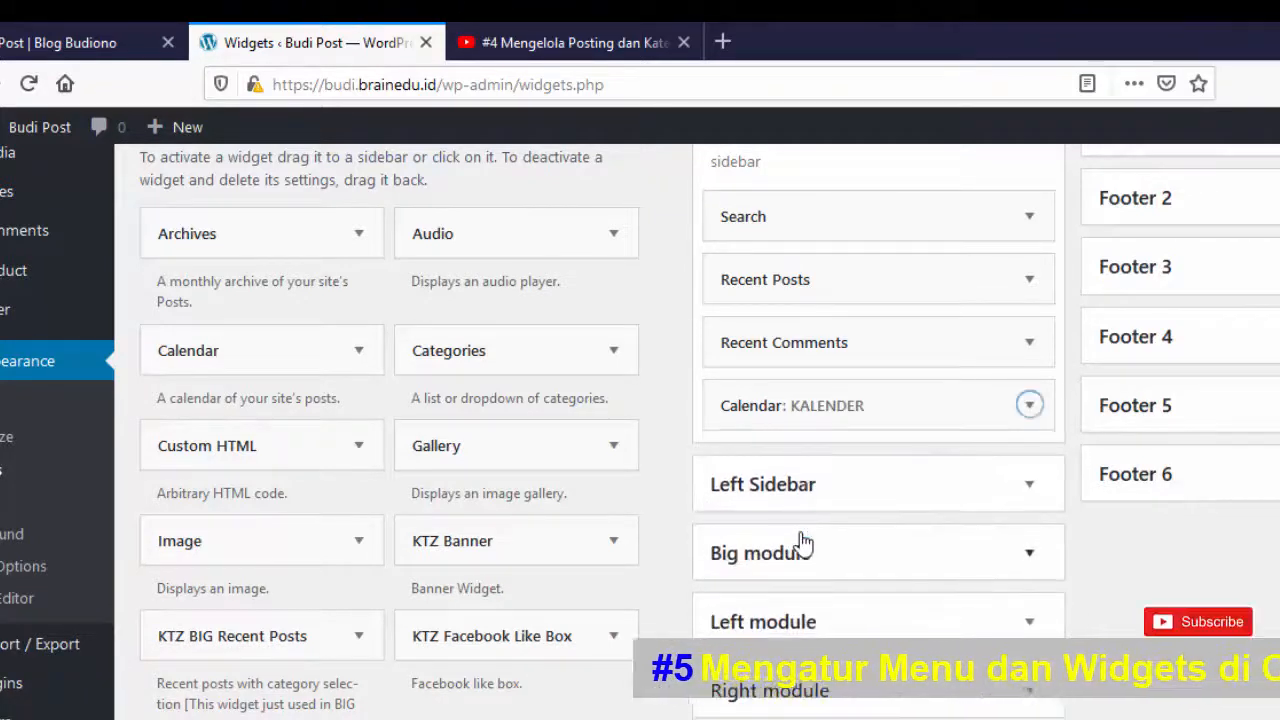
left_click(30, 40)
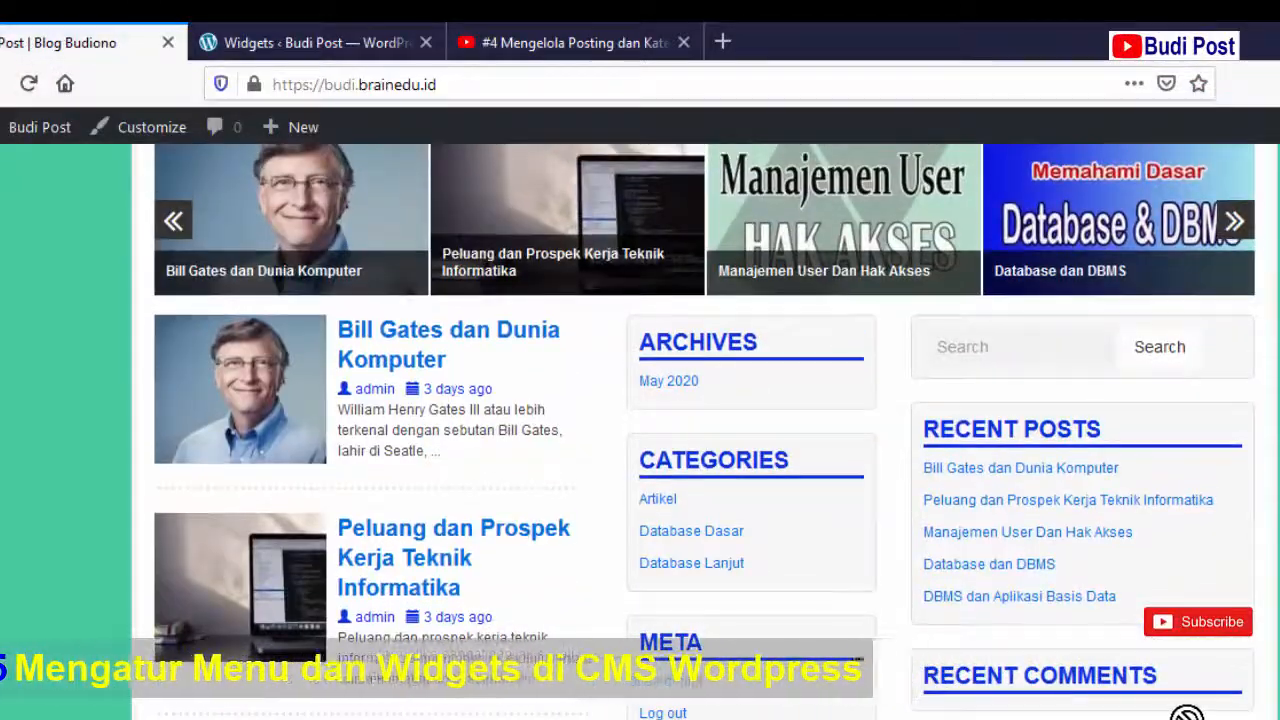
- Move the KALENDER calendar above Search at the top of the Default Sidebar
scroll(1186, 715, "down", 5)
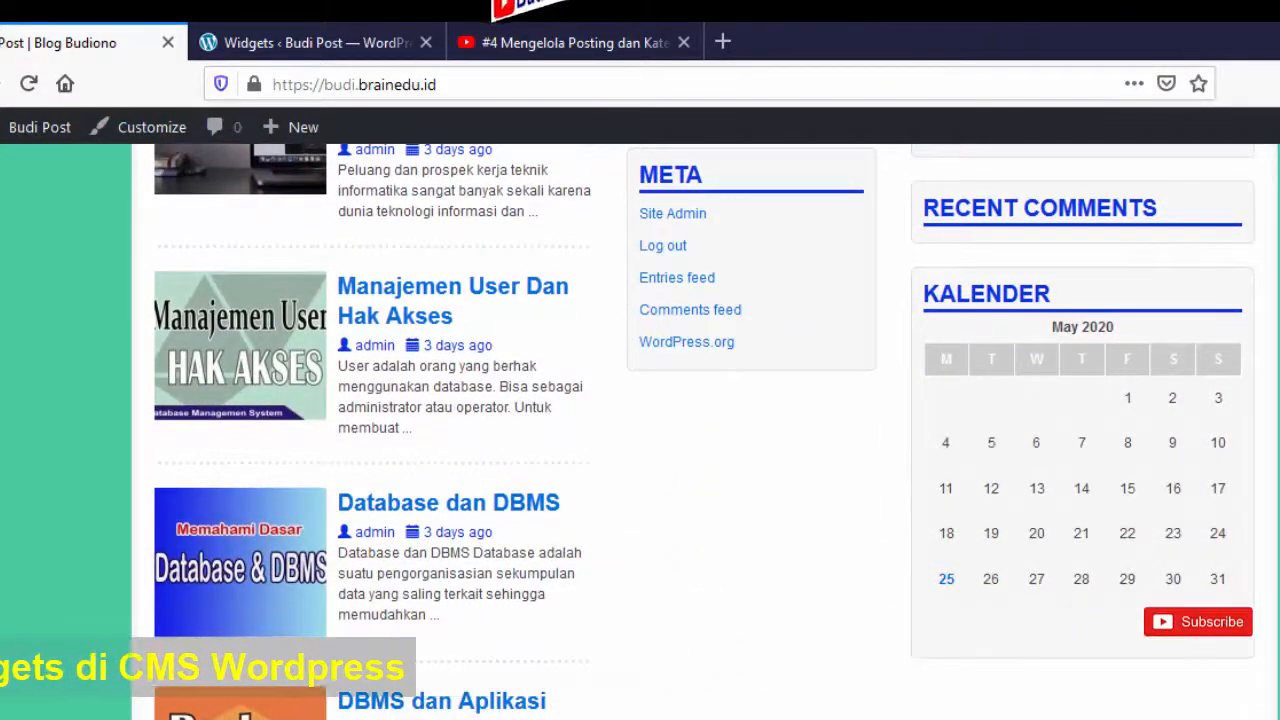
scroll(1128, 442, "up", 5)
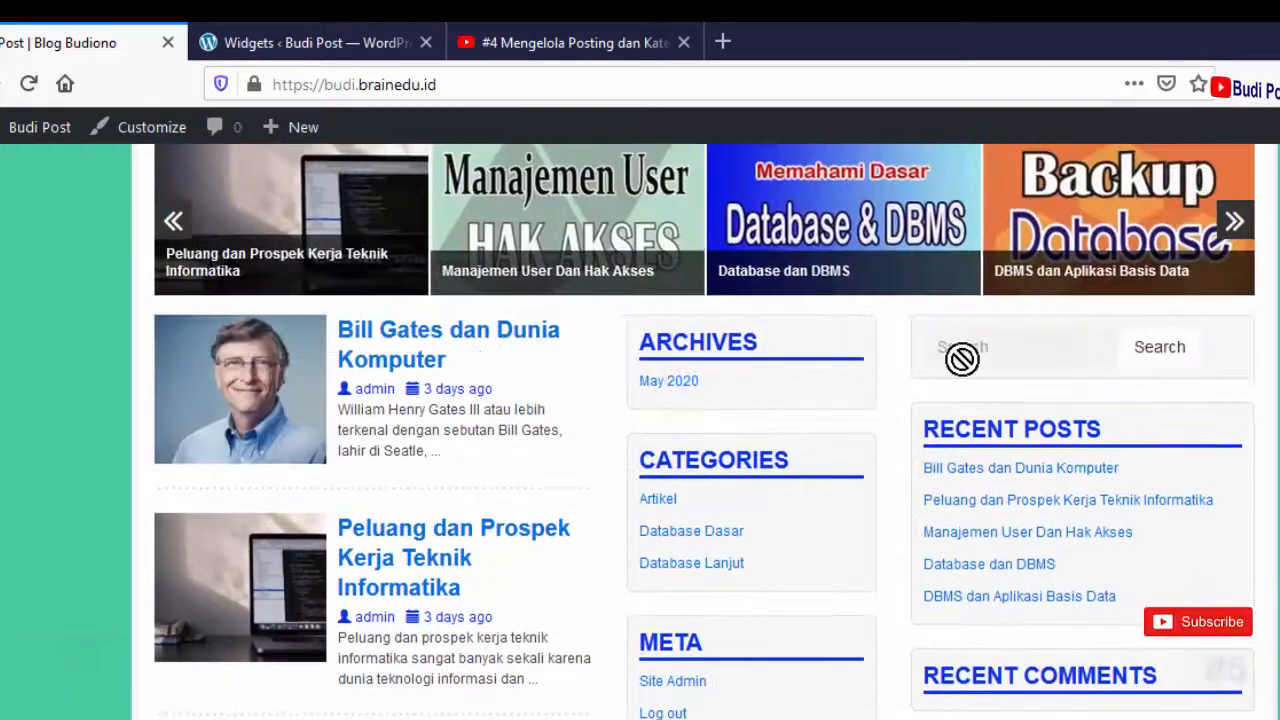
left_click(272, 40)
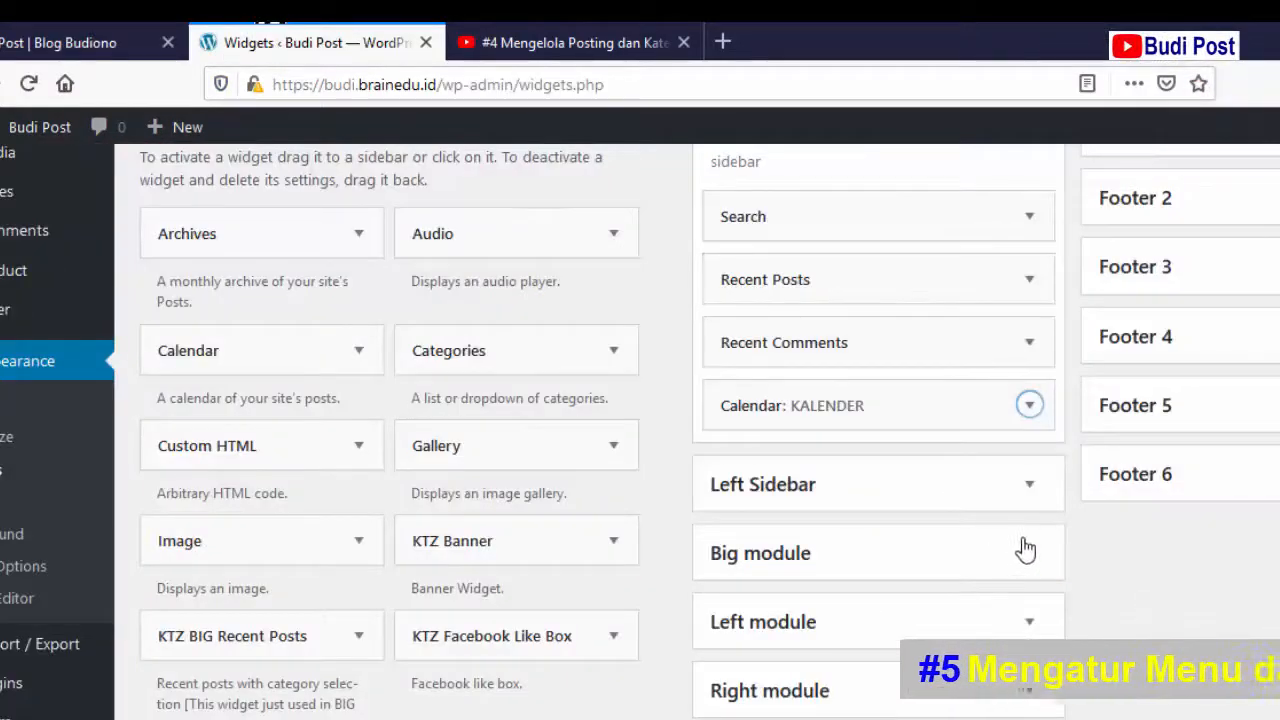
scroll(1100, 580, "up", 2)
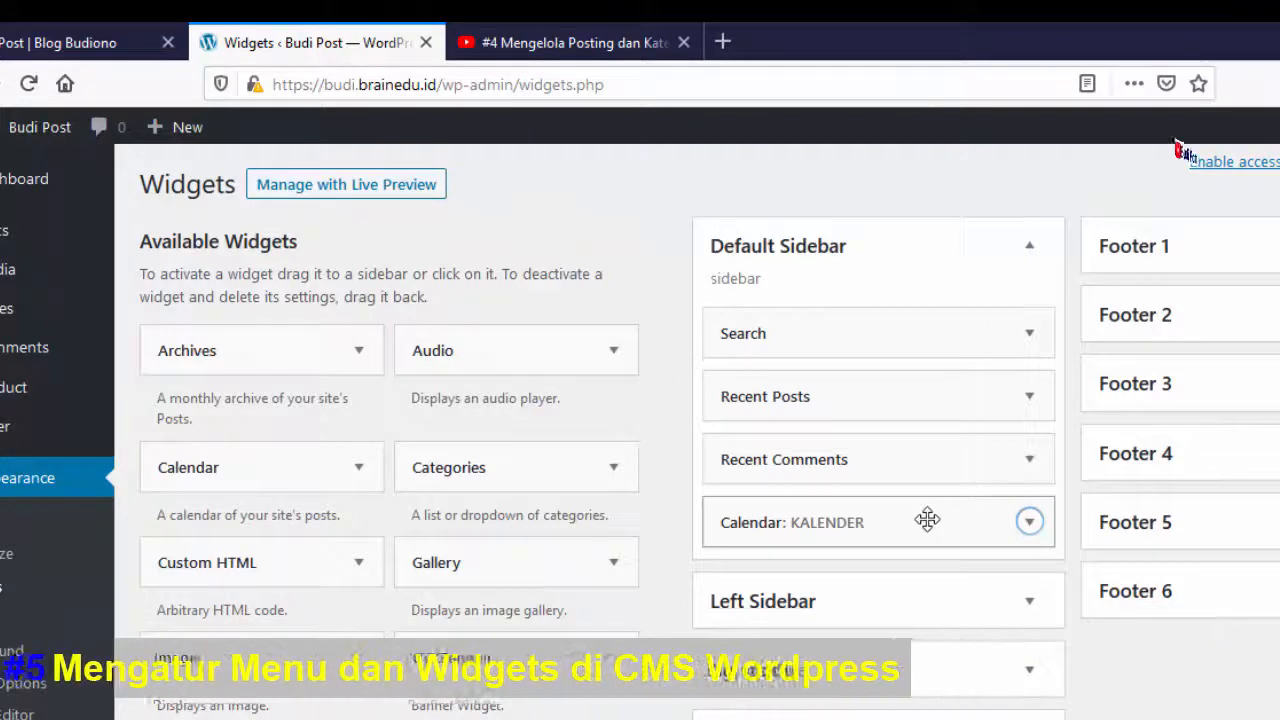
left_click_drag(927, 519, 925, 330)
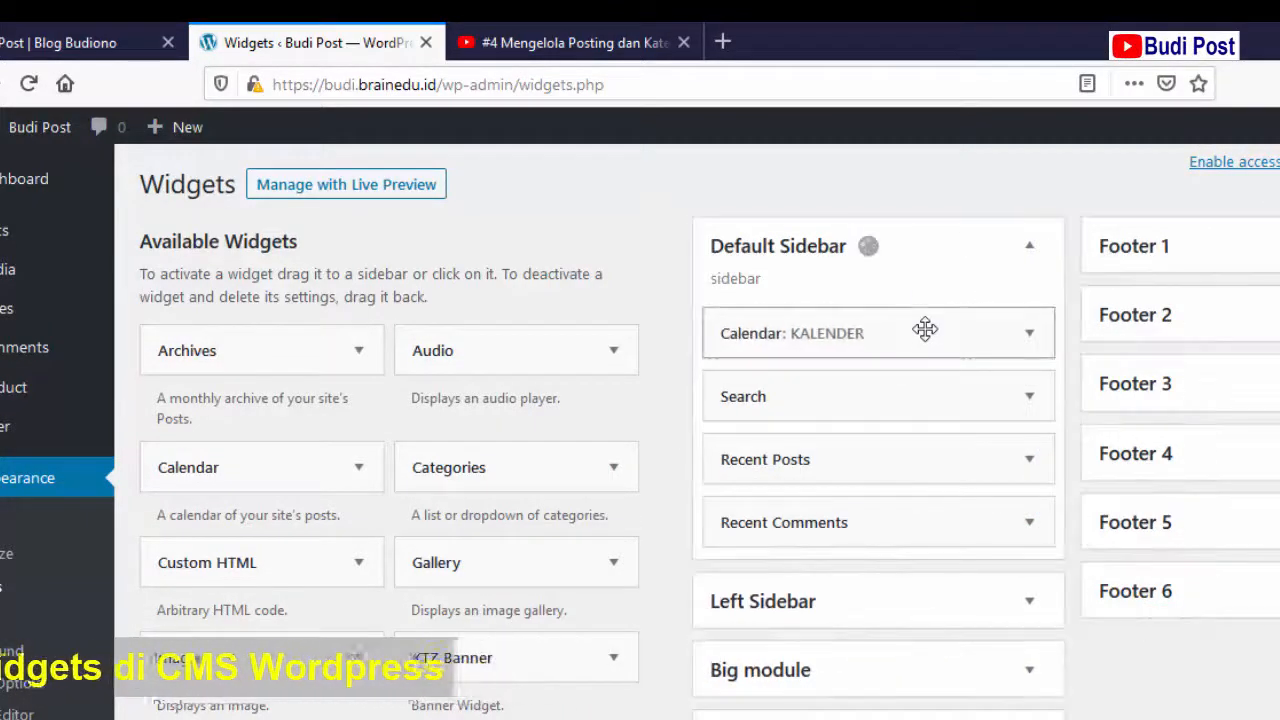
- Reload the front page to confirm the May 2020 calendar shows first, then return to Widgets
left_click(63, 40)
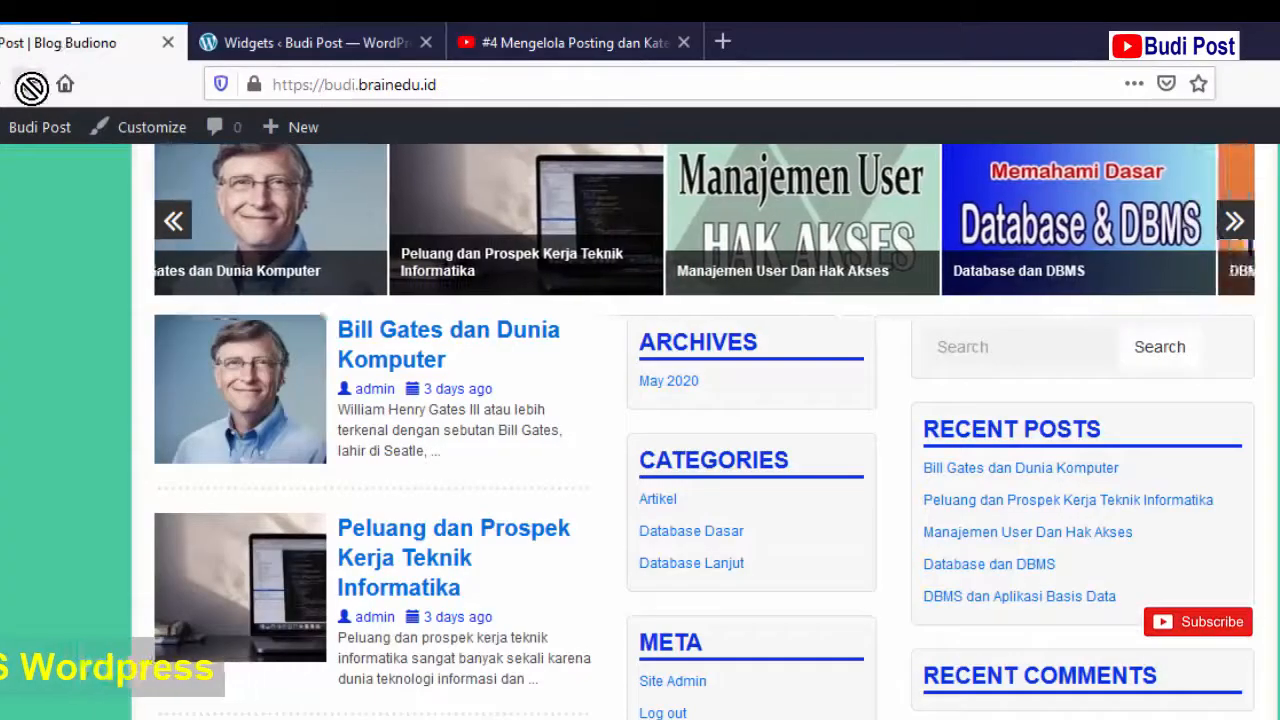
left_click(31, 87)
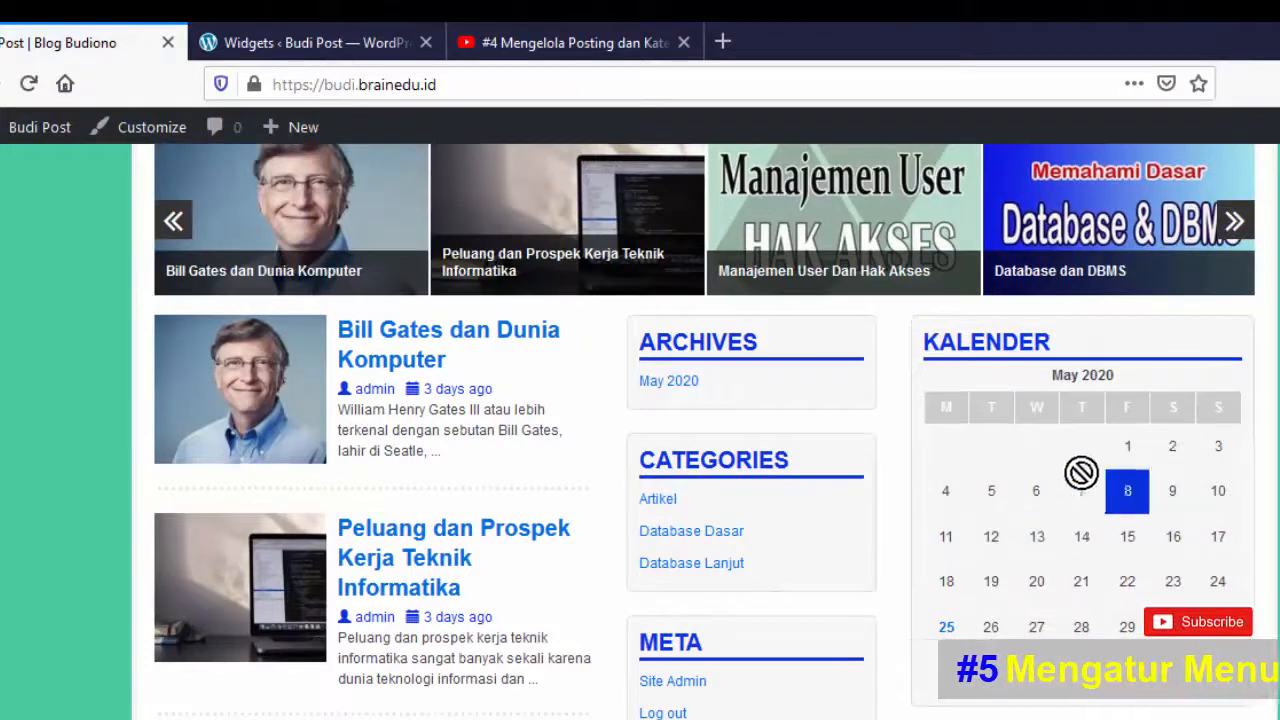
left_click(283, 43)
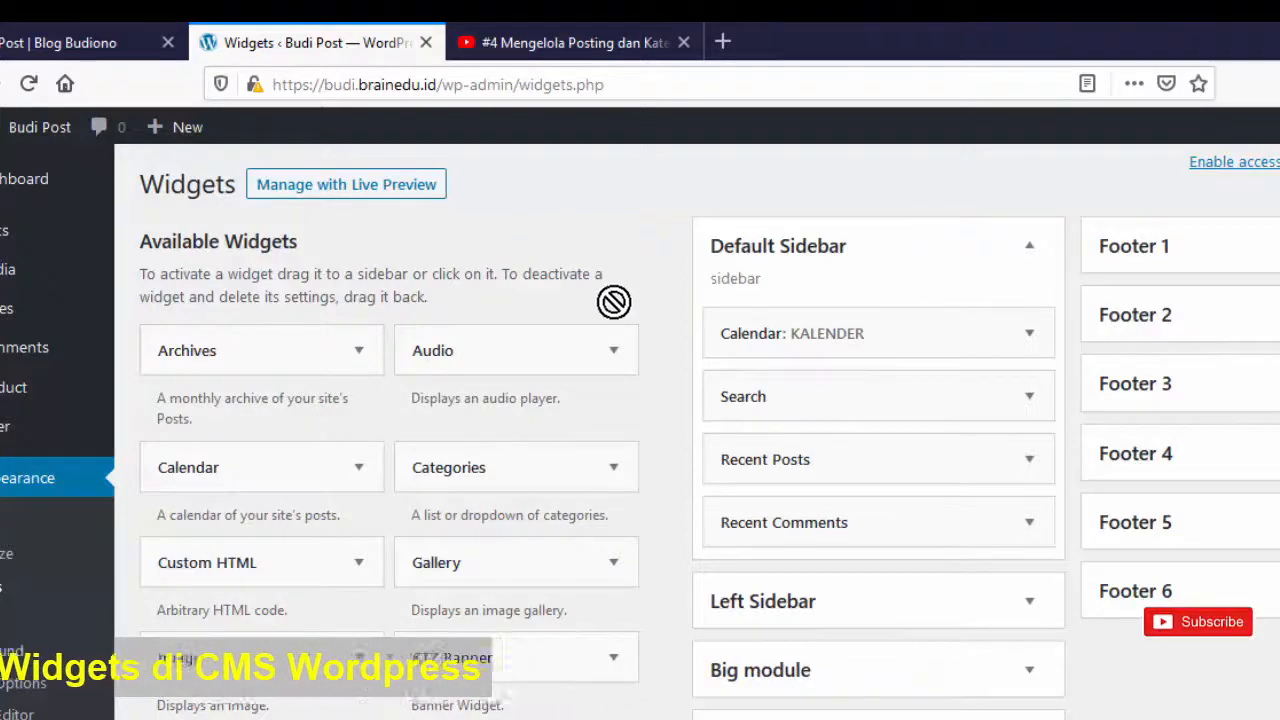
- Find KTZ Recent Posts in the widget list and add it to the Default Sidebar
scroll(362, 550, "down", 5)
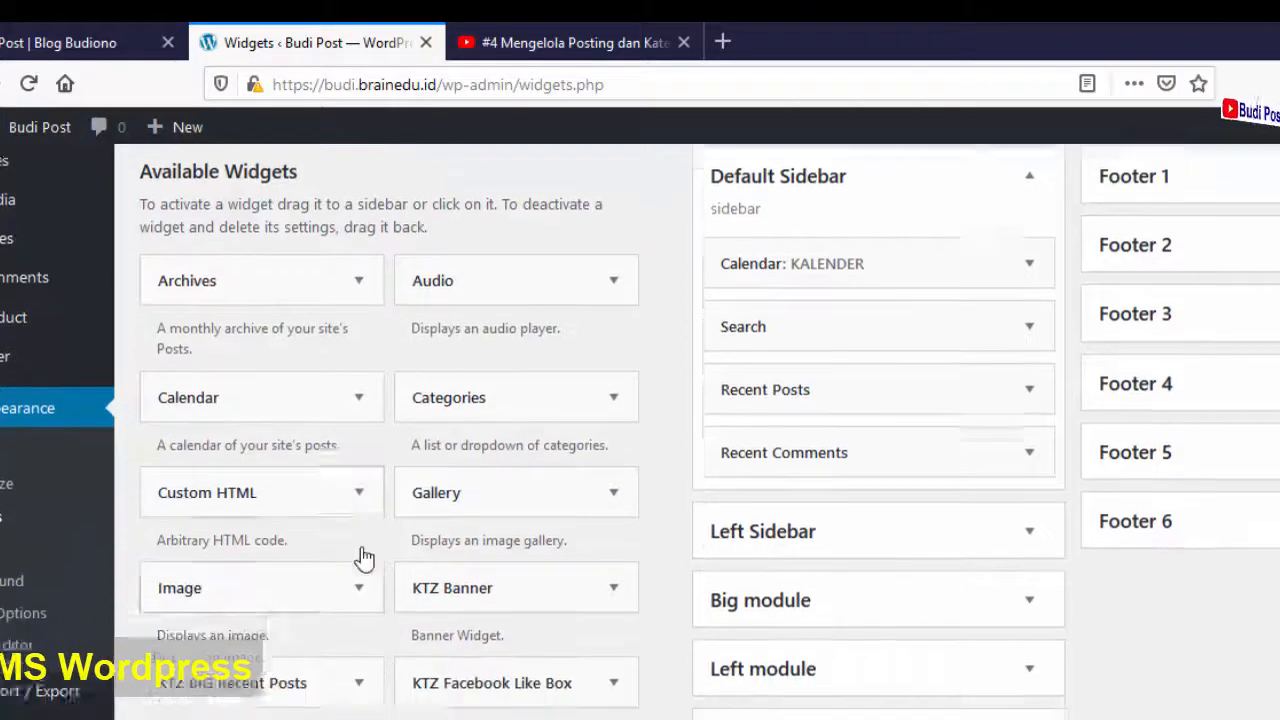
scroll(362, 560, "down", 4)
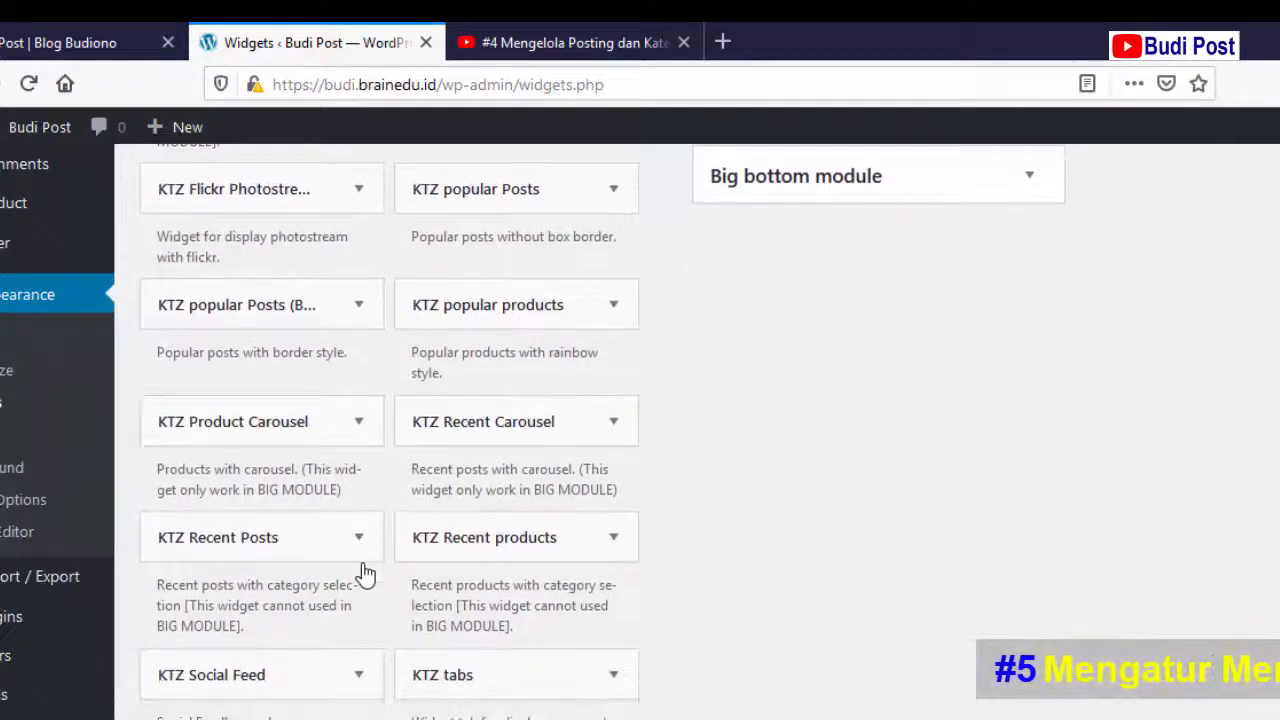
left_click_drag(365, 566, 370, 563)
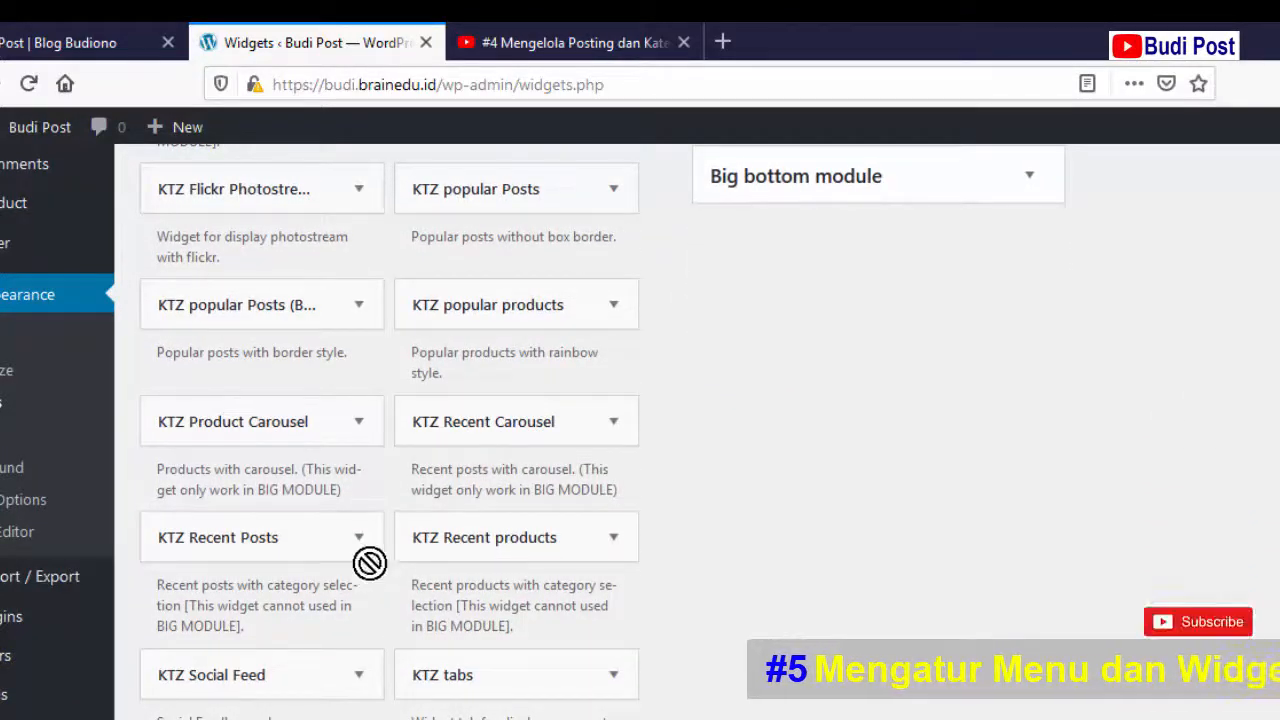
scroll(365, 567, "down", 1)
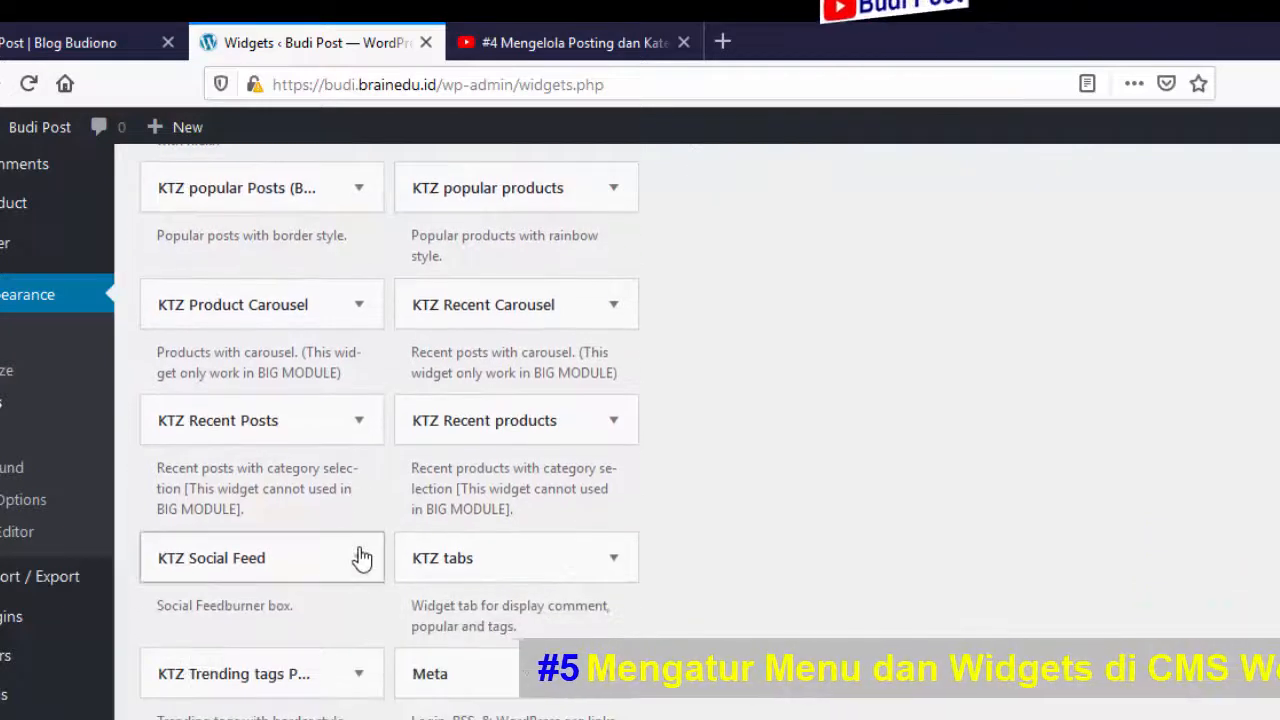
left_click(360, 427)
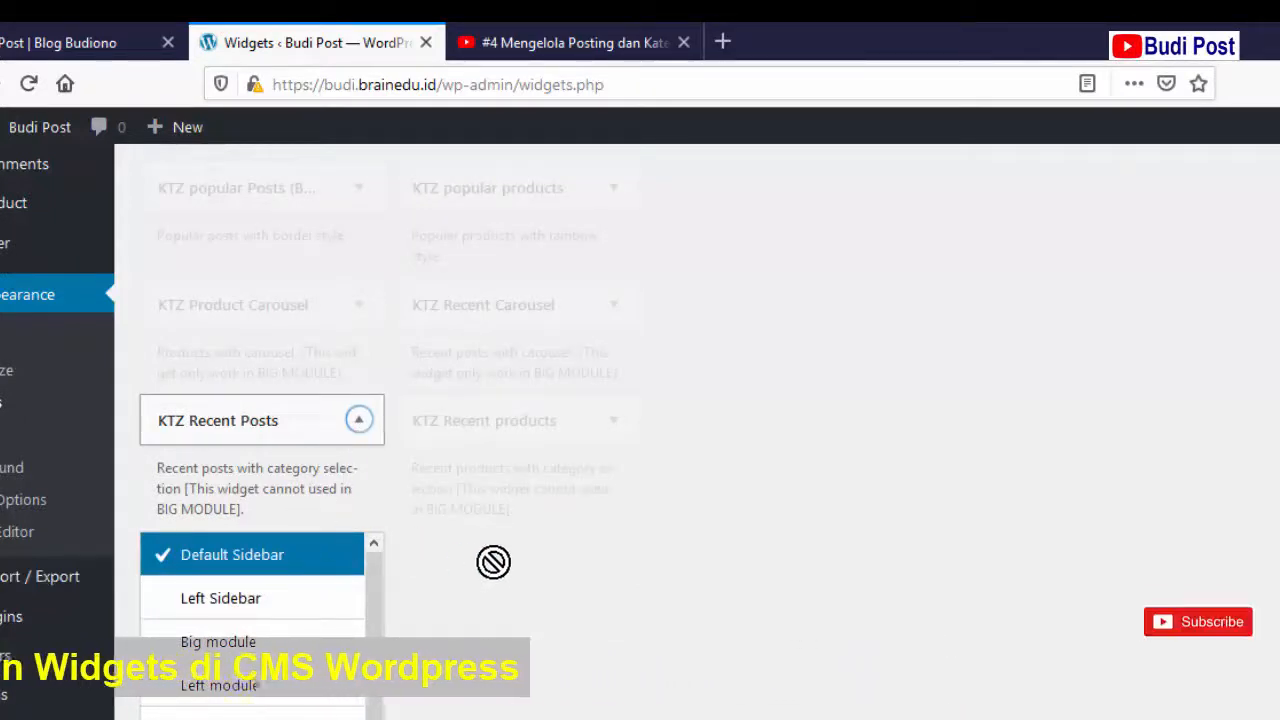
scroll(493, 562, "down", 2)
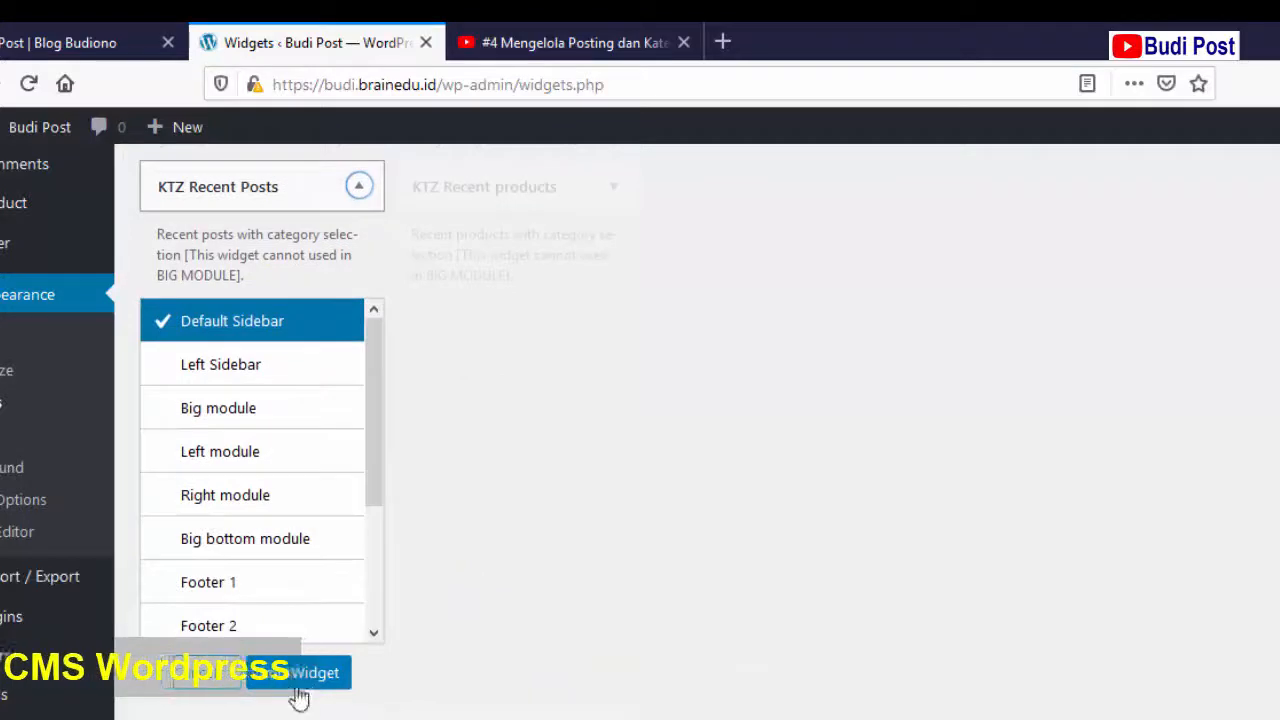
left_click(299, 673)
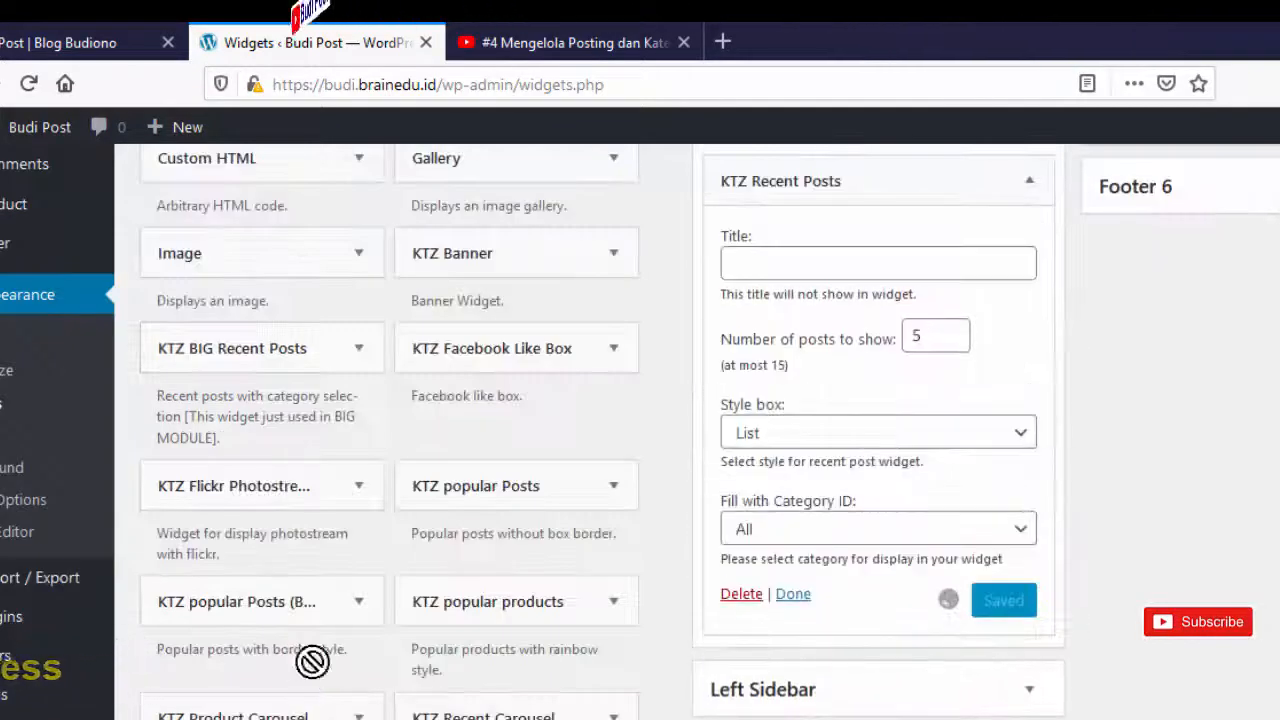
- Title the KTZ Recent Posts widget DATABASE DASAR, keeping 5 posts in List style
scroll(1108, 460, "up", 2)
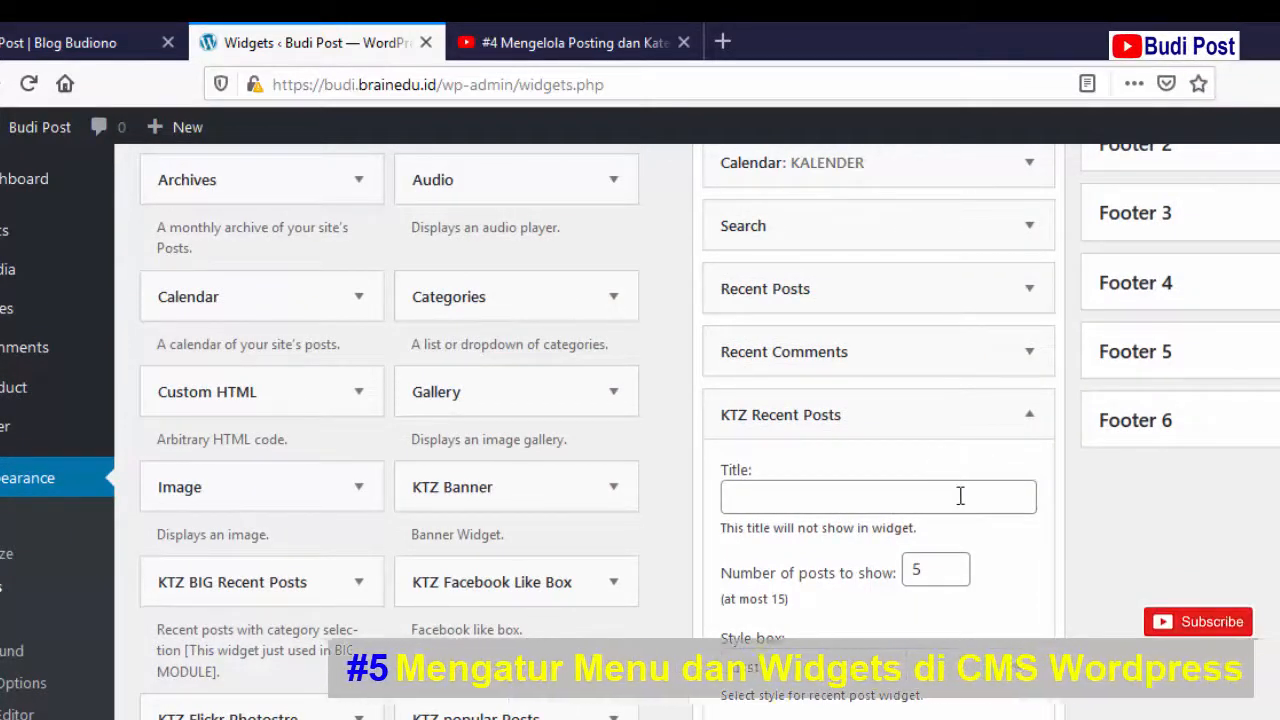
left_click(959, 494)
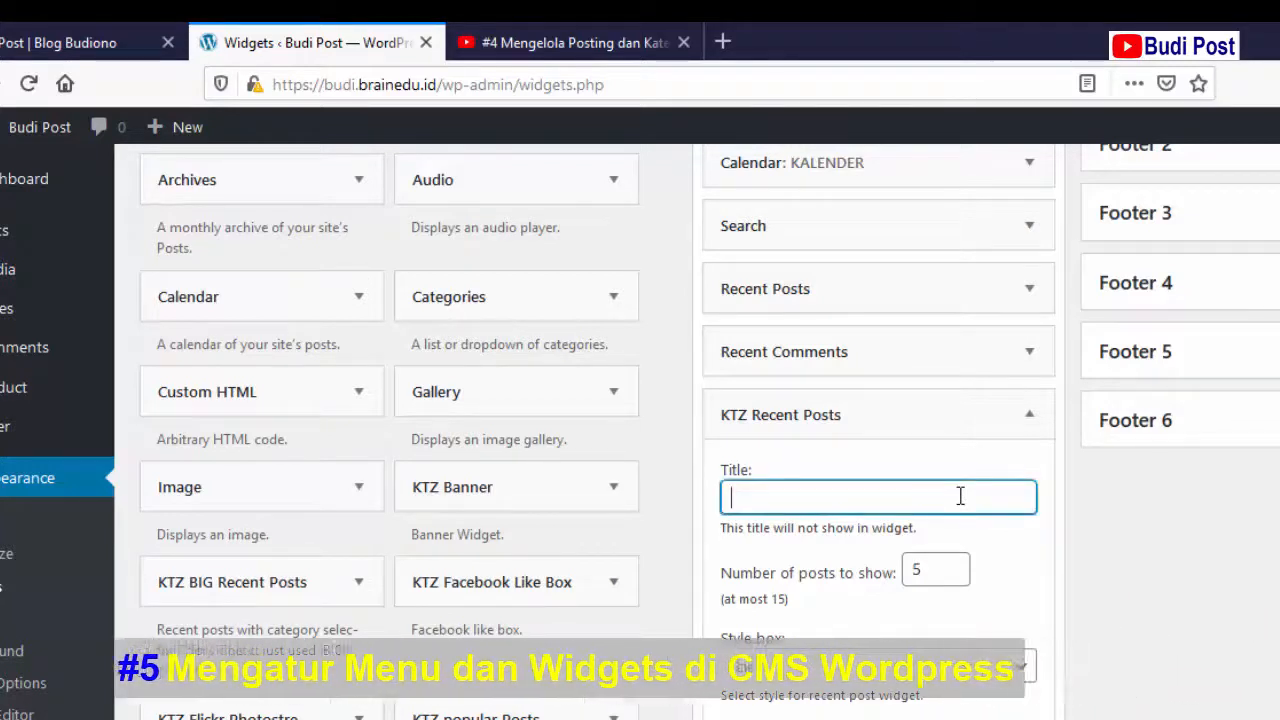
type("D")
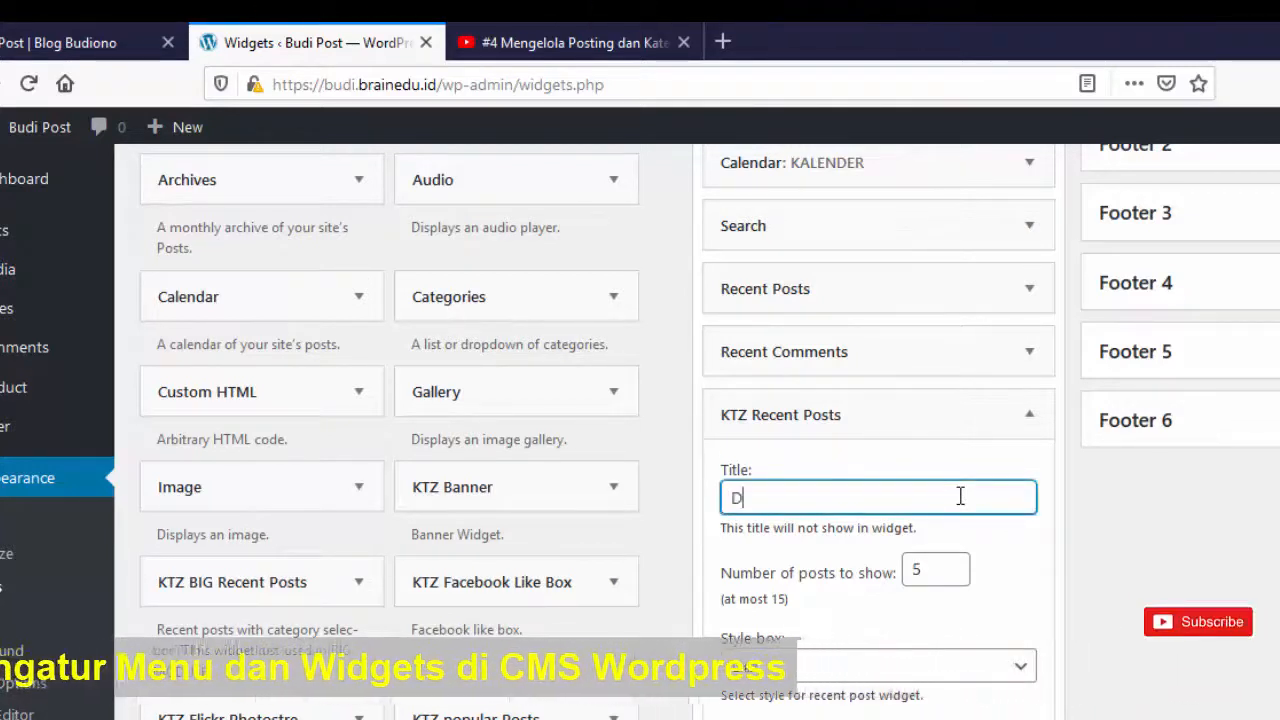
type("ATABAS")
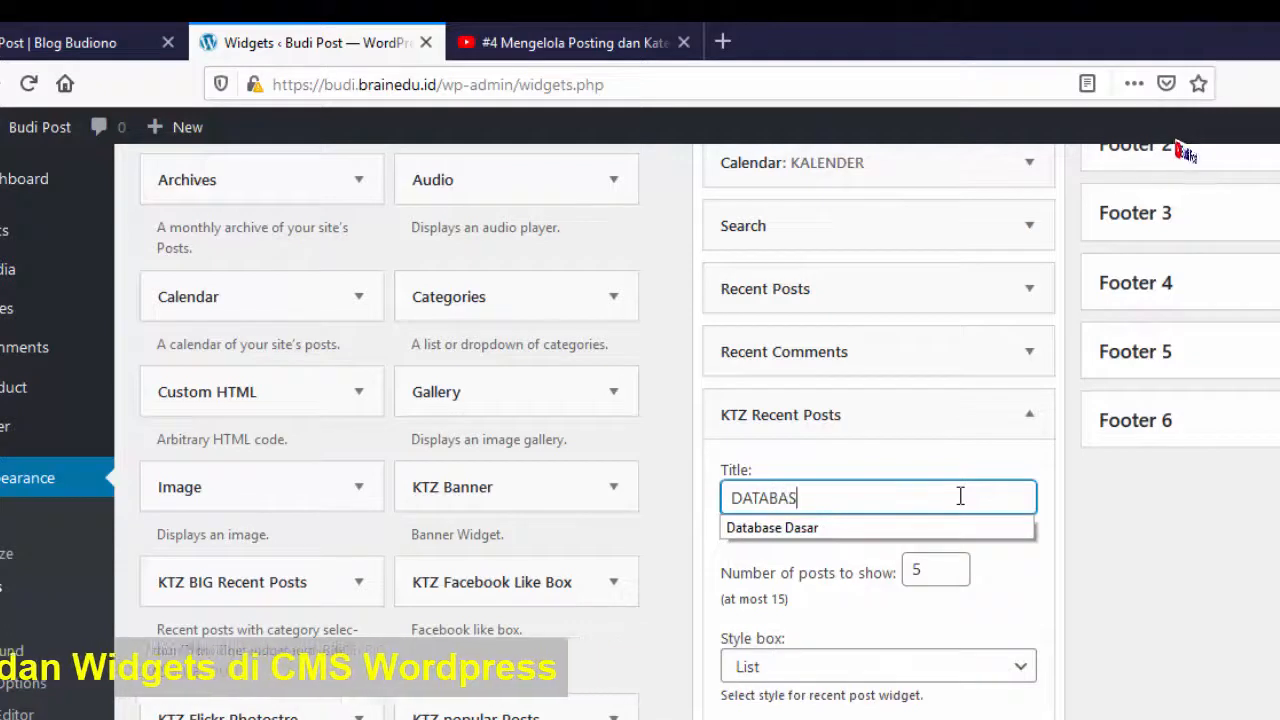
type("E DASAR")
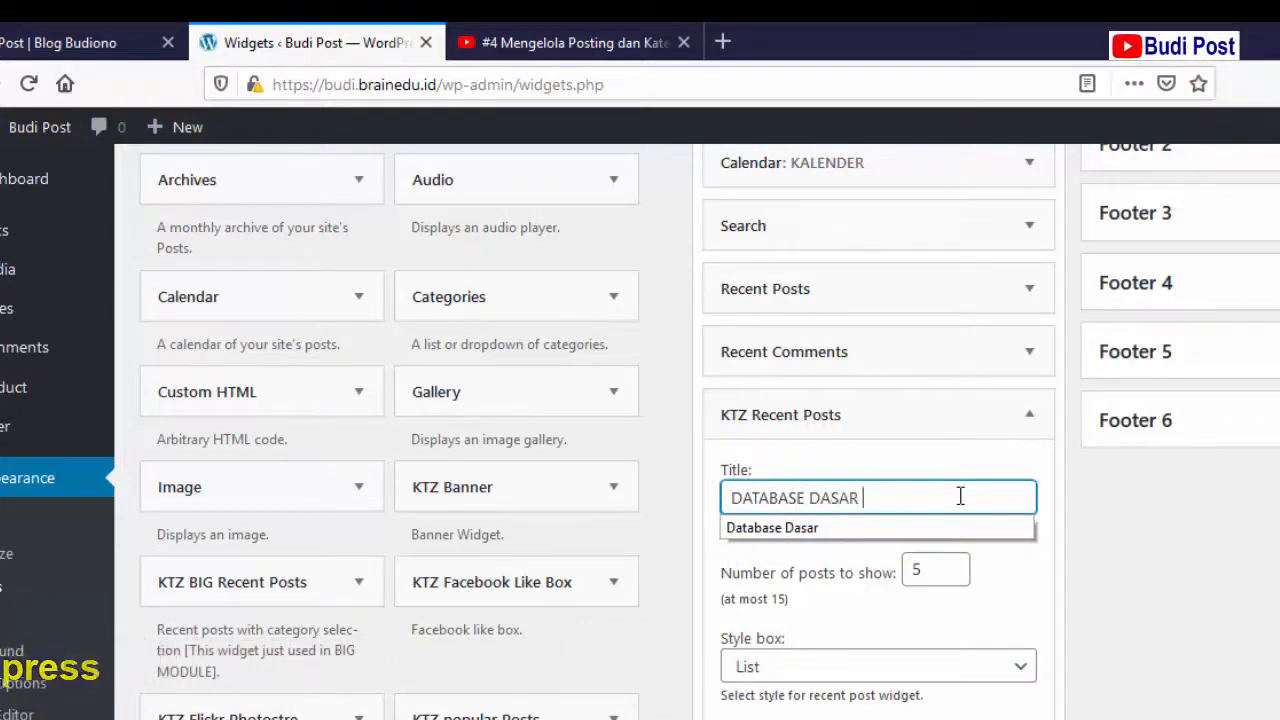
key("Tab")
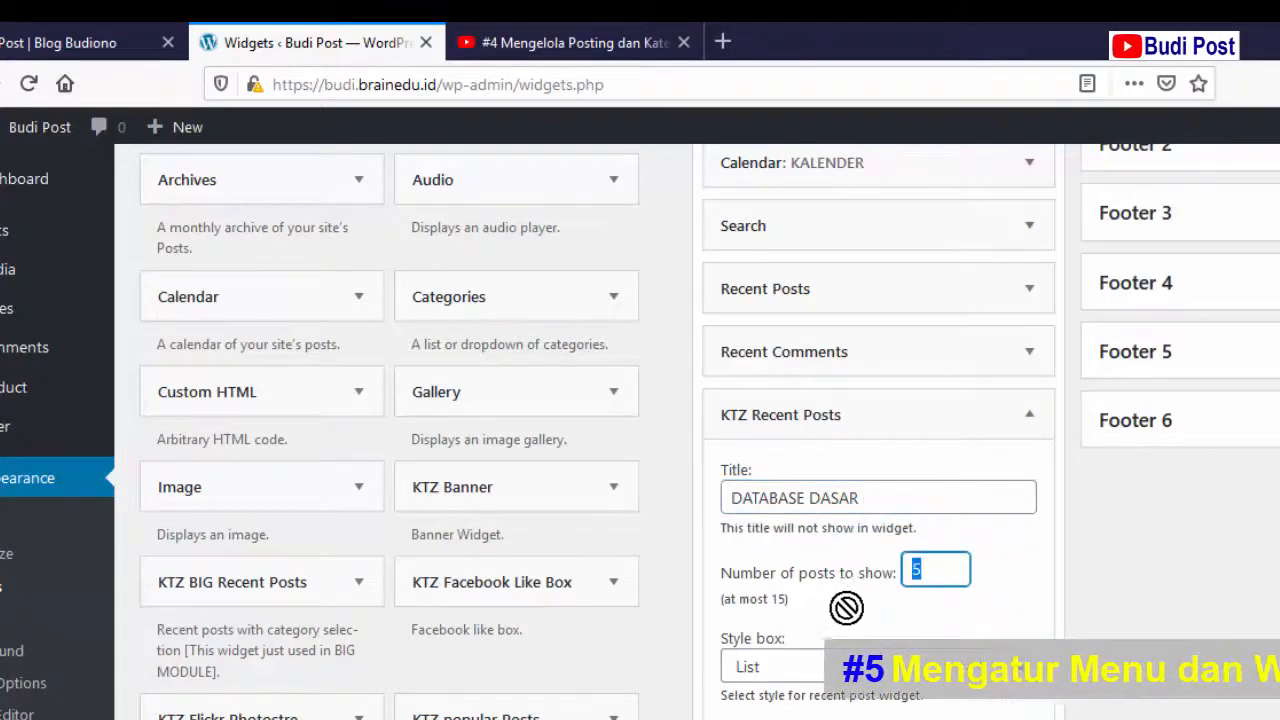
left_click(950, 569)
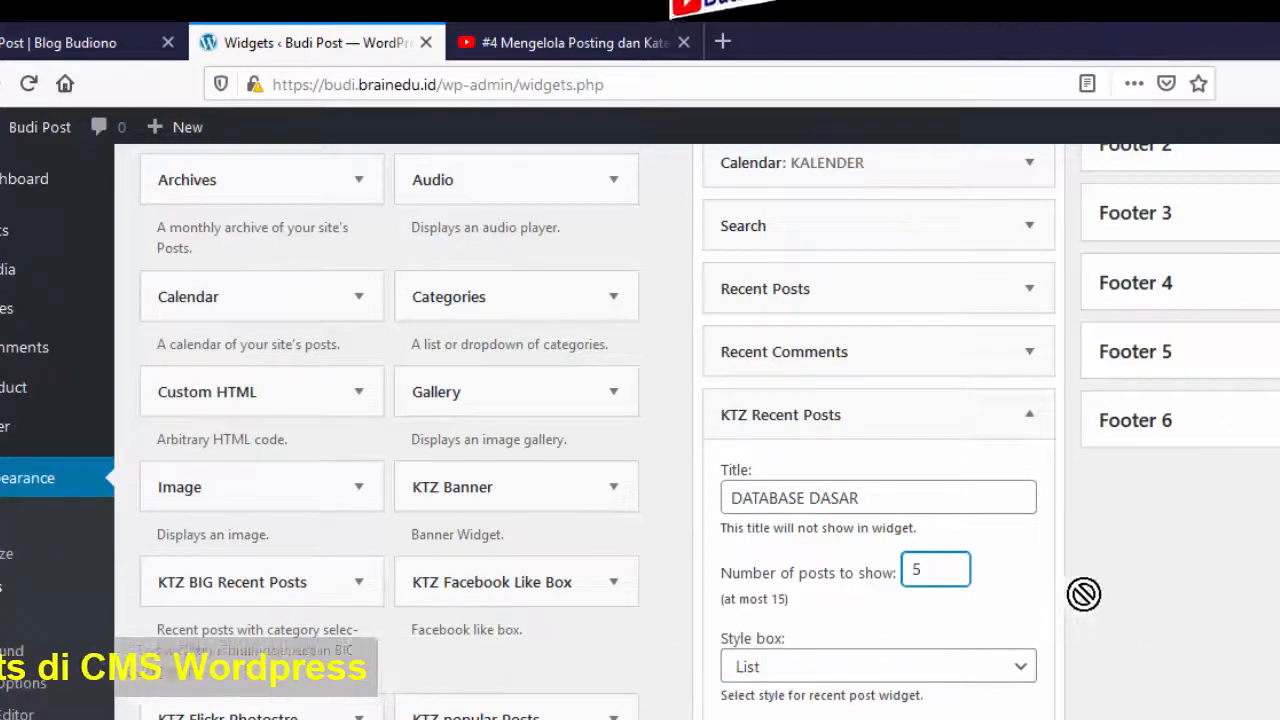
scroll(1084, 597, "down", 2)
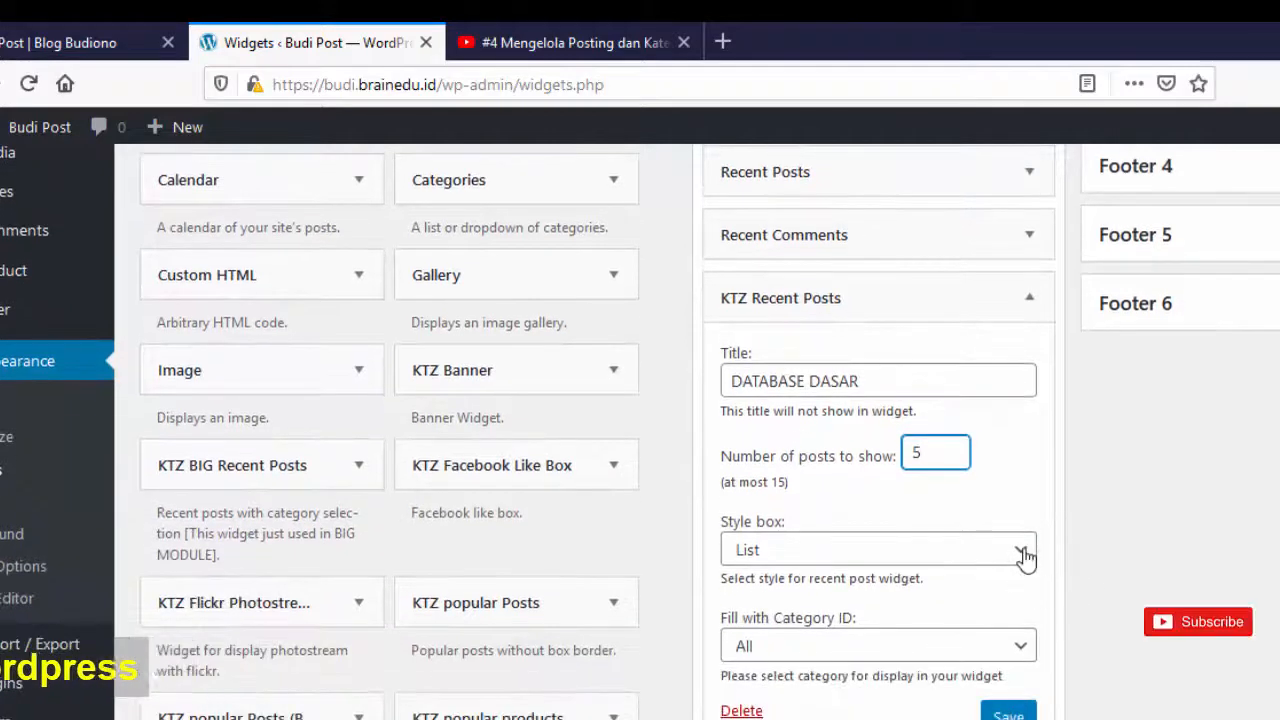
left_click(1025, 555)
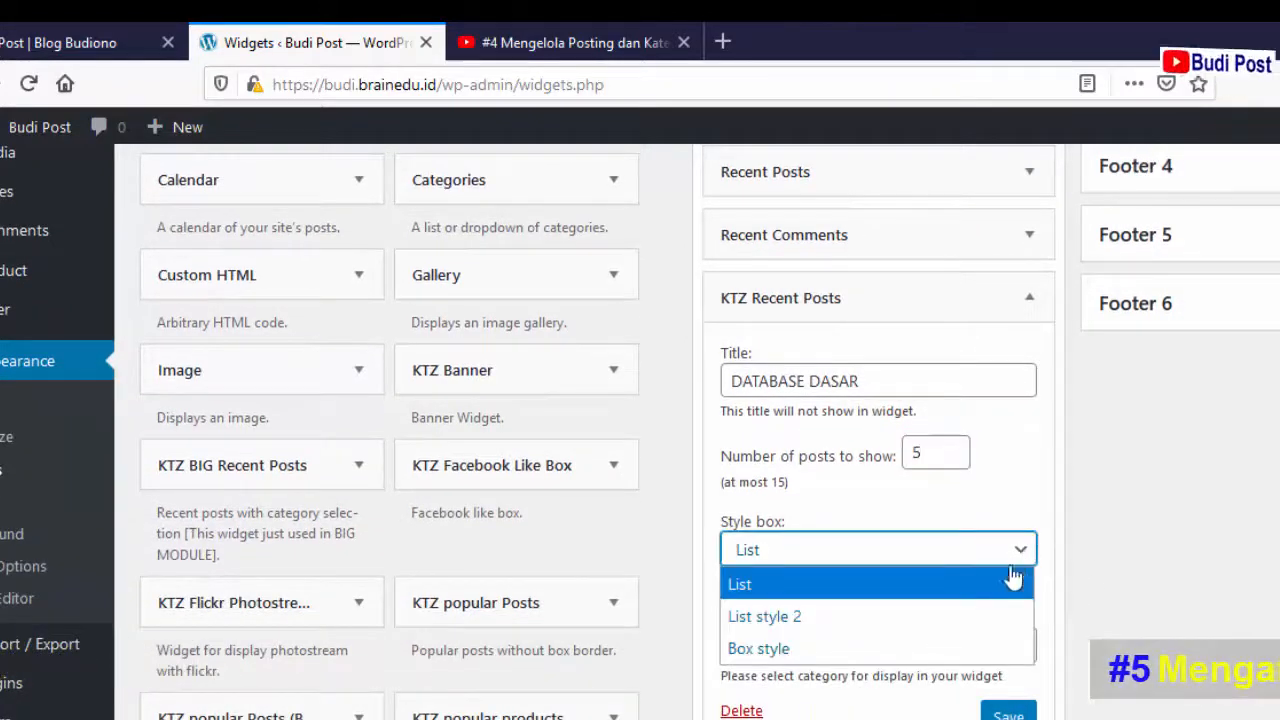
left_click(1006, 579)
- Limit the widget to the Database Dasar category and save it
scroll(1157, 594, "down", 4)
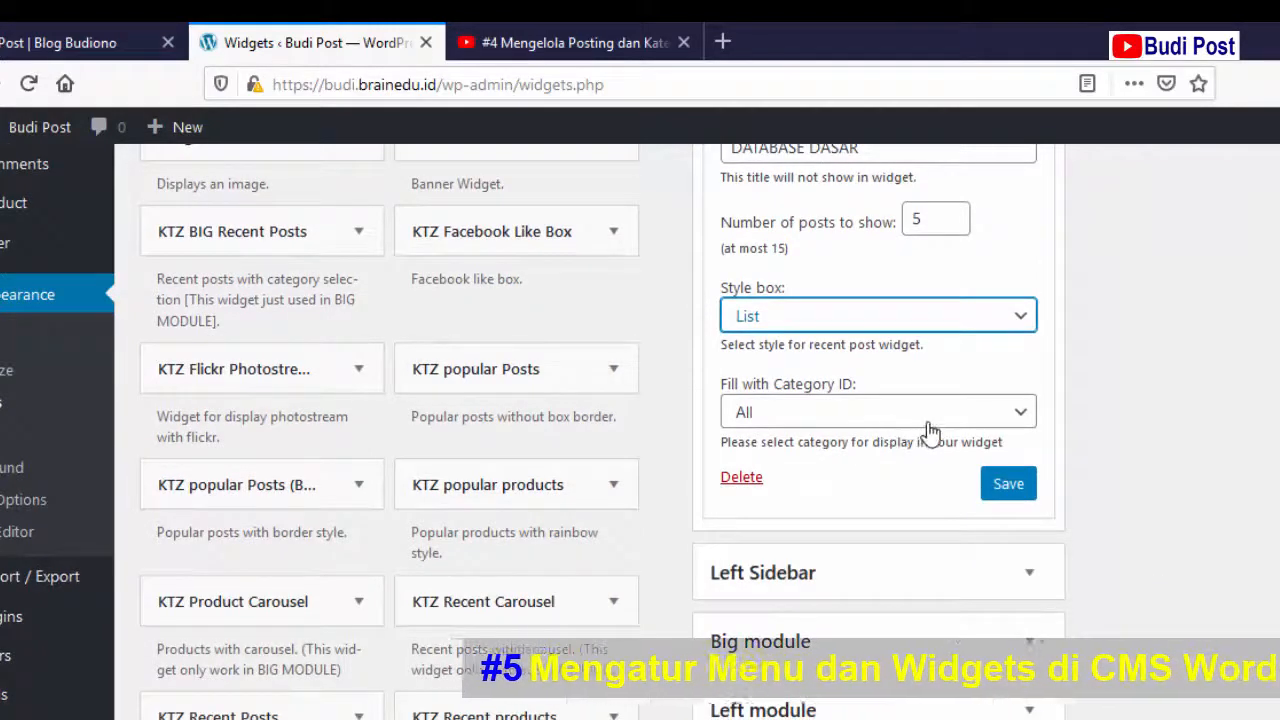
left_click(1022, 418)
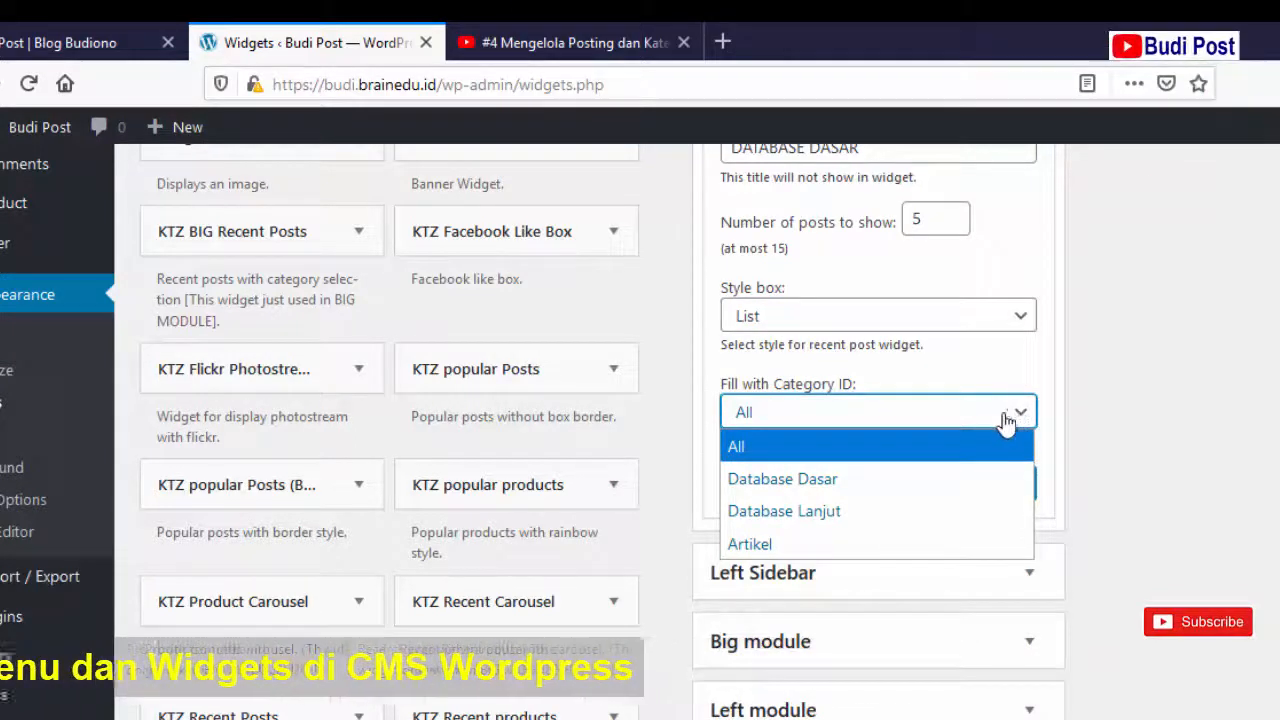
left_click(925, 481)
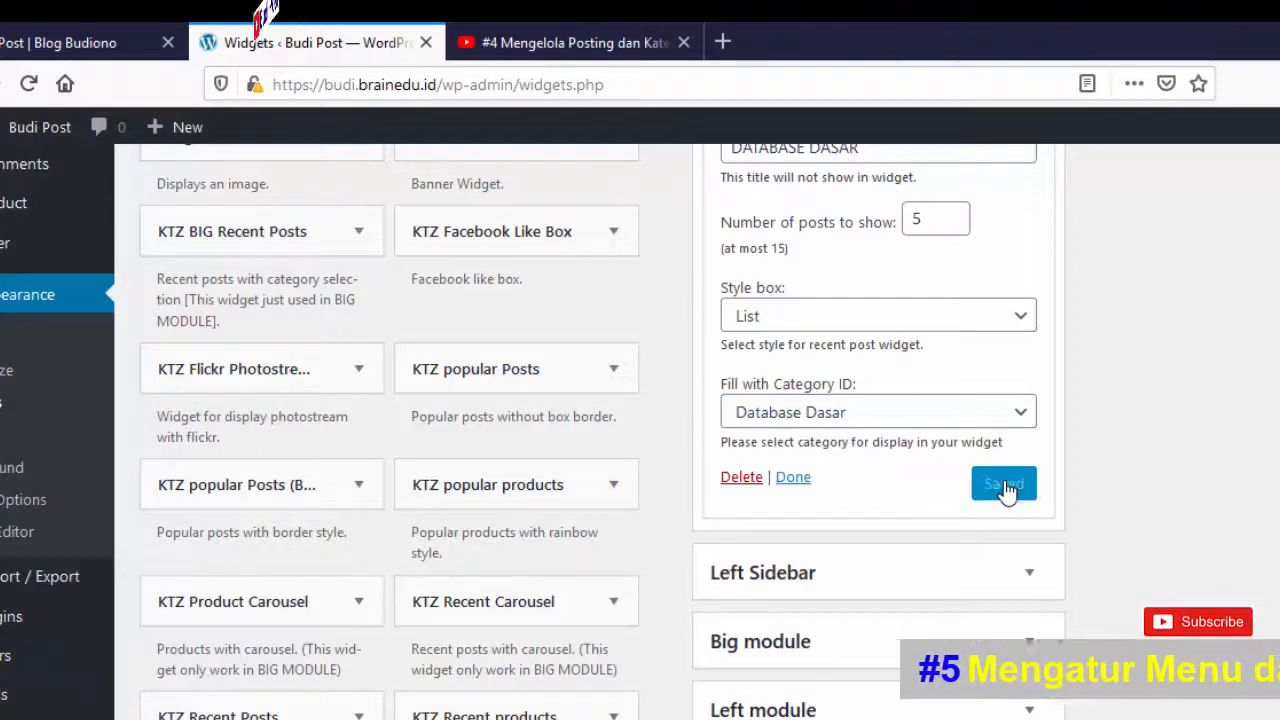
left_click(794, 479)
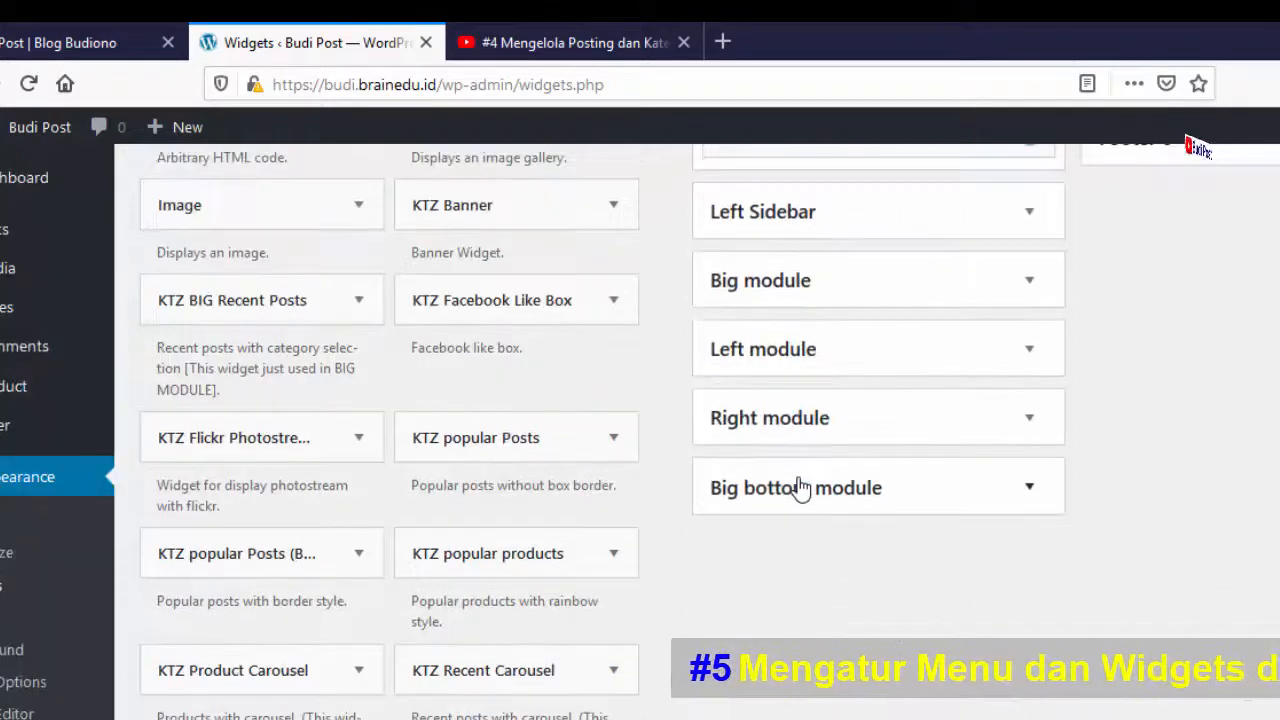
left_click(14, 40)
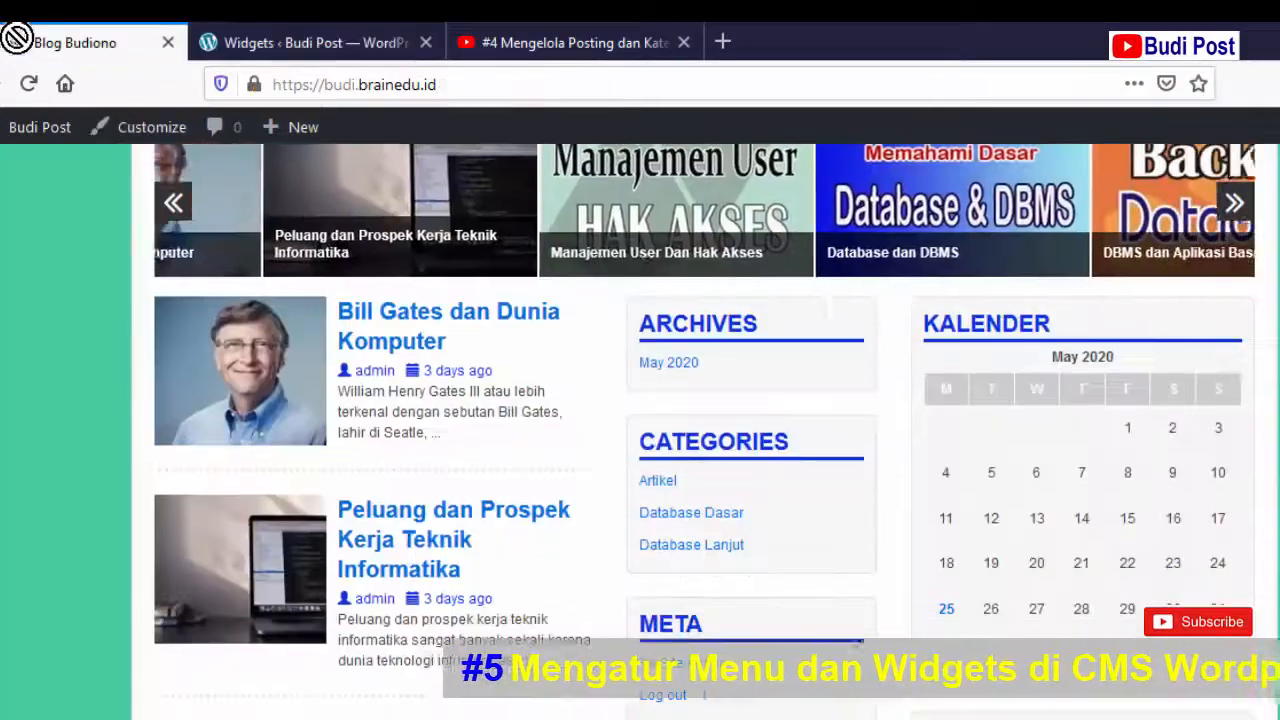
- Reload the blog to see DATABASE DASAR listing two posts, then return to Widgets
left_click(25, 84)
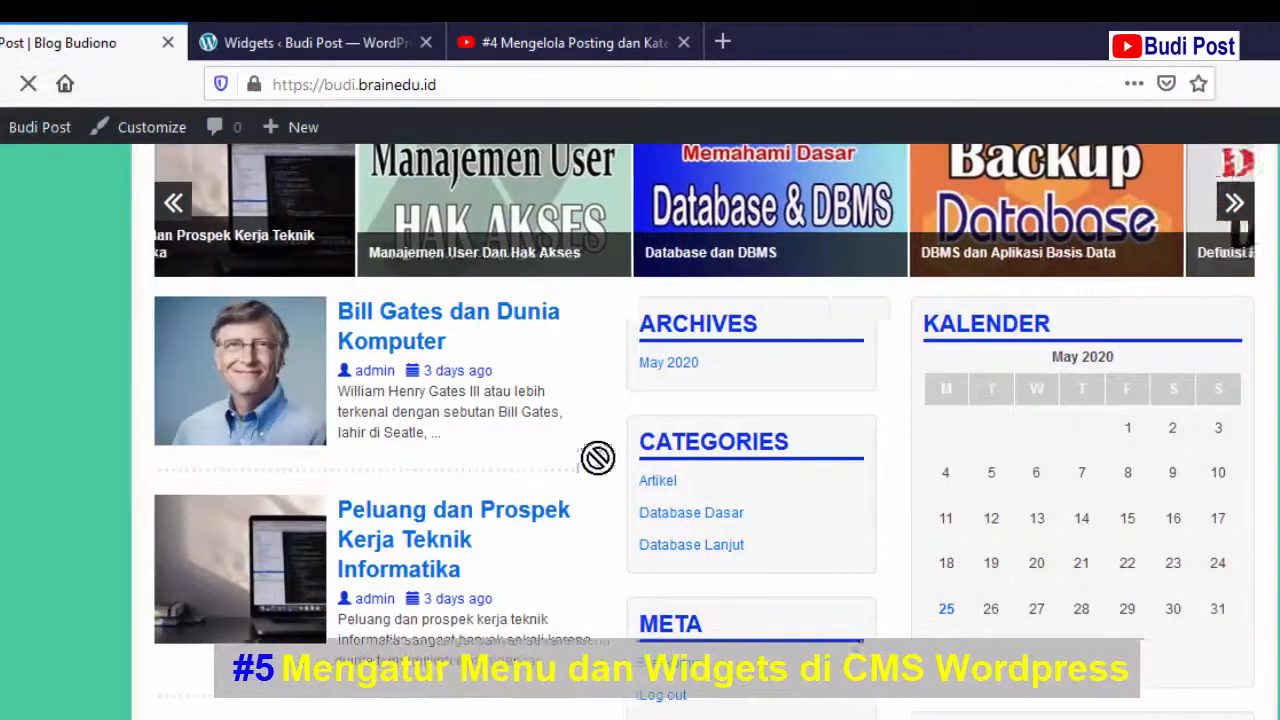
scroll(697, 580, "down", 8)
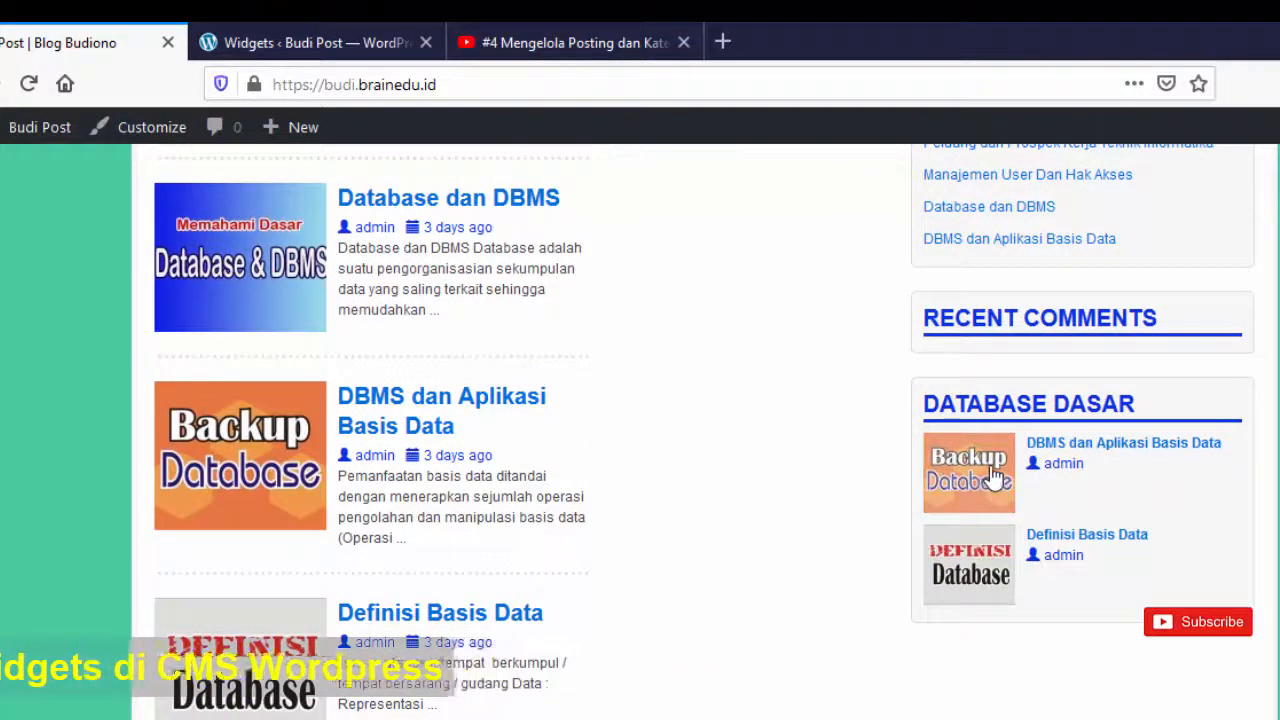
left_click(281, 36)
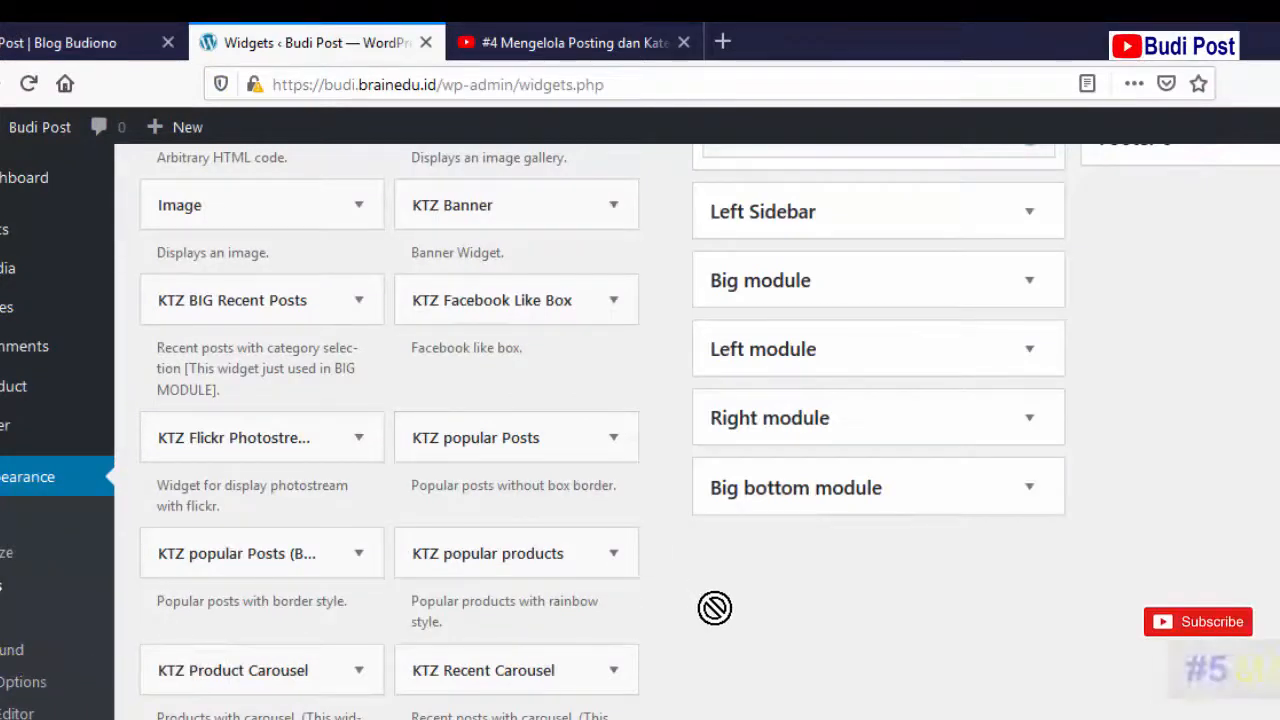
- Add another KTZ Recent Posts widget to the Left Sidebar
scroll(711, 618, "down", 4)
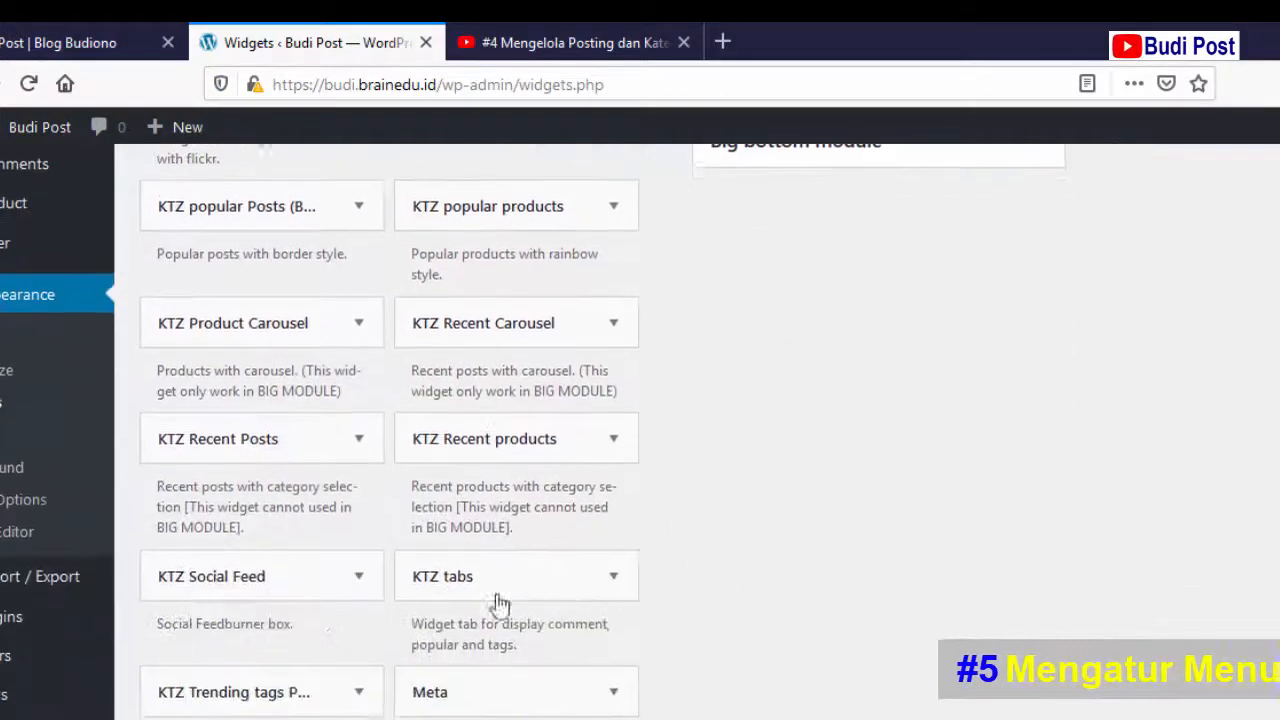
left_click(358, 436)
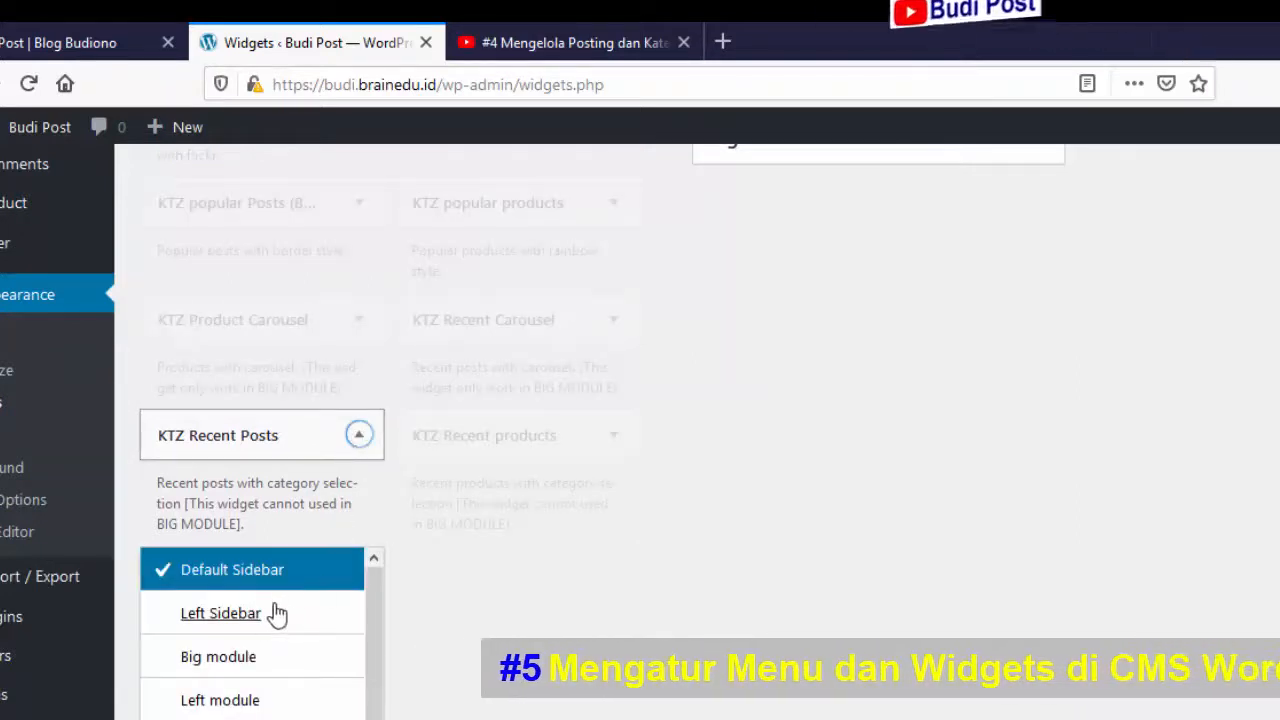
left_click(221, 613)
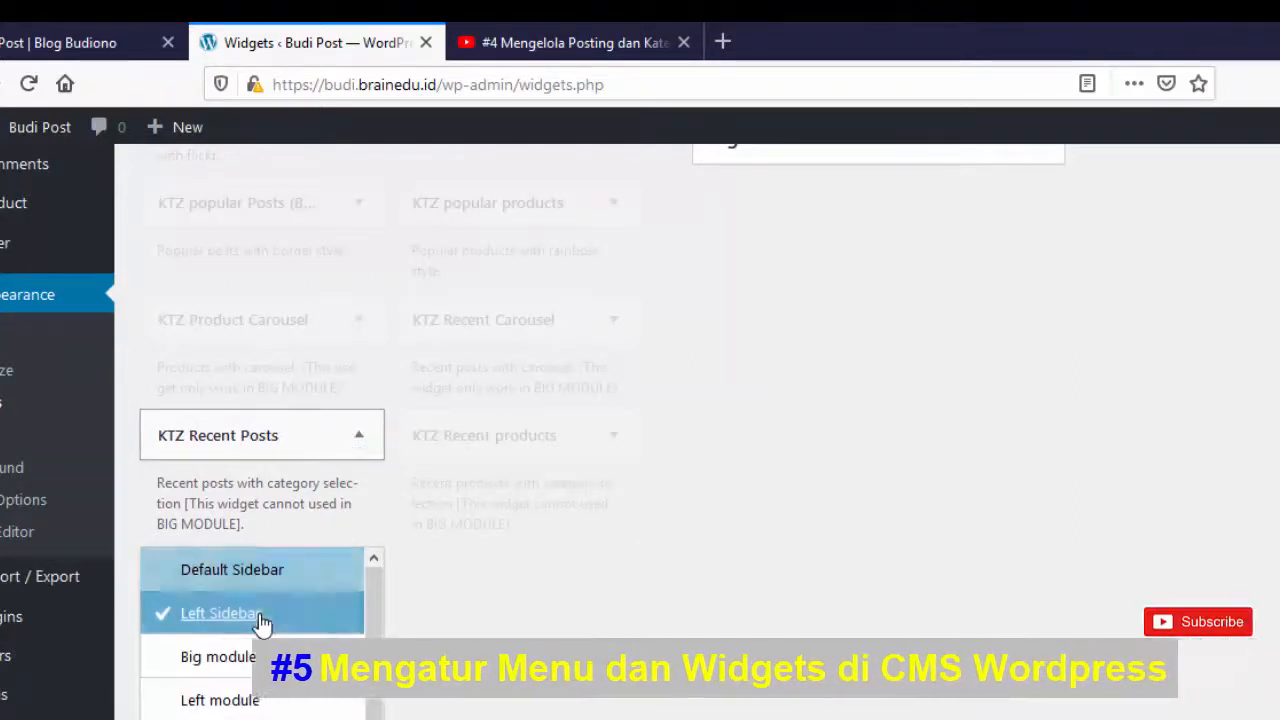
scroll(565, 672, "down", 3)
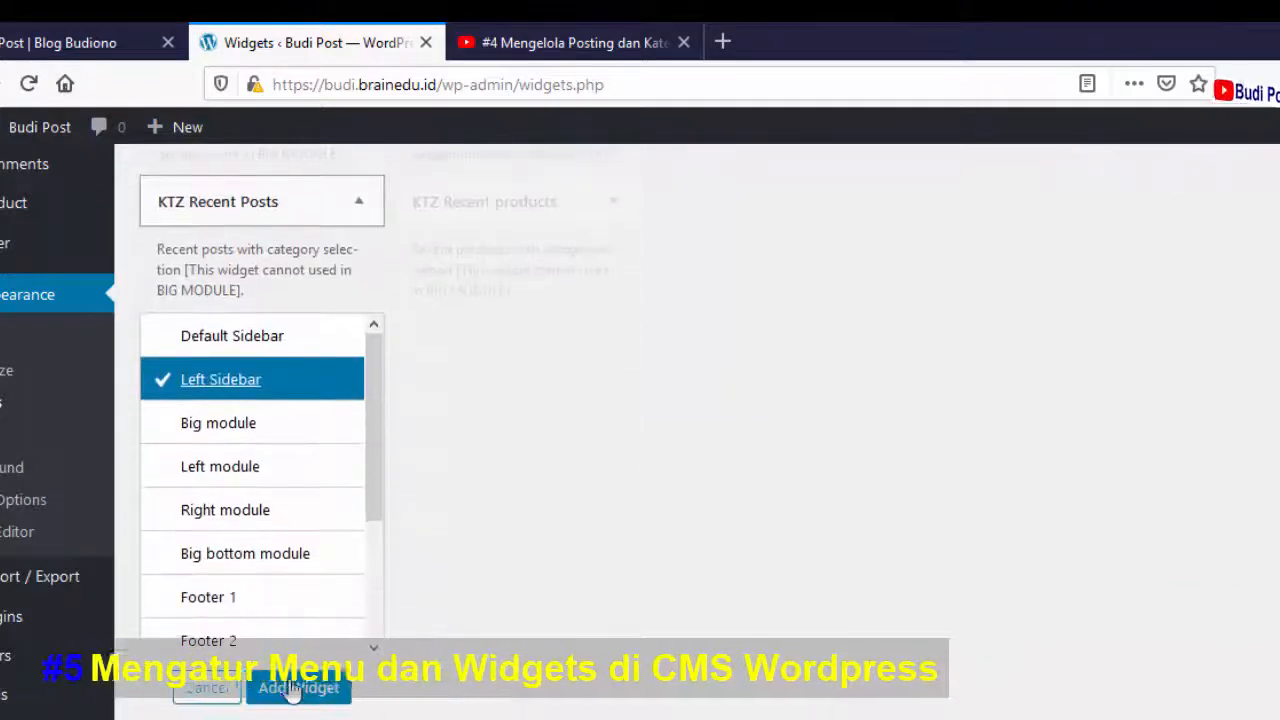
left_click(294, 686)
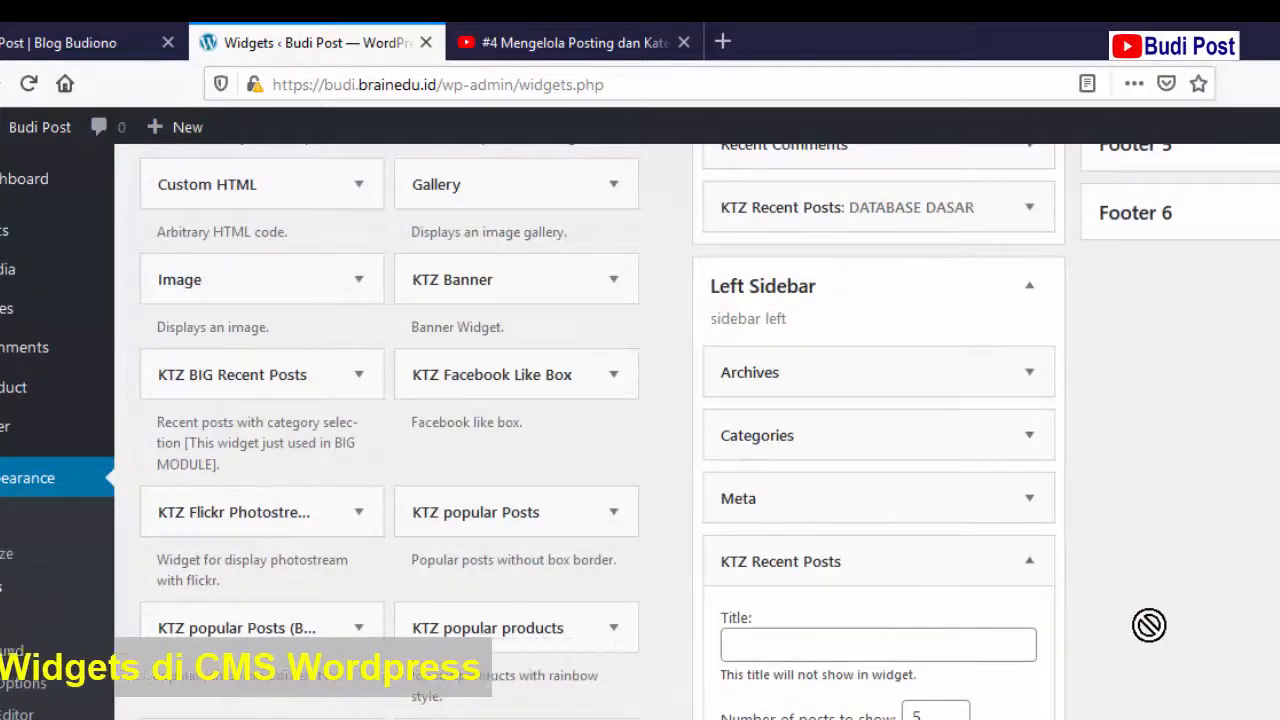
- Title it ARTIKEL with 5 List-style posts from the Artikel category, and save
scroll(640, 430, "down", 2)
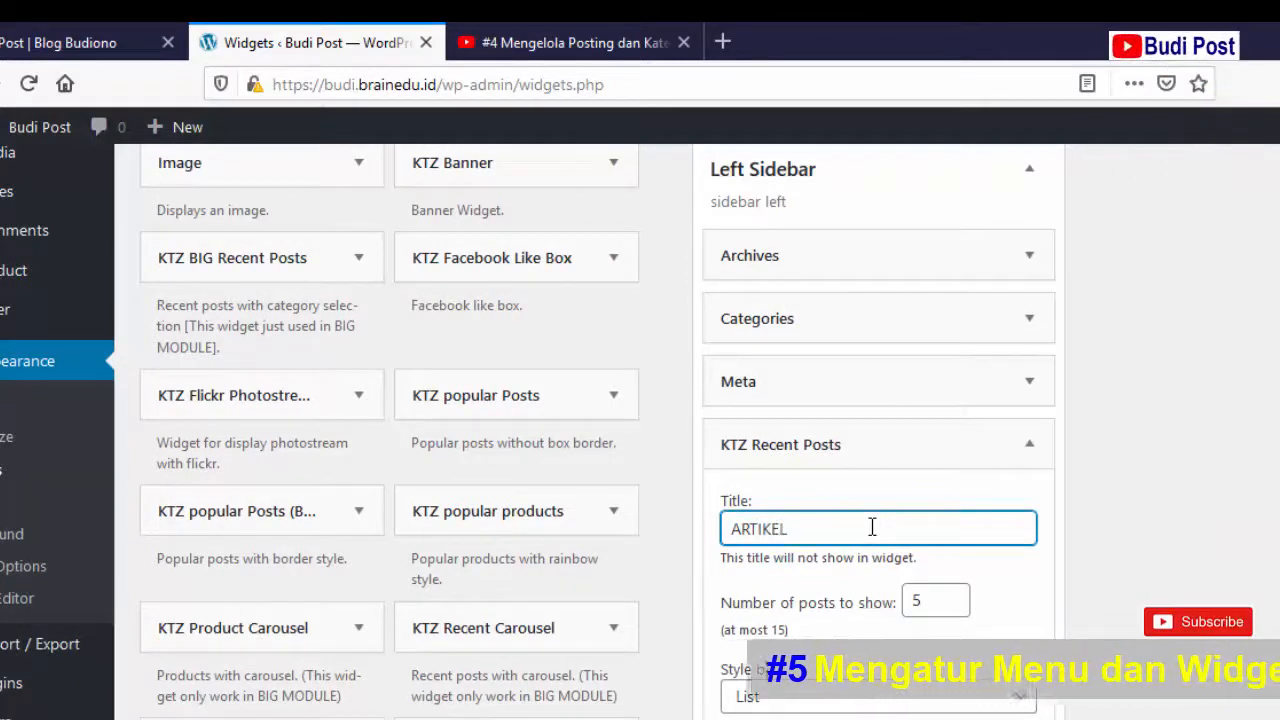
left_click(944, 600)
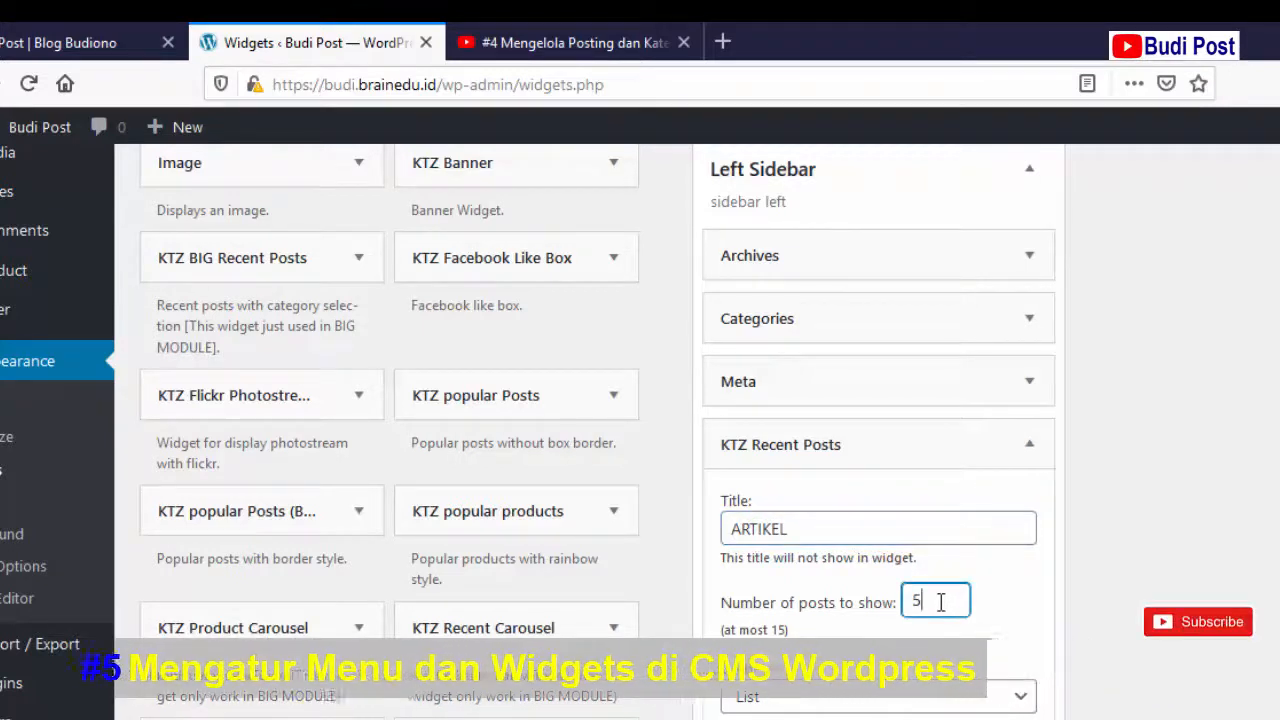
left_click(1021, 703)
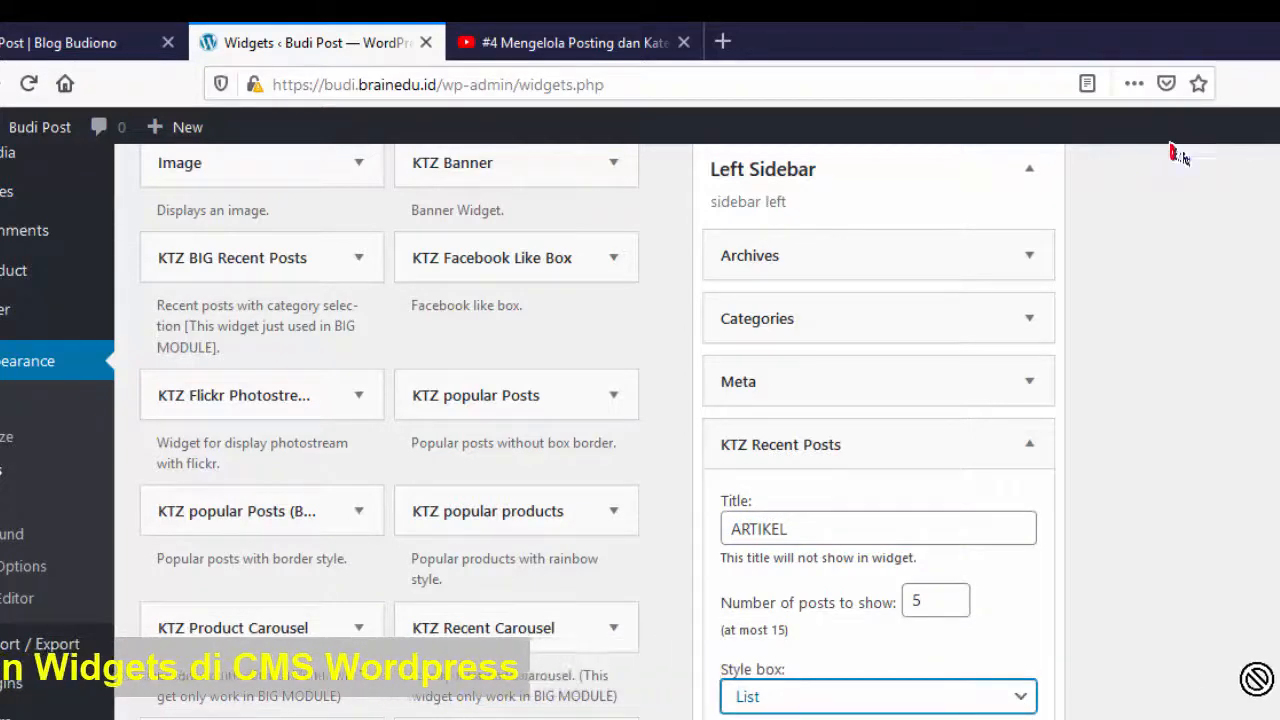
scroll(1055, 478, "down", 4)
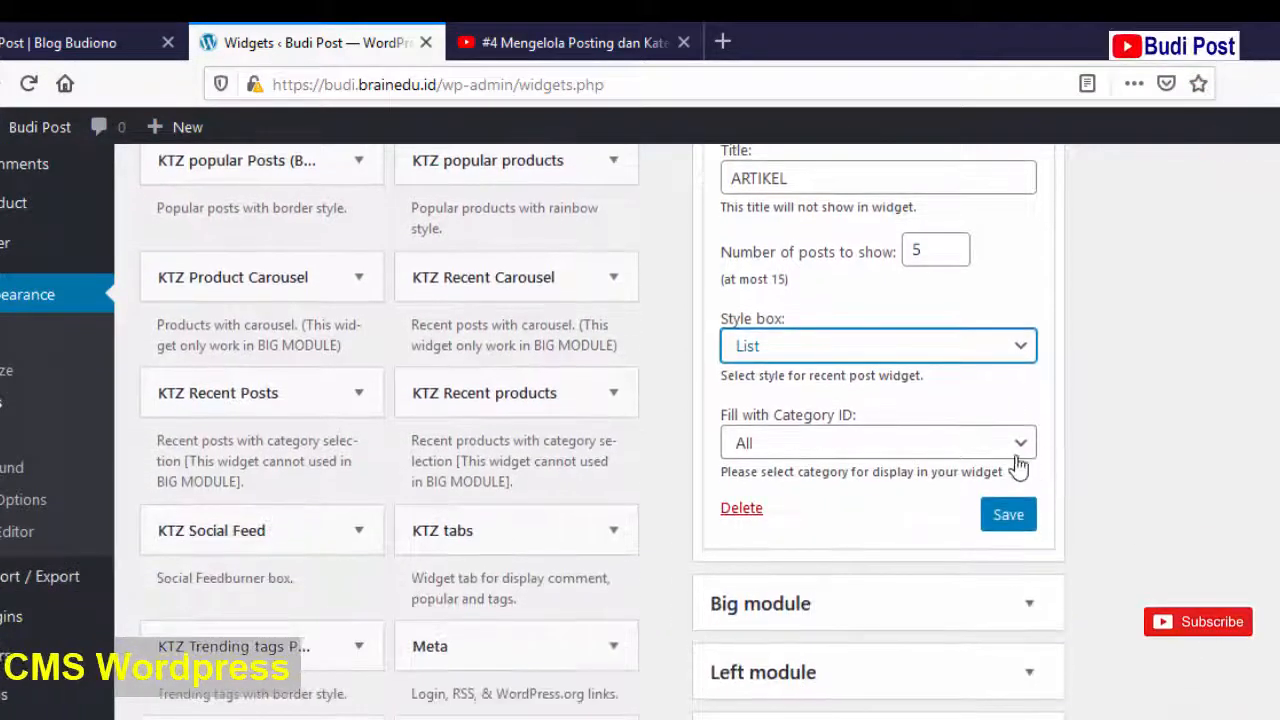
left_click(1019, 446)
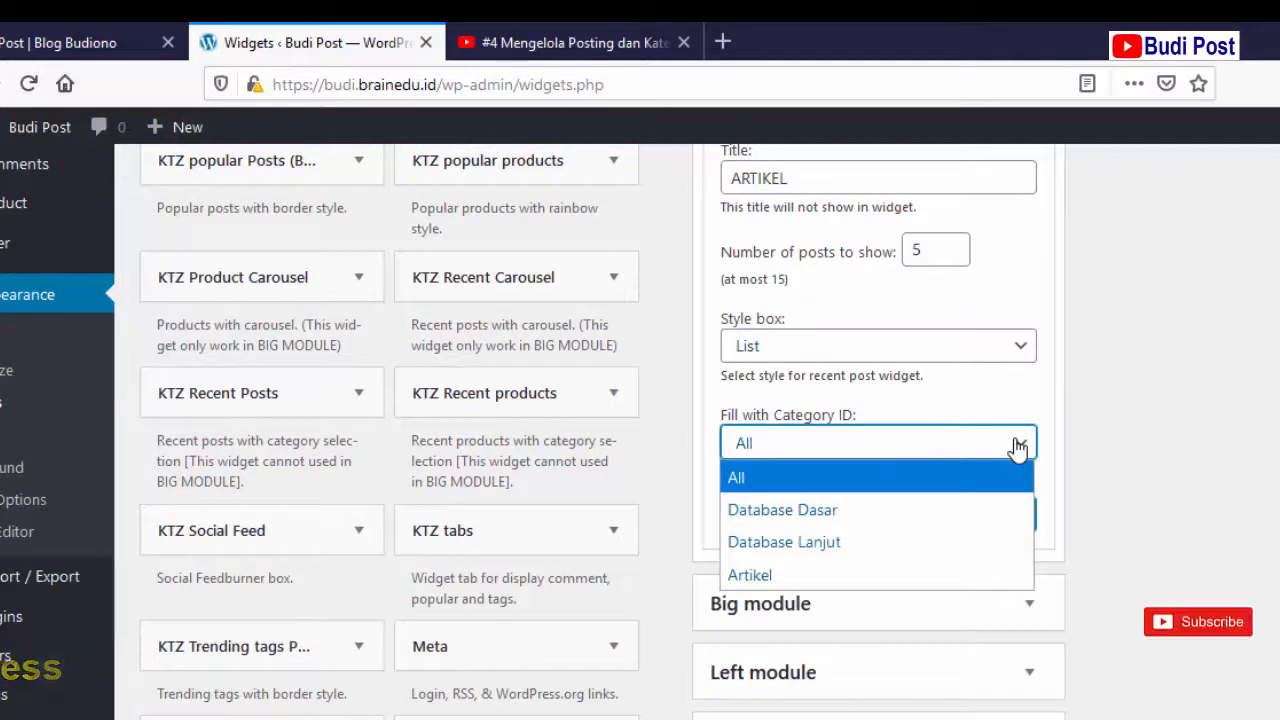
left_click(964, 572)
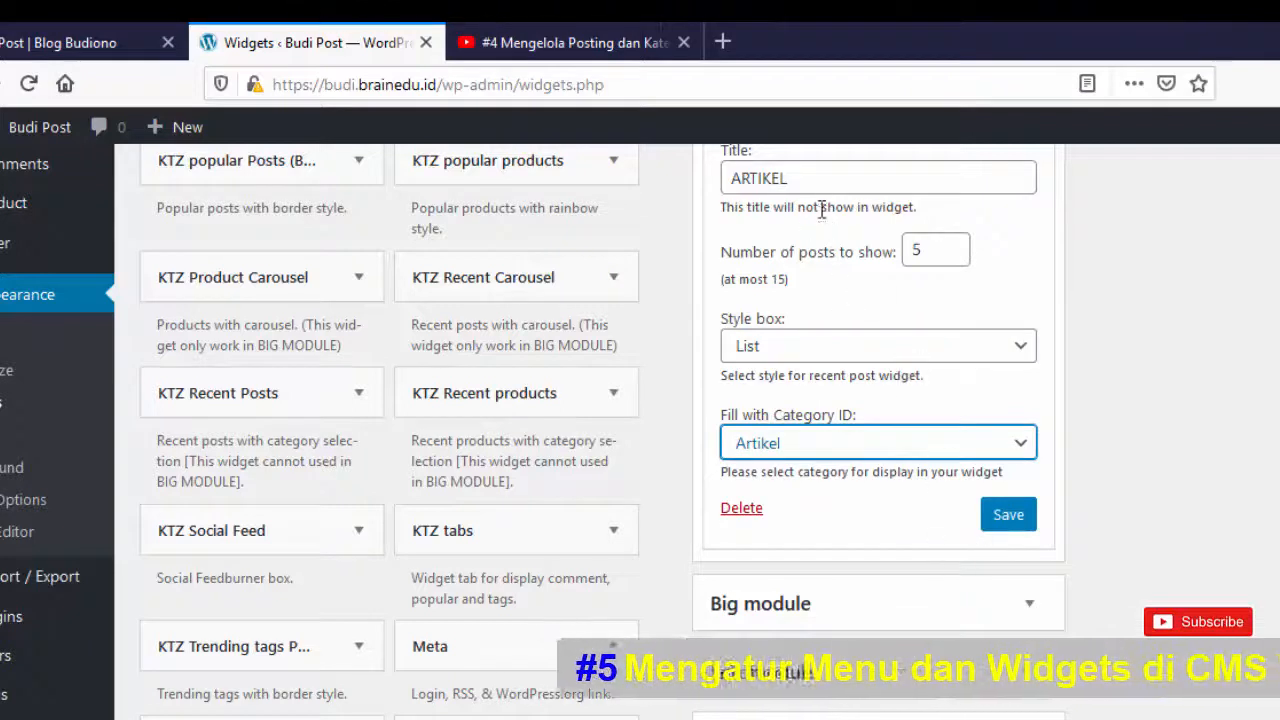
left_click(1012, 515)
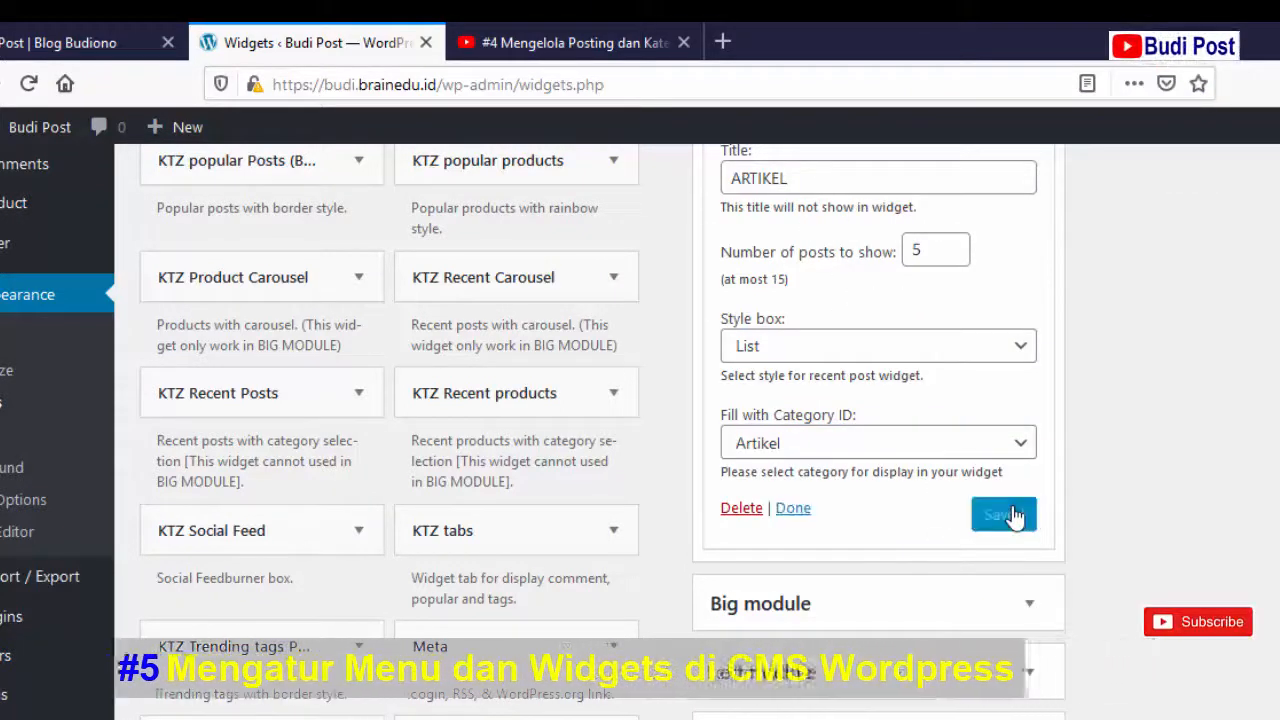
left_click(793, 508)
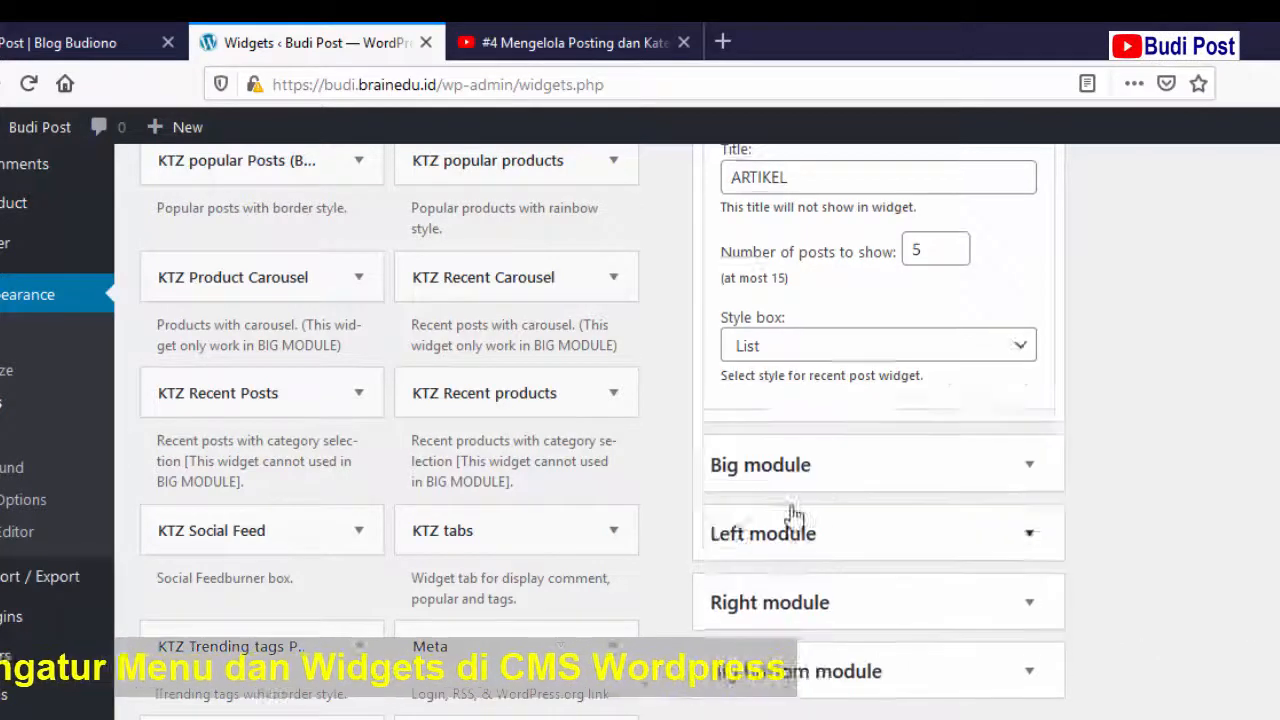
- Reload the blog front page to check the ARTIKEL widget's two posts, then return to Widgets
left_click(36, 42)
left_click(28, 83)
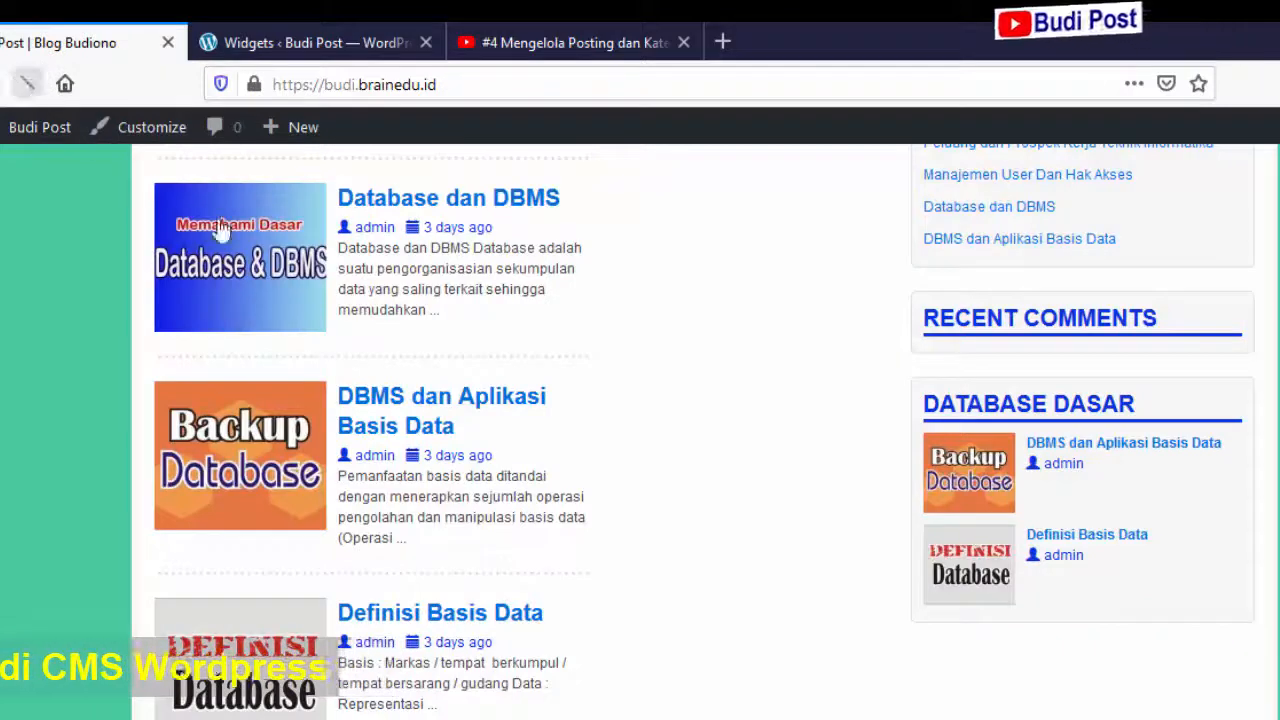
scroll(861, 541, "up", 5)
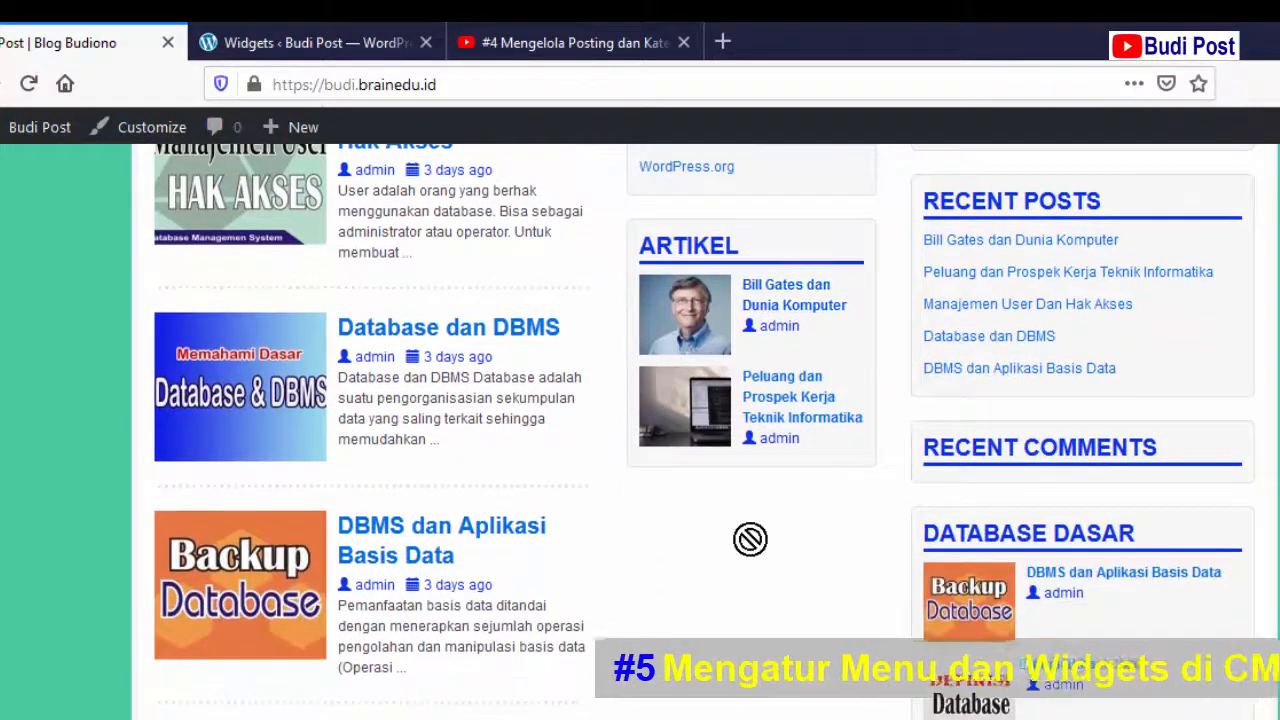
scroll(750, 539, "up", 5)
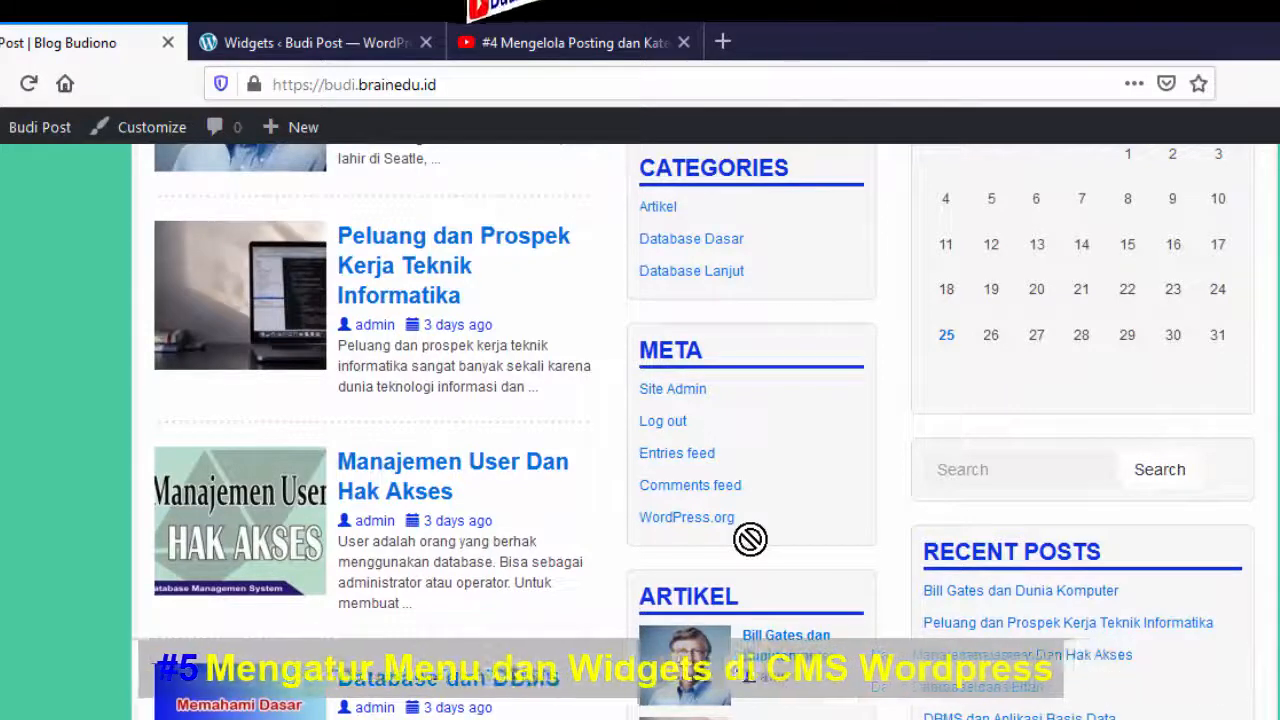
left_click(284, 40)
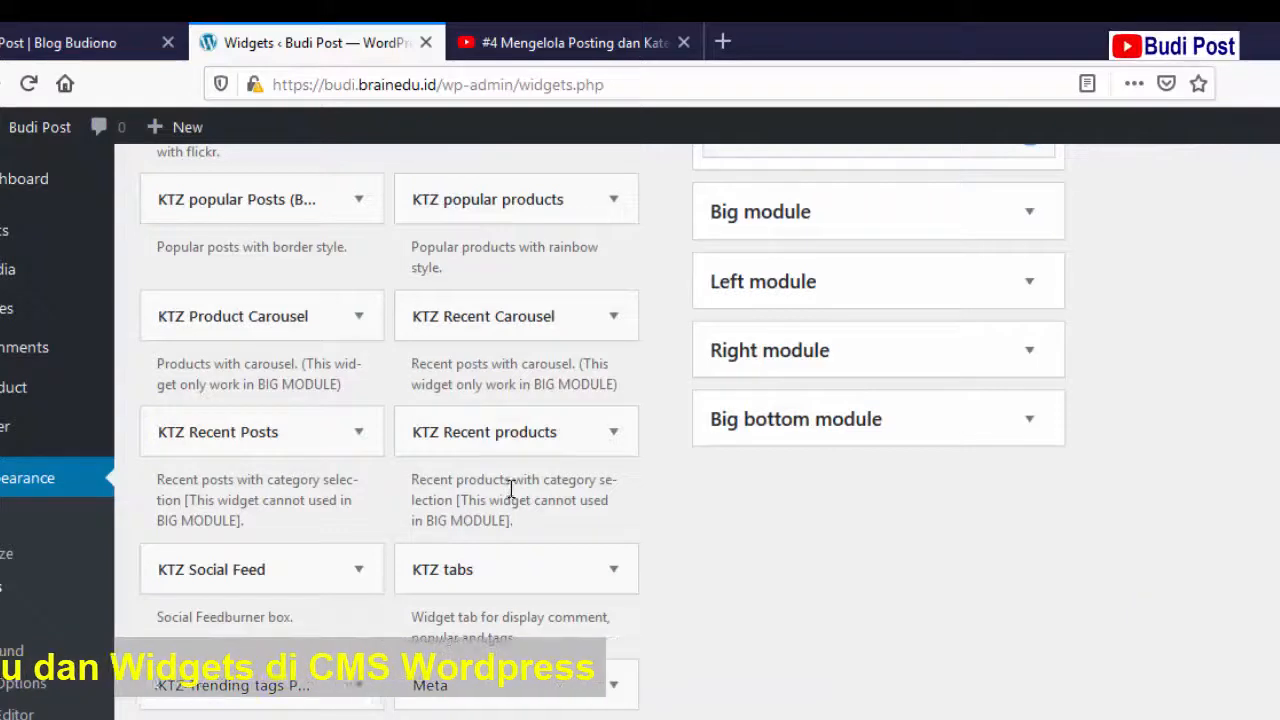
- Add a Gallery widget to the Left Sidebar, below the ARTIKEL widget
scroll(513, 500, "up", 3)
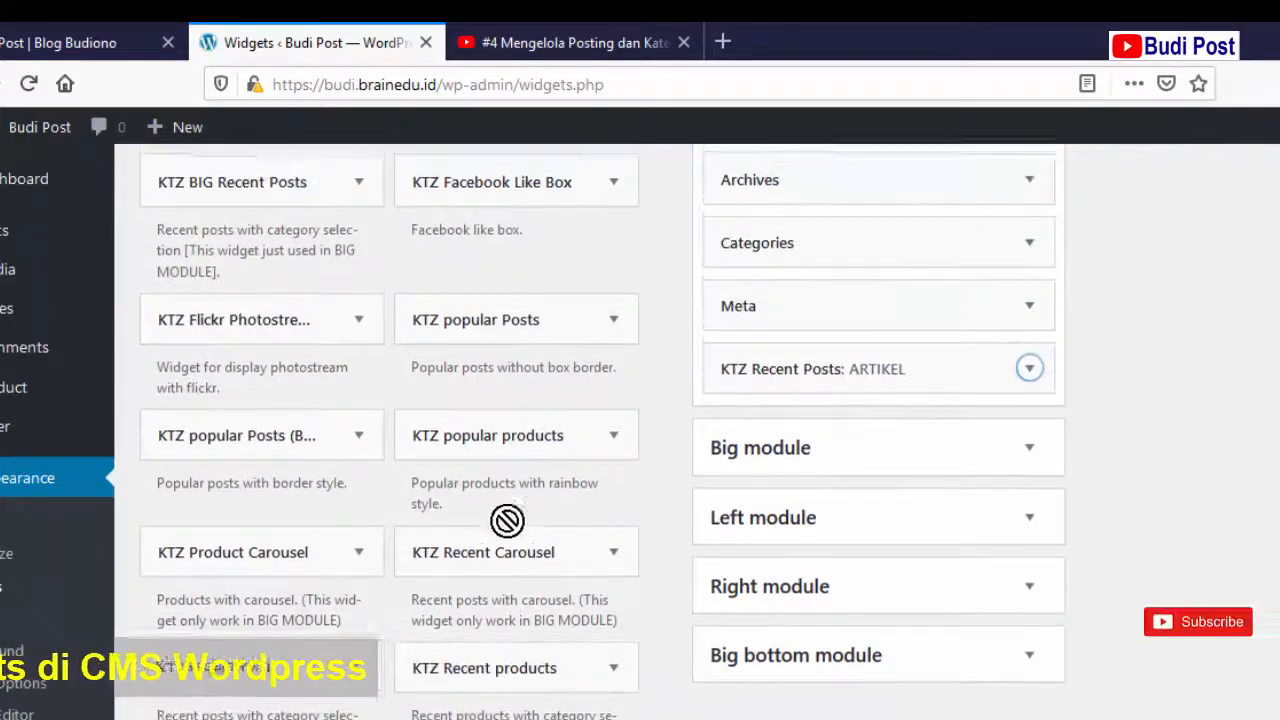
scroll(509, 510, "up", 4)
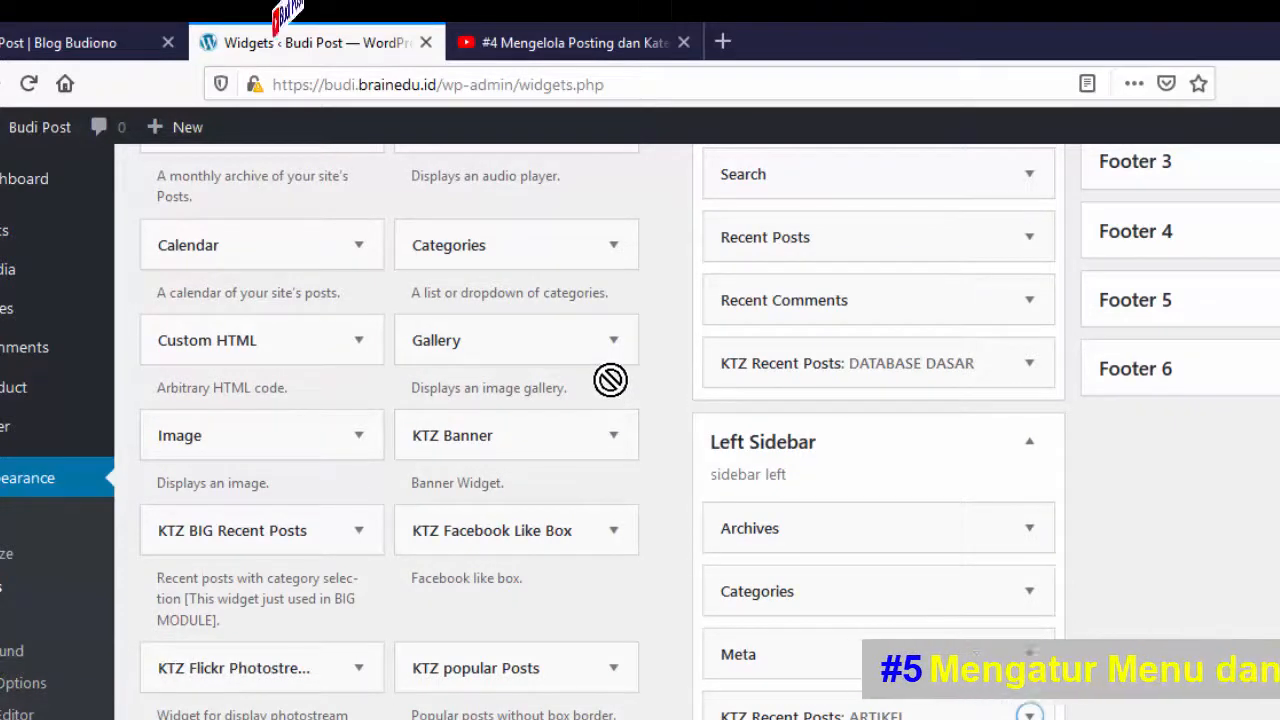
left_click(615, 345)
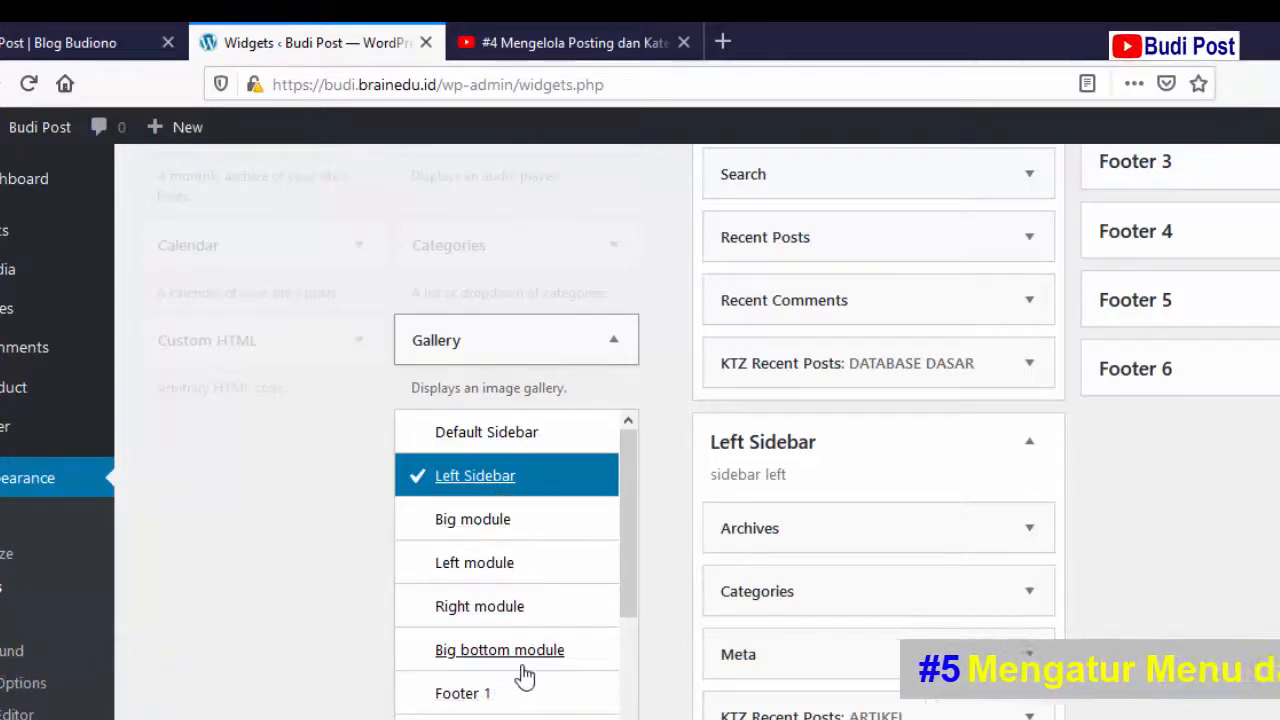
scroll(525, 677, "down", 3)
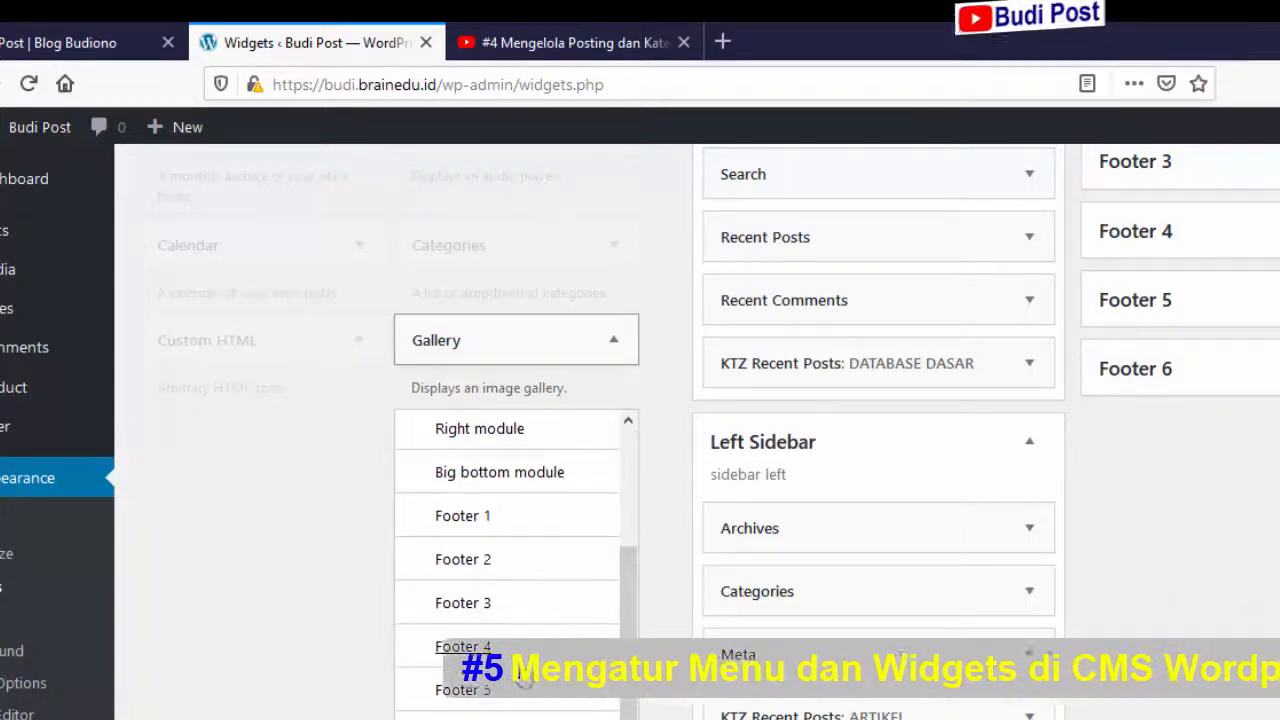
scroll(510, 650, "up", 3)
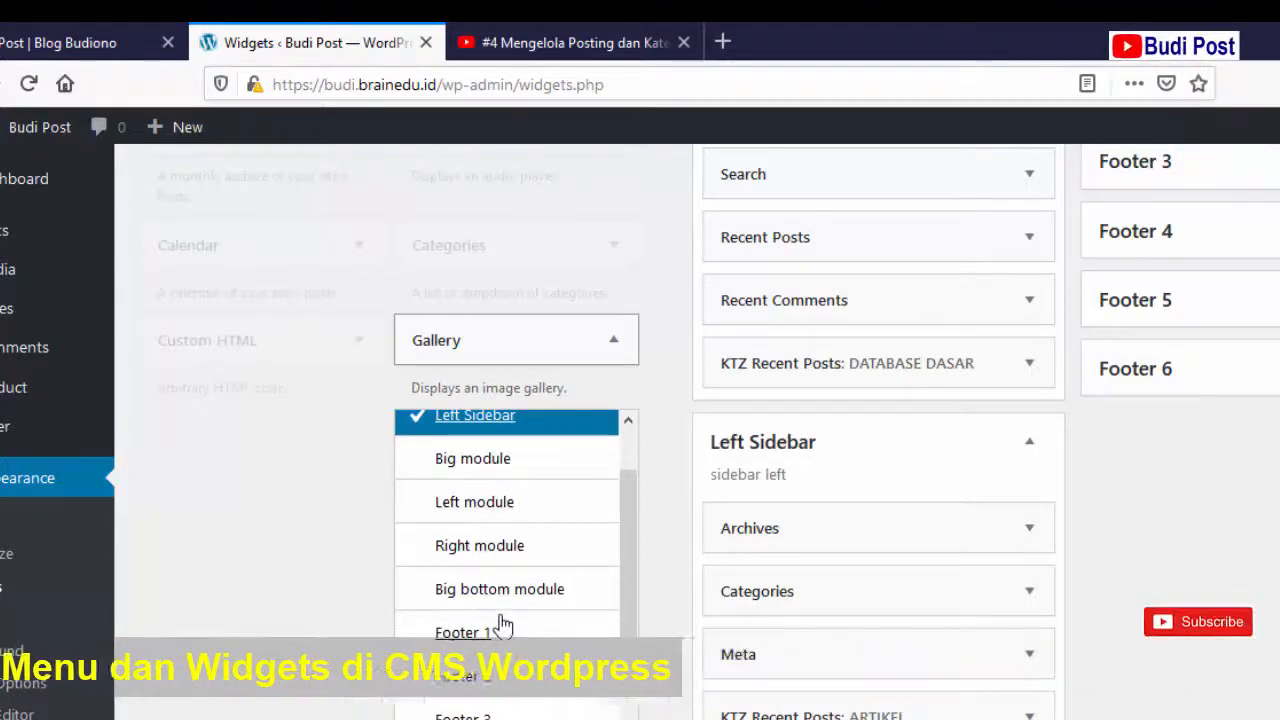
scroll(503, 625, "up", 1)
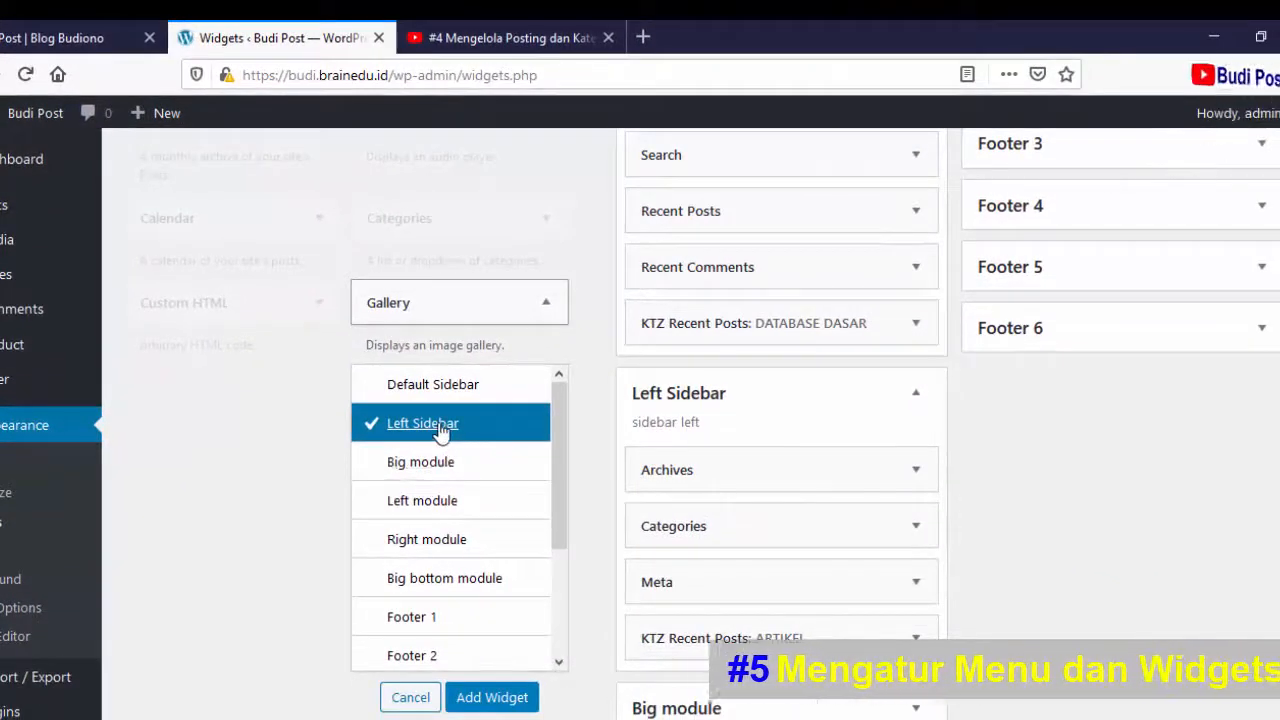
left_click(481, 700)
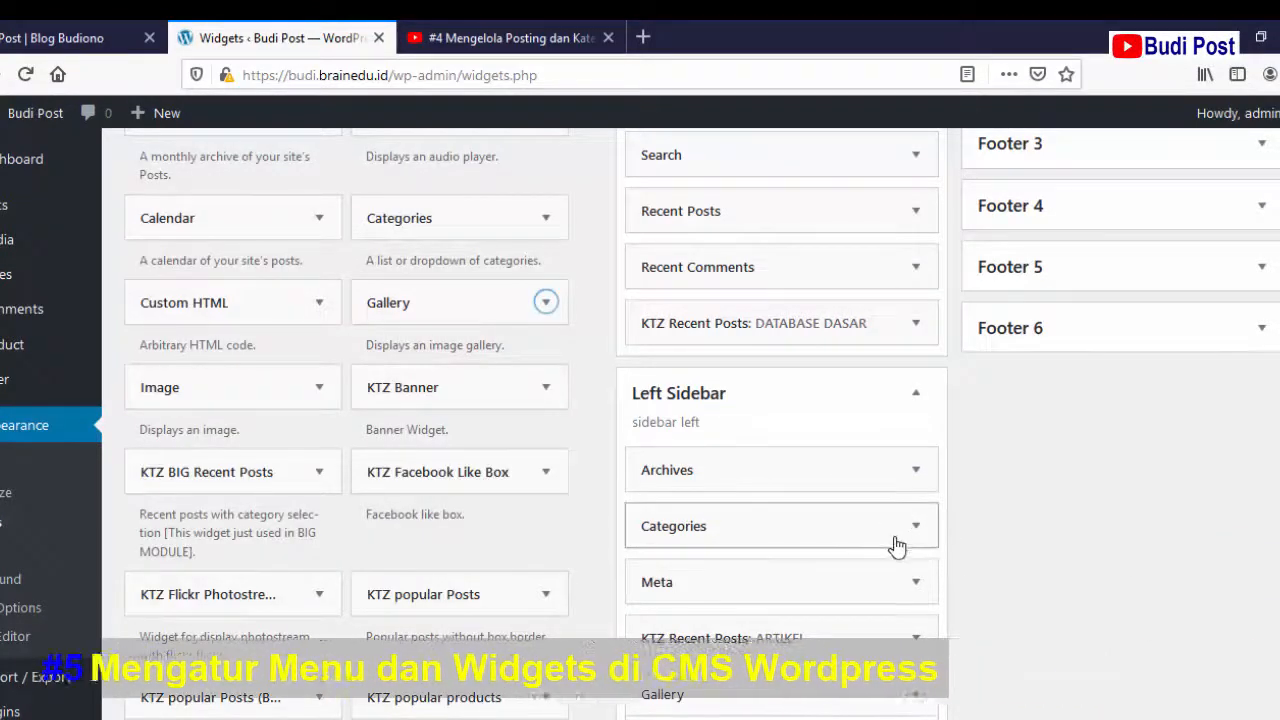
scroll(897, 545, "down", 3)
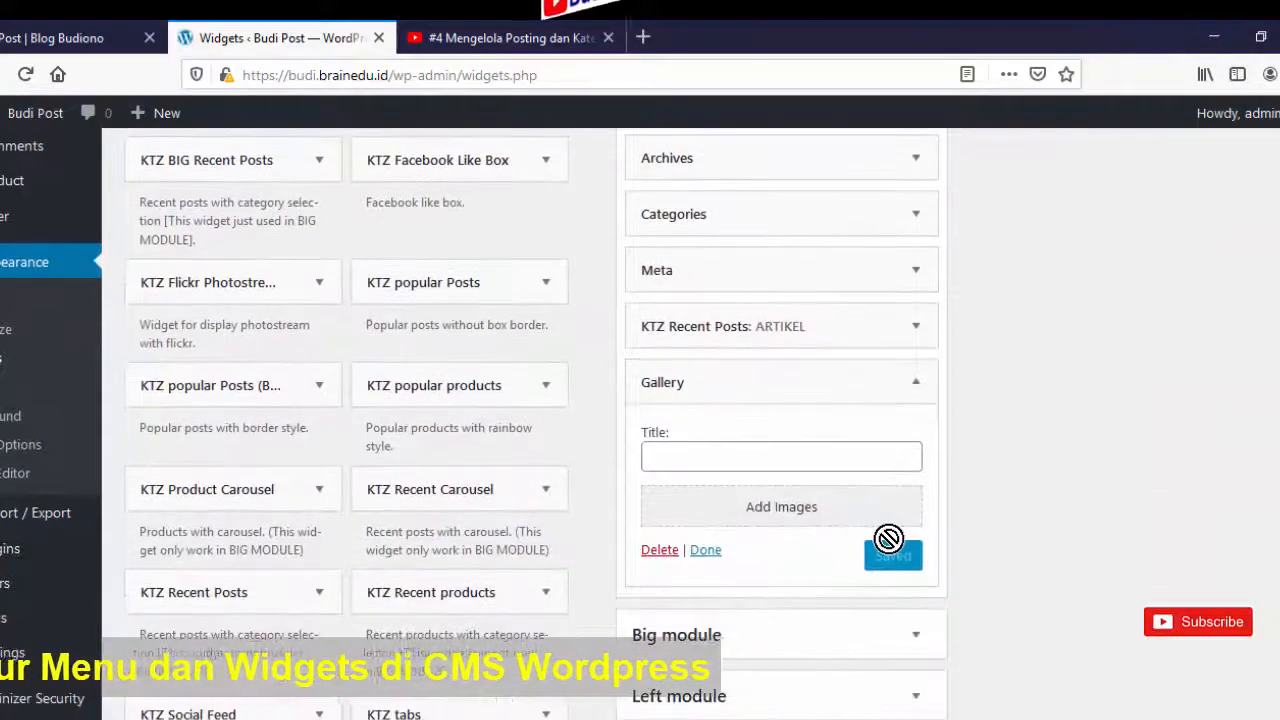
- Enter BRAIN EDUCATION as the Gallery widget's title and open the Add Images media library
scroll(888, 538, "down", 1)
left_click(777, 350)
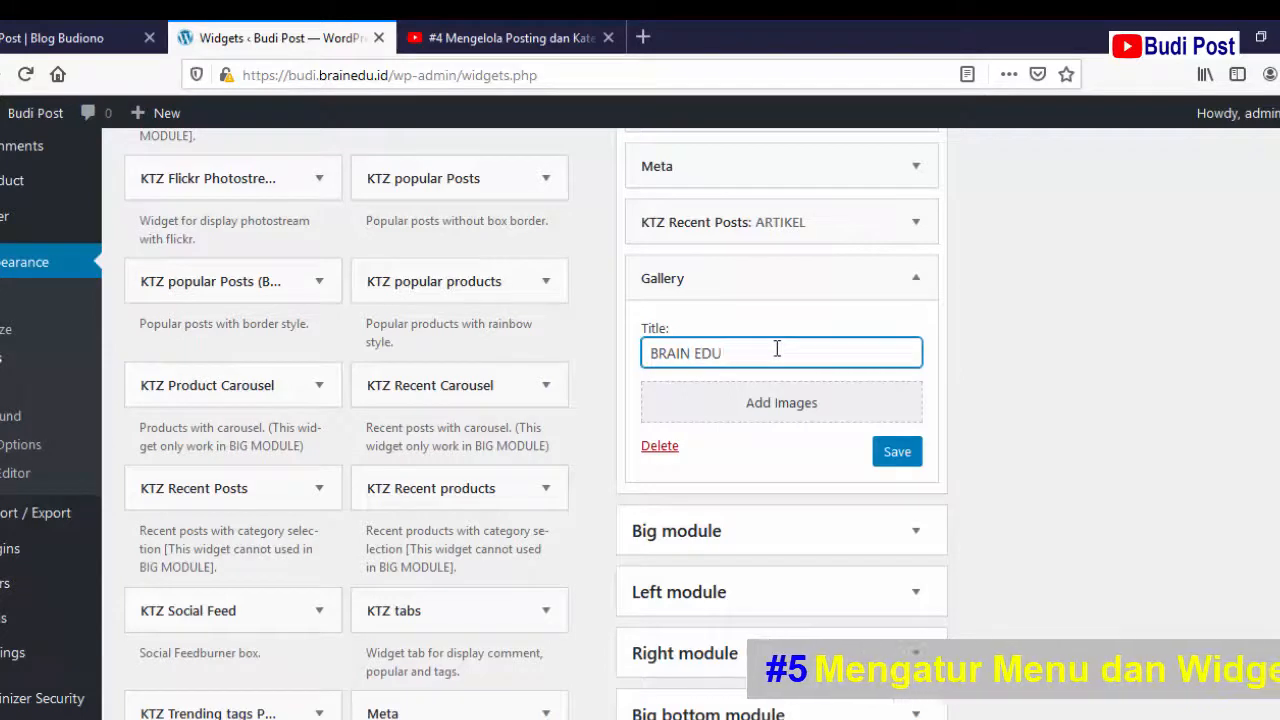
type("CATION")
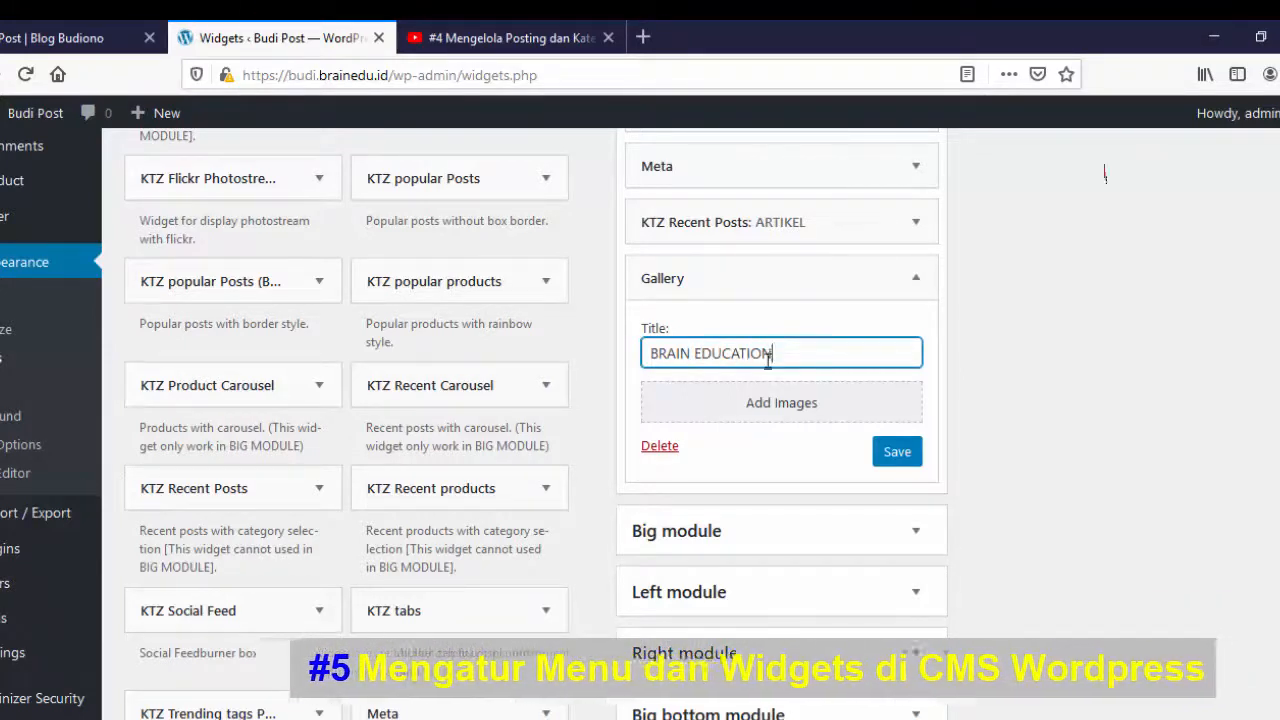
left_click(767, 405)
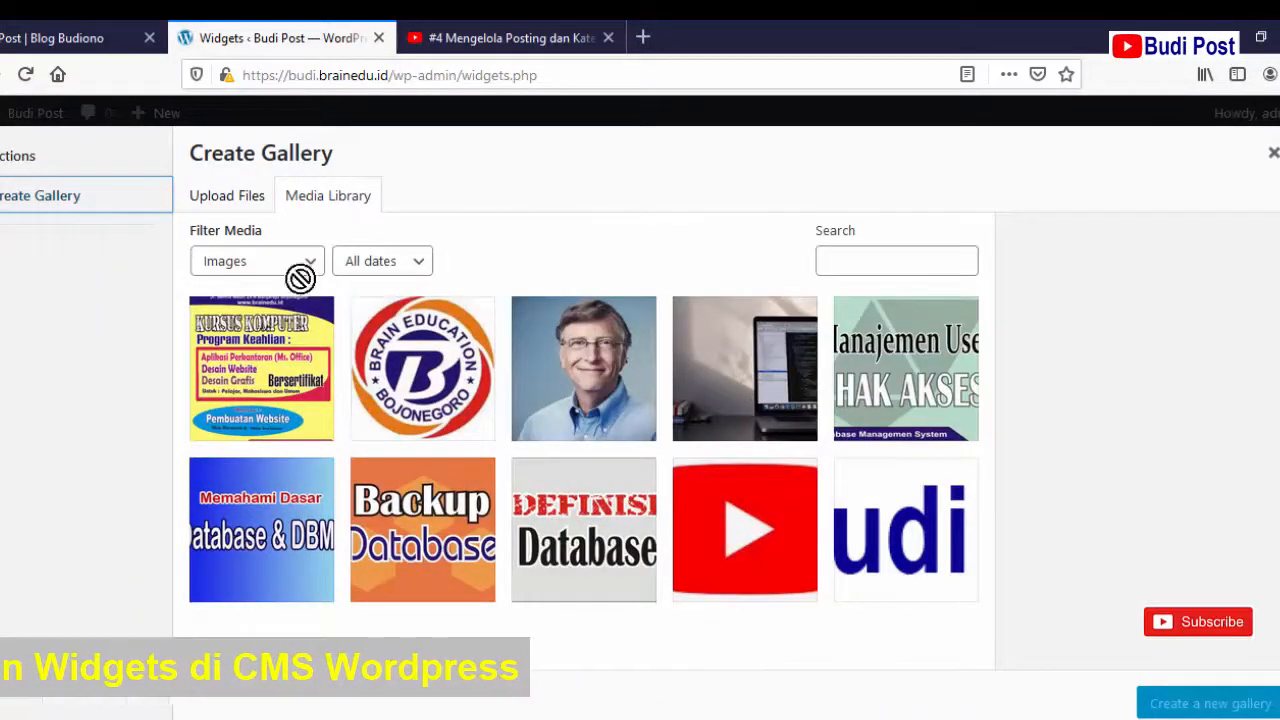
- Select the Kursus Komputer poster, caption it 'Brain Education', and insert it as a new gallery
left_click(277, 337)
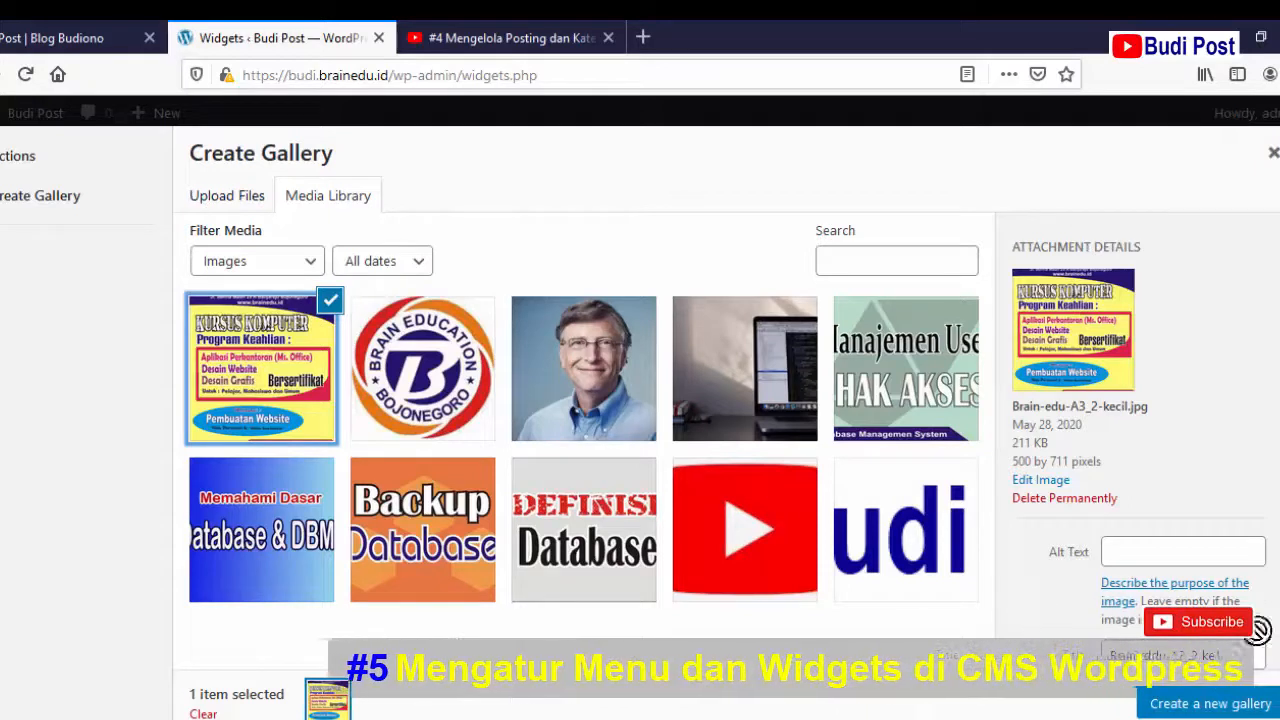
scroll(1140, 420, "down", 1)
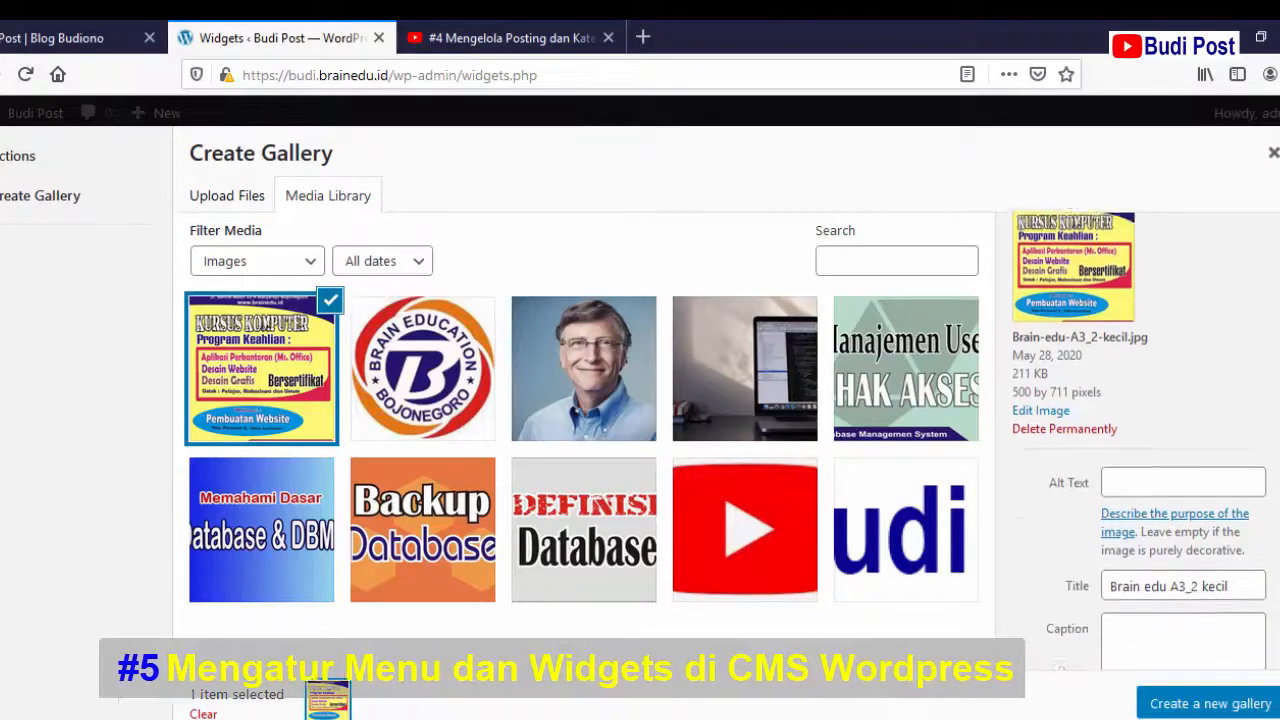
scroll(1208, 575, "down", 1)
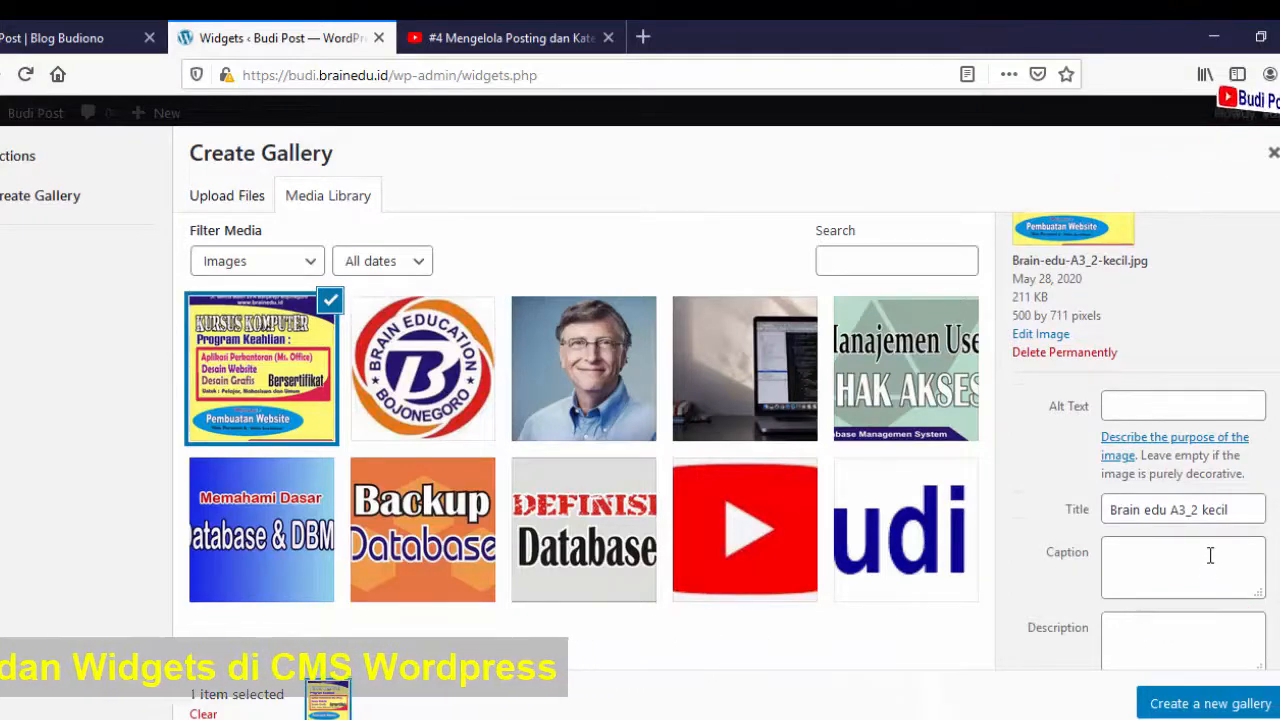
left_click(1210, 556)
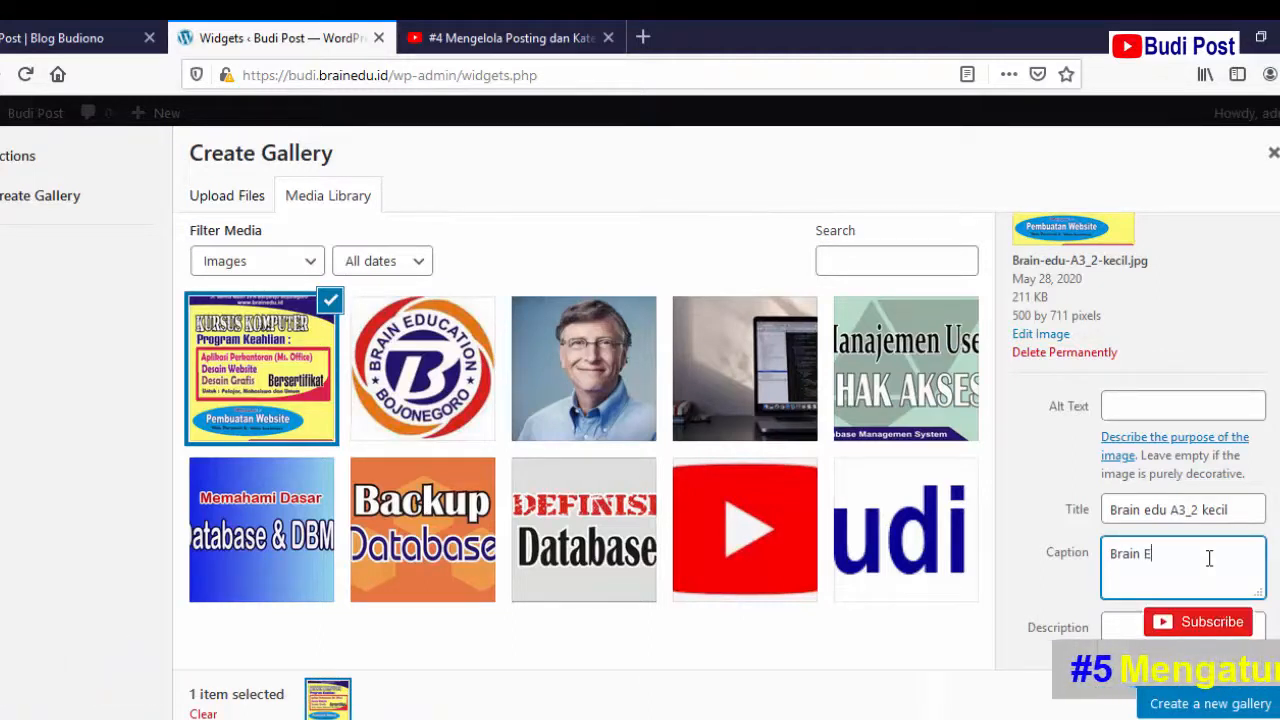
type("Brain Educat")
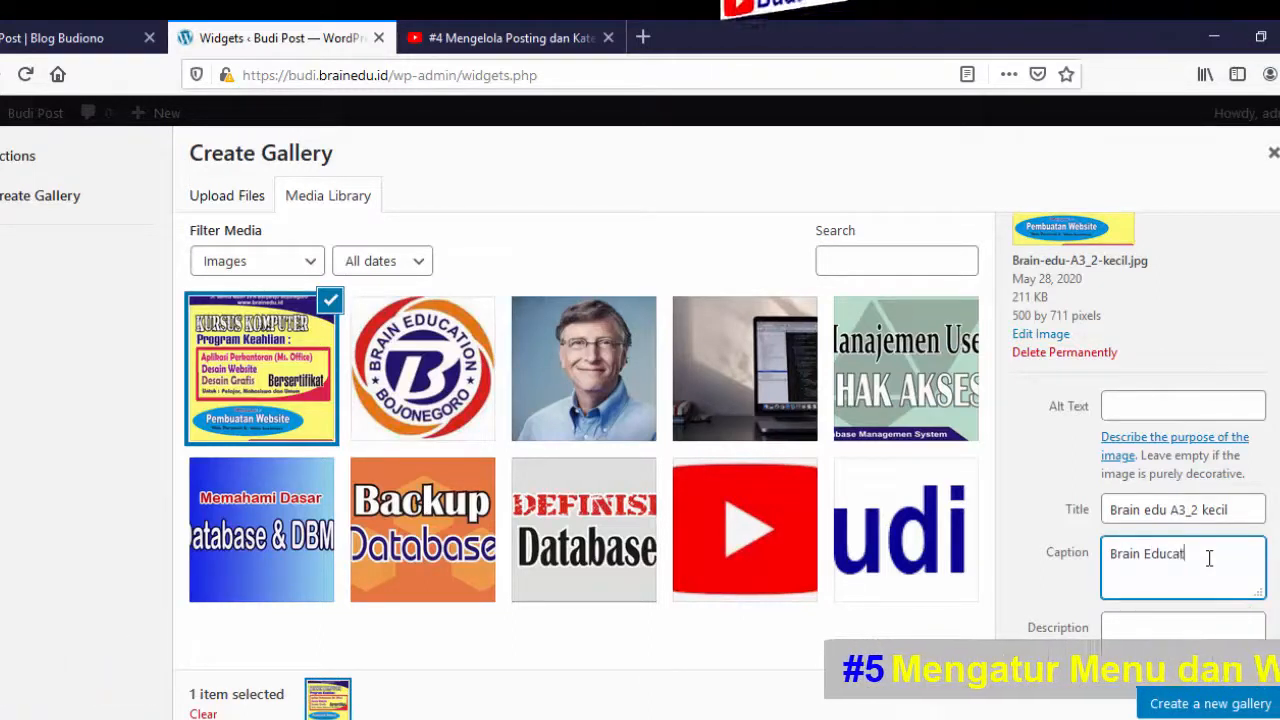
type("ion")
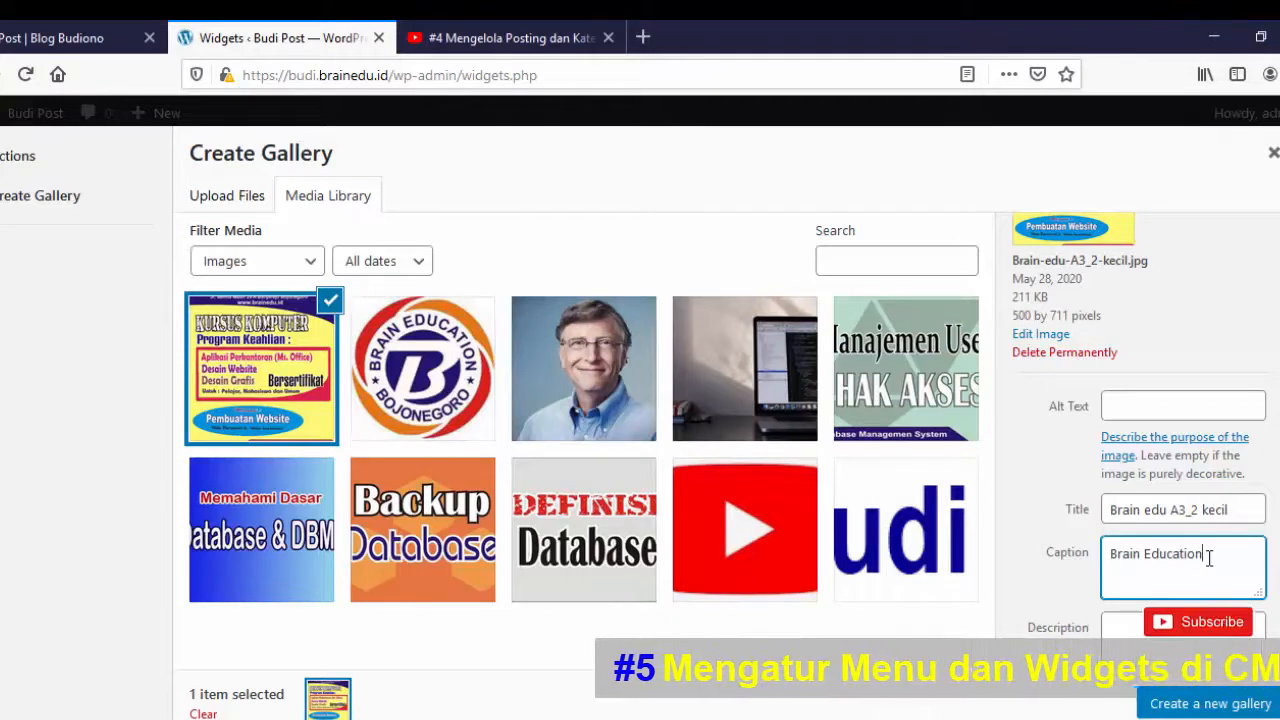
left_click(1210, 706)
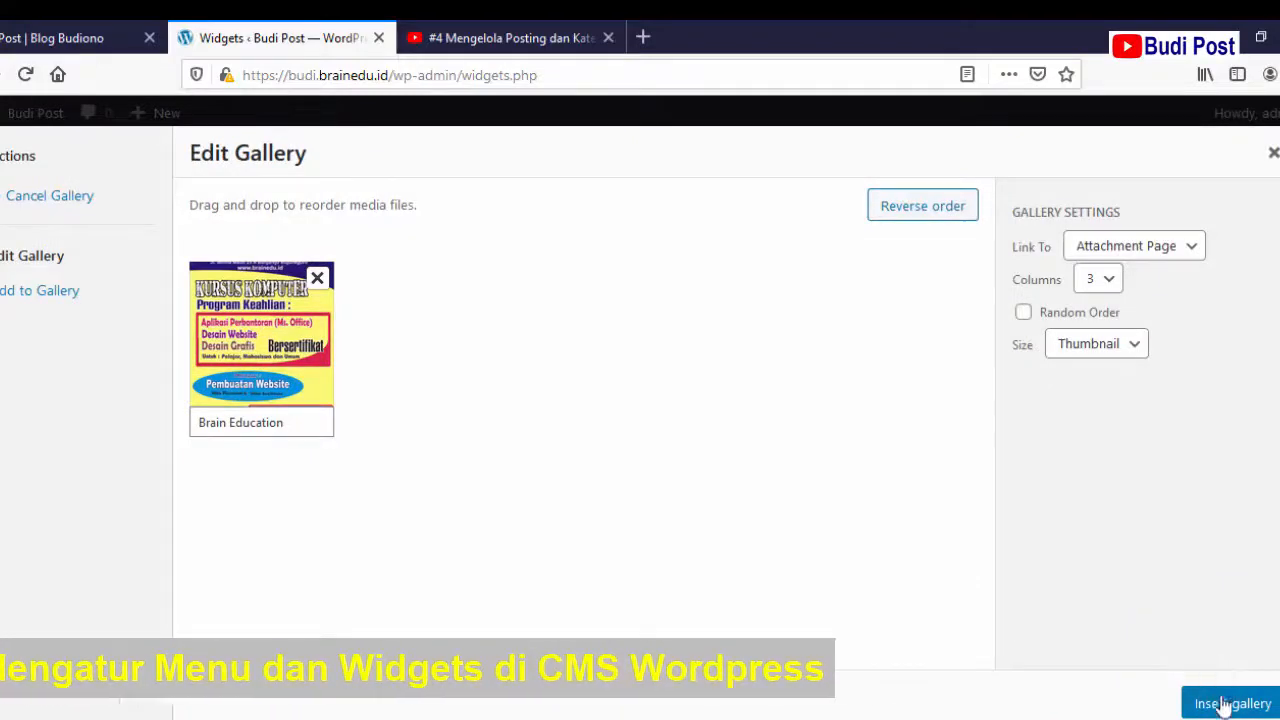
left_click(1225, 705)
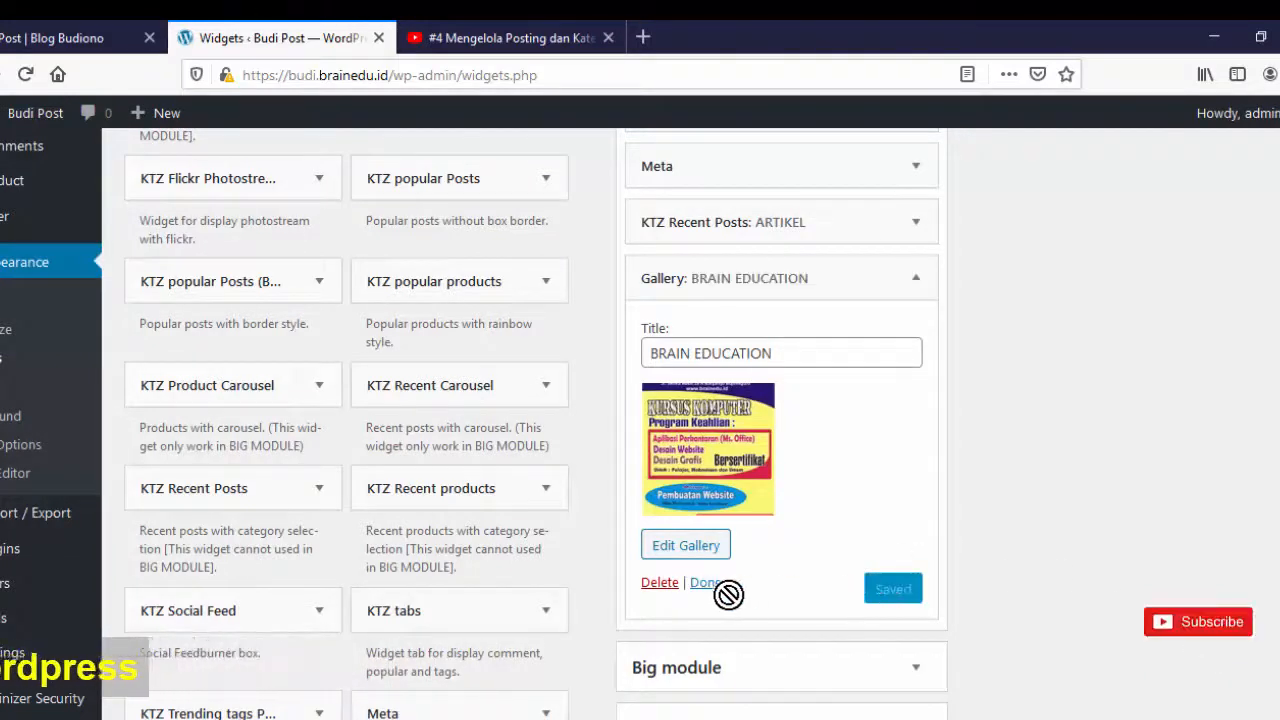
- Close the gallery widget and check the BRAIN EDUCATION gallery in the blog's sidebar, then return to Widgets
left_click(706, 583)
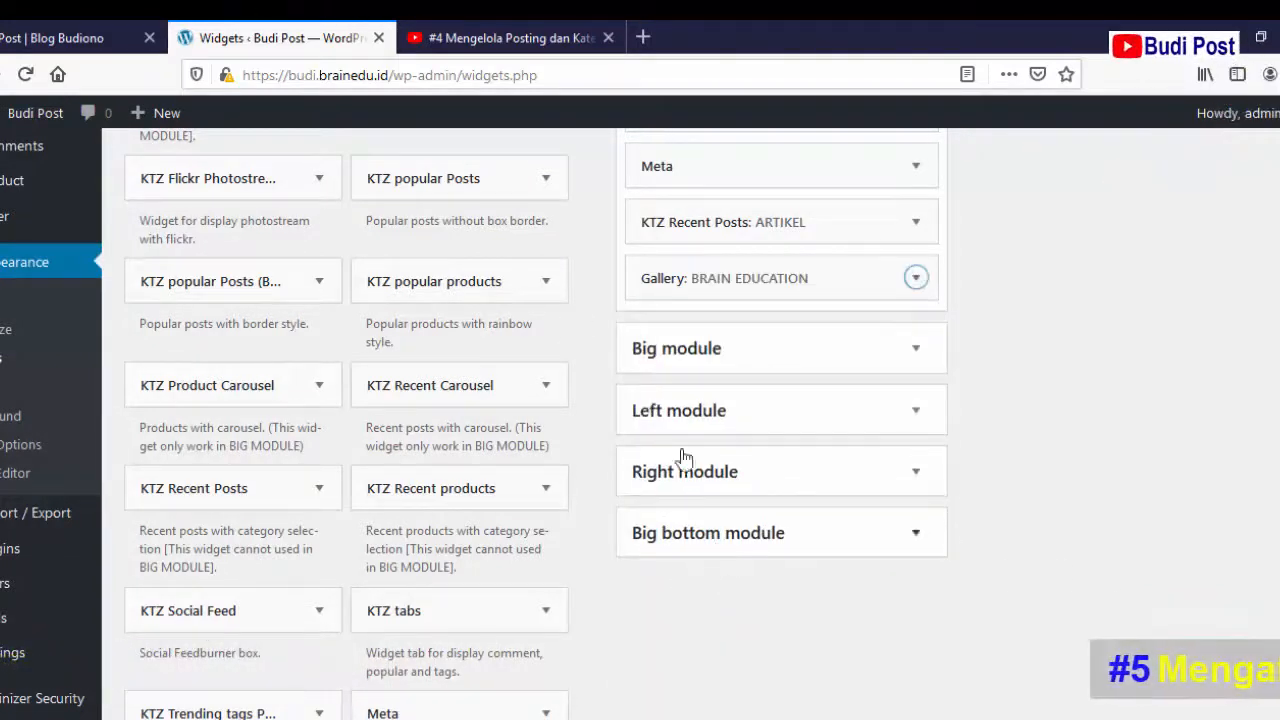
left_click(40, 36)
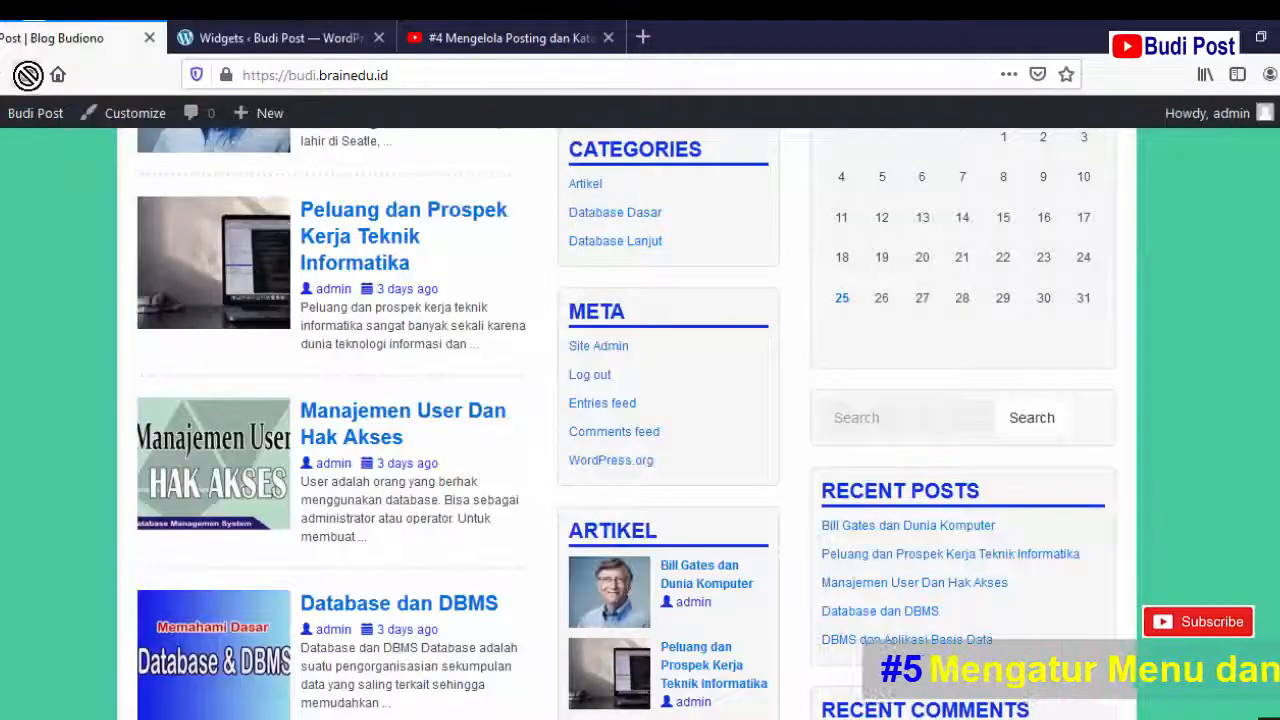
scroll(960, 451, "down", 5)
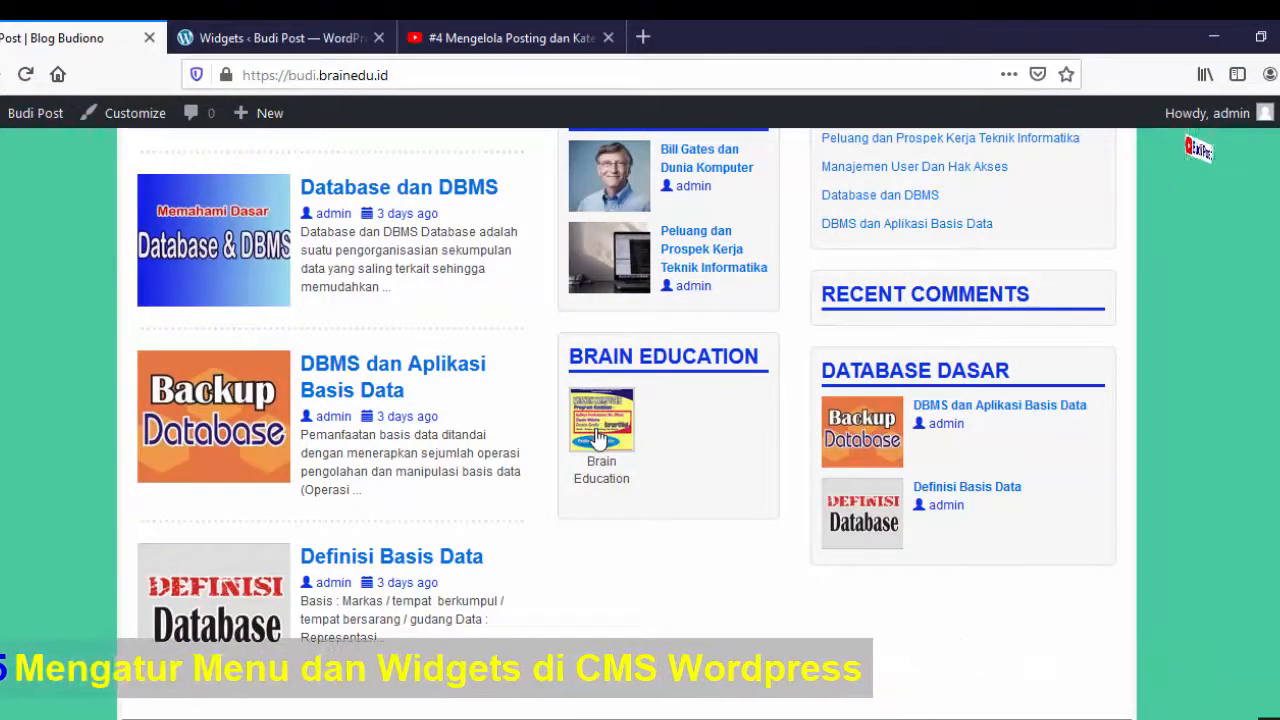
left_click(272, 36)
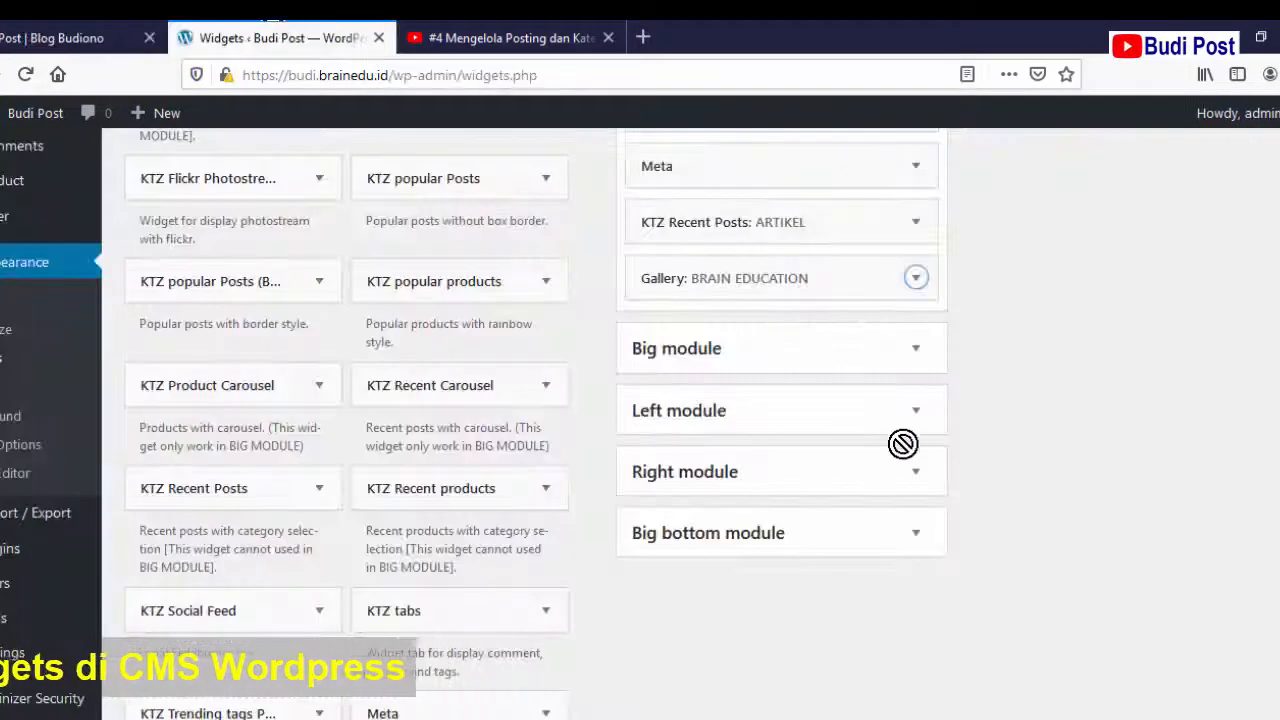
- Change the BRAIN EDUCATION gallery's image size from Thumbnail to Full Size, then save and collapse it
left_click(917, 280)
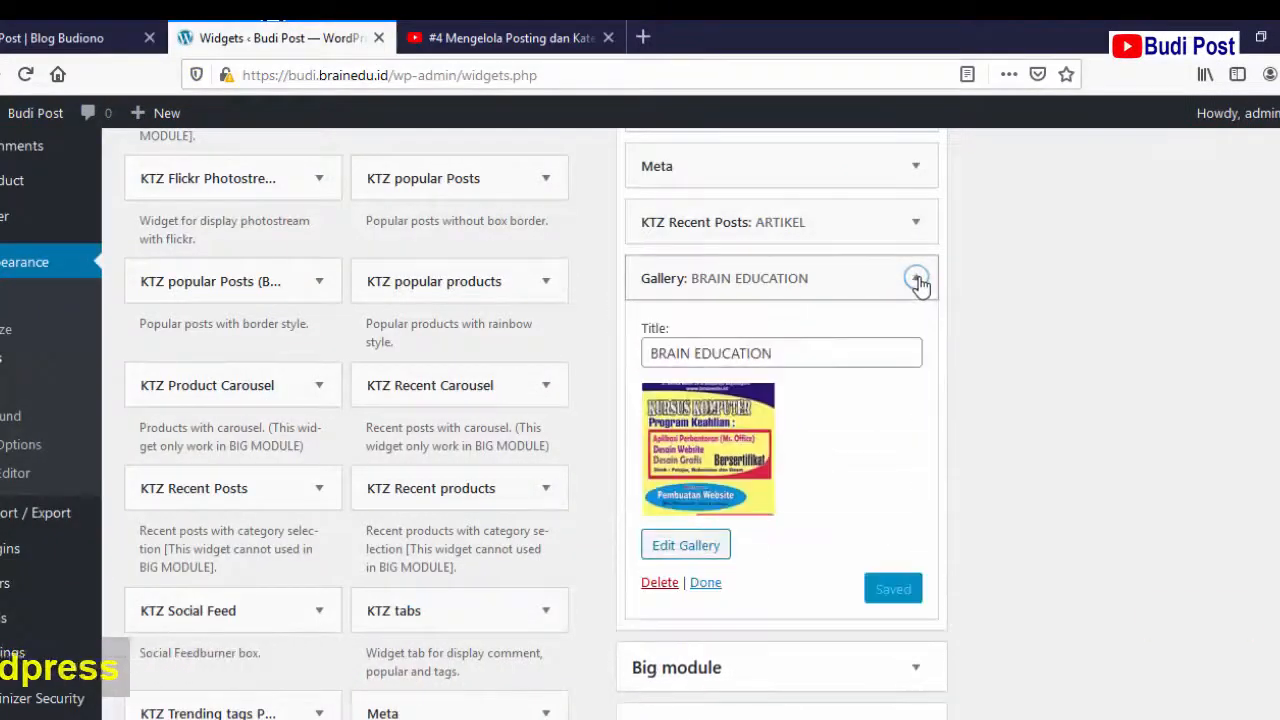
left_click(706, 546)
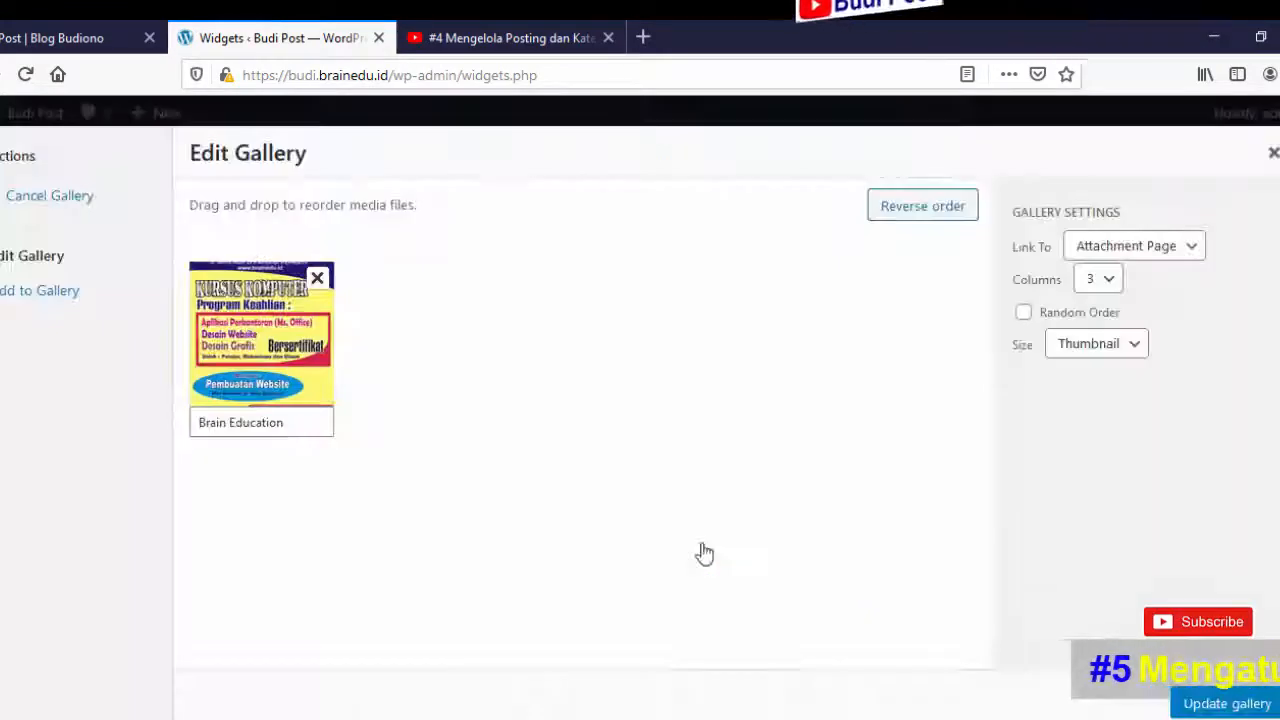
left_click(1134, 344)
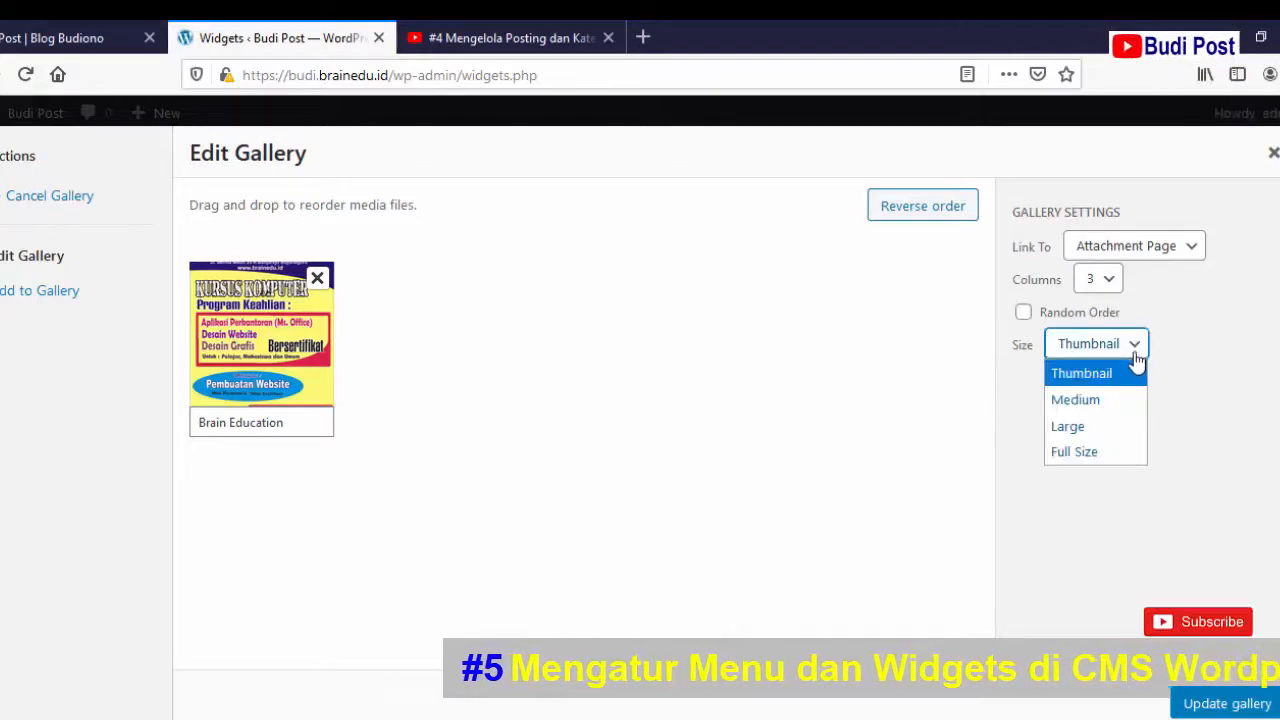
left_click(1111, 451)
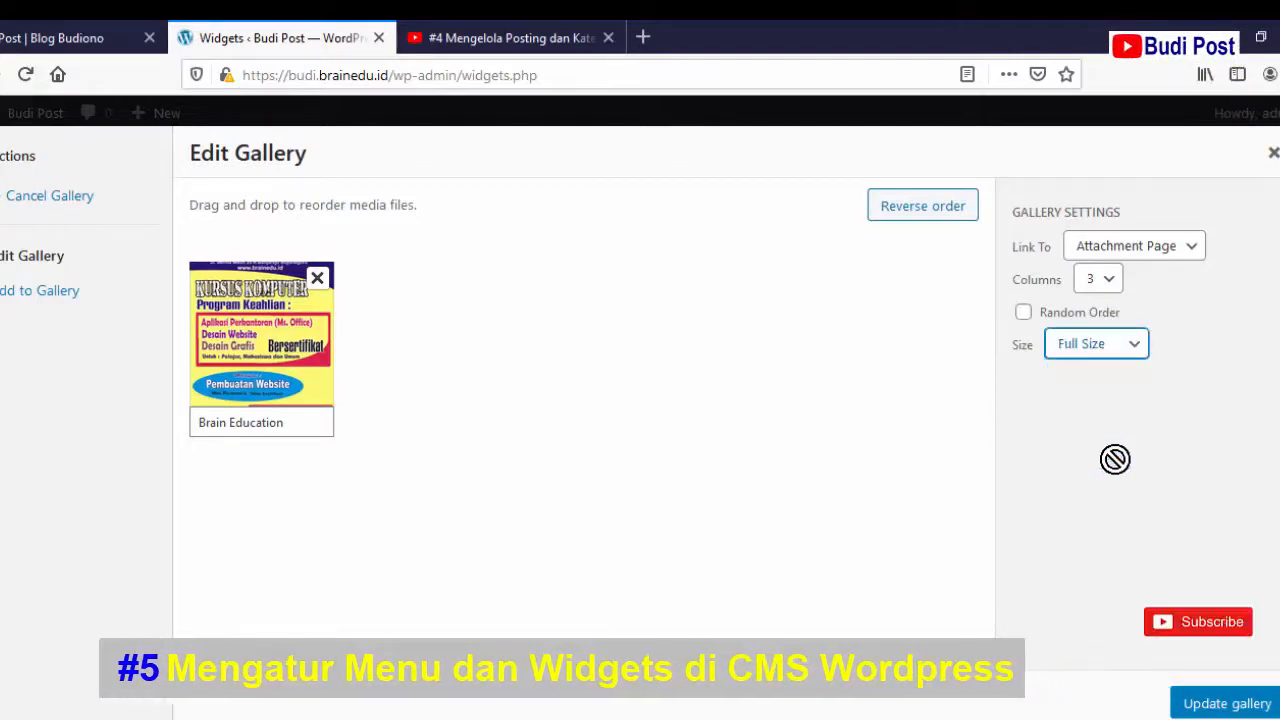
left_click(1227, 703)
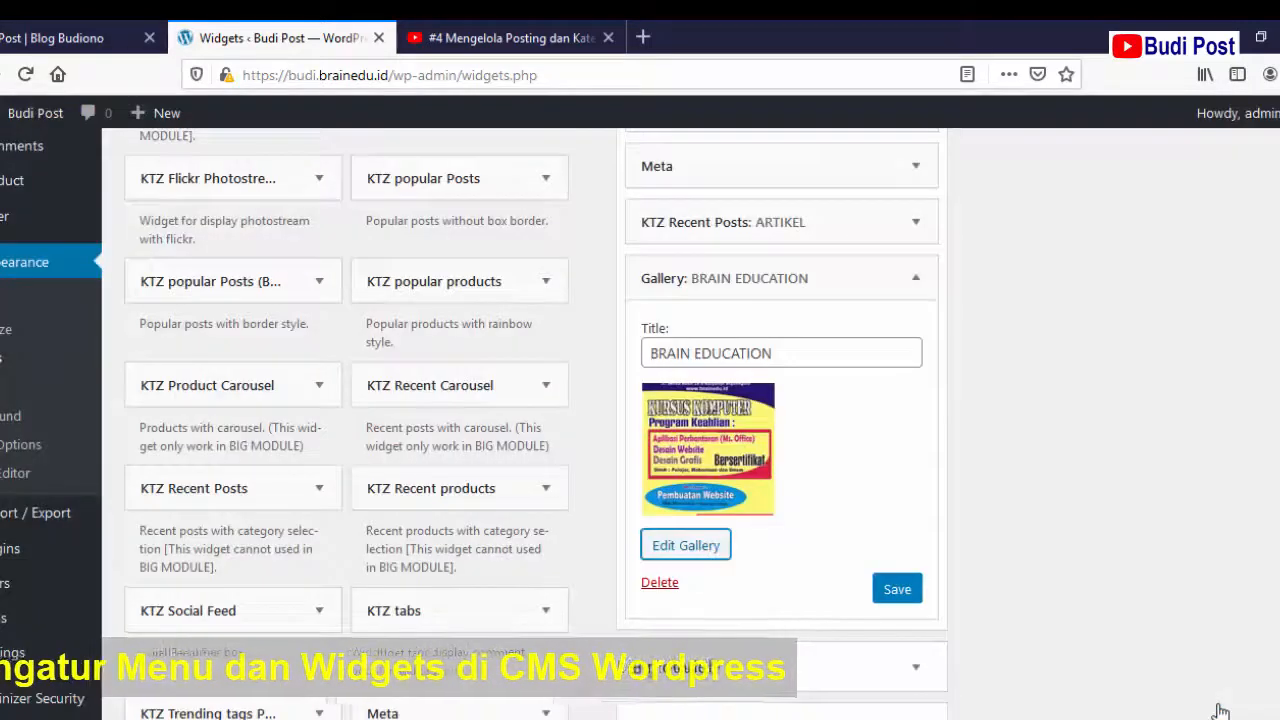
left_click(895, 590)
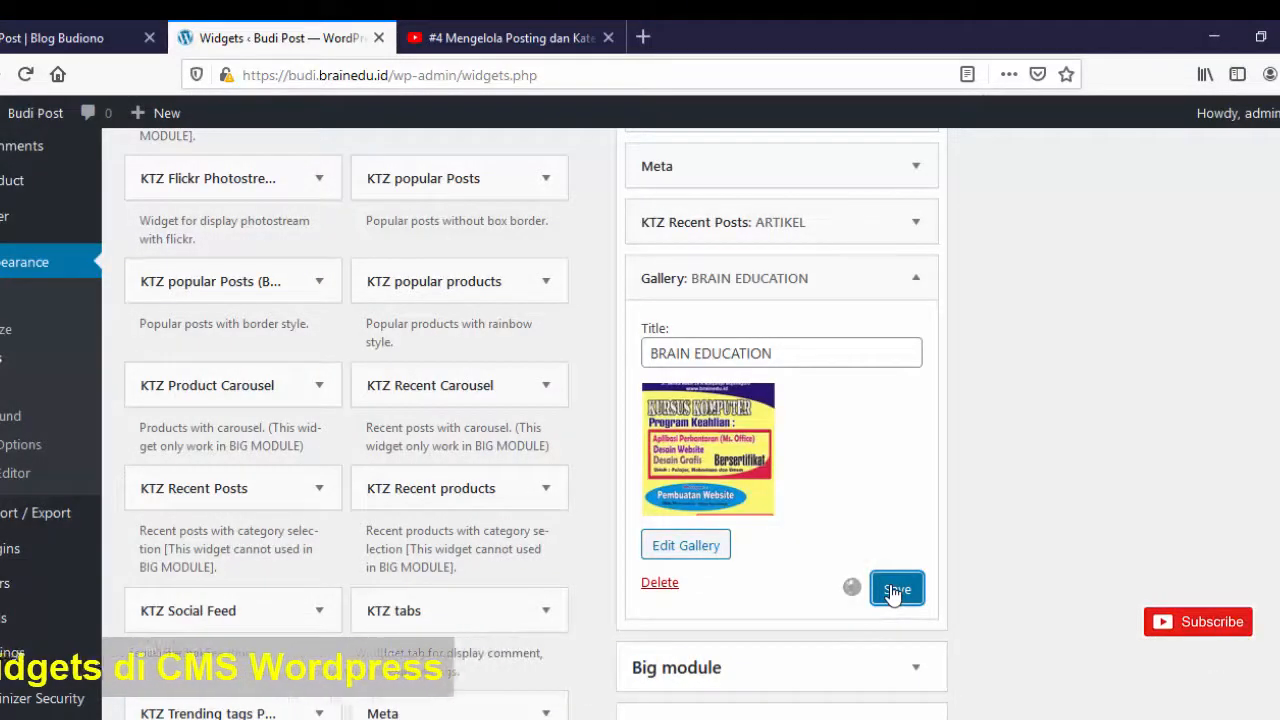
left_click(704, 583)
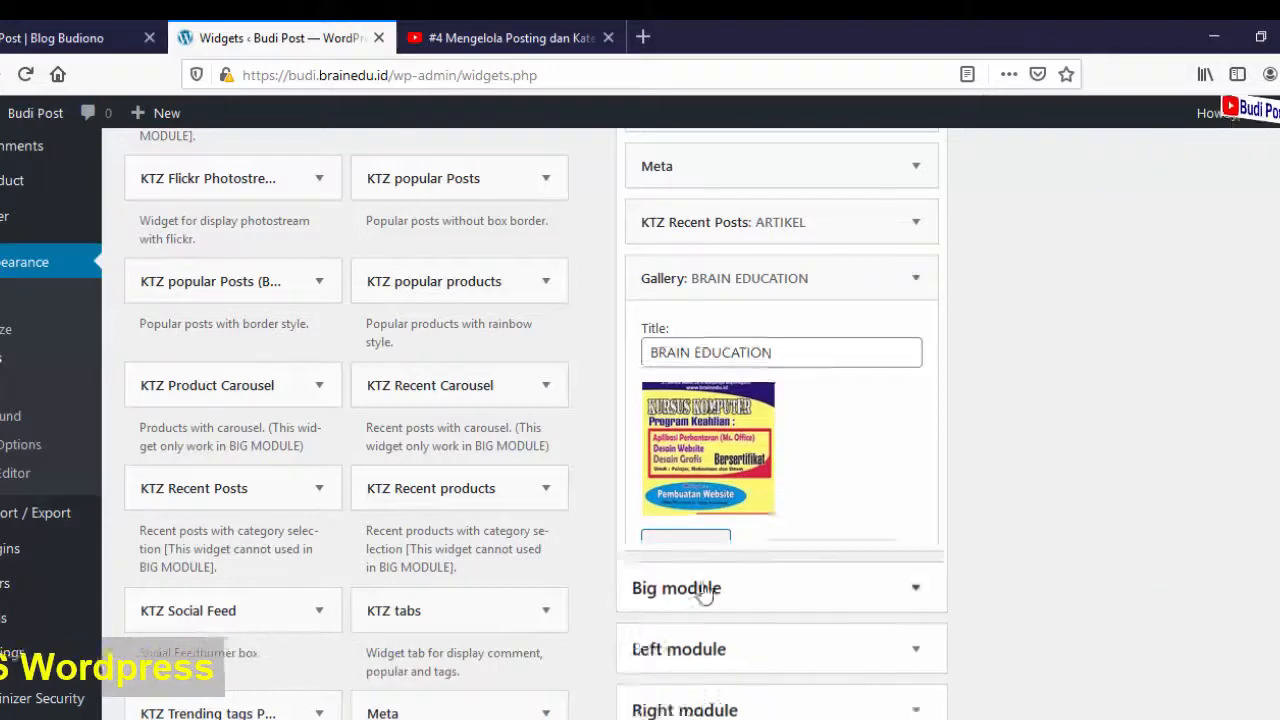
left_click(35, 38)
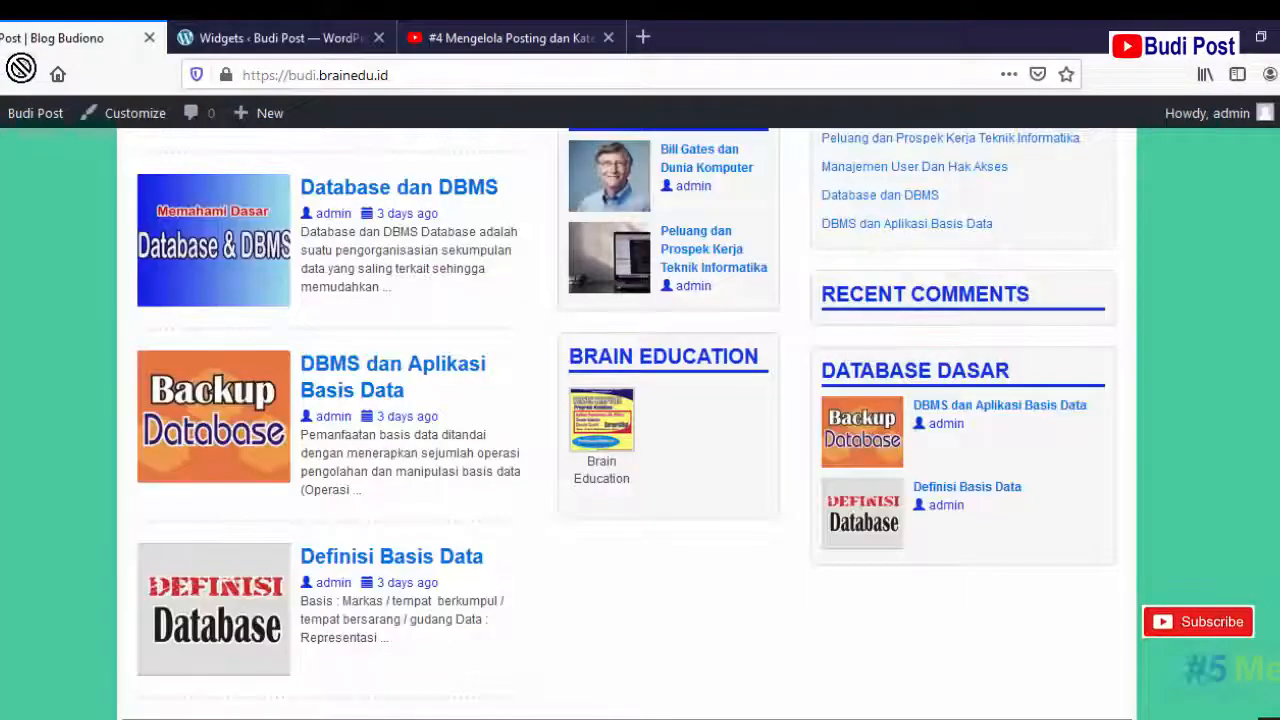
left_click(25, 75)
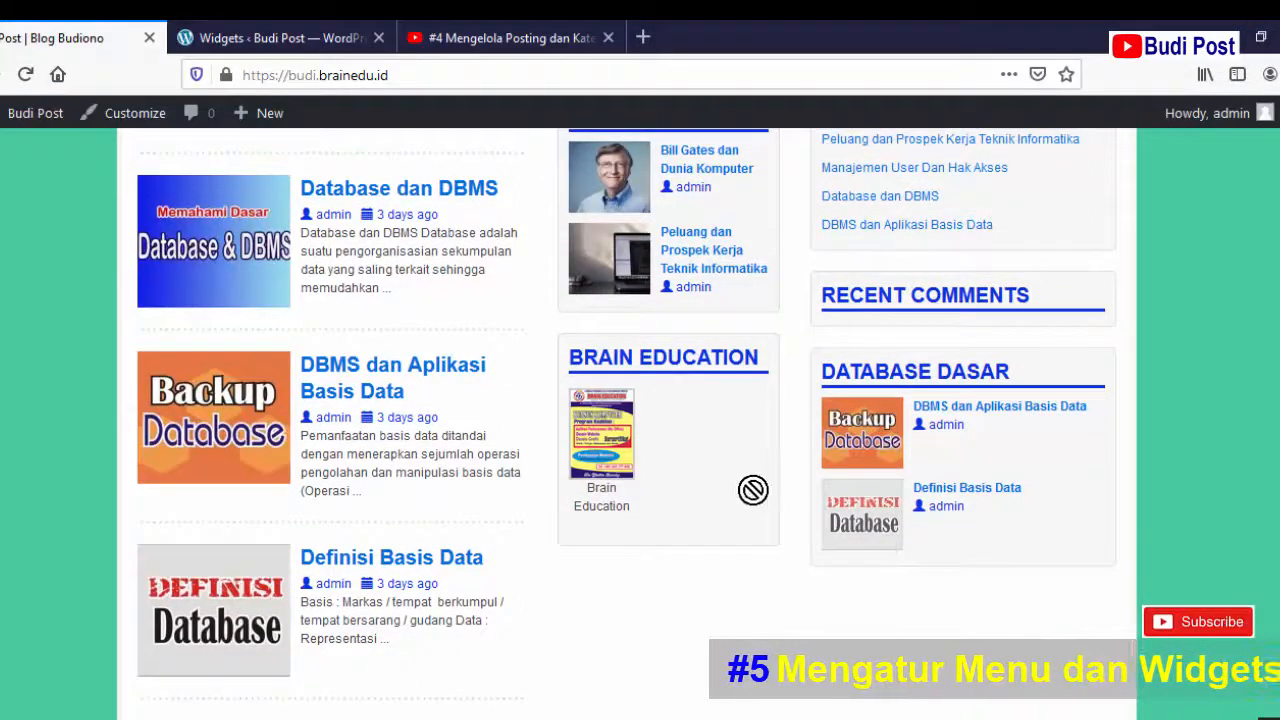
left_click_drag(680, 464, 649, 487)
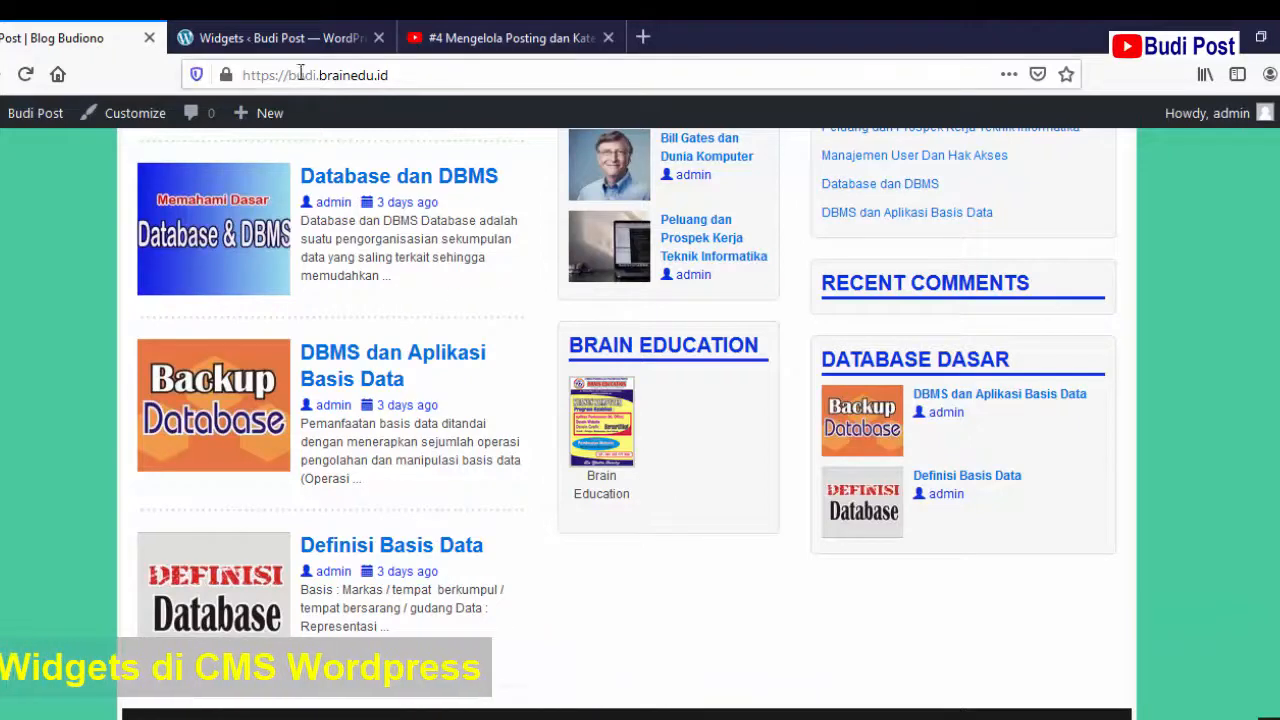
left_click_drag(282, 38, 318, 118)
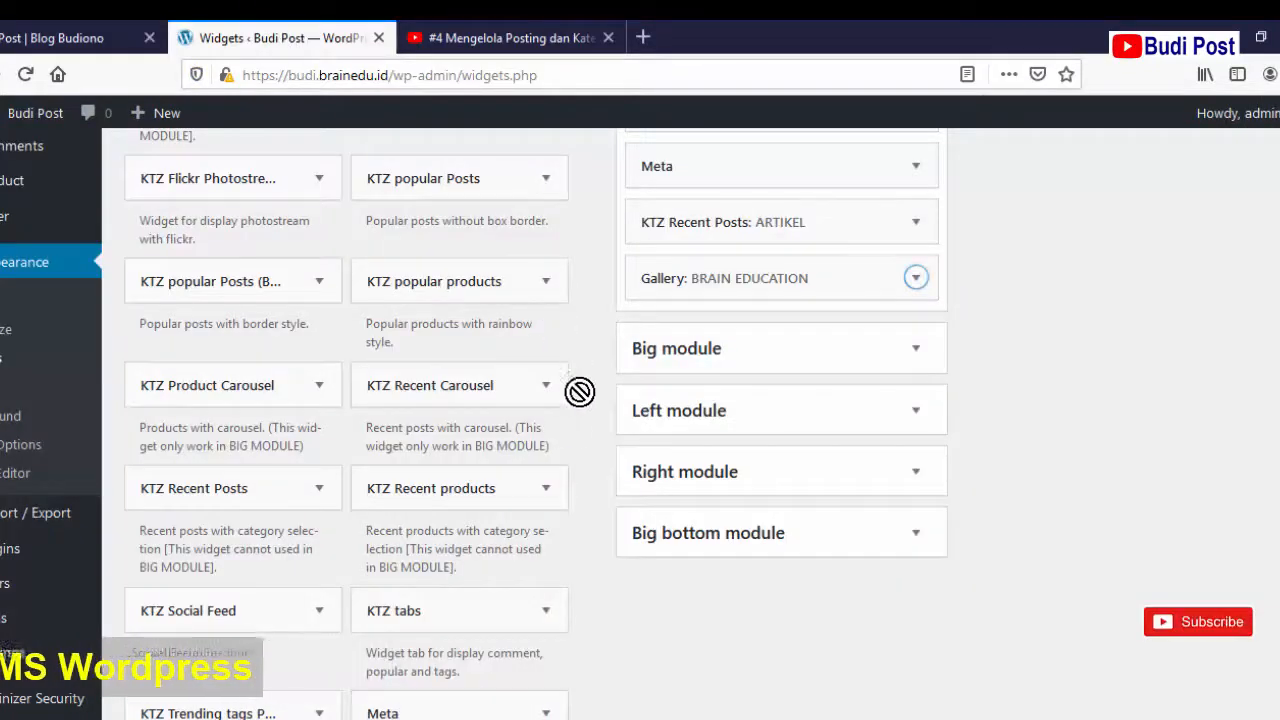
- Add a Video widget to the Default Sidebar
scroll(562, 438, "down", 4)
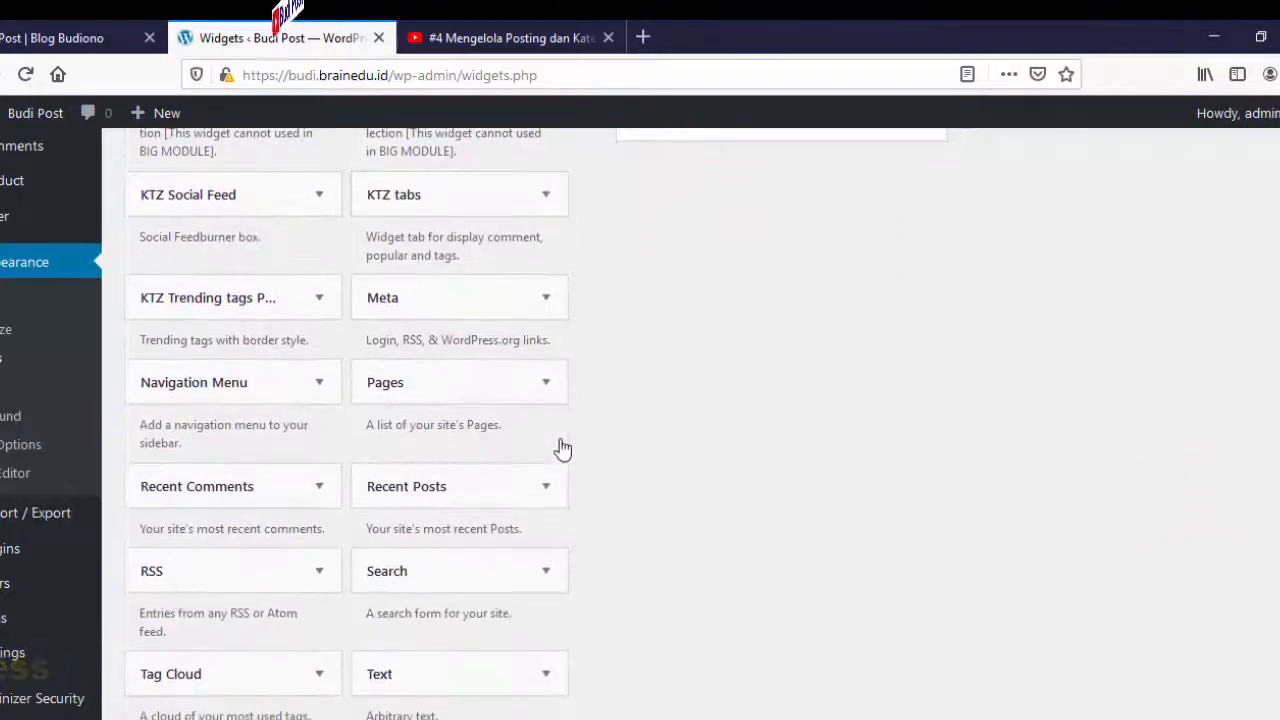
scroll(558, 441, "down", 3)
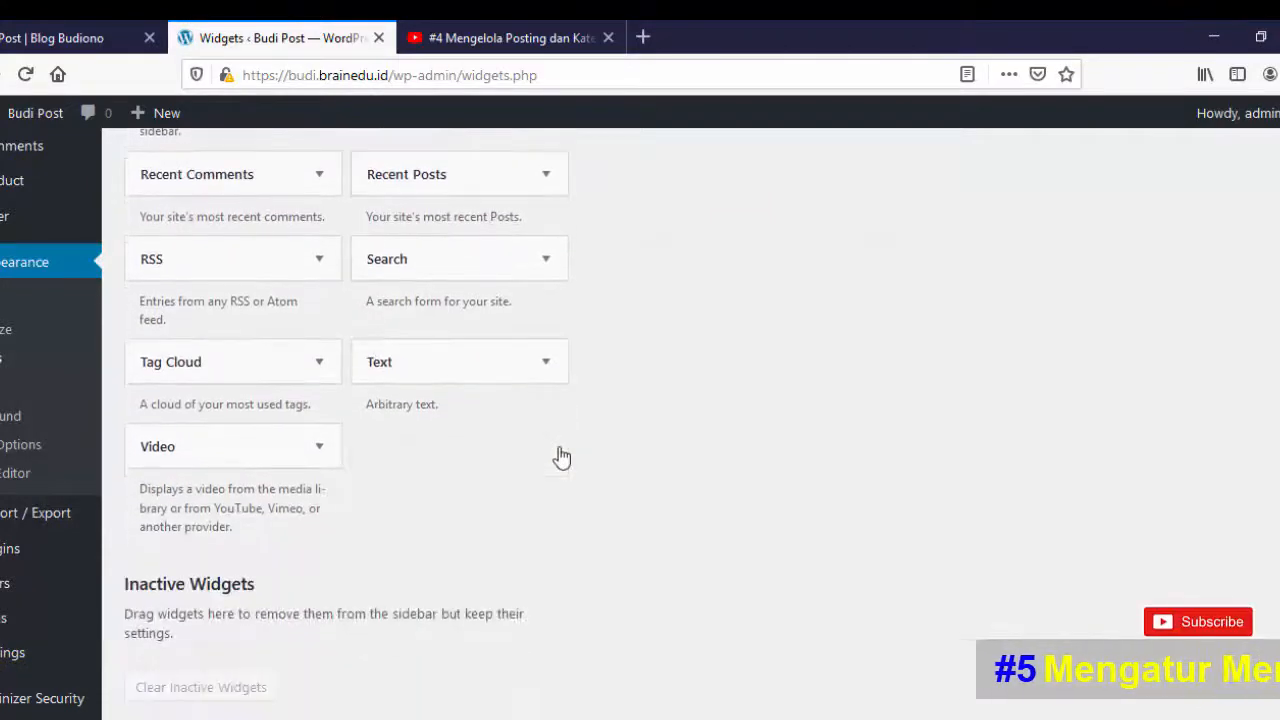
left_click(319, 451)
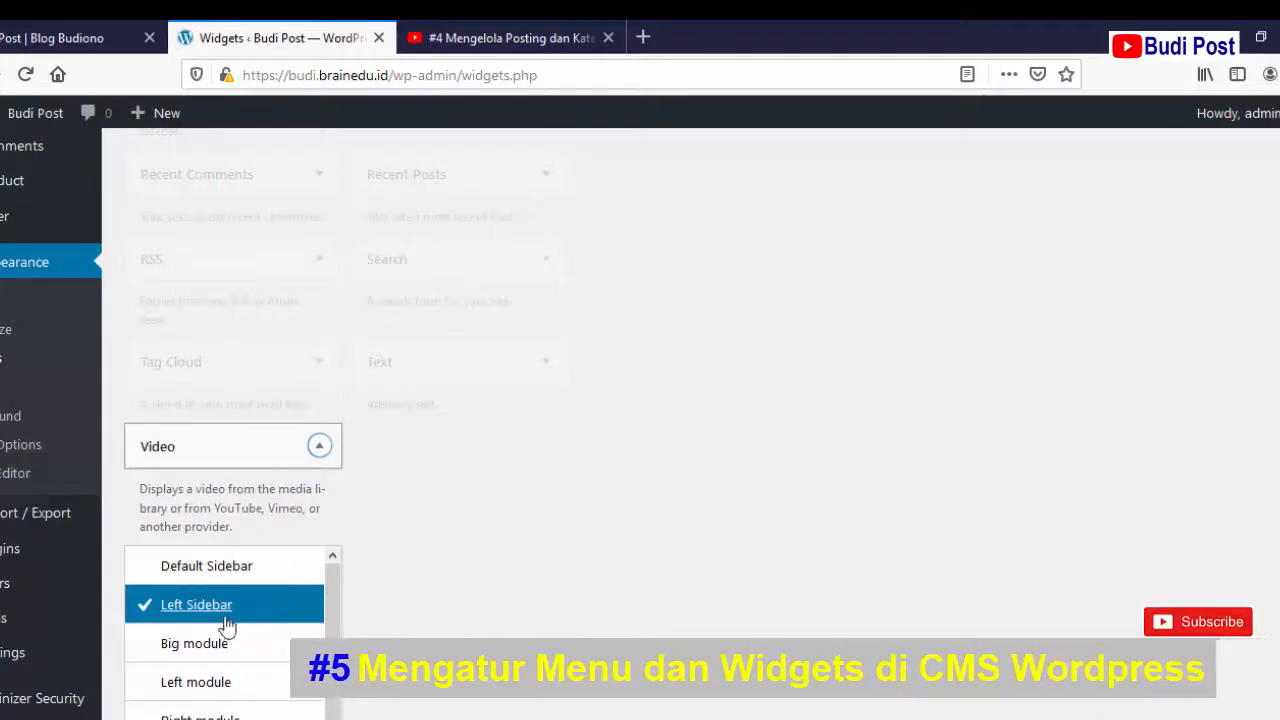
left_click(221, 568)
scroll(471, 597, "down", 2)
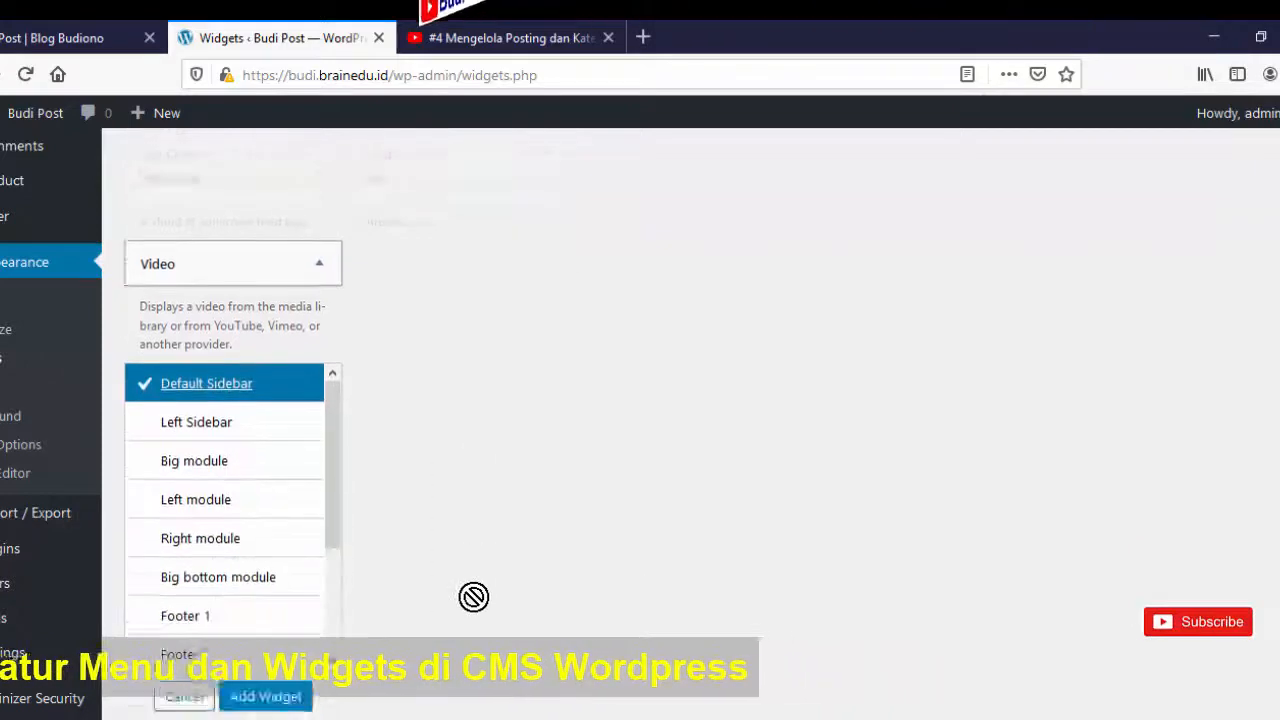
left_click(269, 675)
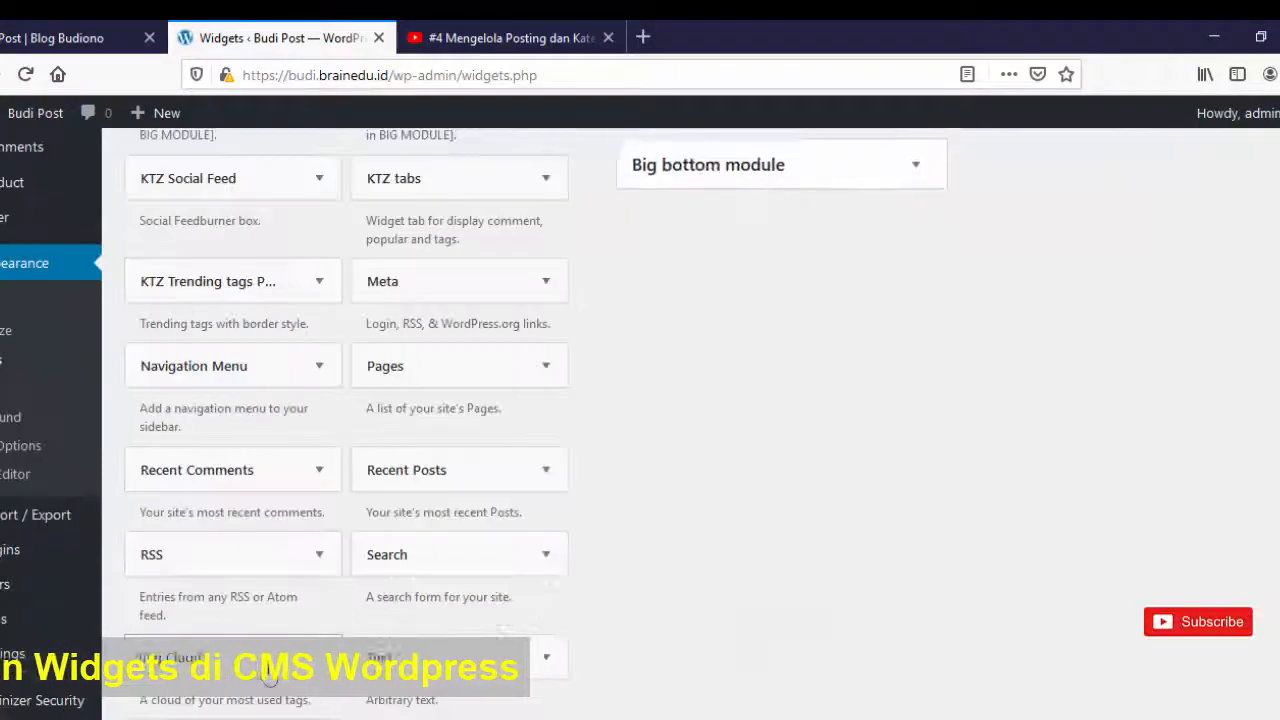
- Type the title 'Video Tutorial' into the new Video widget
scroll(978, 488, "up", 4)
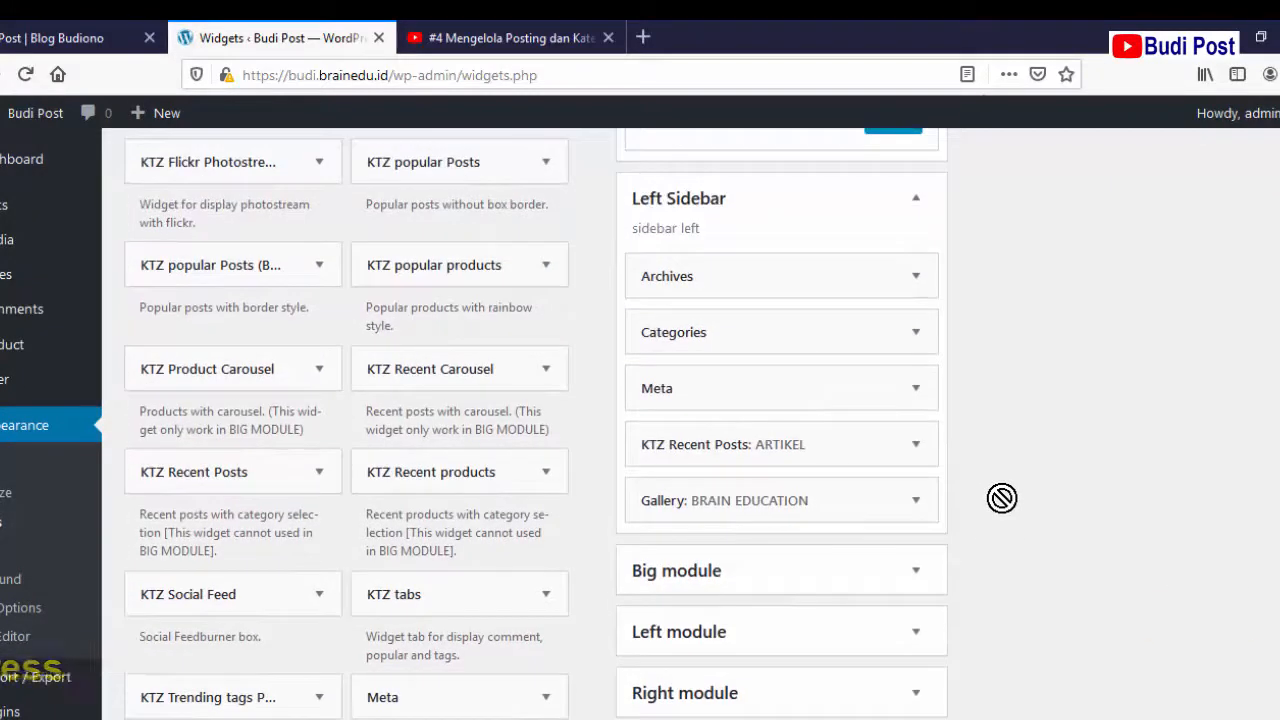
scroll(1001, 498, "up", 3)
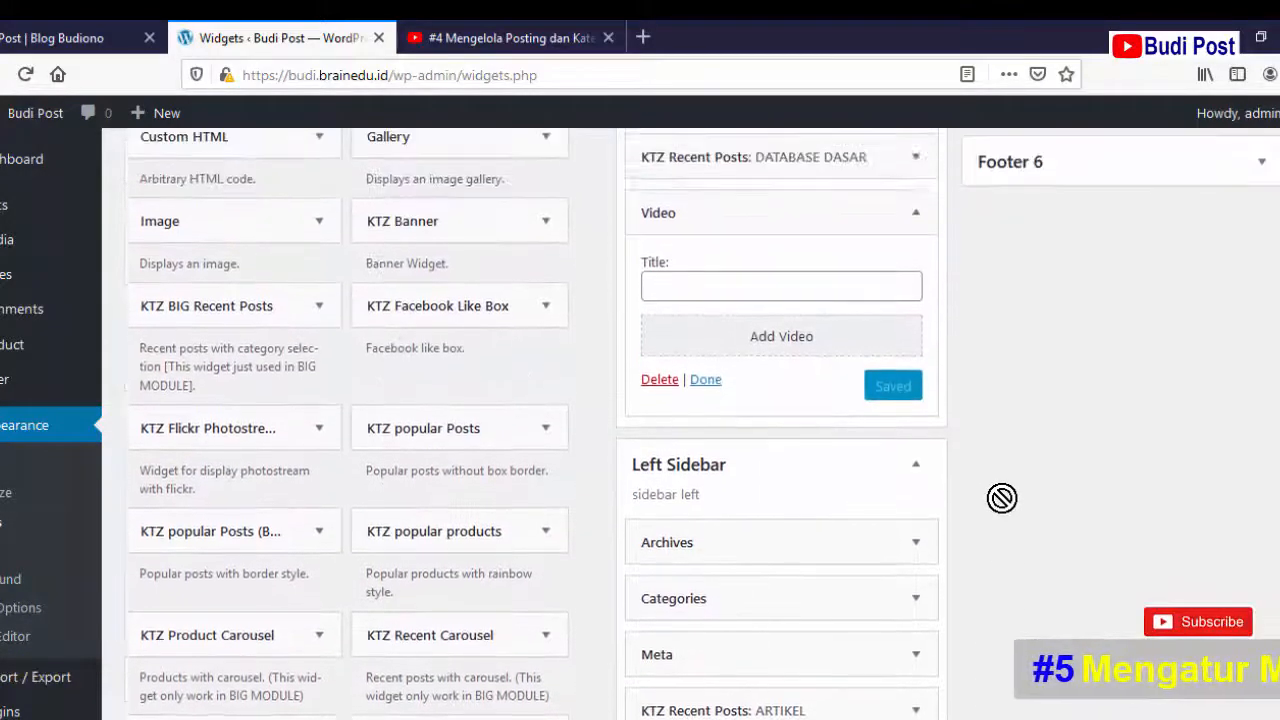
scroll(1001, 498, "up", 2)
scroll(1001, 503, "down", 2)
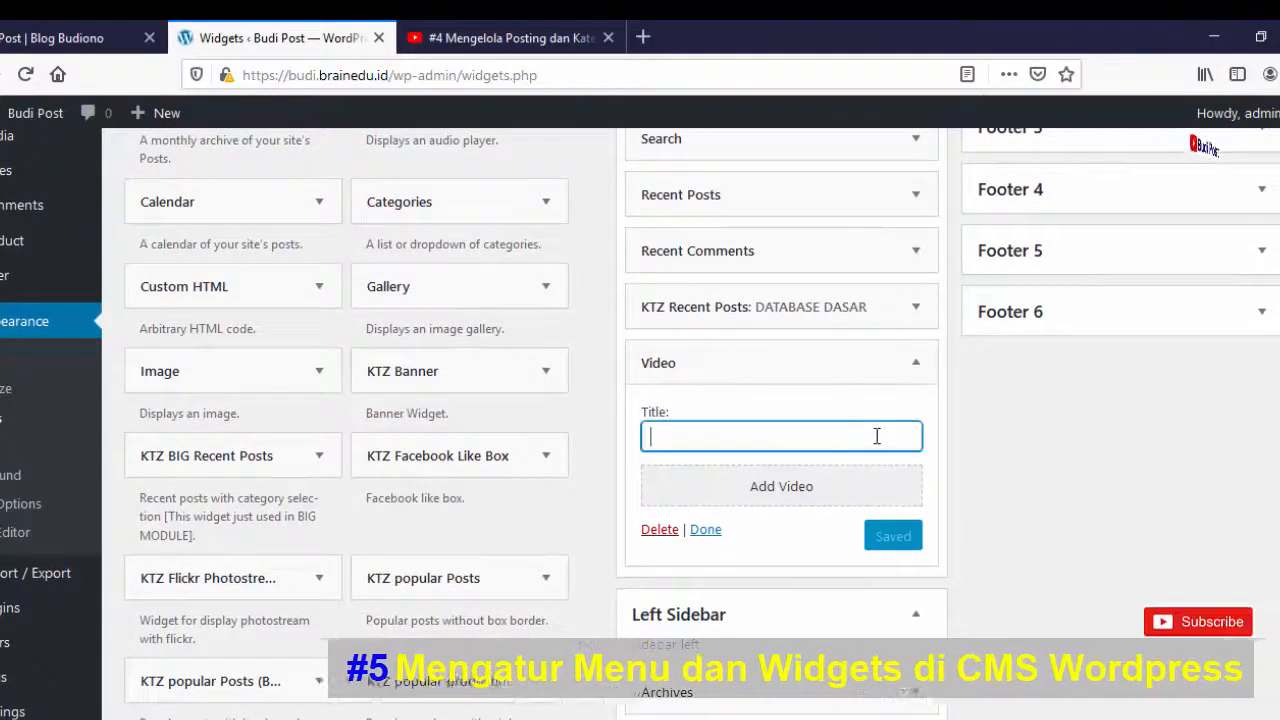
type("Video T")
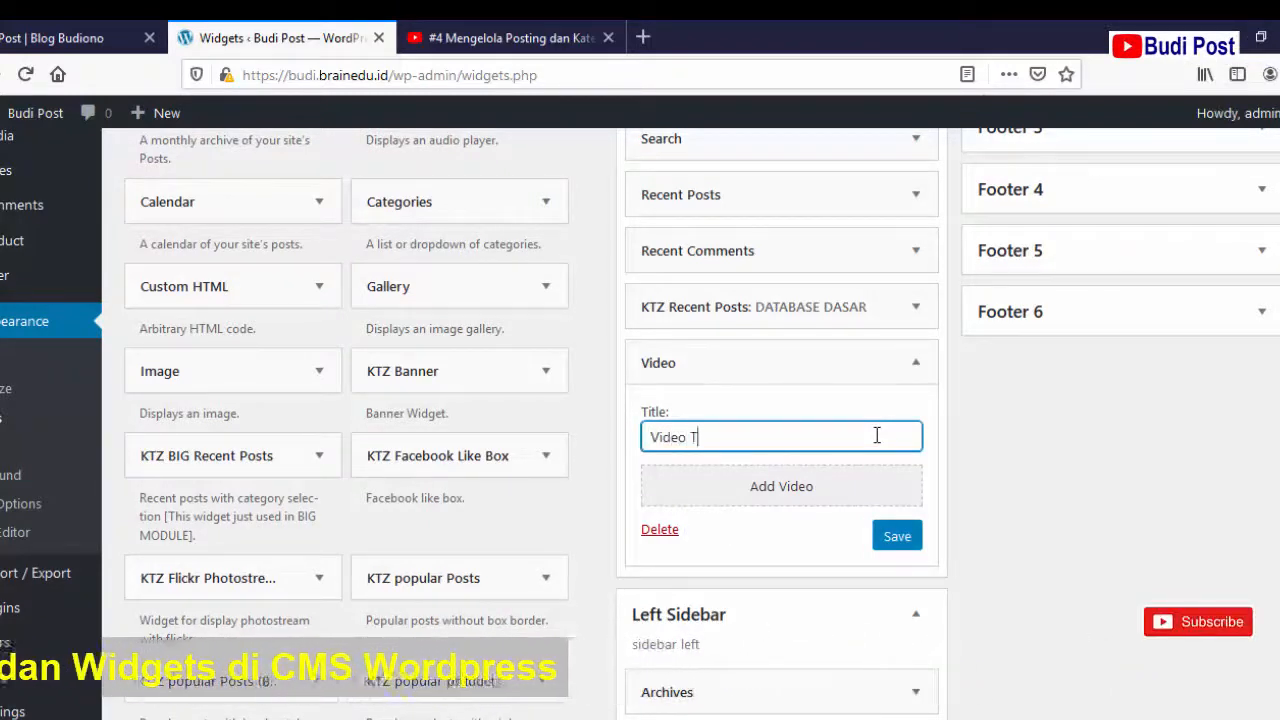
type("utor")
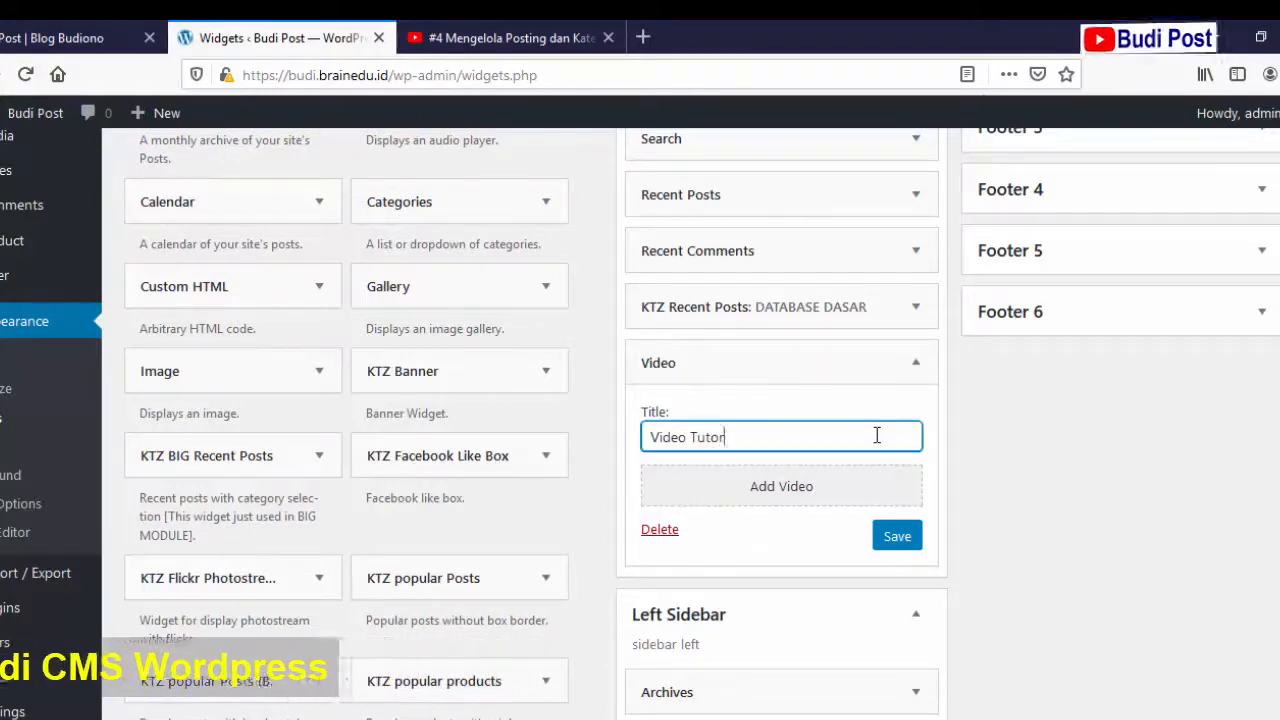
type("ial")
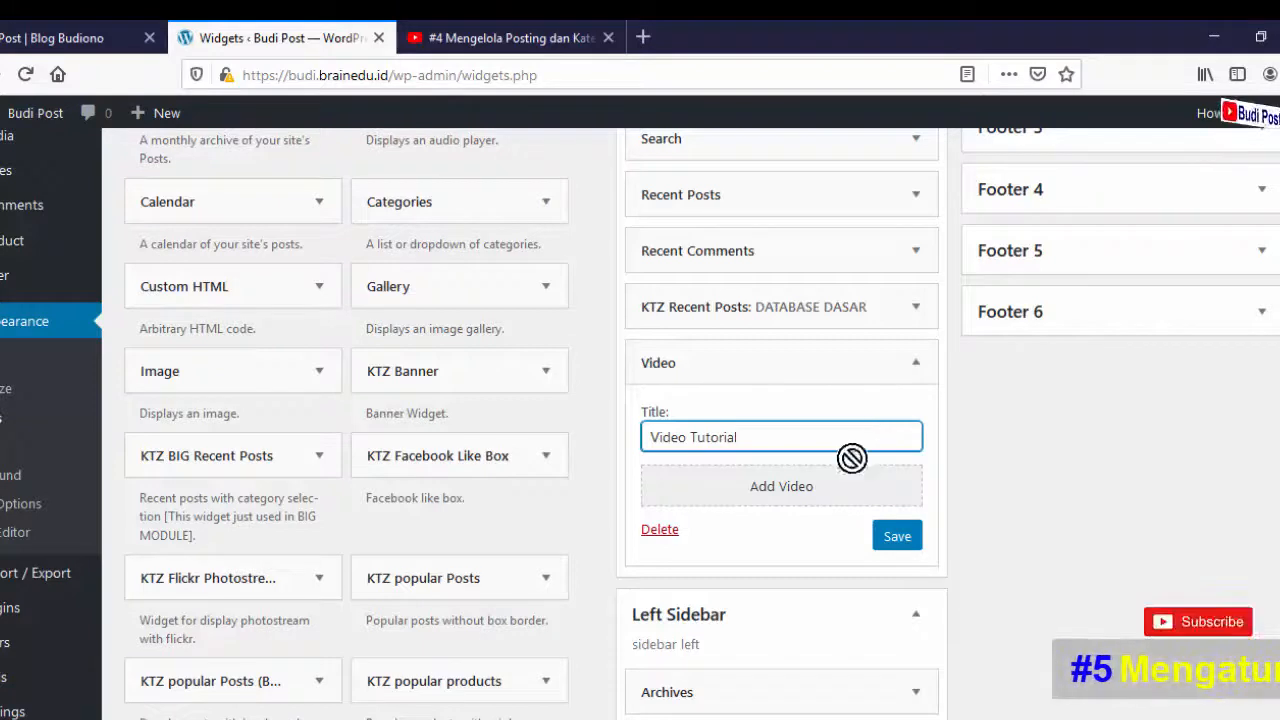
- Open the video picker's Insert from URL pane, clear its address field, and go to the YouTube video
left_click(811, 487)
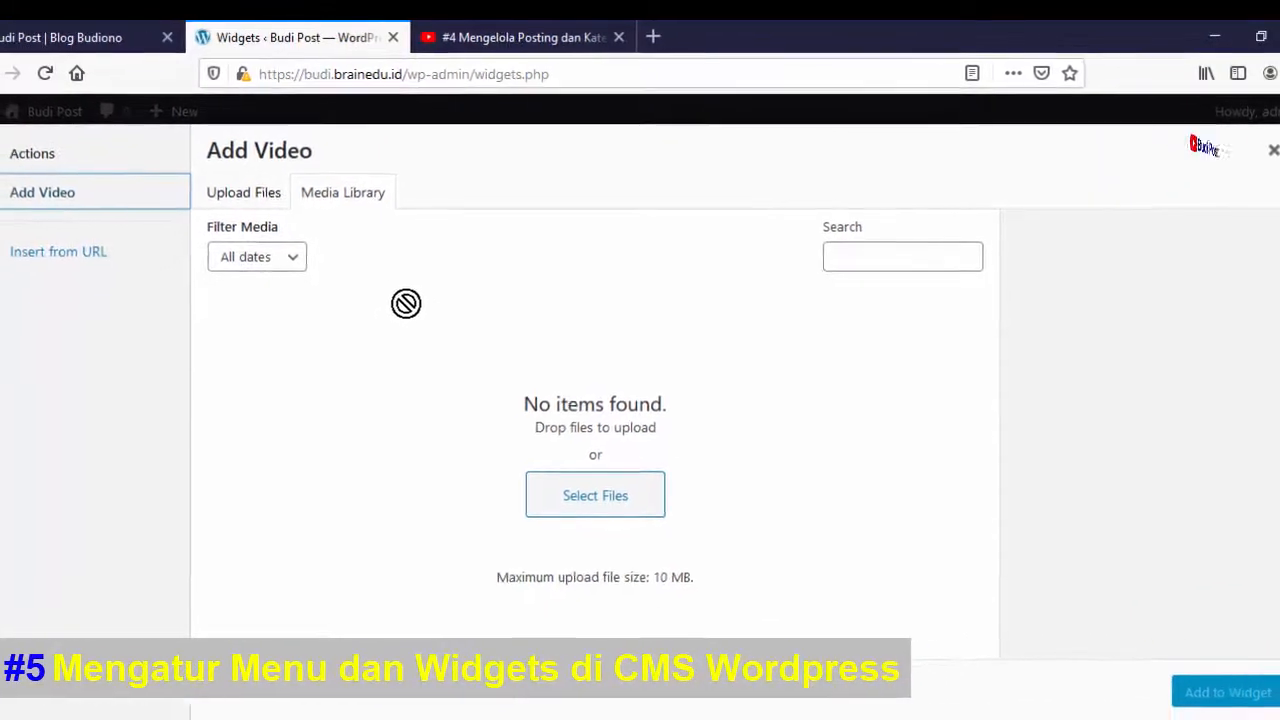
left_click(93, 253)
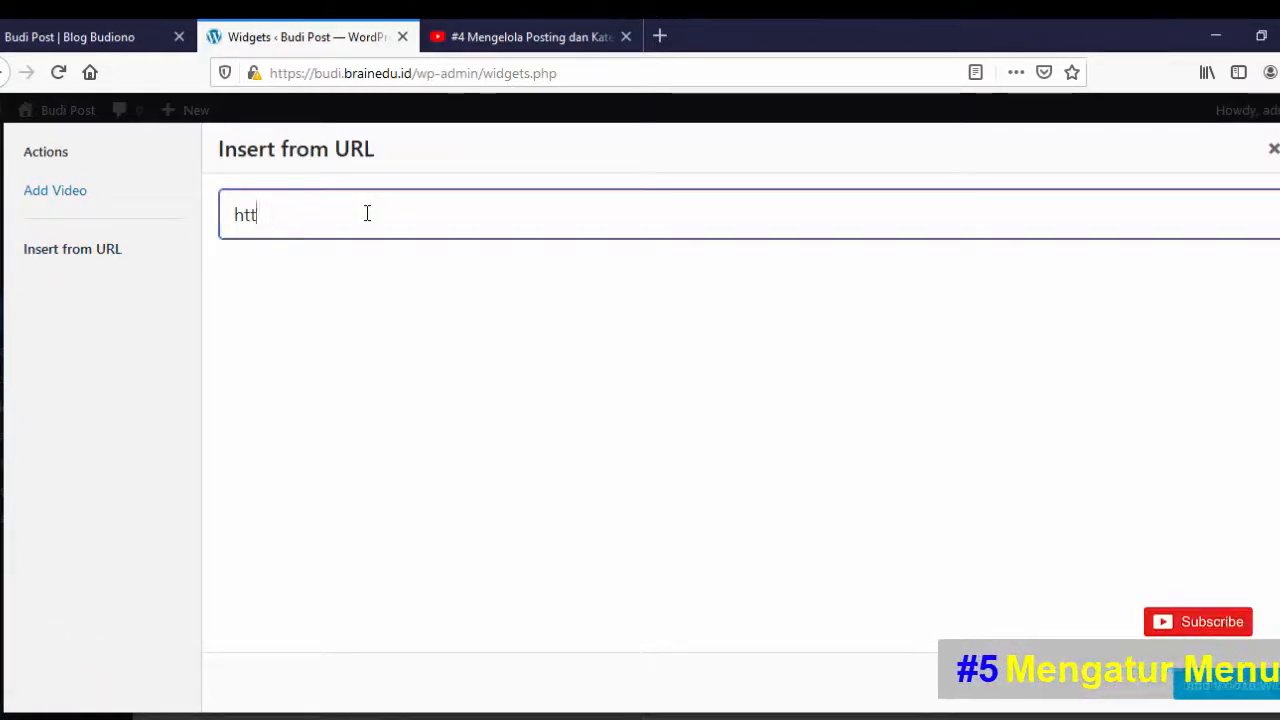
key("BackSpace")
key("BackSpace")
key("BackSpace")
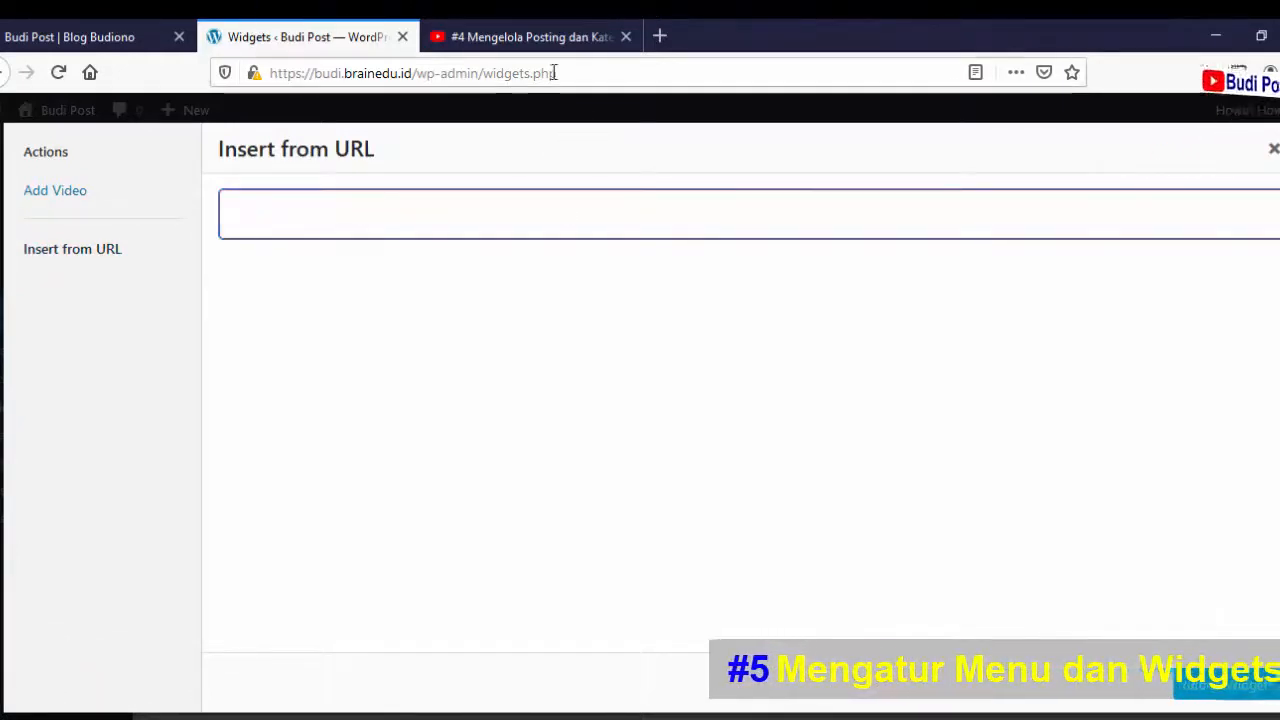
left_click(517, 36)
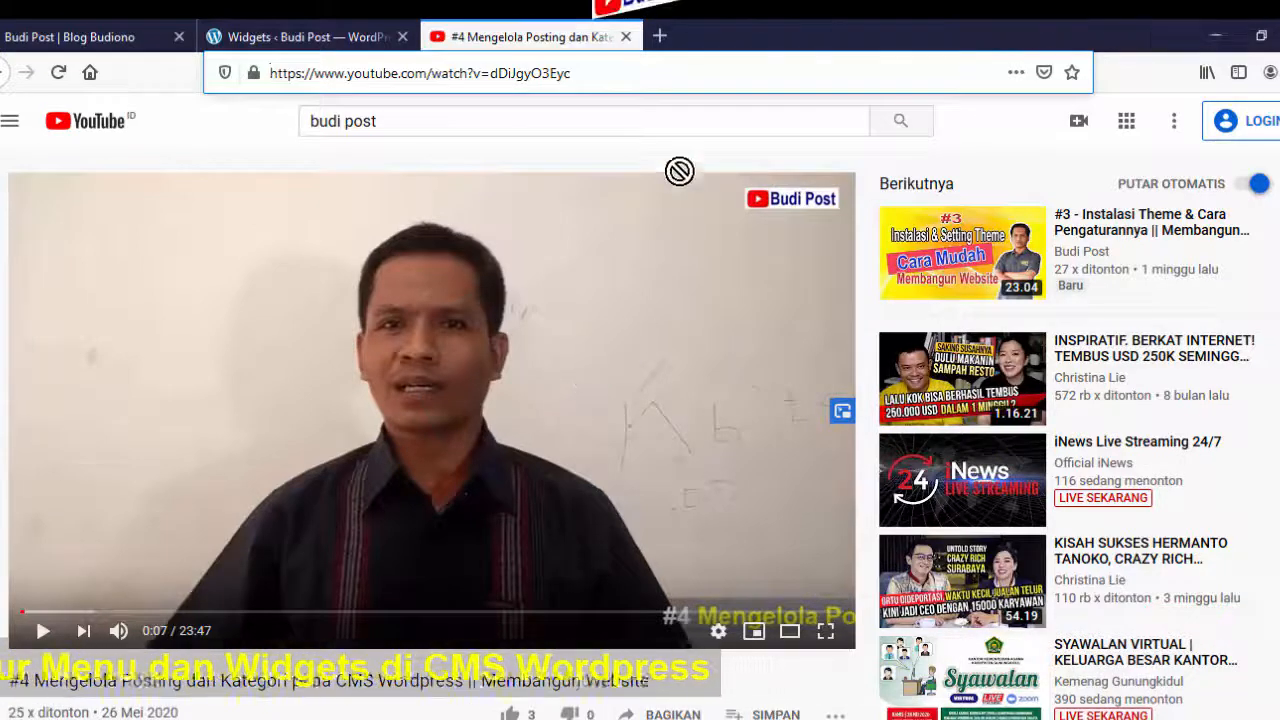
left_click(632, 73)
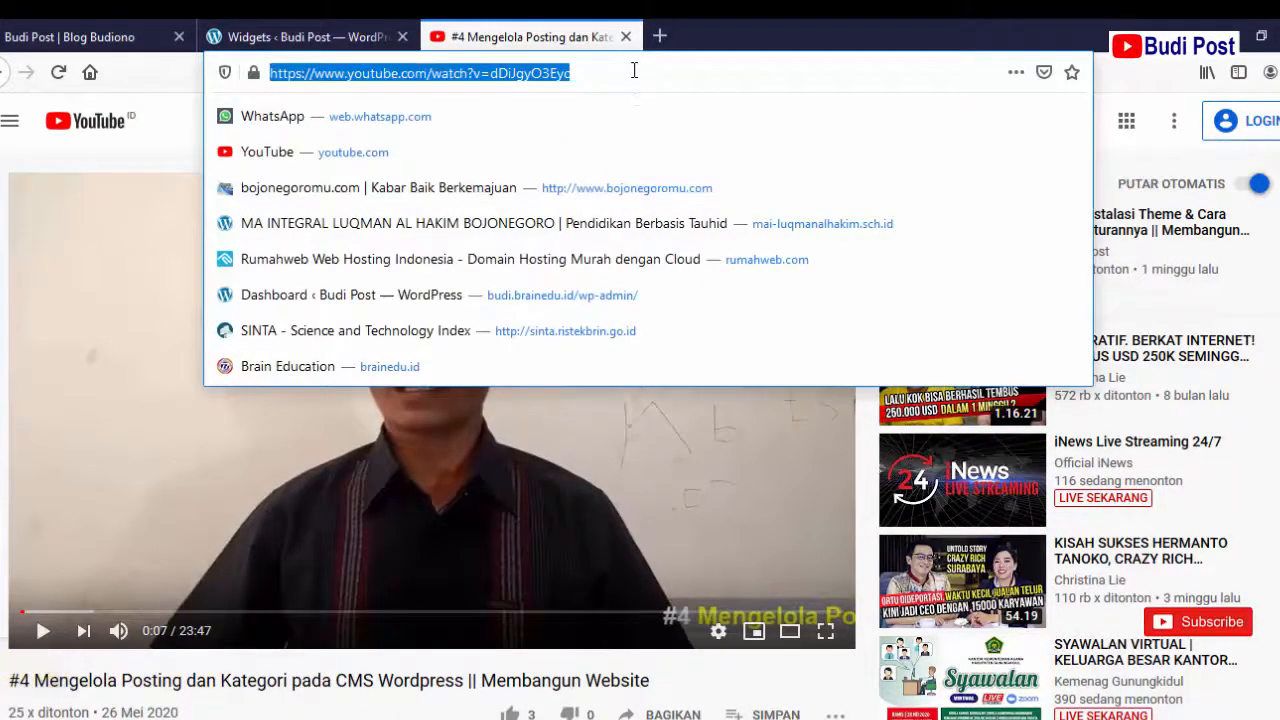
right_click(634, 70)
left_click(674, 134)
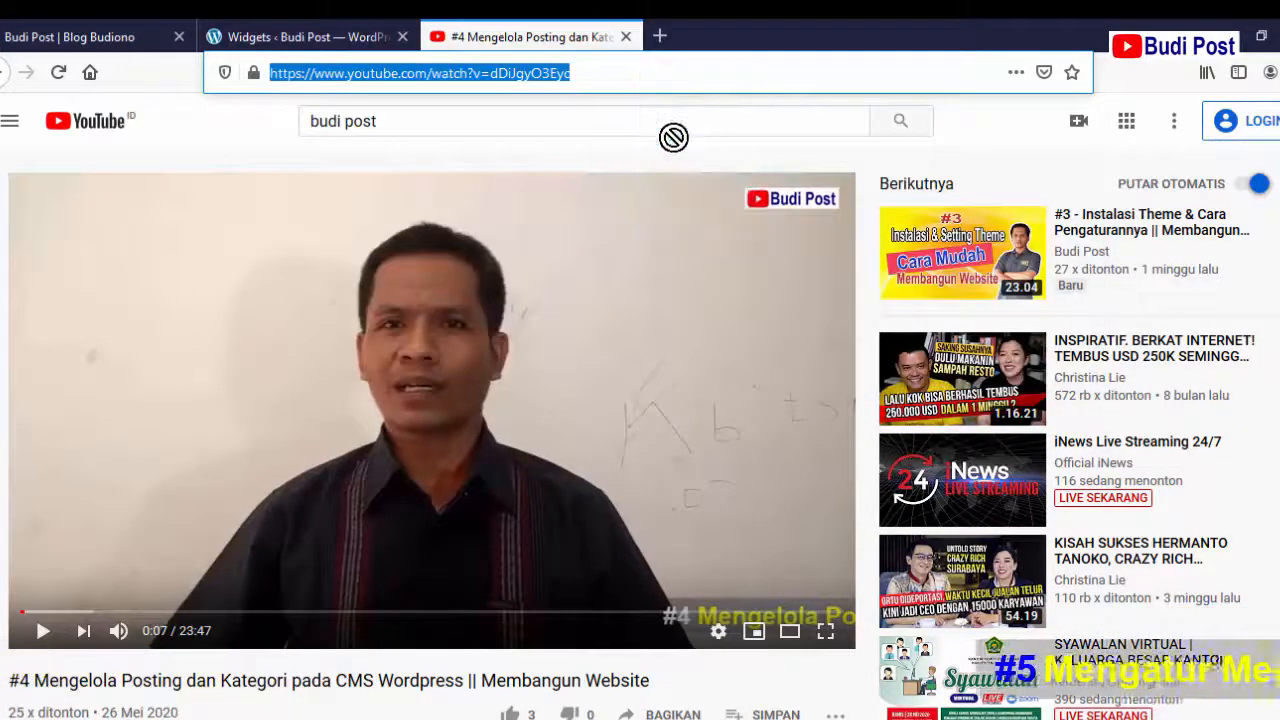
left_click(325, 38)
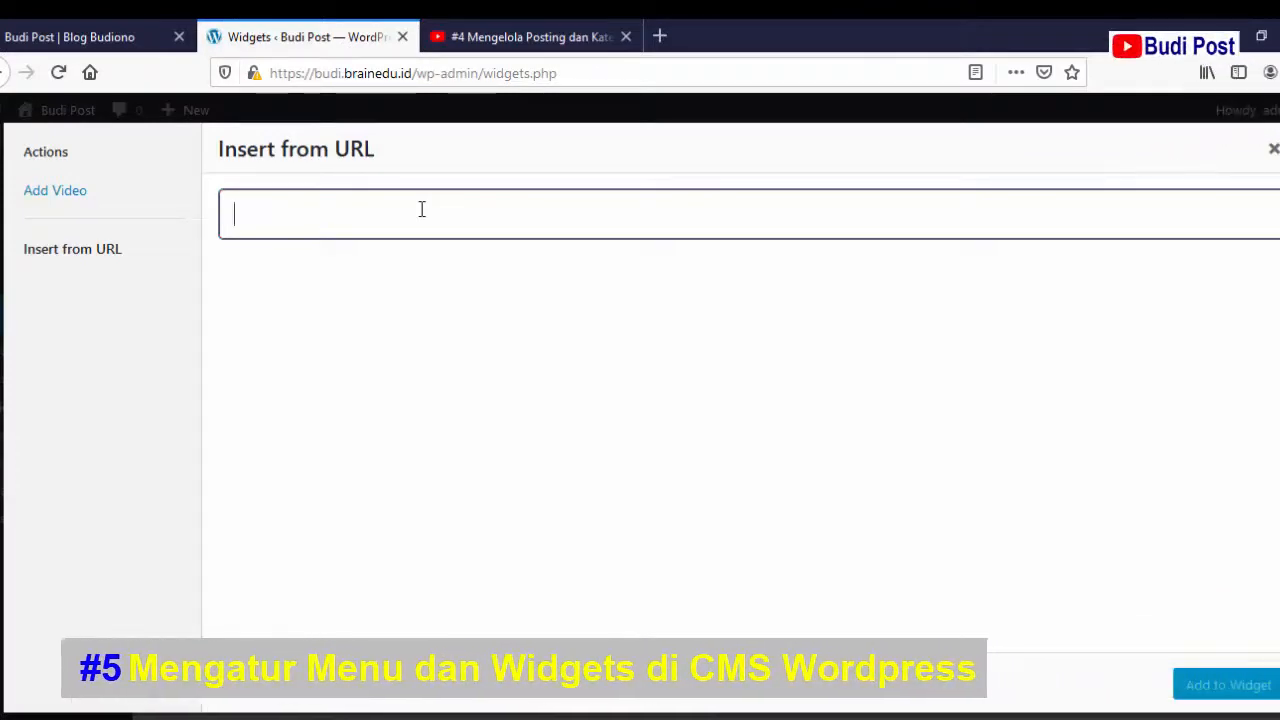
- Paste the YouTube address into the Video Tutorial widget, save it, and switch to the live blog
key("ctrl+v")
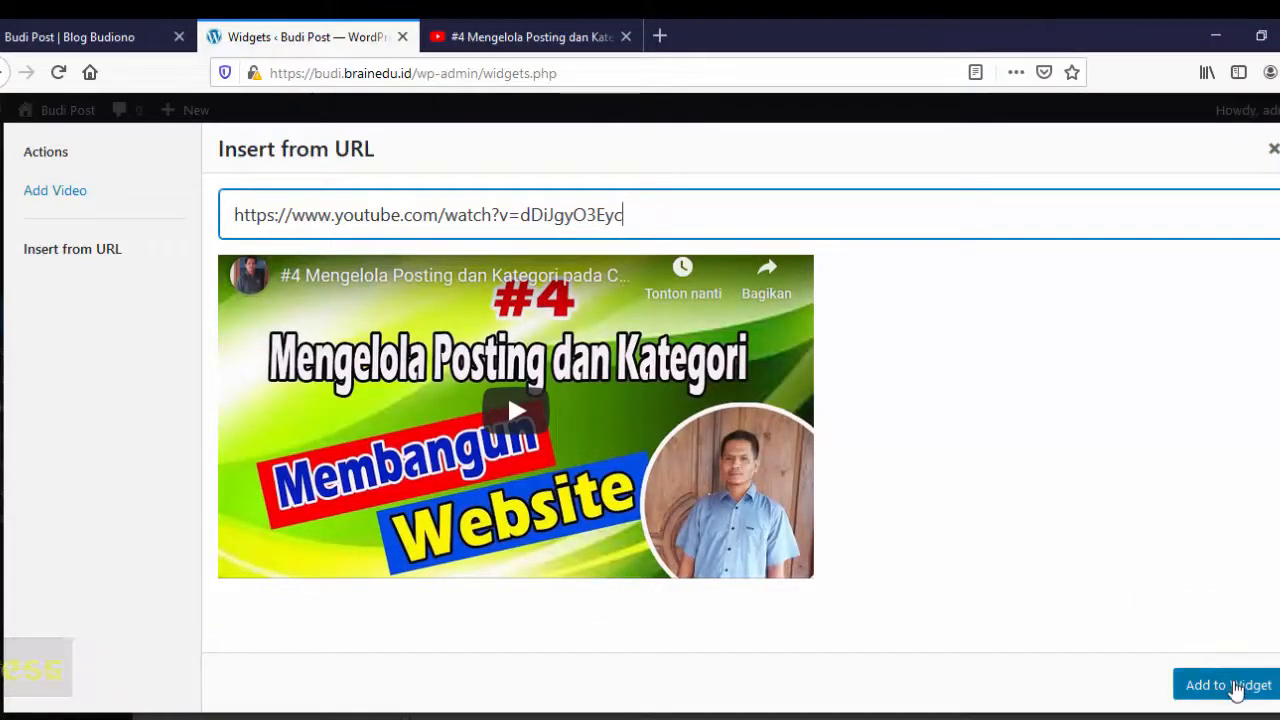
left_click(1228, 685)
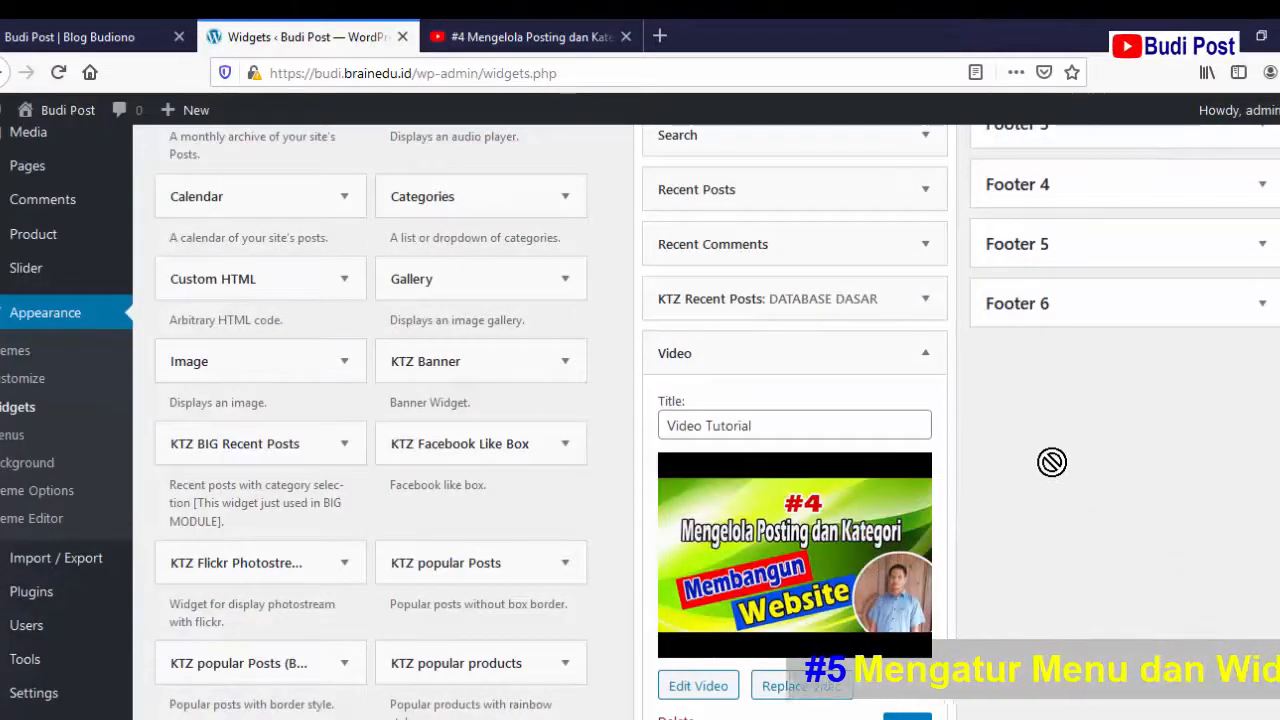
scroll(1053, 461, "down", 2)
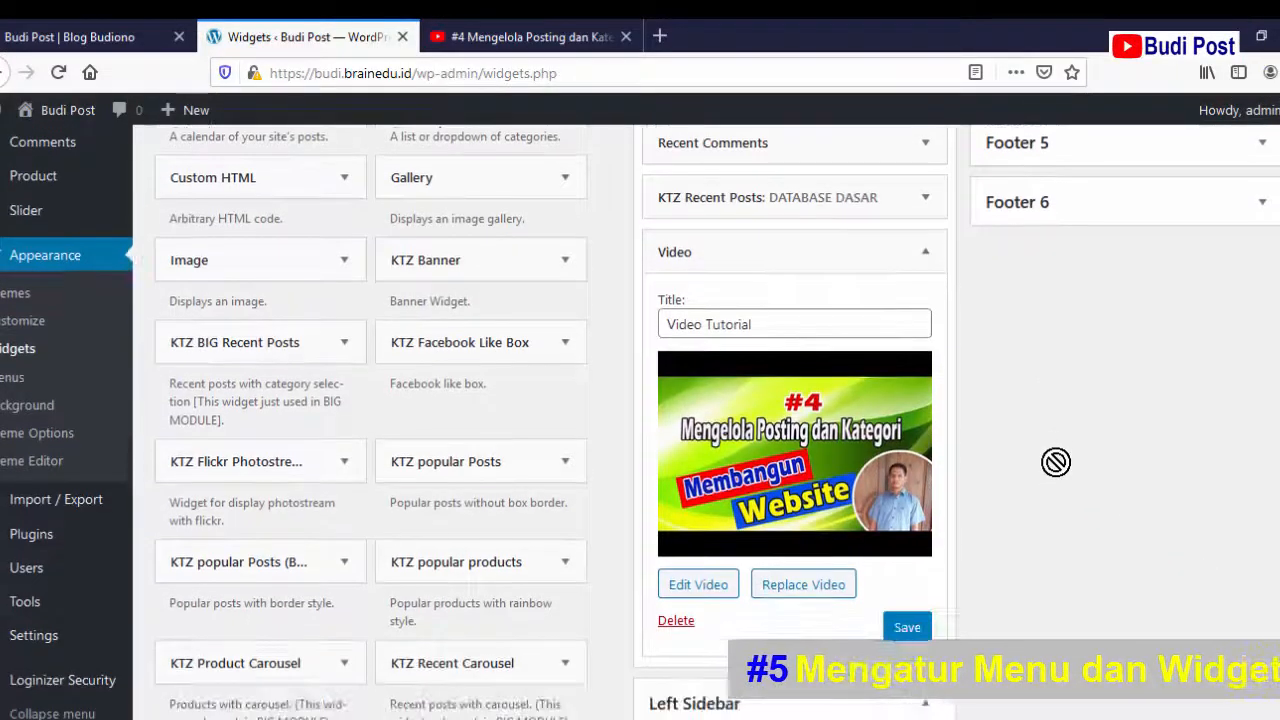
left_click(917, 630)
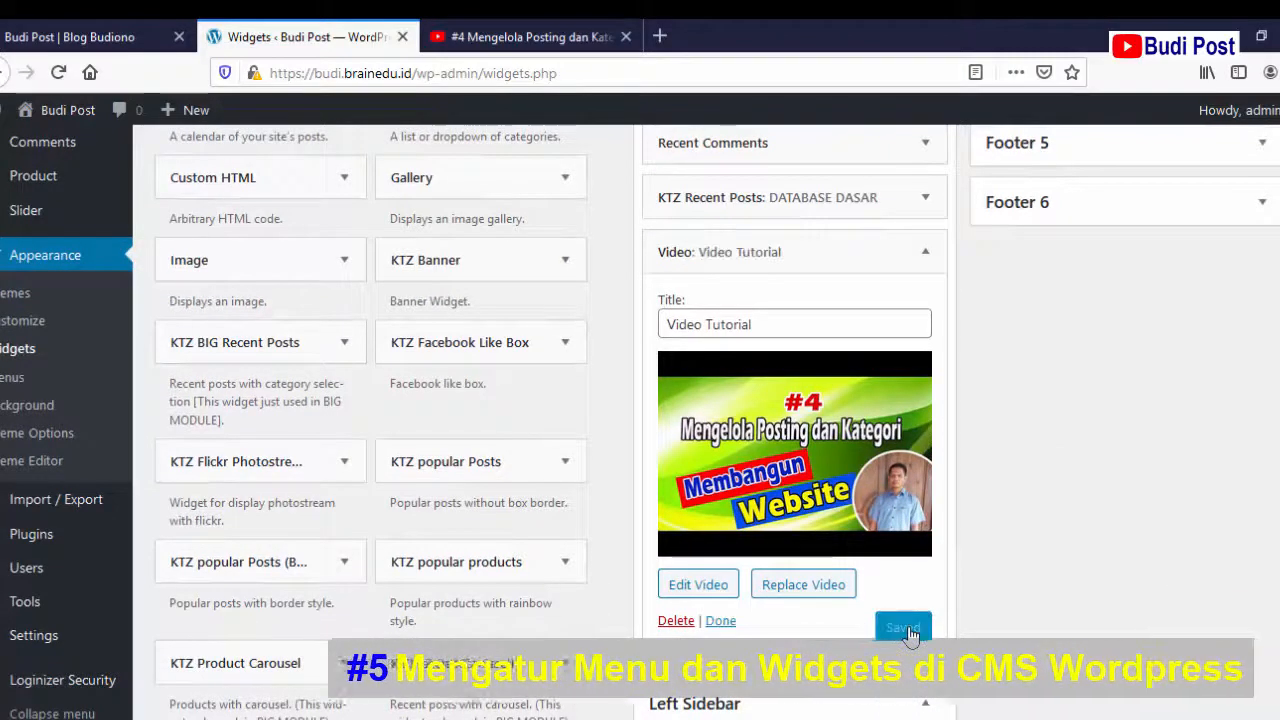
left_click(720, 622)
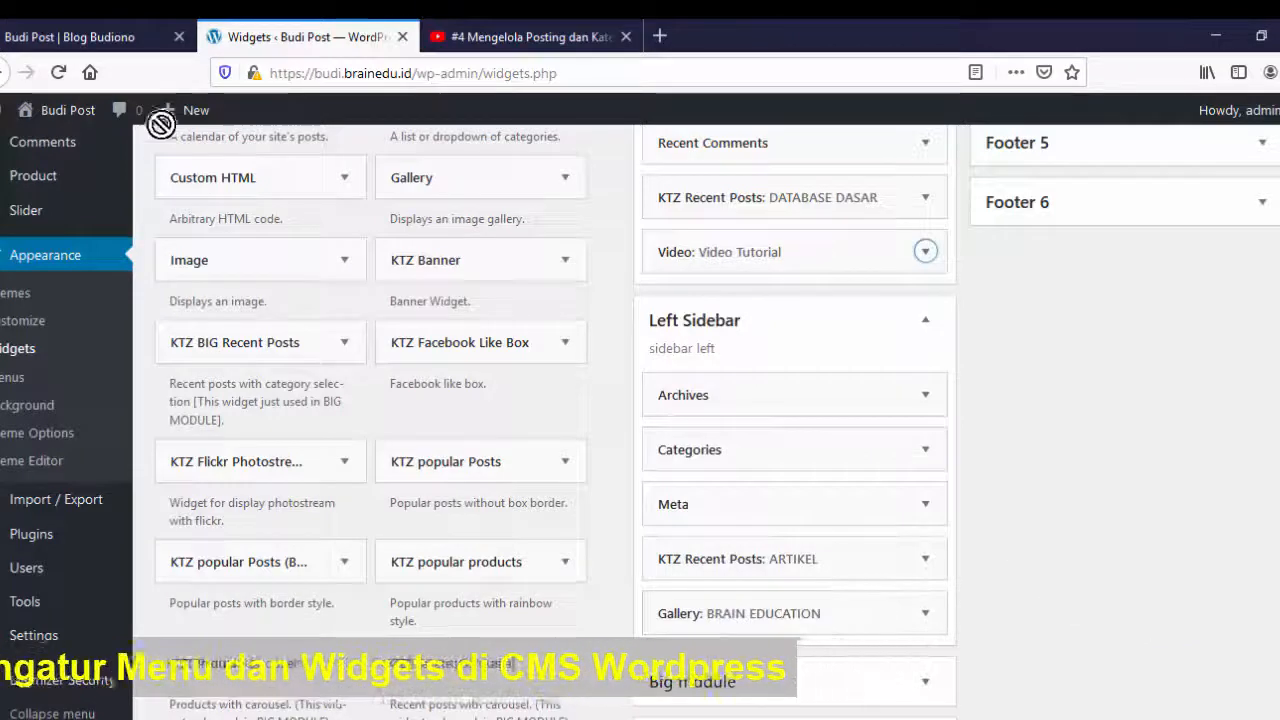
left_click(41, 38)
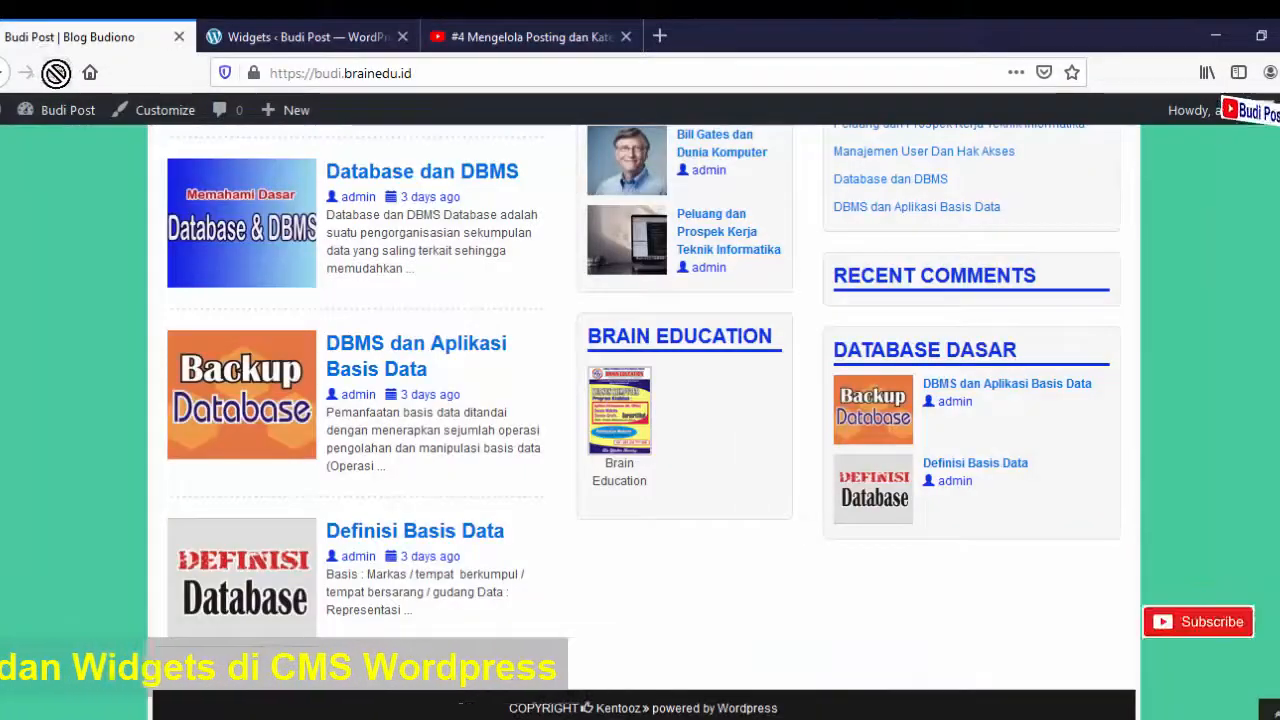
- Reload the front page, play and pause the Video Tutorial embed, then return to Widgets
left_click(56, 73)
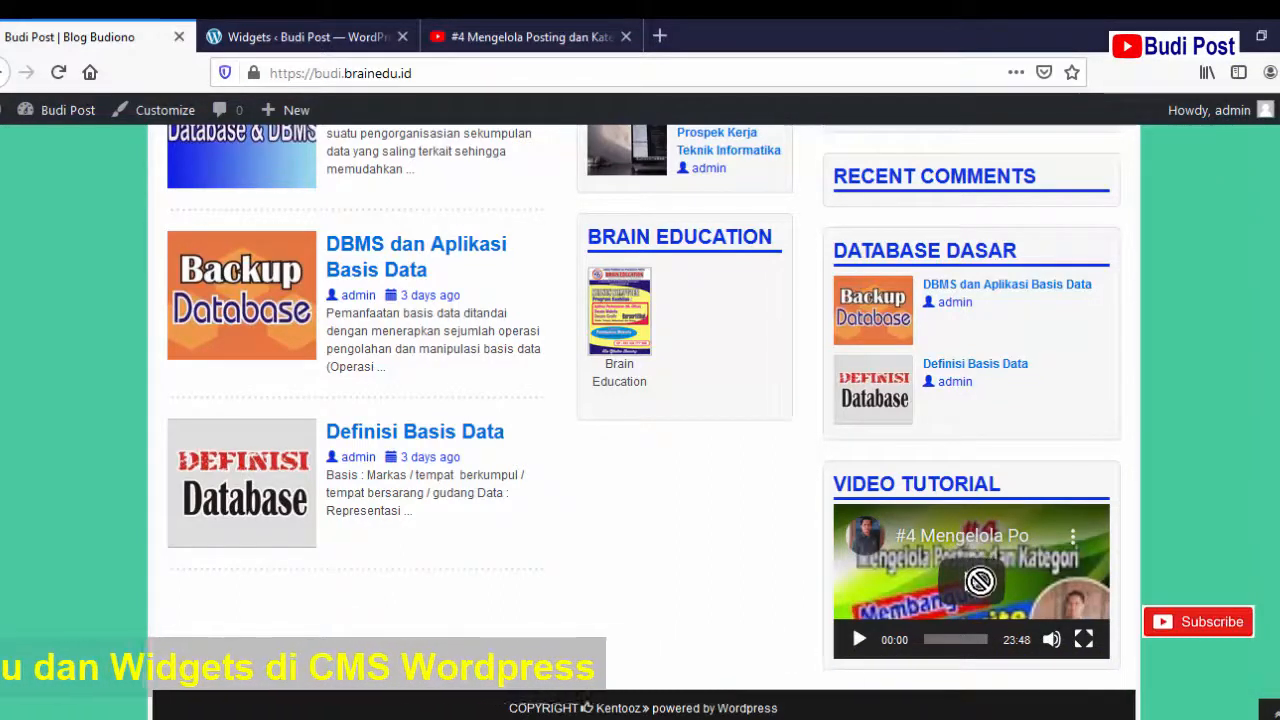
left_click(972, 583)
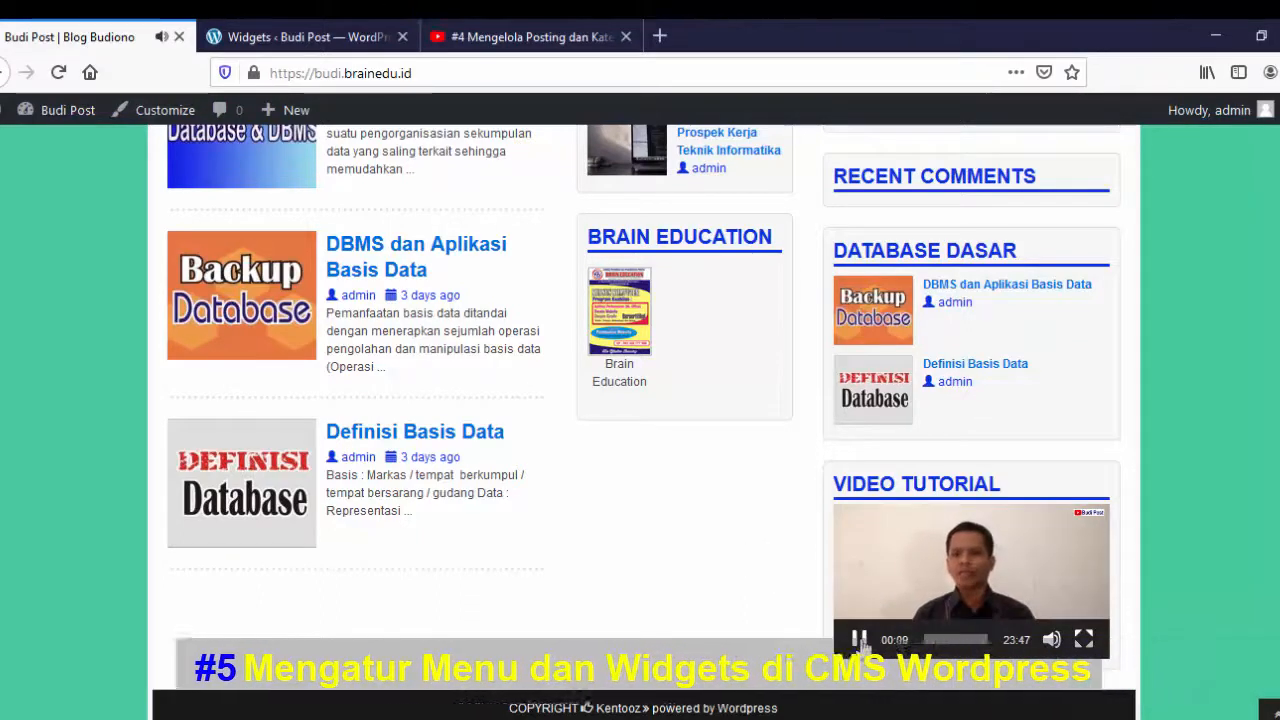
left_click(860, 640)
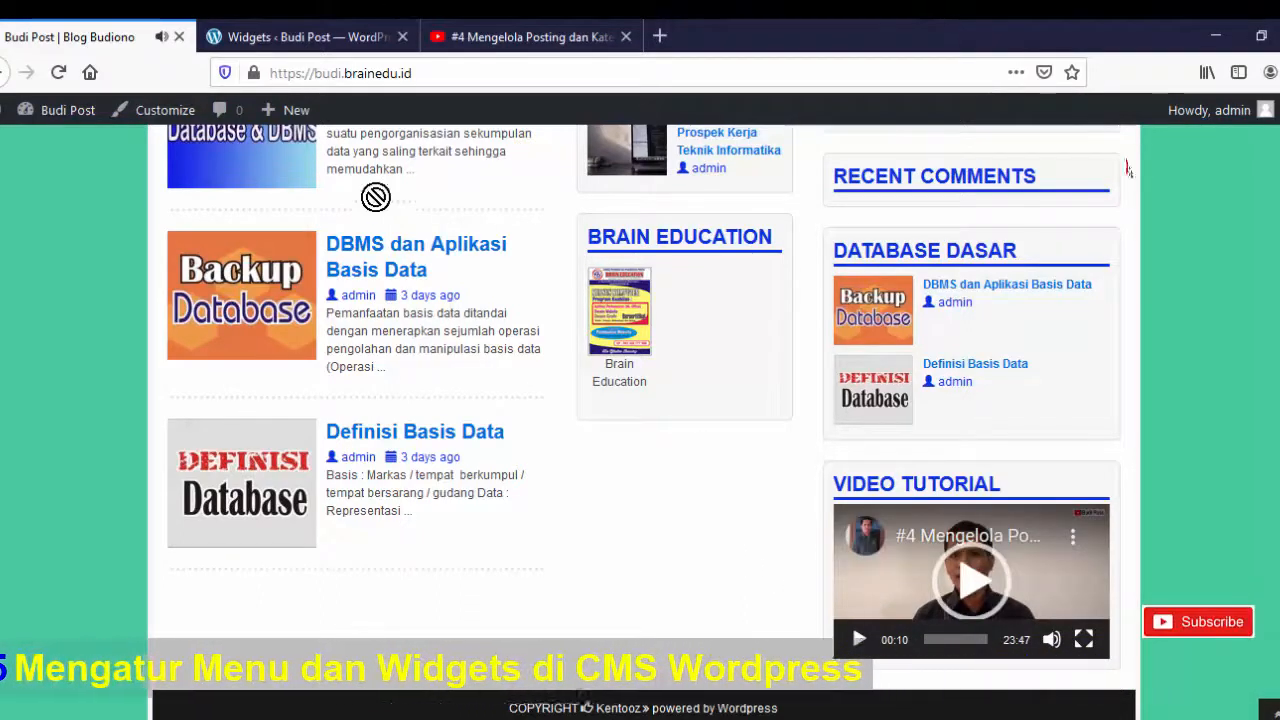
left_click(306, 36)
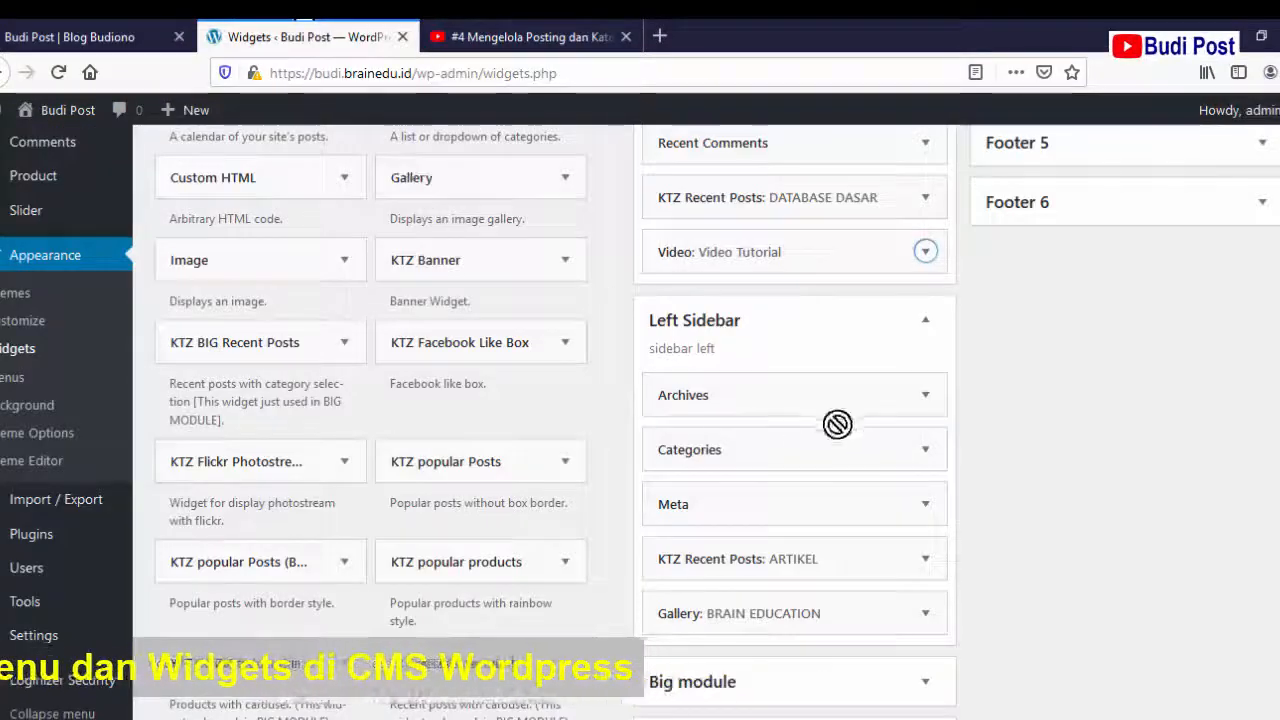
- Place a new Text widget in the Footer 1 area
scroll(588, 482, "down", 2)
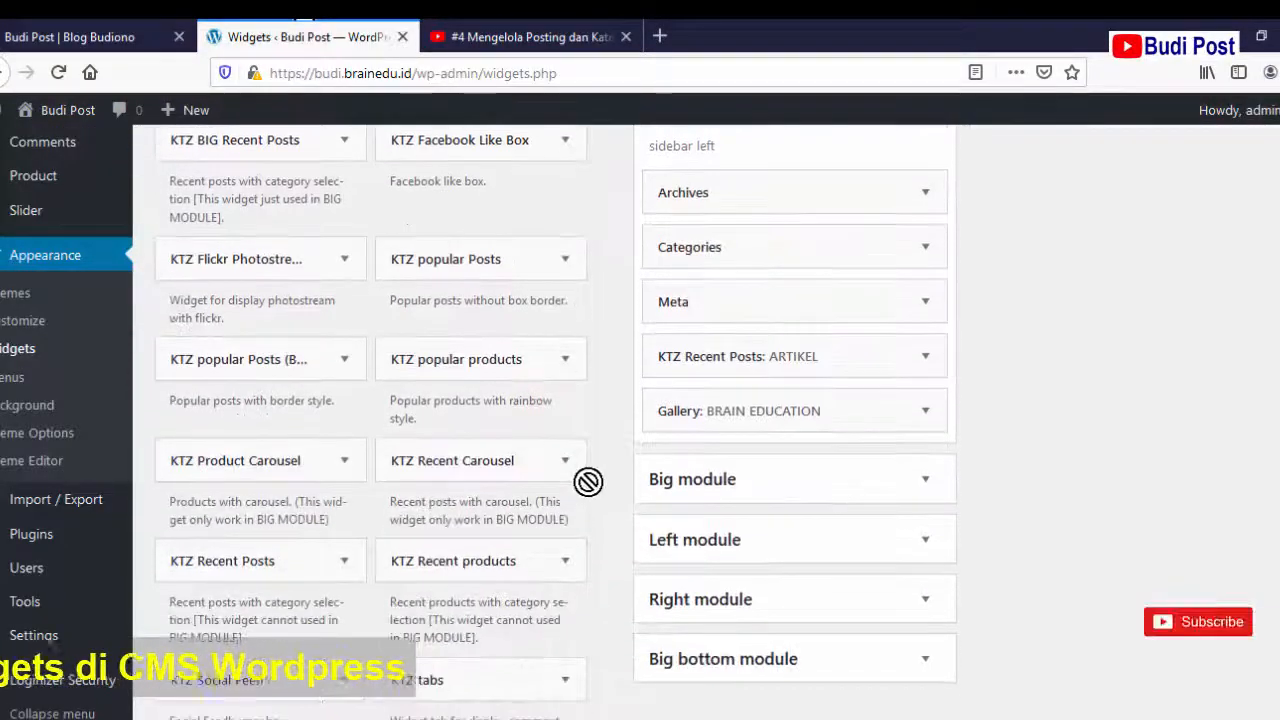
scroll(588, 482, "down", 5)
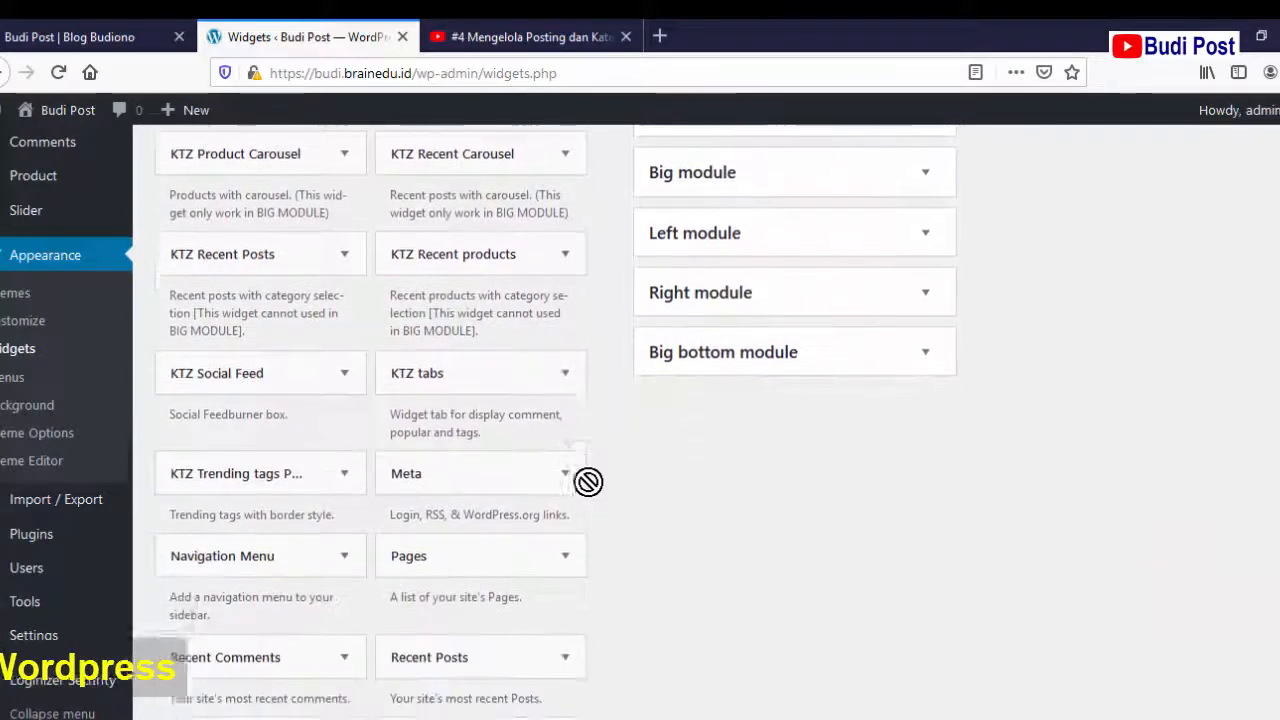
scroll(588, 482, "down", 3)
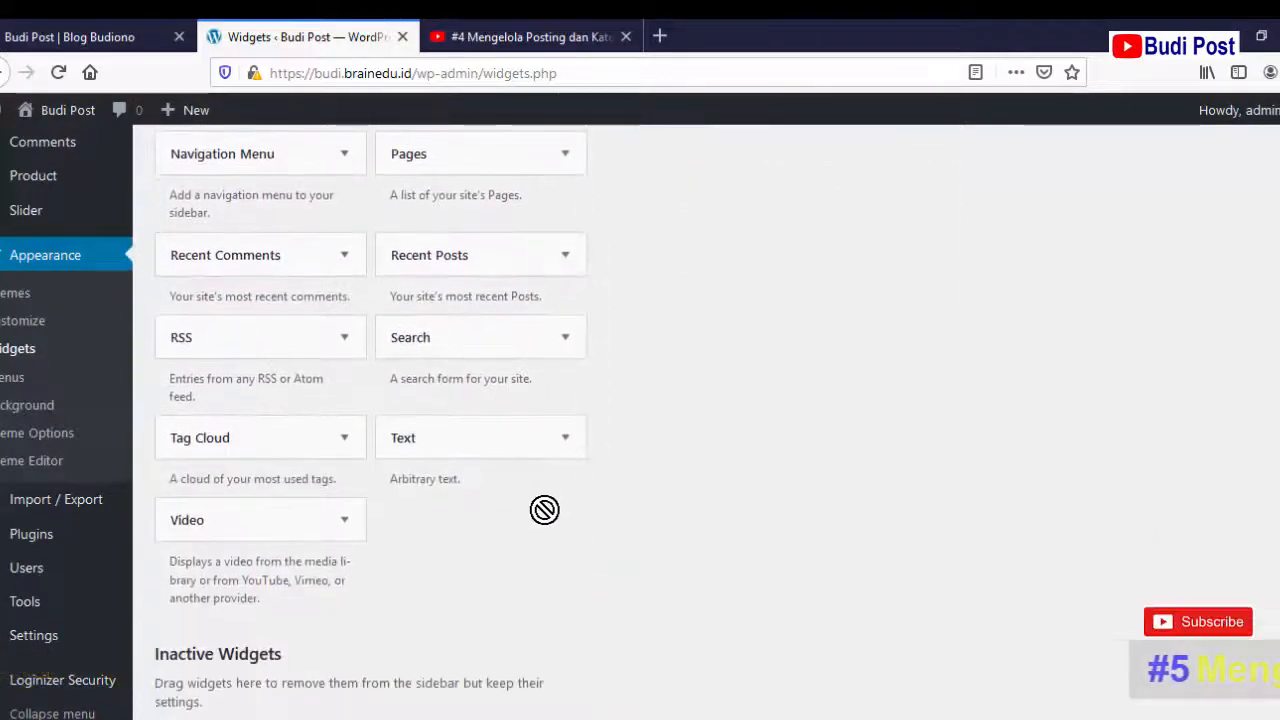
left_click(565, 440)
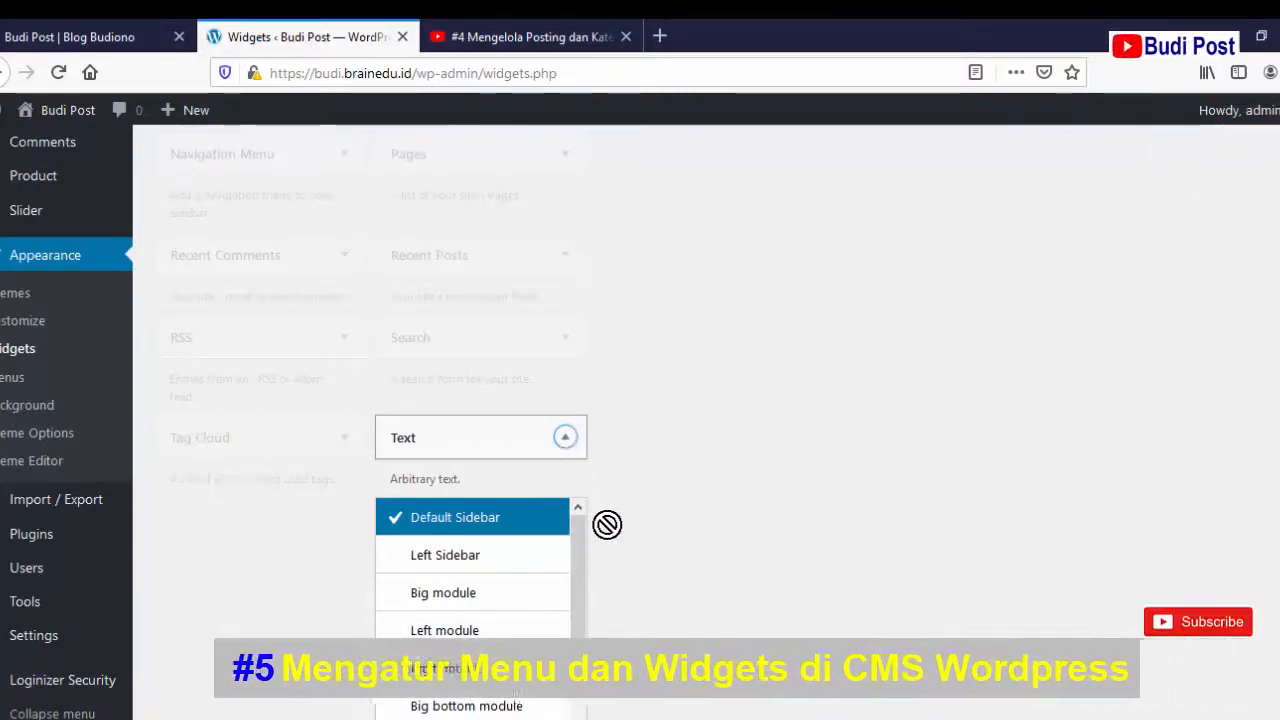
scroll(607, 524, "down", 3)
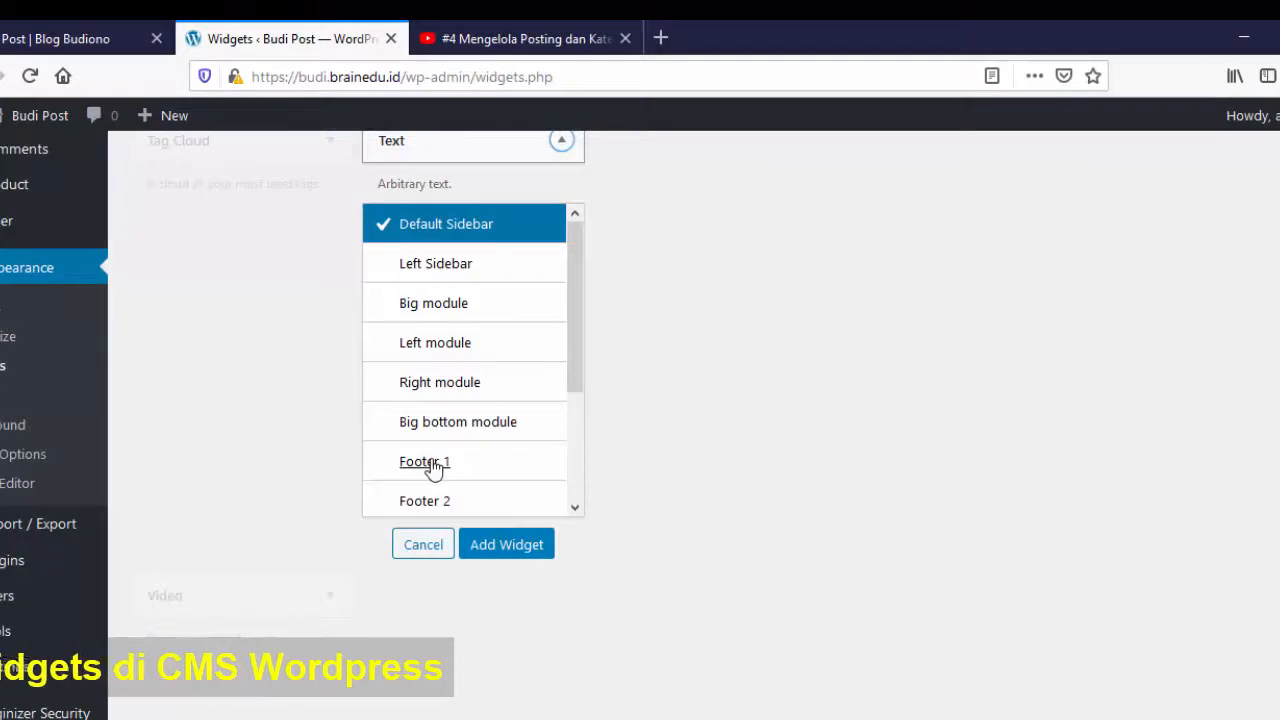
left_click(435, 465)
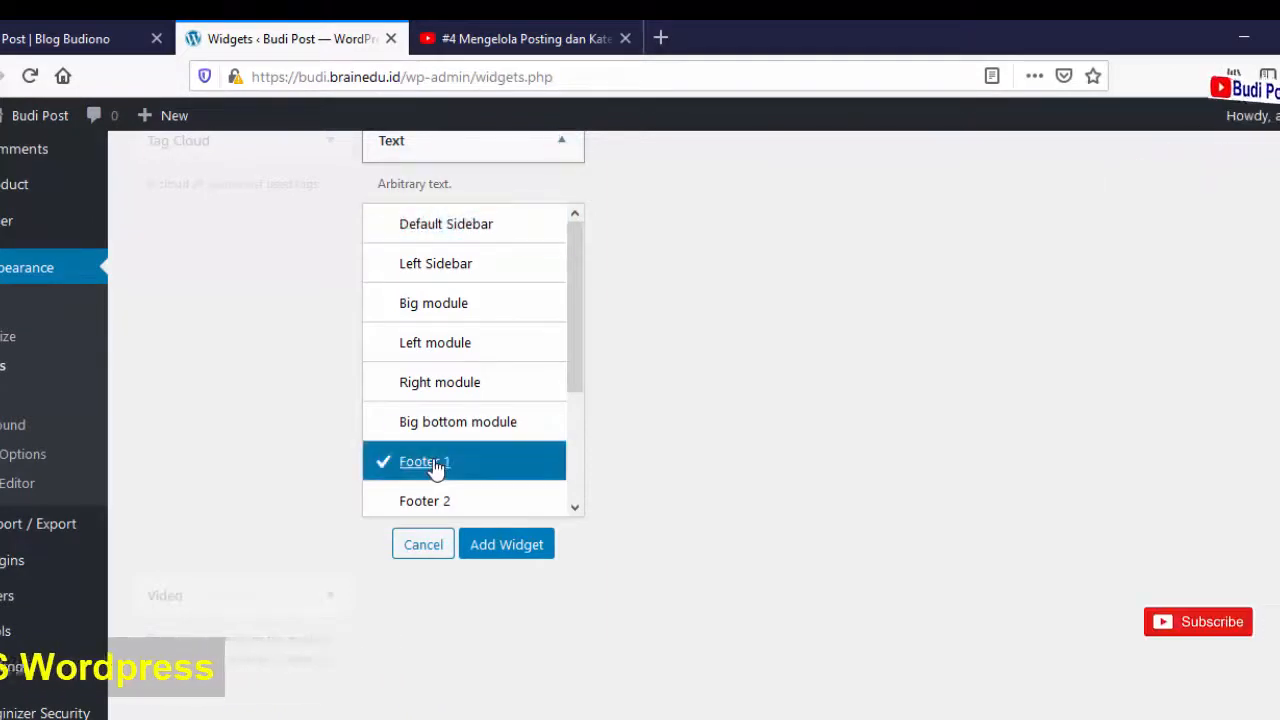
left_click(514, 547)
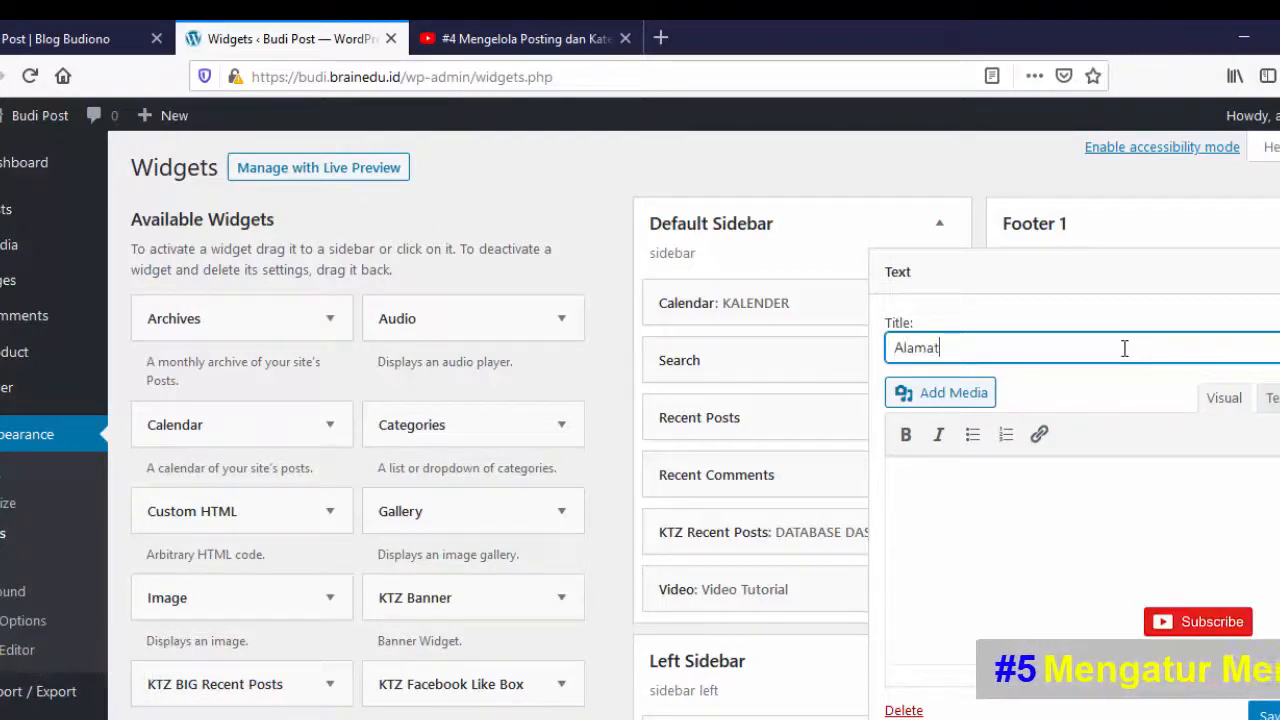
- Write the two-line street address (street line, then city and province) in the Alamat widget and save it
left_click(1123, 492)
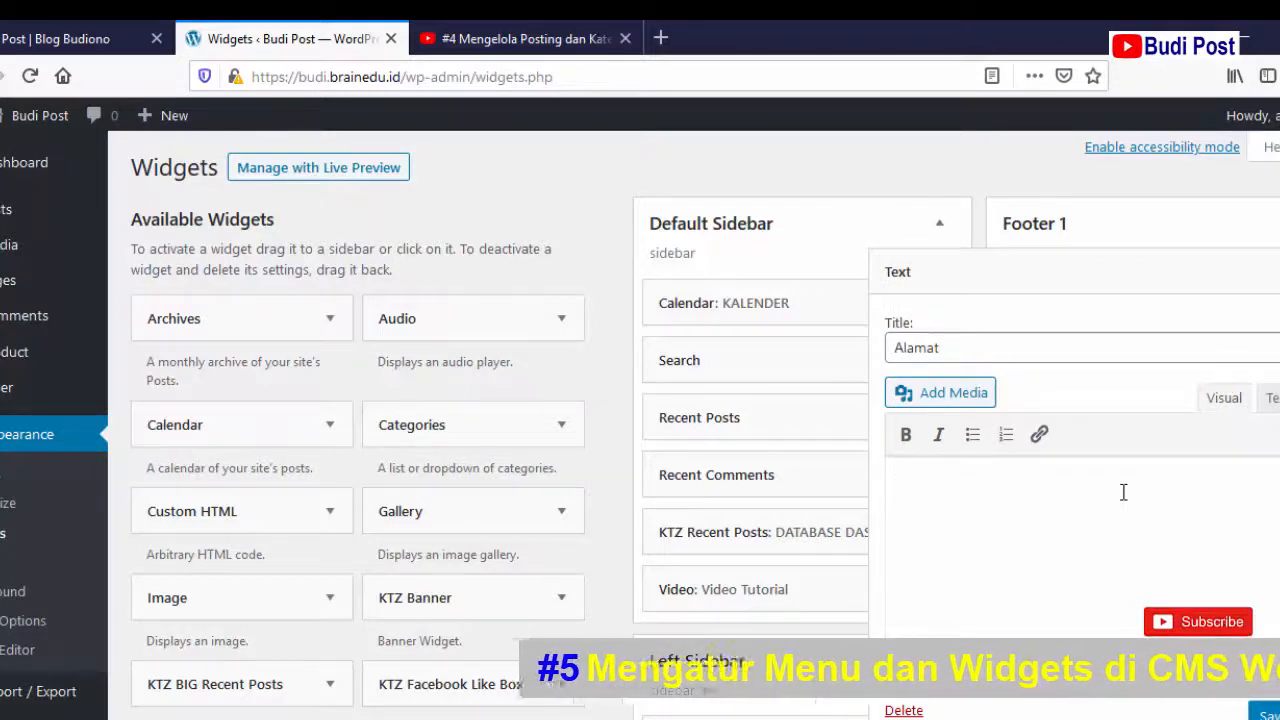
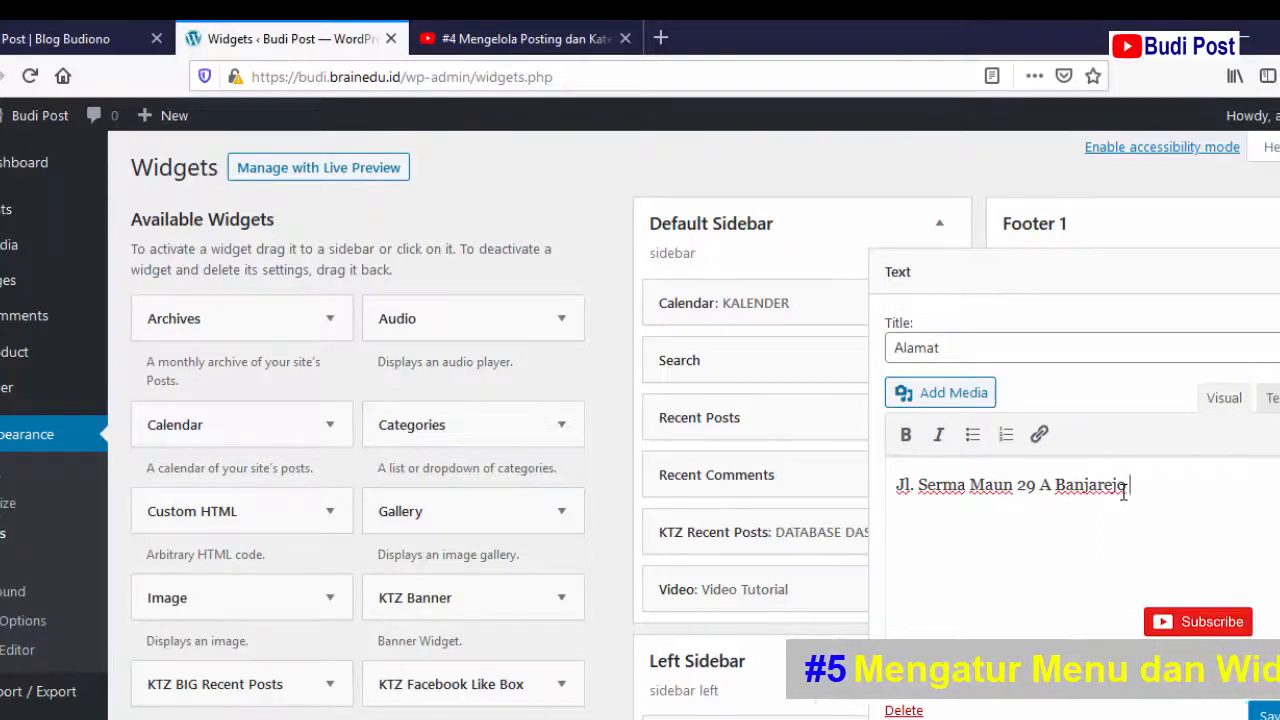
key("Return")
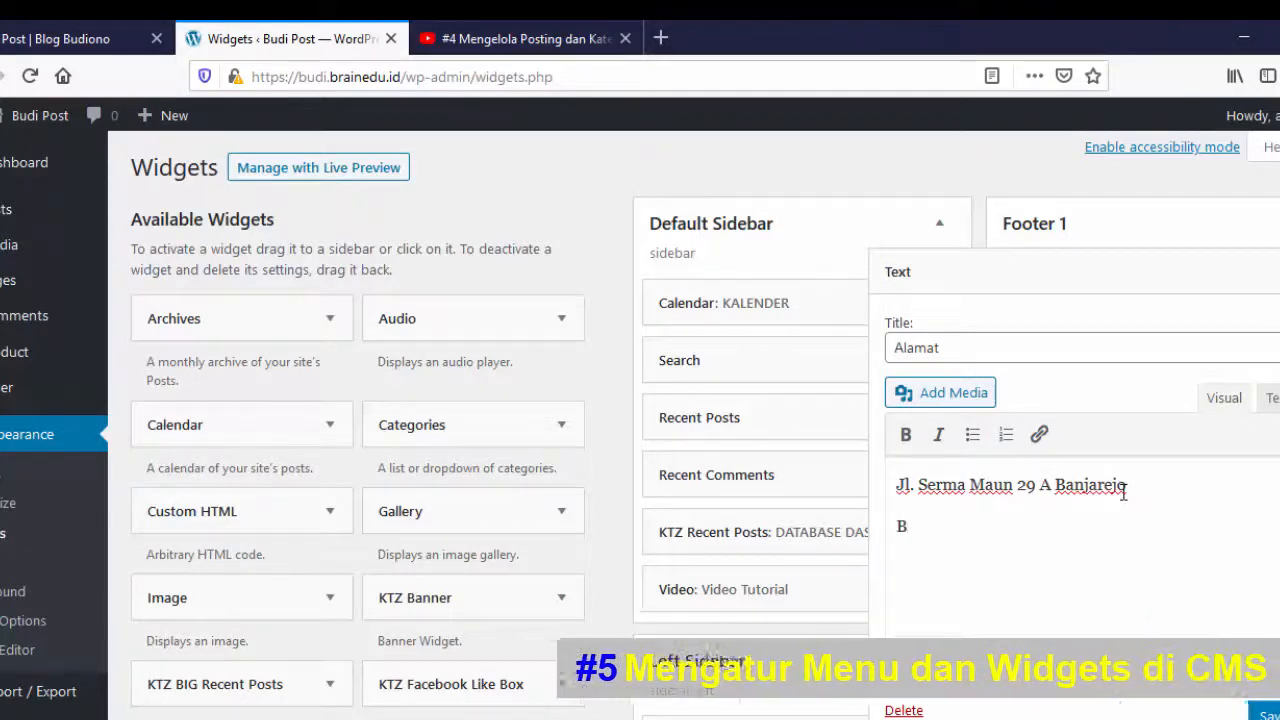
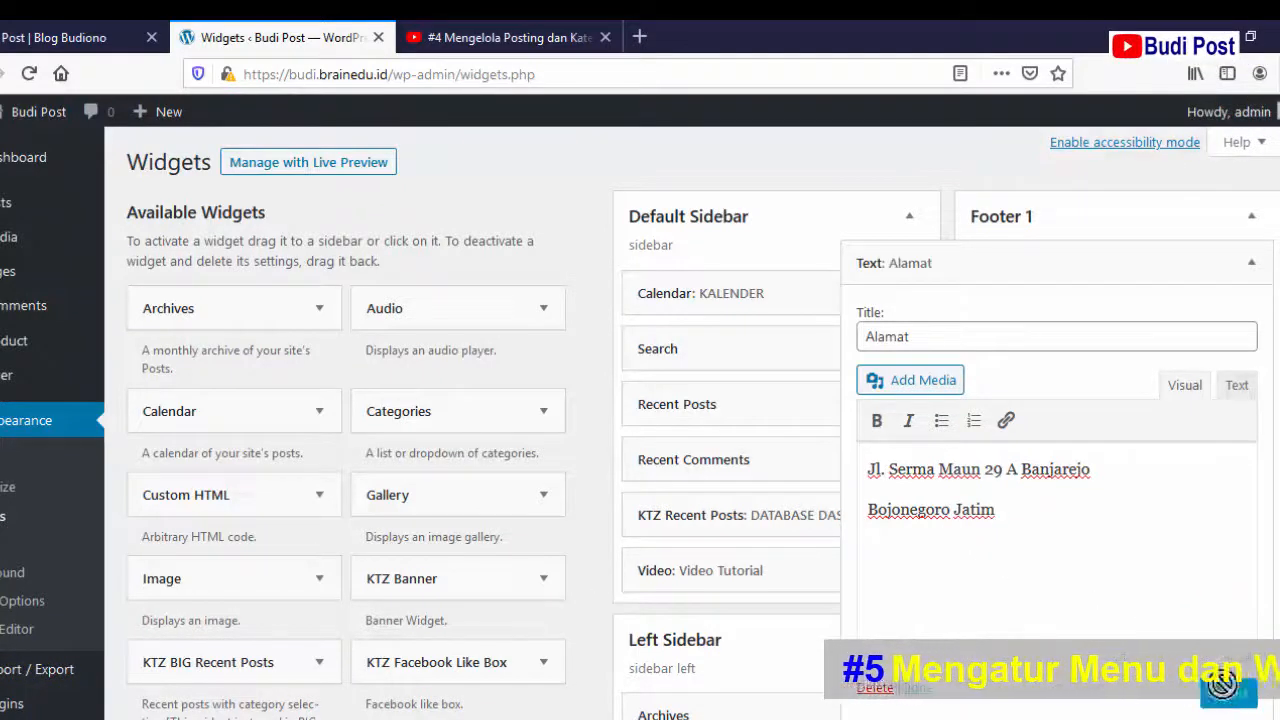
left_click(916, 689)
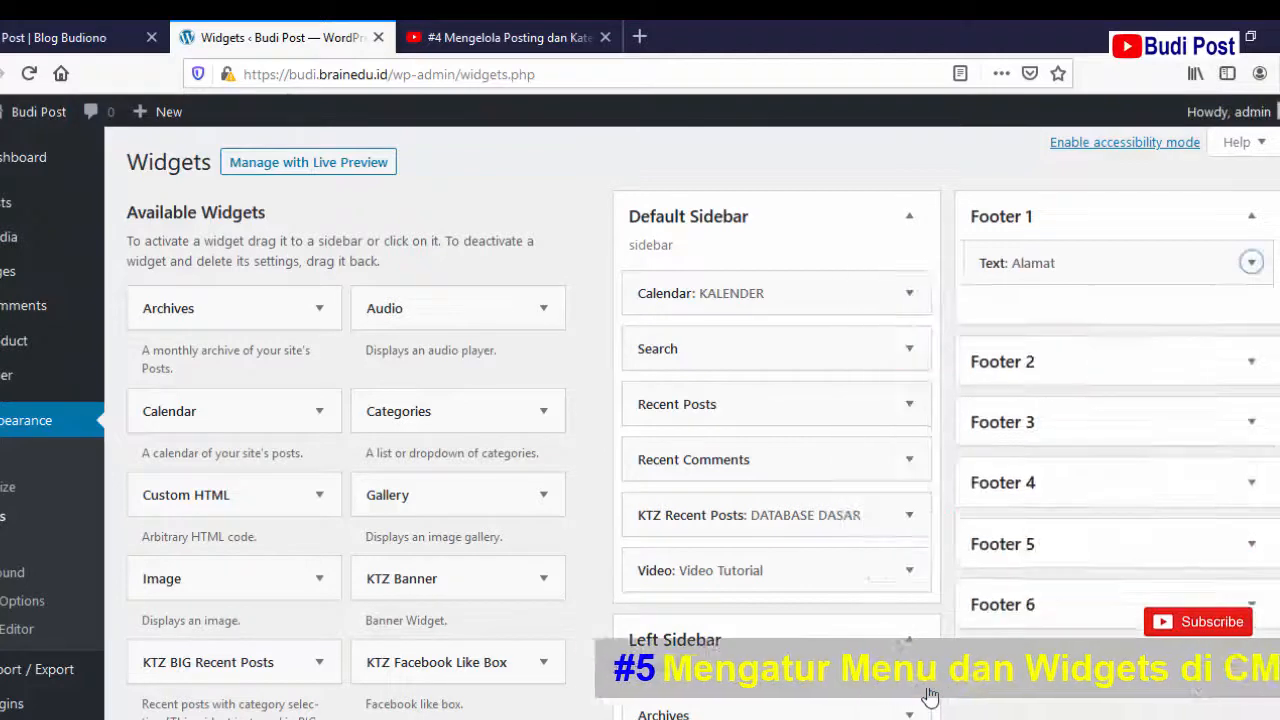
left_click(26, 37)
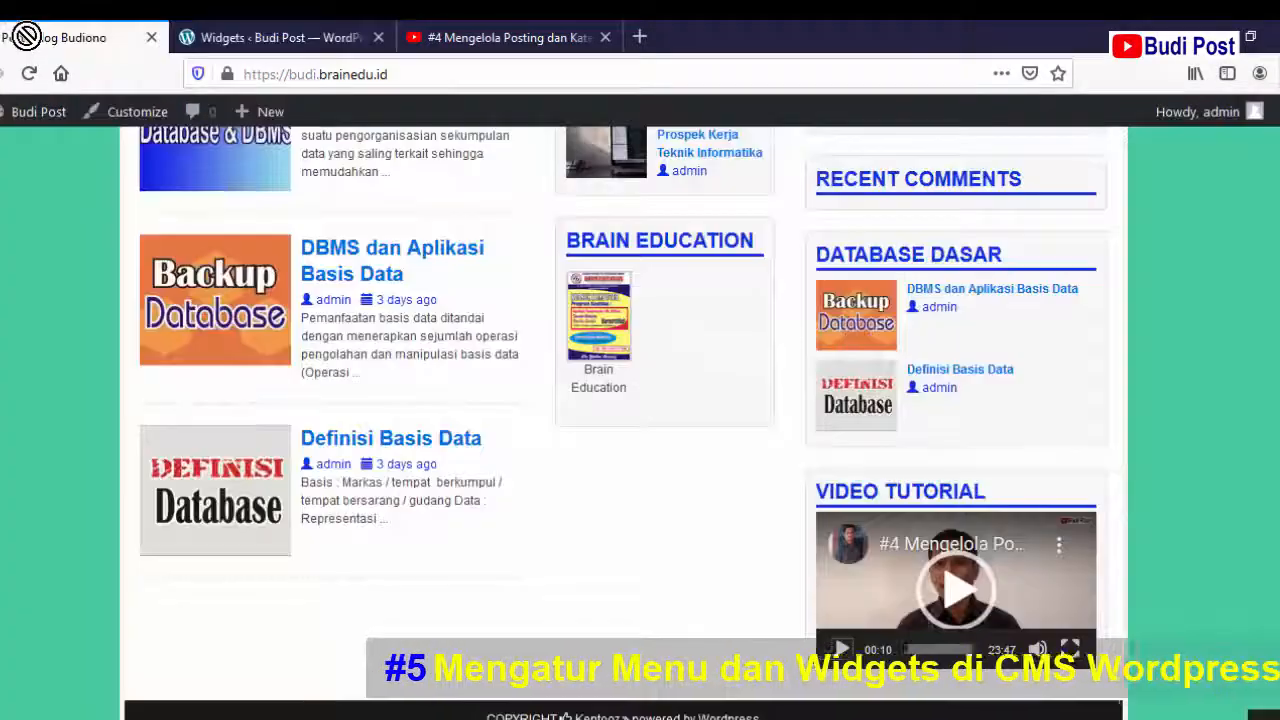
left_click(29, 73)
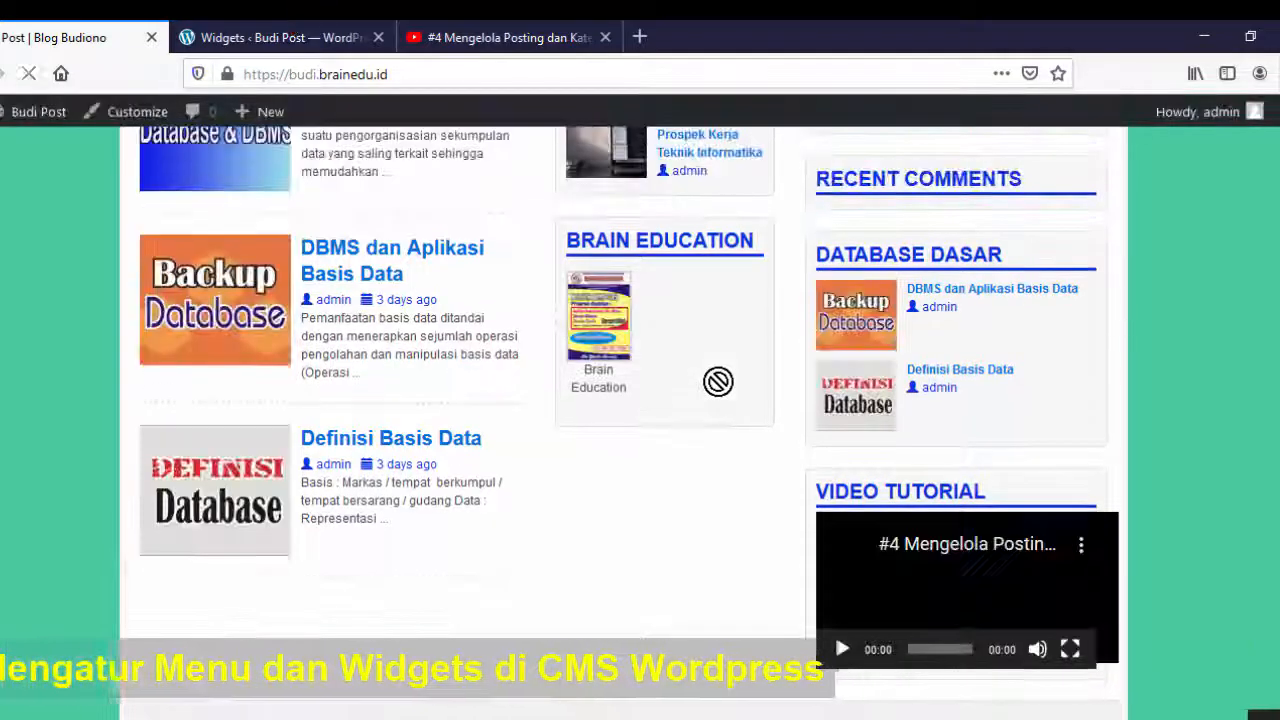
scroll(718, 381, "down", 3)
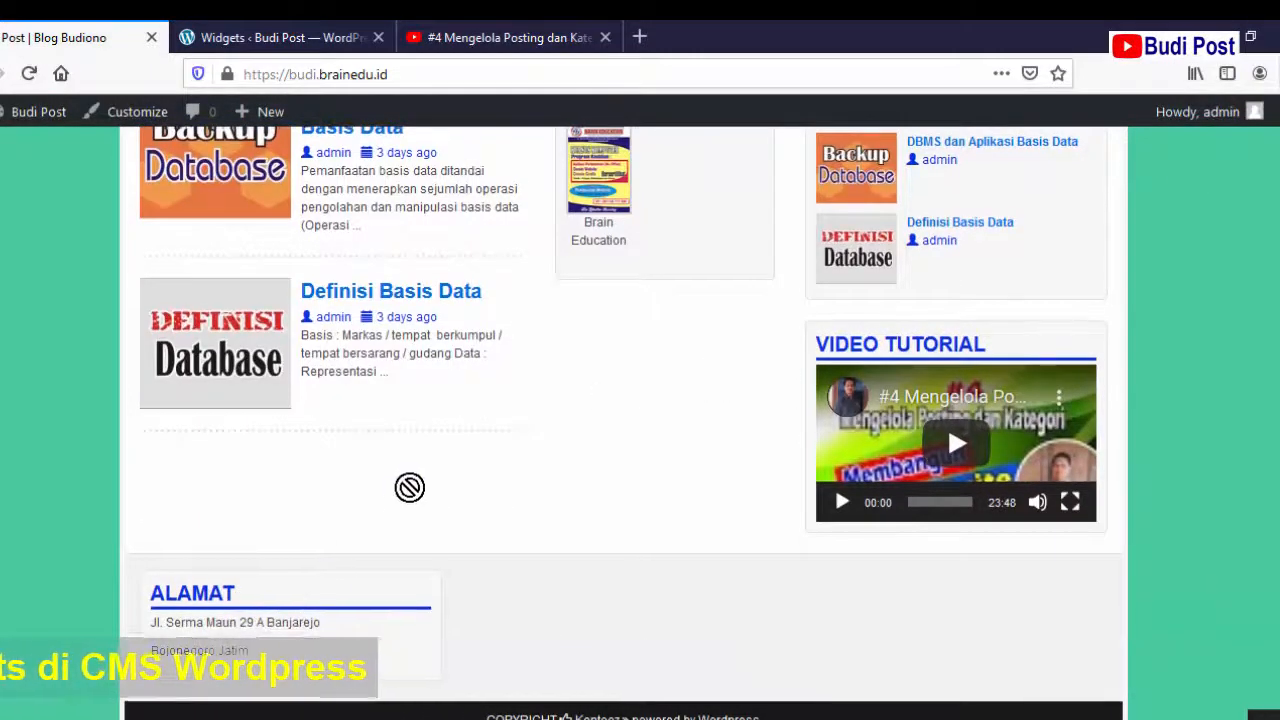
scroll(408, 486, "up", 3)
left_click(300, 36)
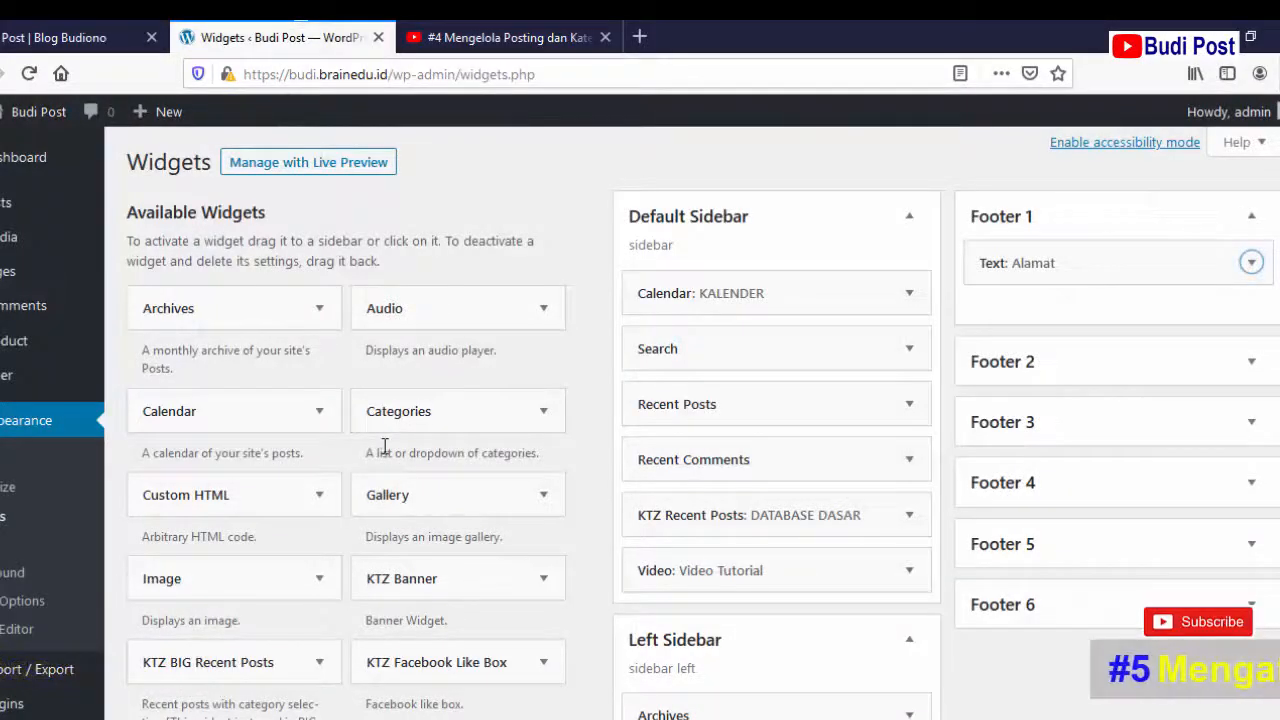
- Add a second, empty Text widget to the Footer 2 area from the Text widget's area list
scroll(385, 446, "down", 8)
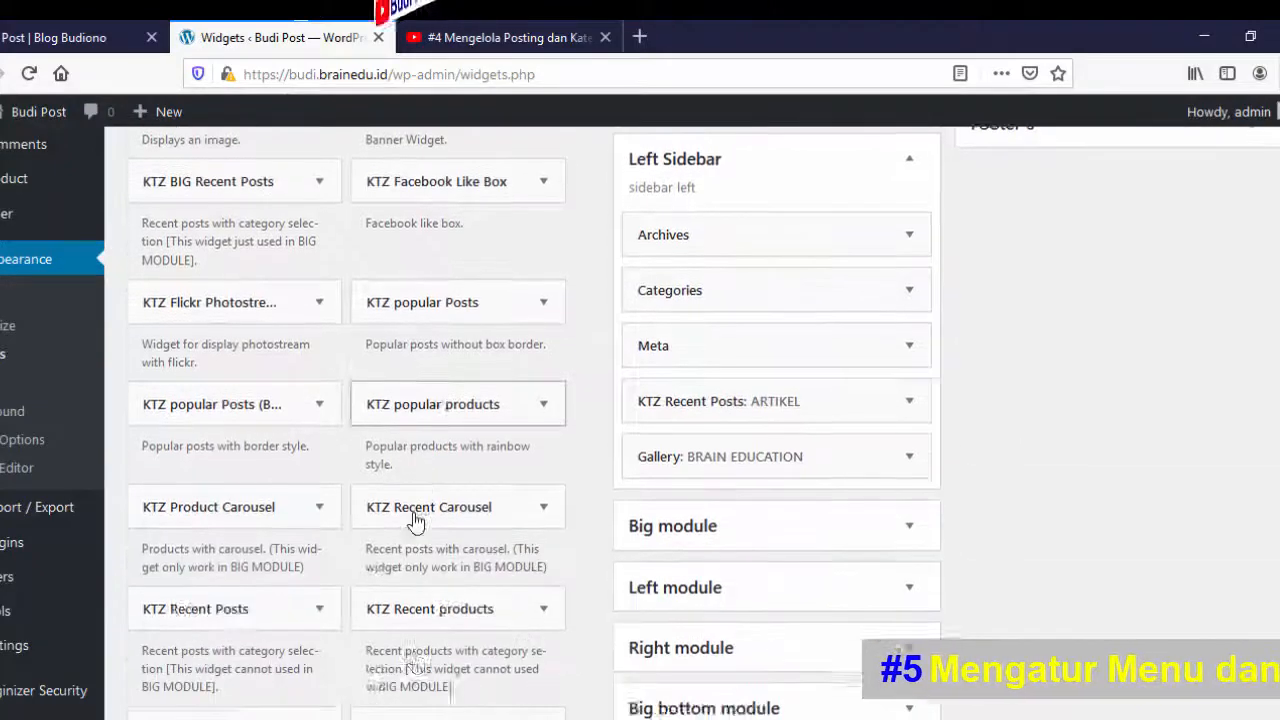
scroll(415, 520, "down", 4)
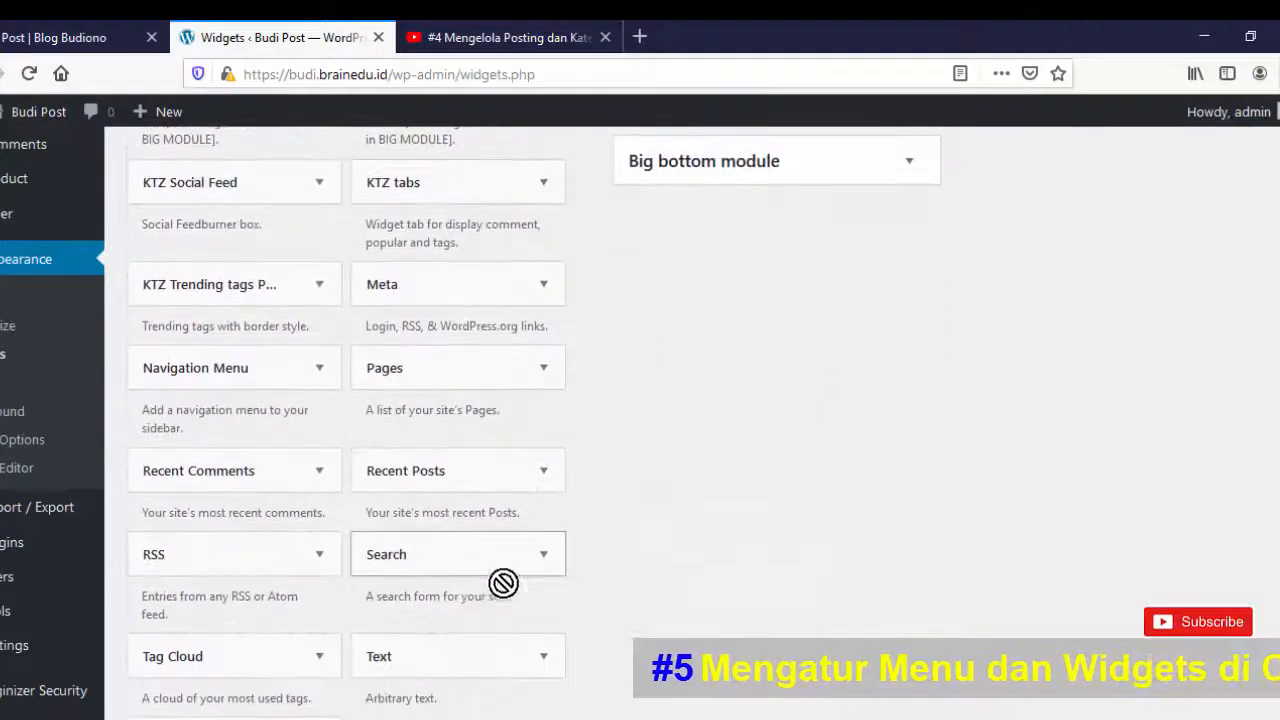
scroll(574, 612, "down", 2)
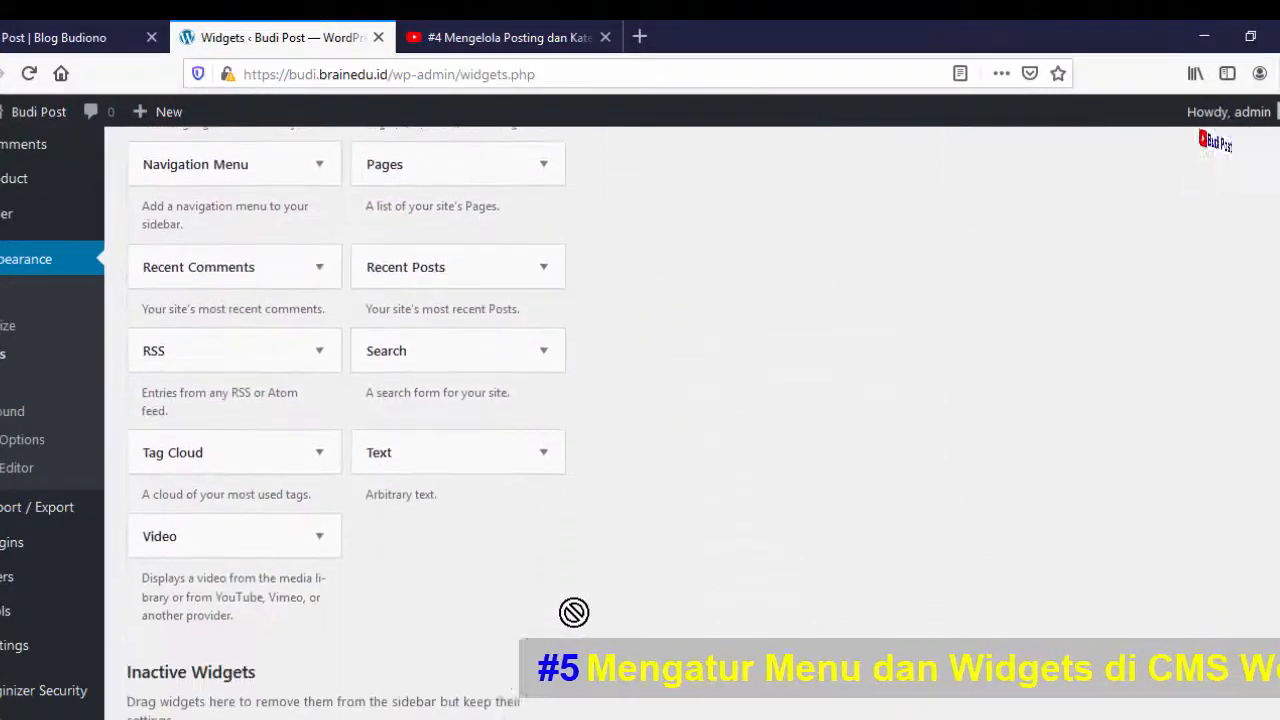
left_click(541, 452)
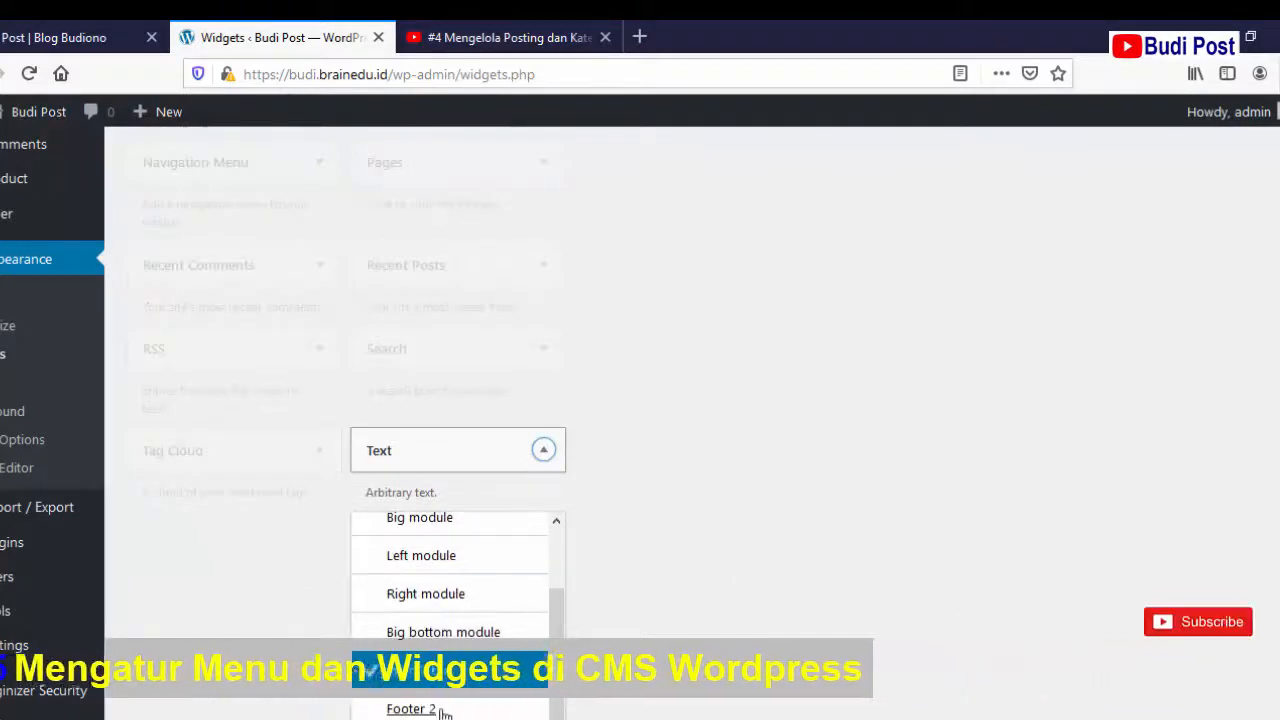
scroll(756, 572, "down", 2)
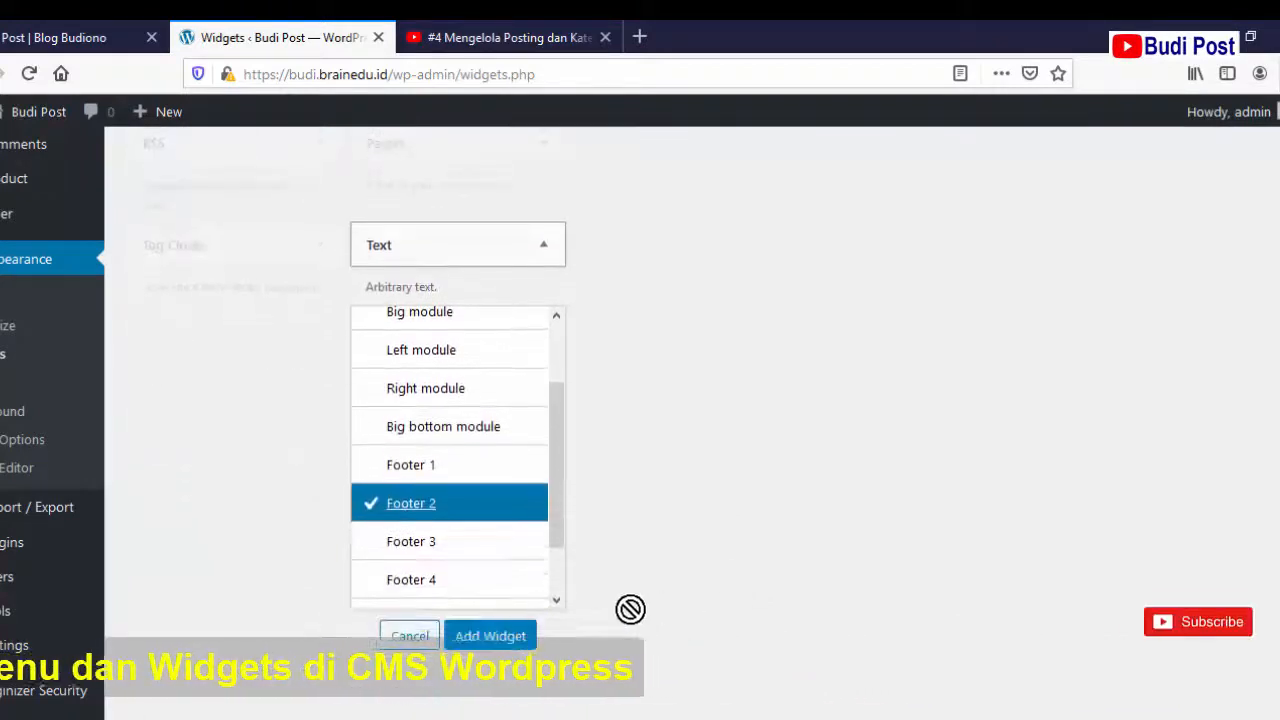
left_click(490, 637)
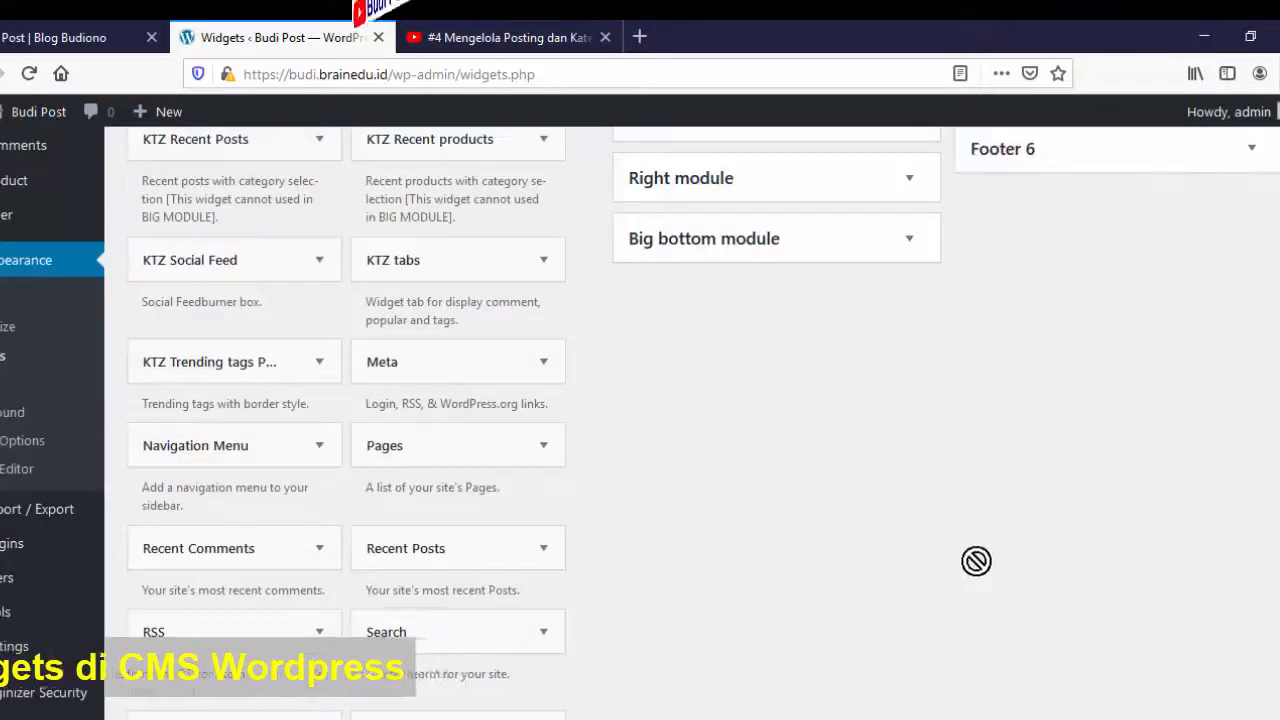
scroll(998, 498, "down", 5)
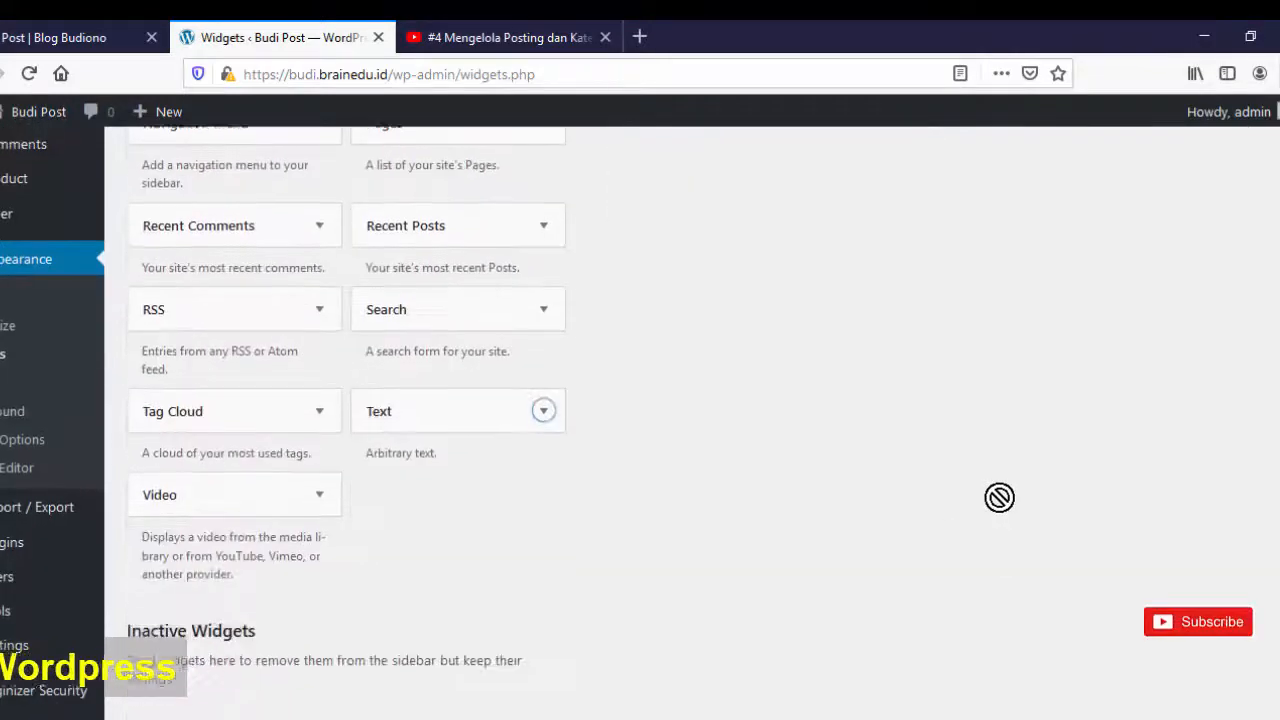
scroll(1005, 500, "up", 8)
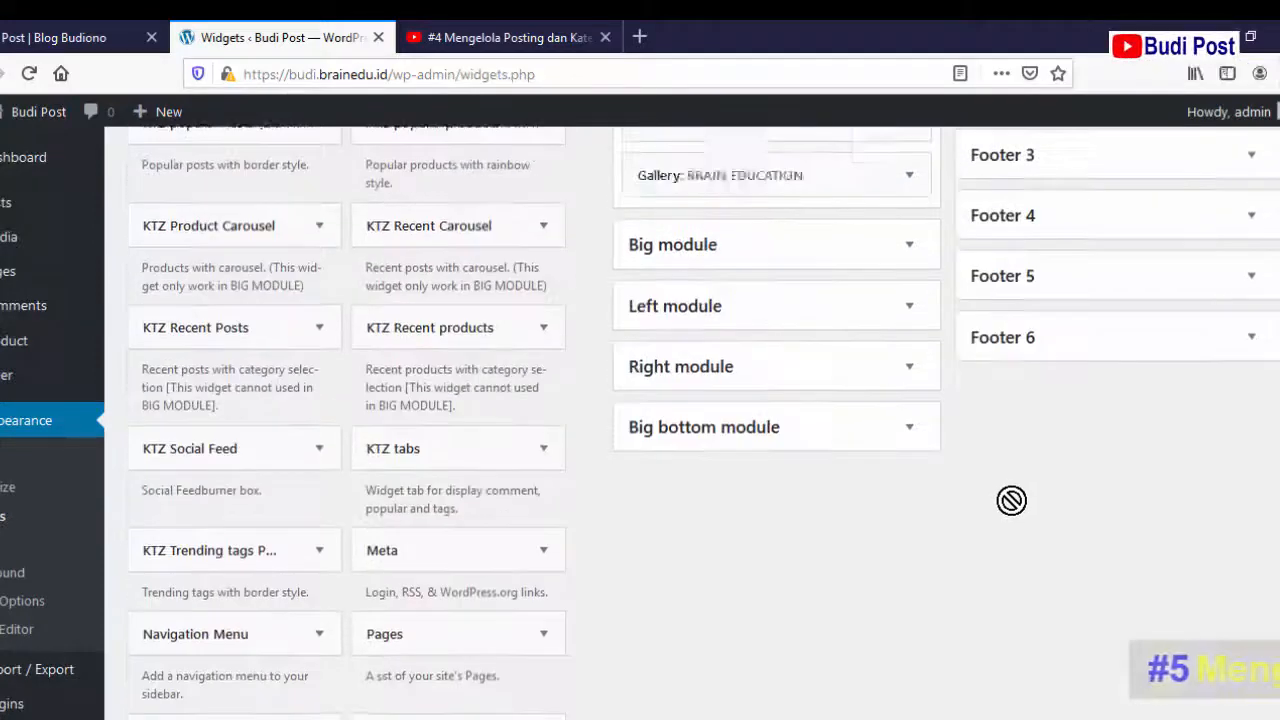
scroll(1011, 505, "up", 5)
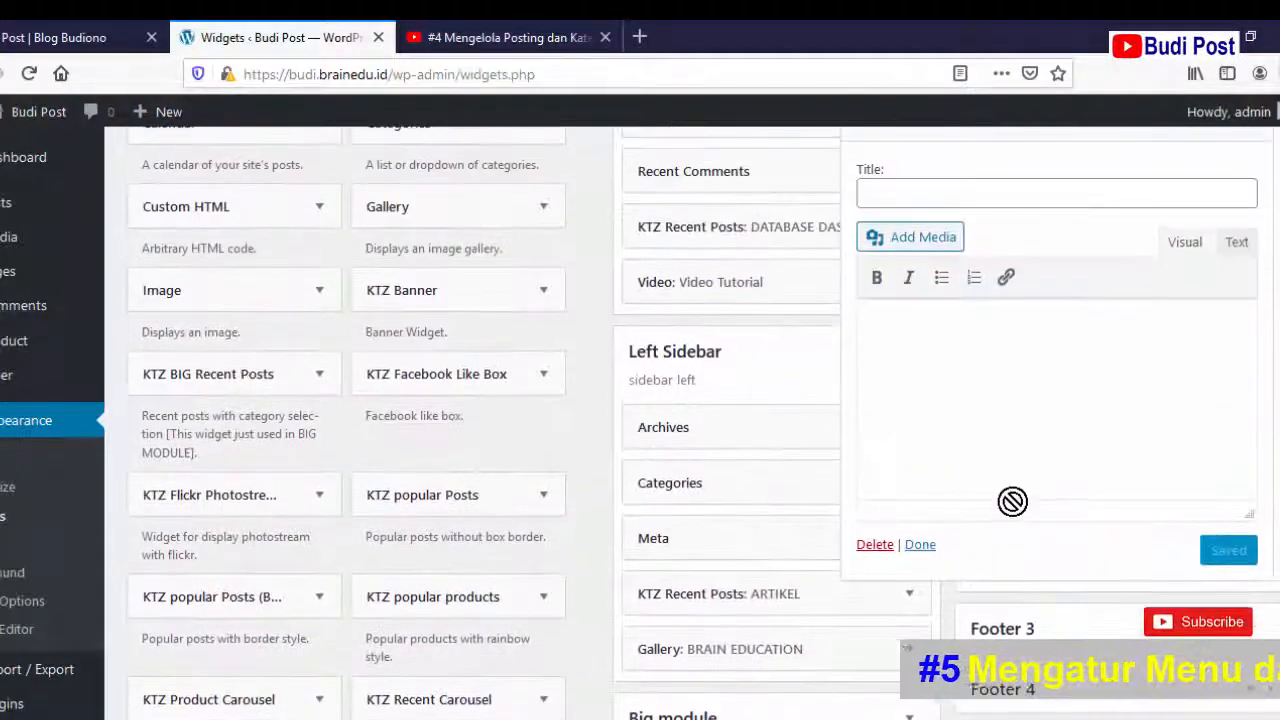
- Title the Footer 2 Text widget 'Kursus Komputer' with body 'Lembaga Pendidikan dan Pengembangan Profesi', then save it
left_click(963, 397)
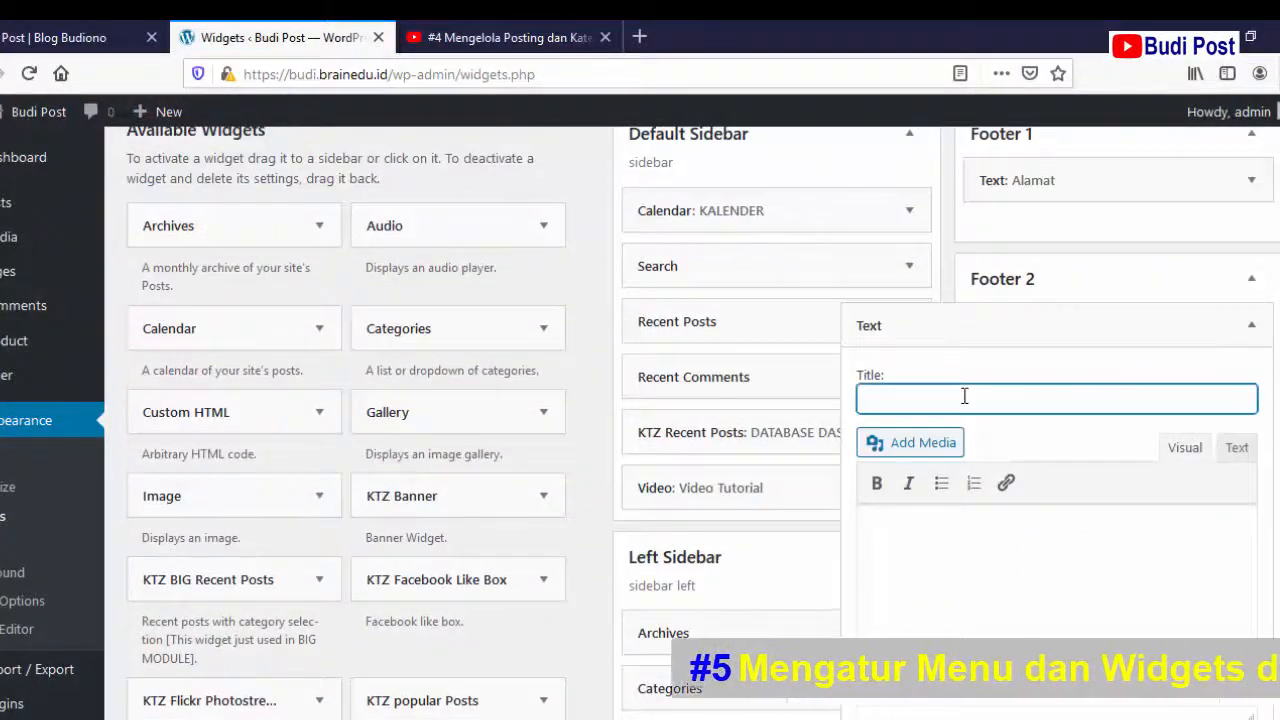
type("K")
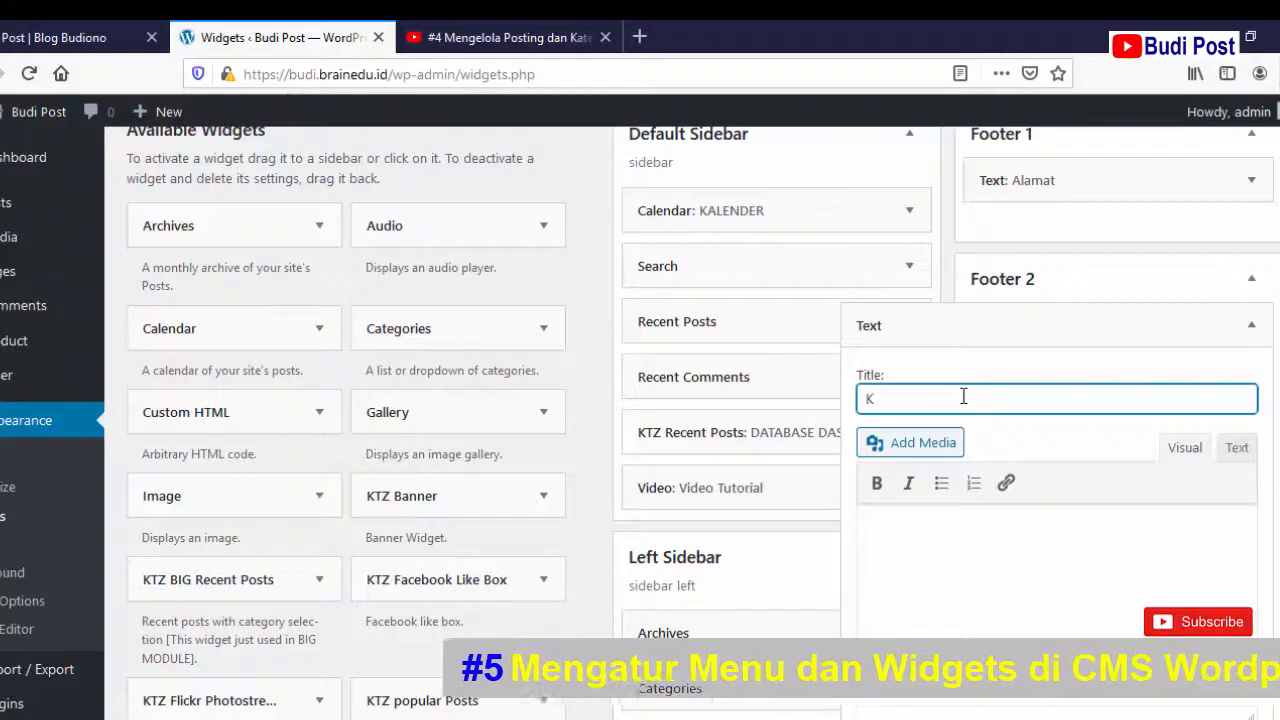
type("ursu")
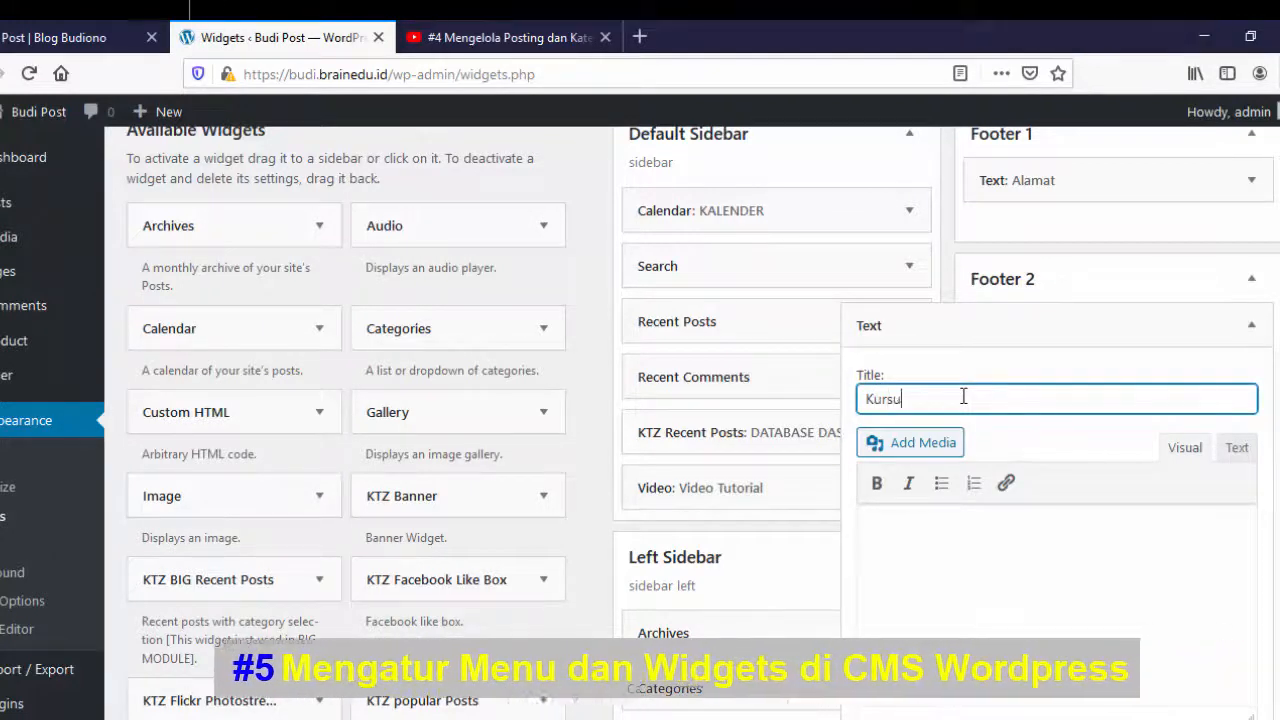
type("s Komputer")
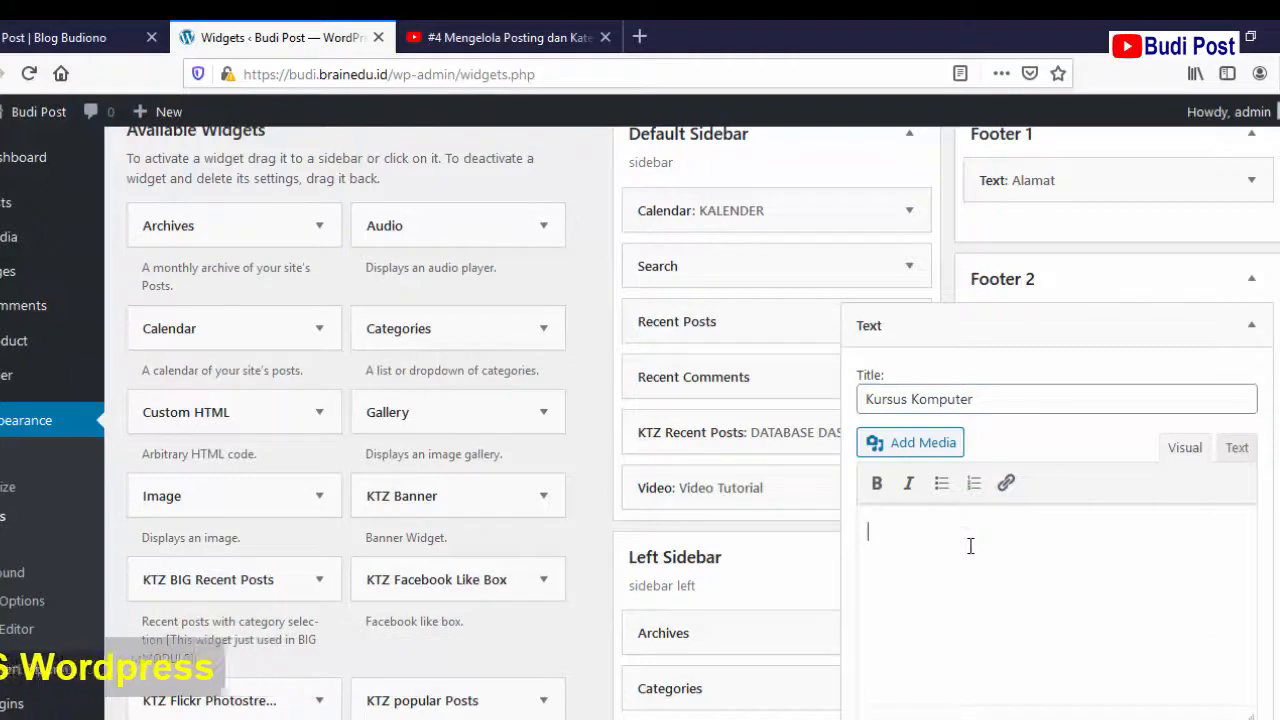
type("L")
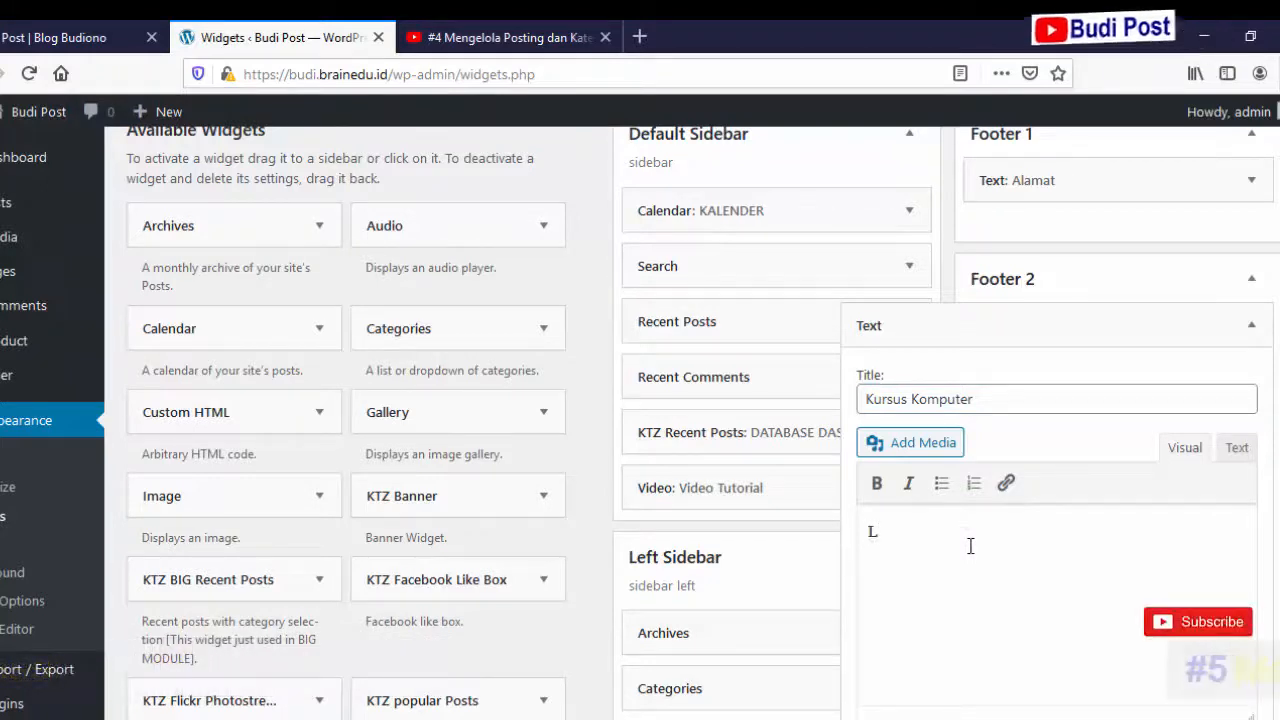
type("embaga")
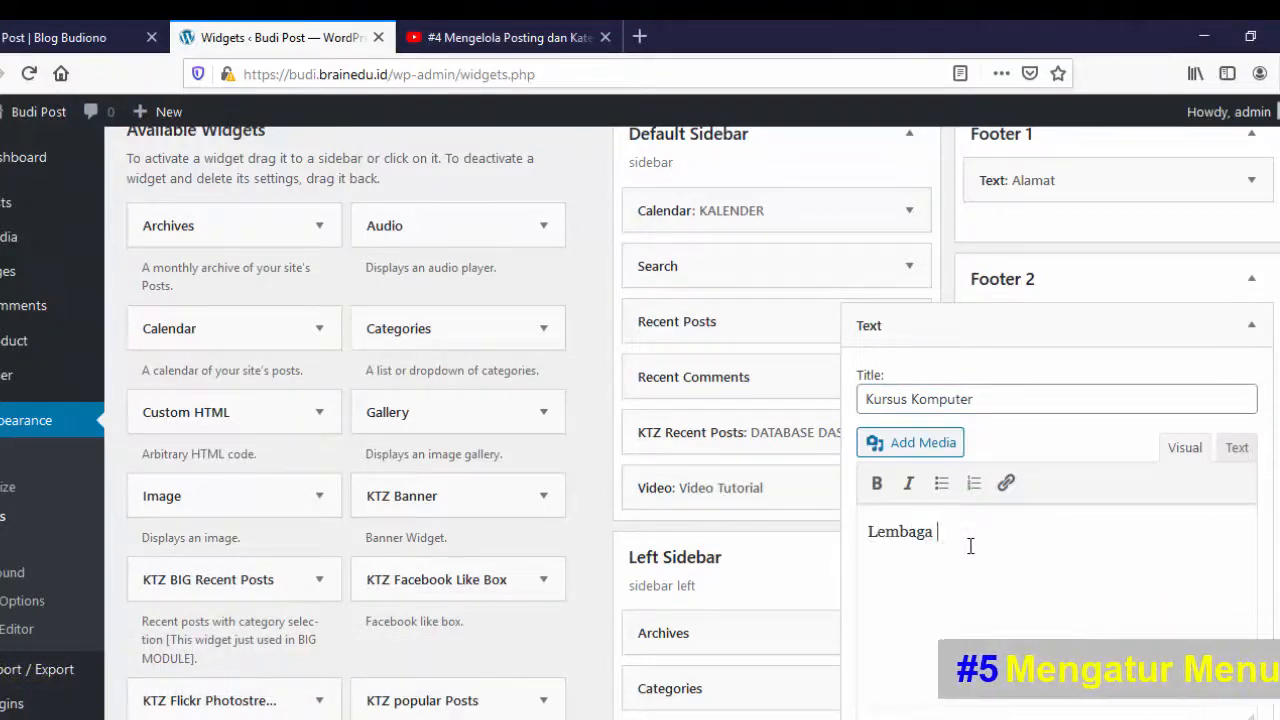
type(" Pendidi")
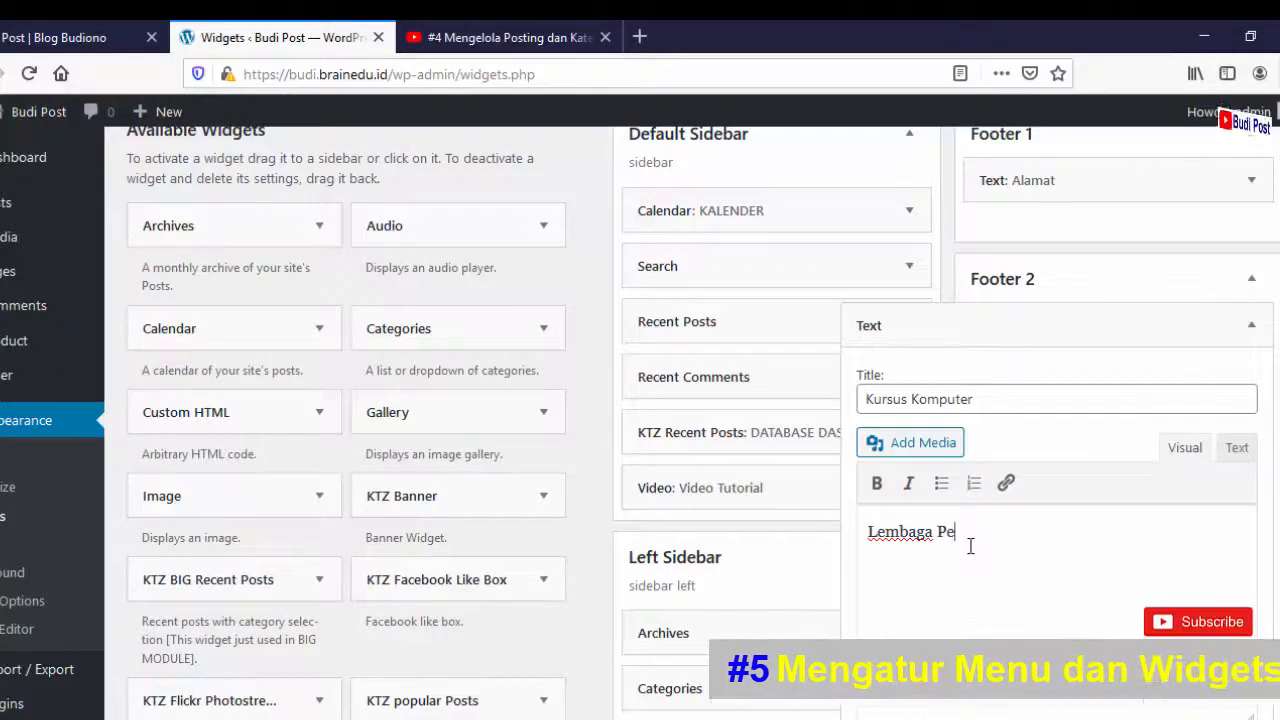
type("kan da")
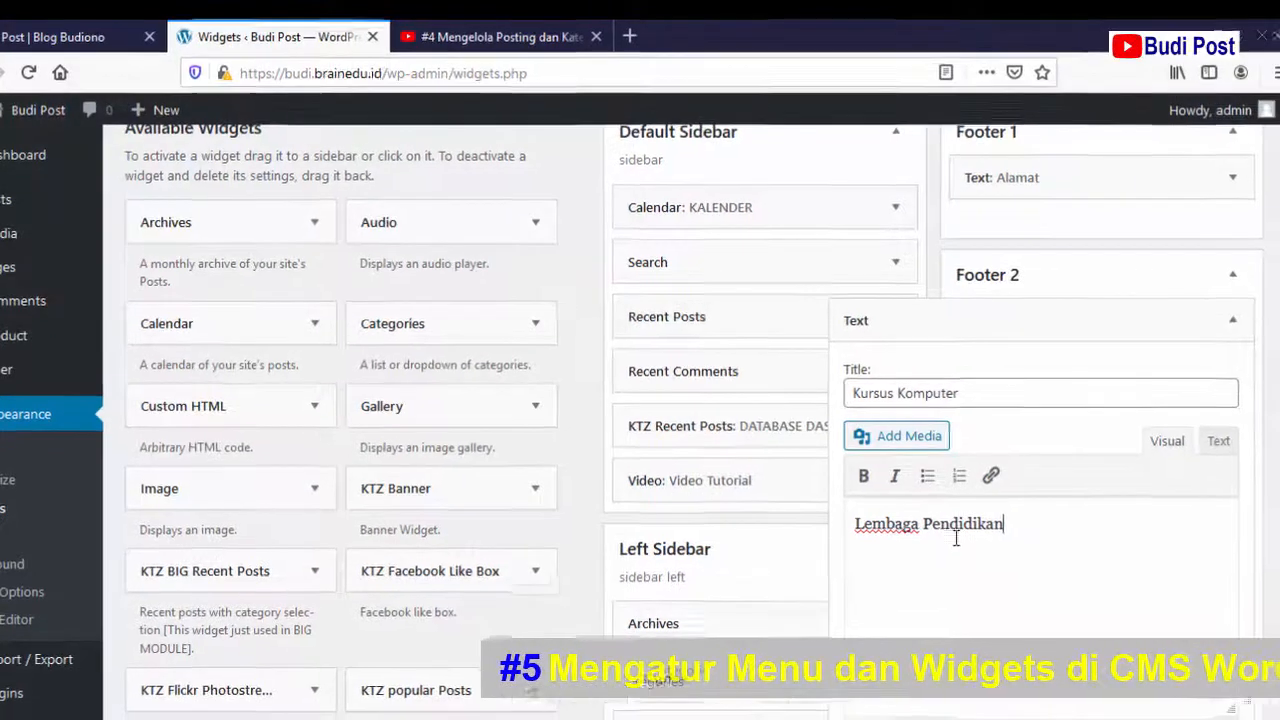
type("n P")
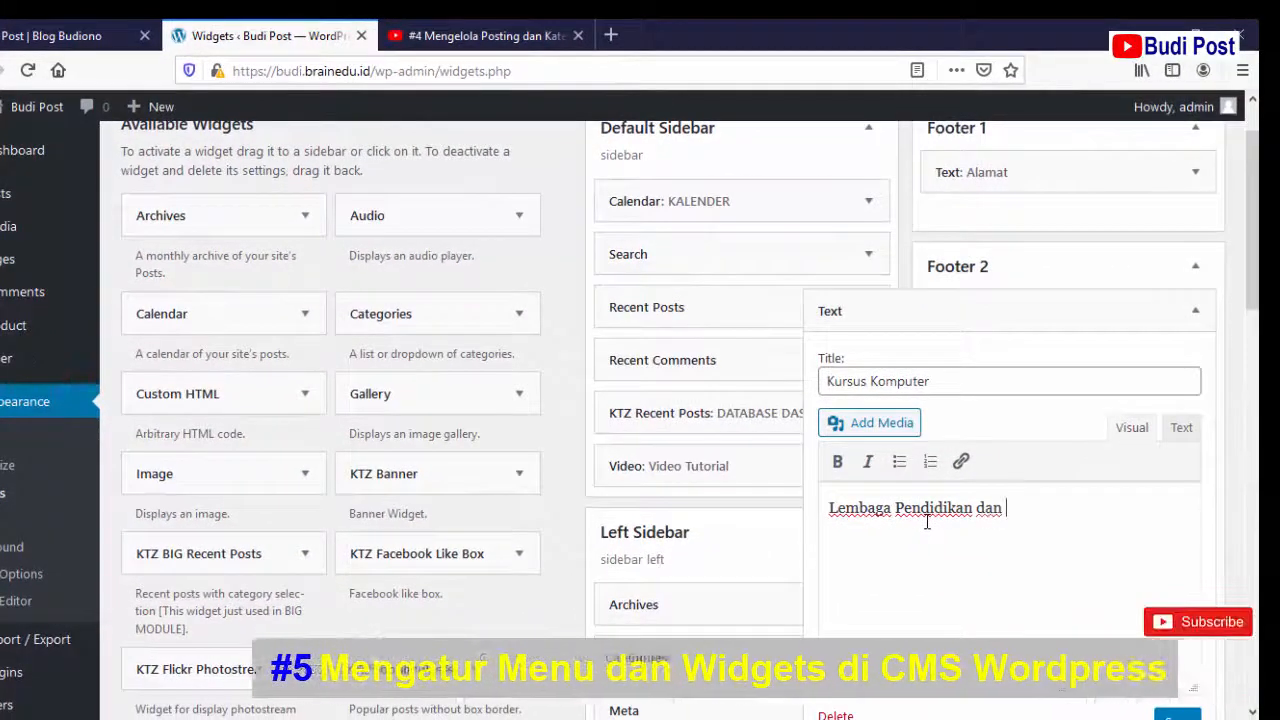
type("enge")
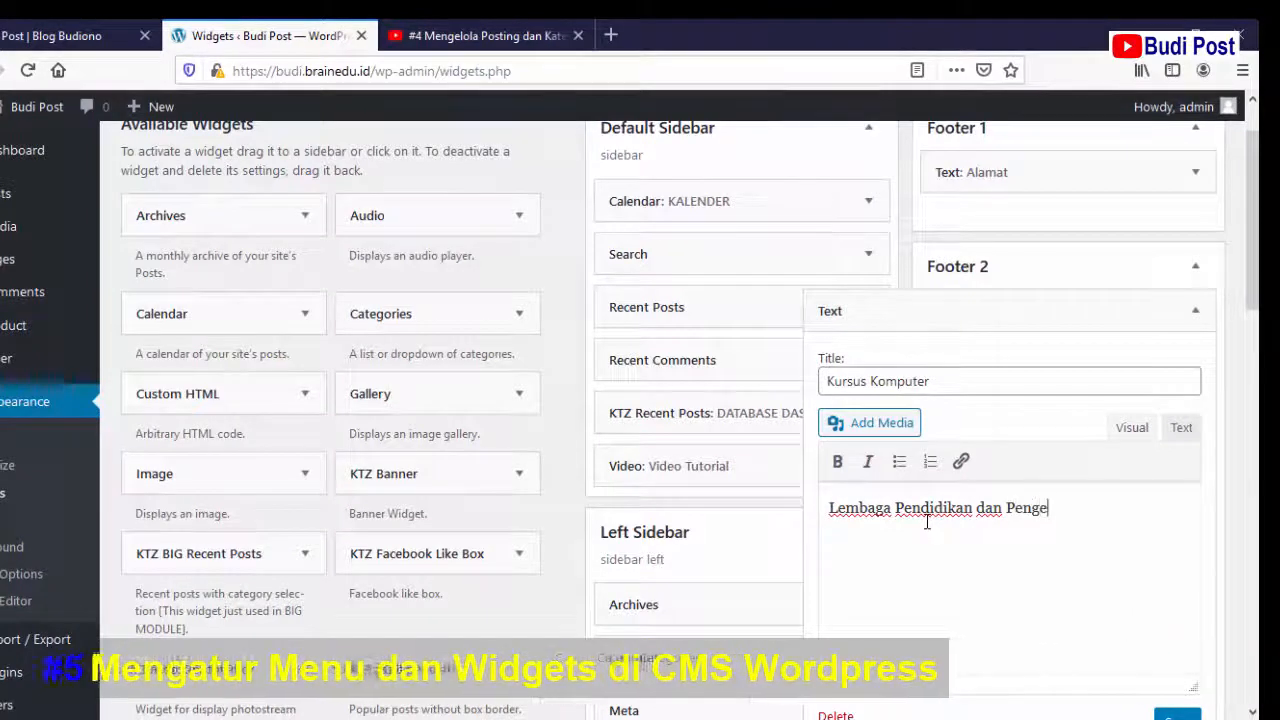
type("mbangan")
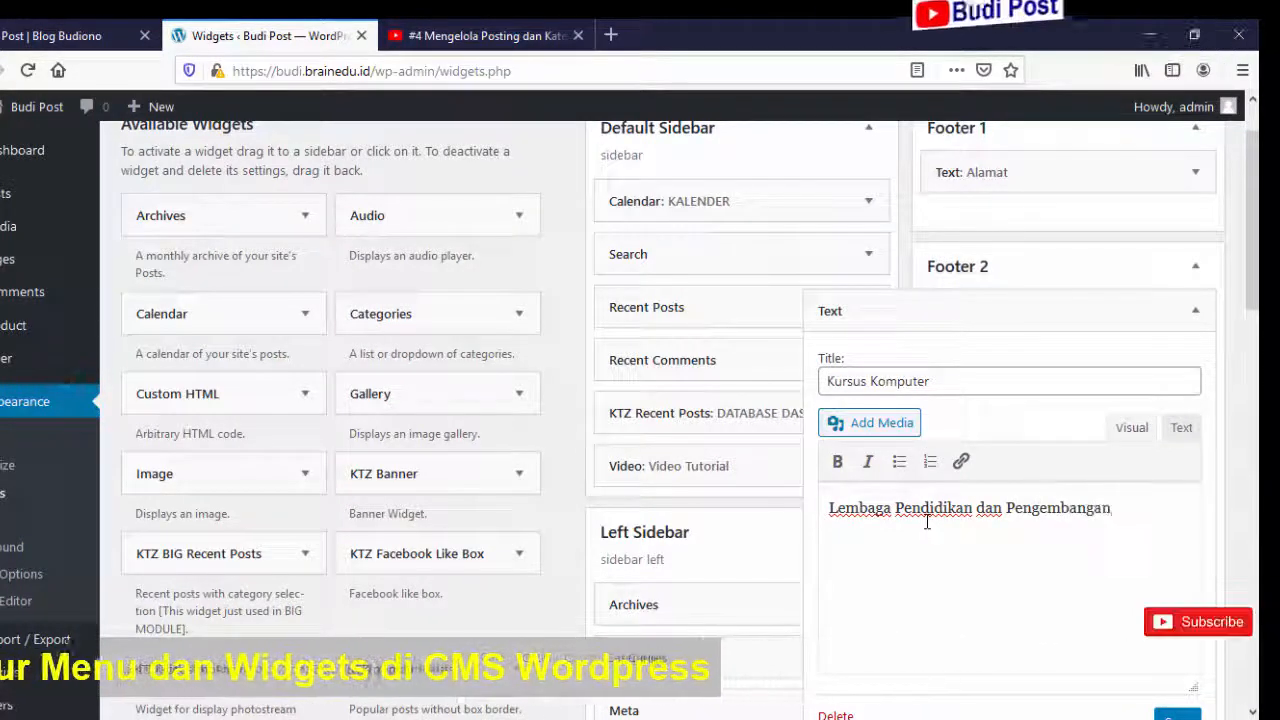
type(" Profesi")
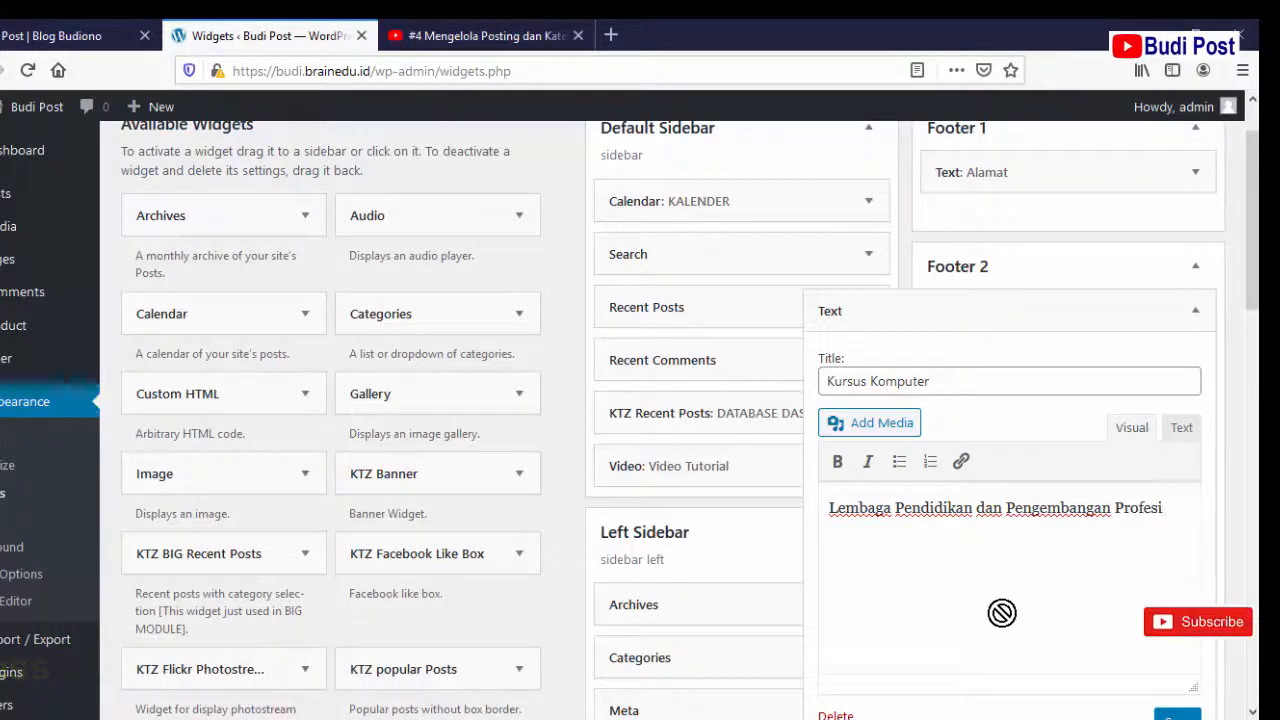
scroll(1004, 610, "down", 3)
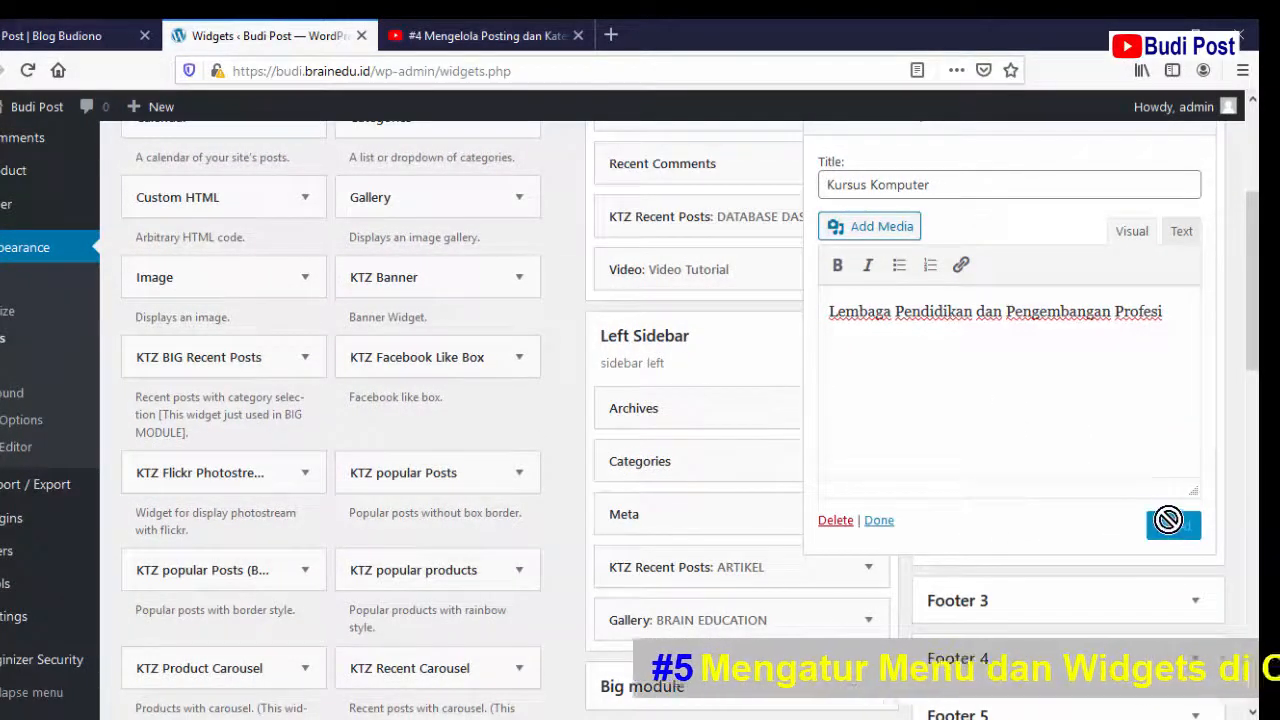
left_click(879, 521)
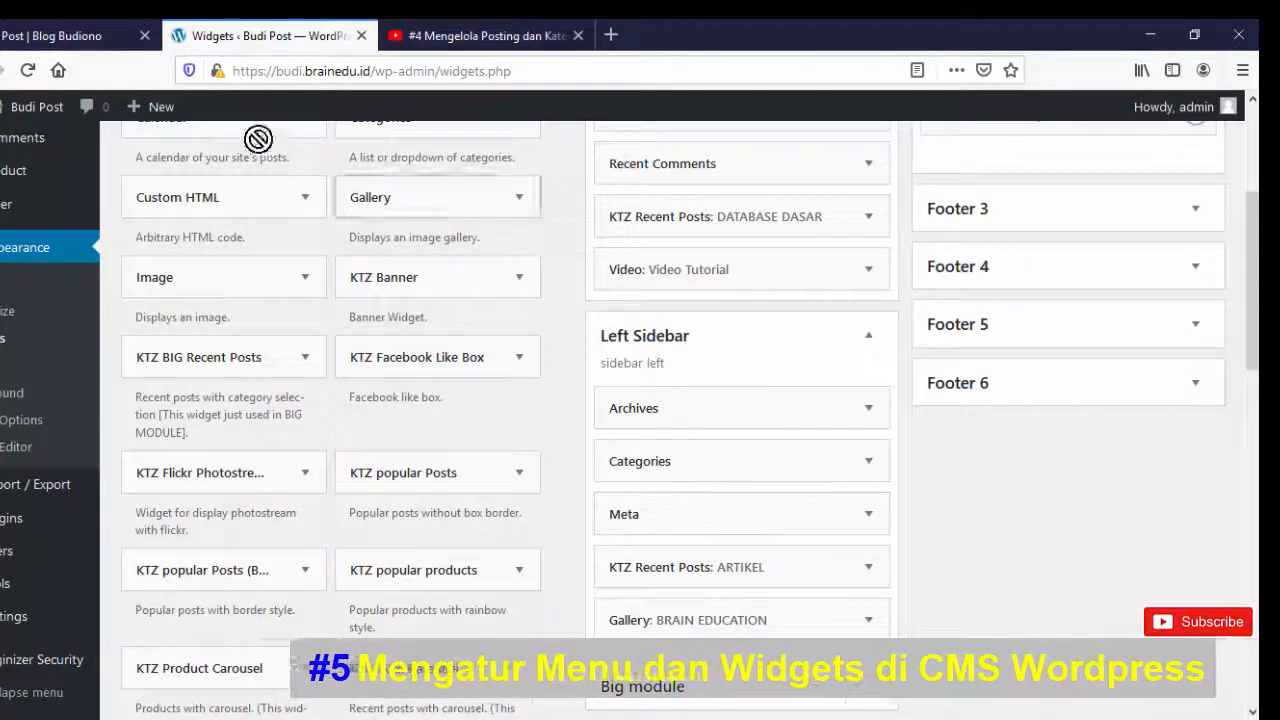
- Check the Budi Post home page footer for the ALAMAT and KURSUS KOMPUTER widgets
left_click(68, 35)
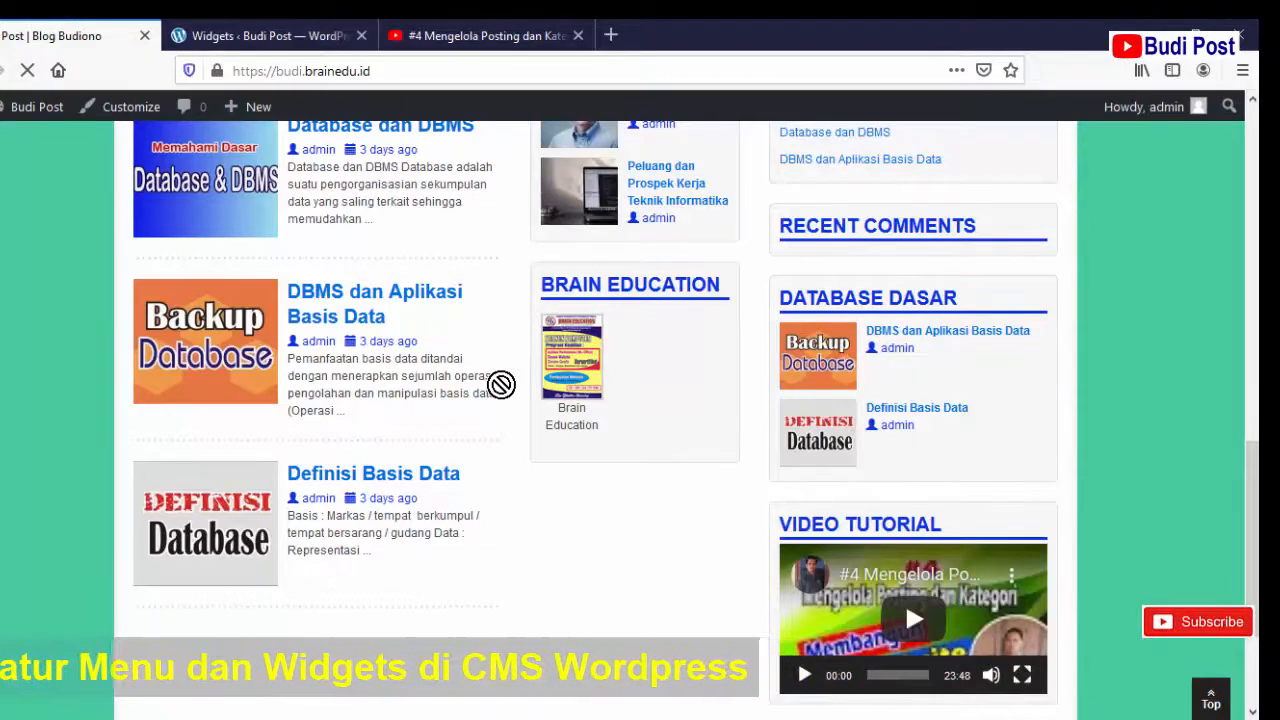
scroll(503, 384, "down", 3)
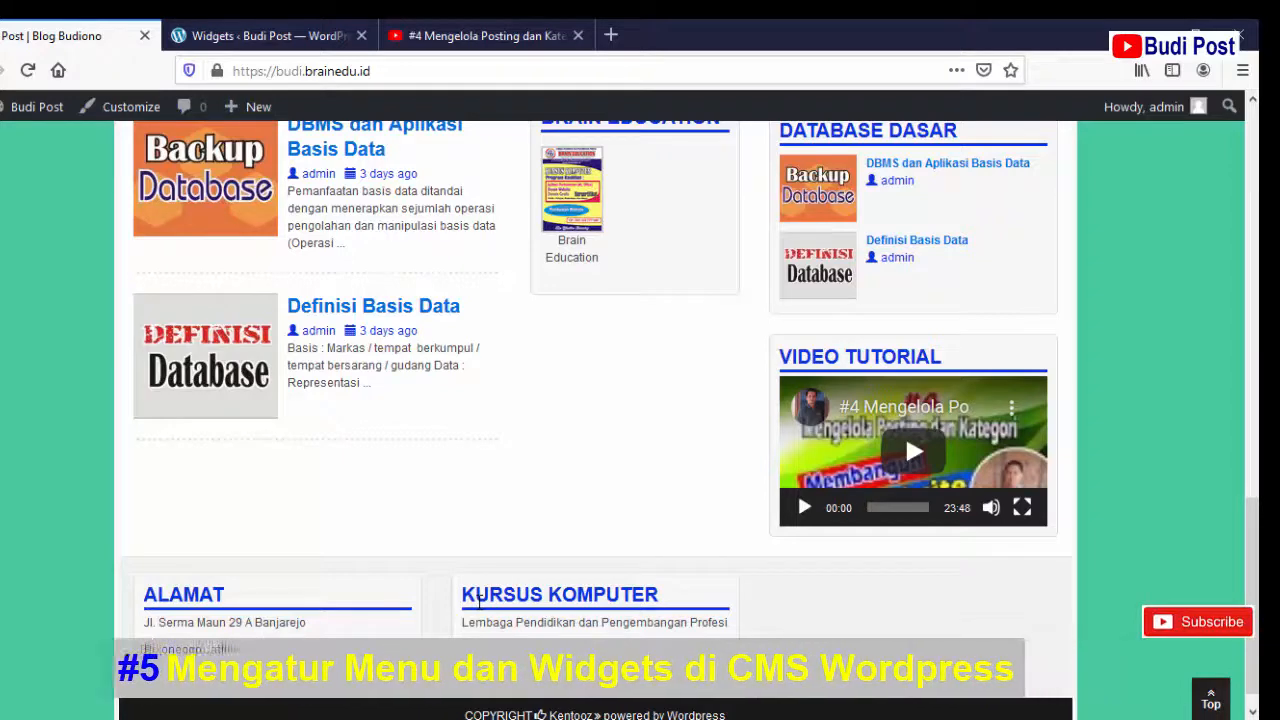
scroll(479, 600, "down", 1)
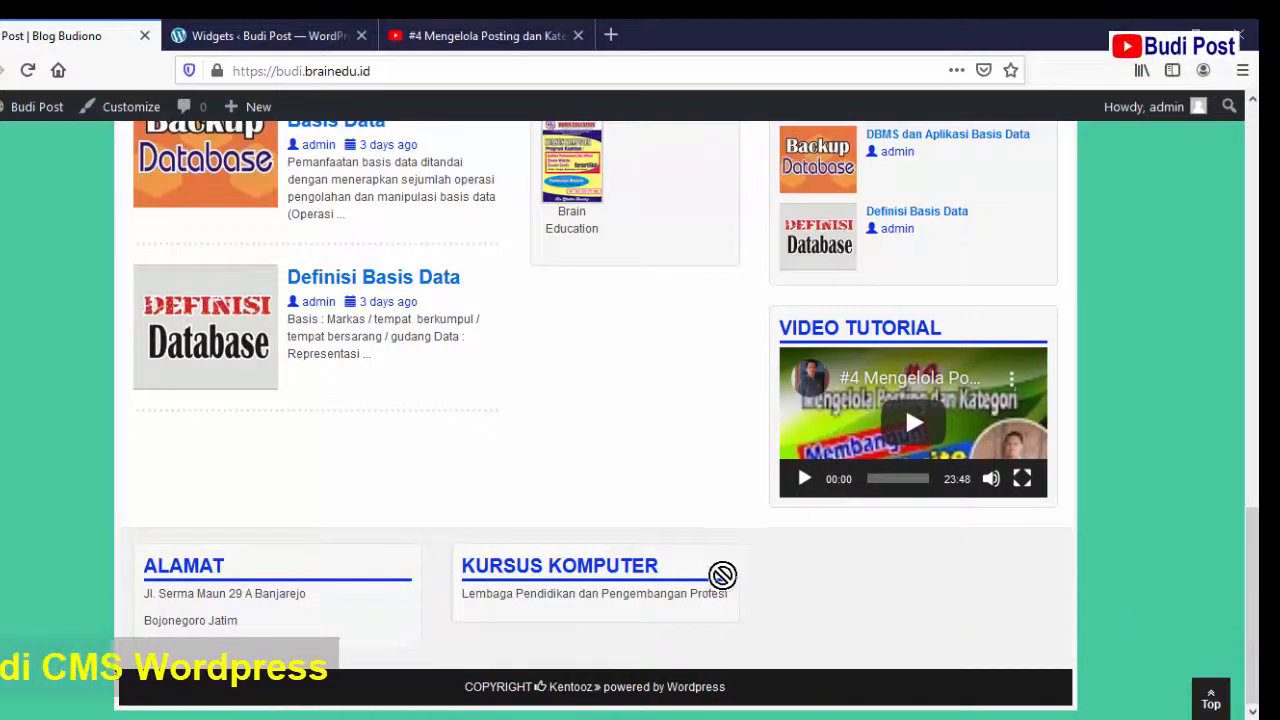
scroll(794, 580, "up", 2)
scroll(797, 578, "up", 3)
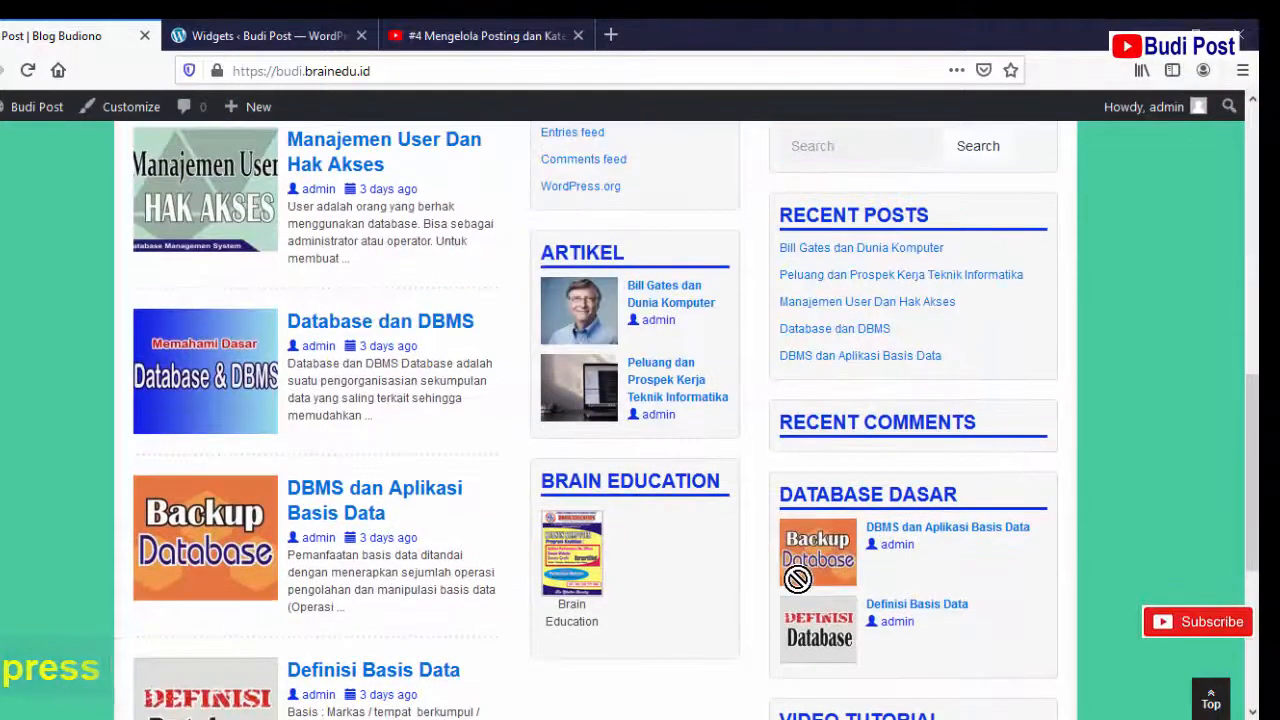
scroll(797, 578, "up", 8)
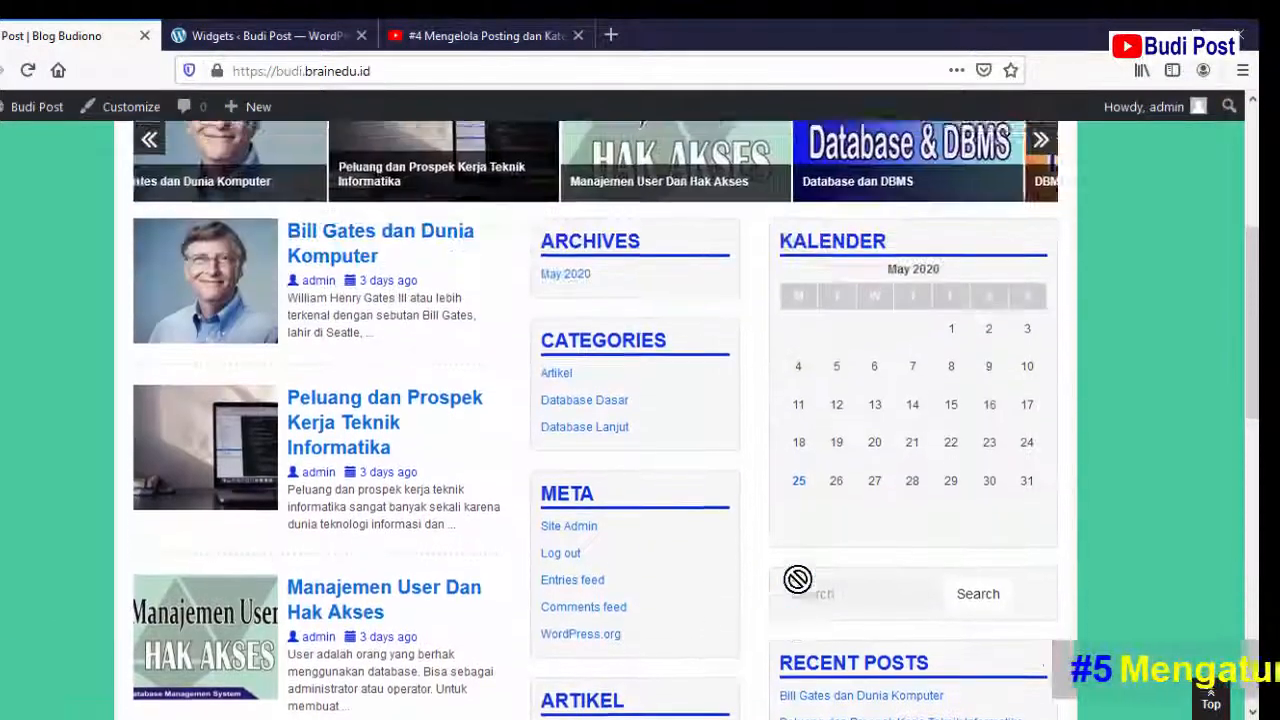
scroll(797, 578, "up", 3)
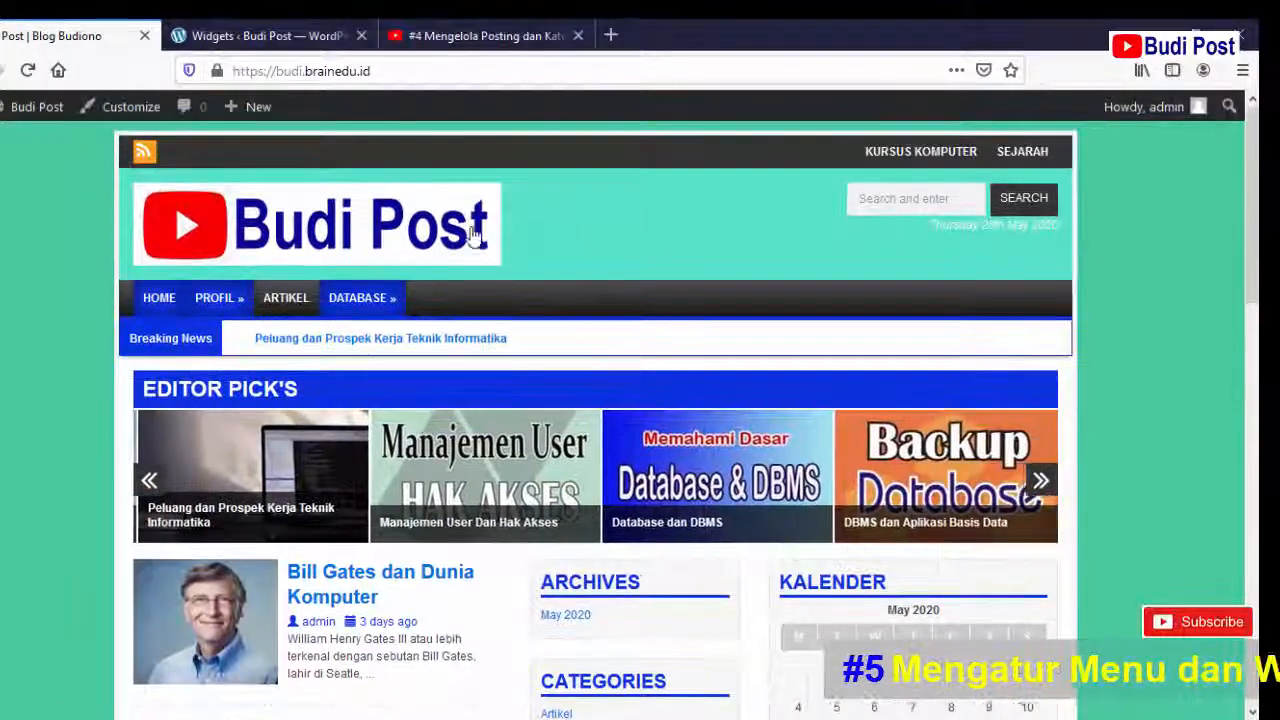
- Reload the Budi Post home page after visiting the widgets admin page
left_click(263, 35)
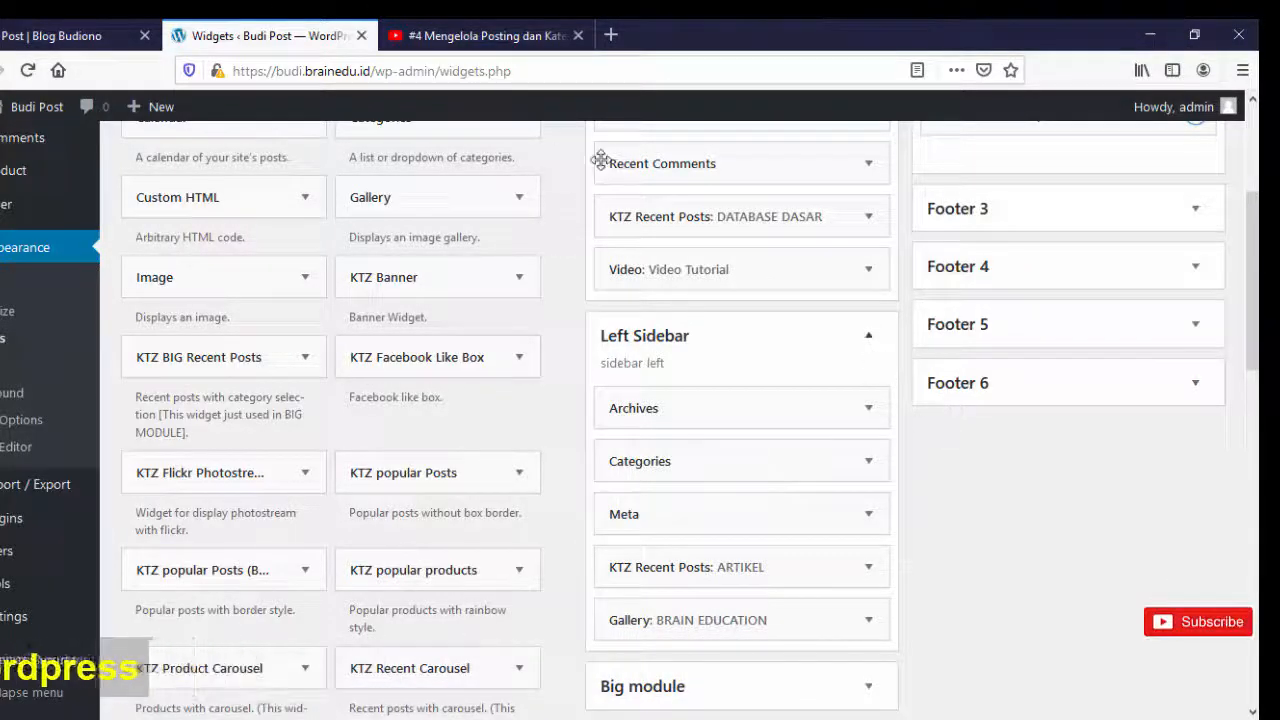
left_click(37, 38)
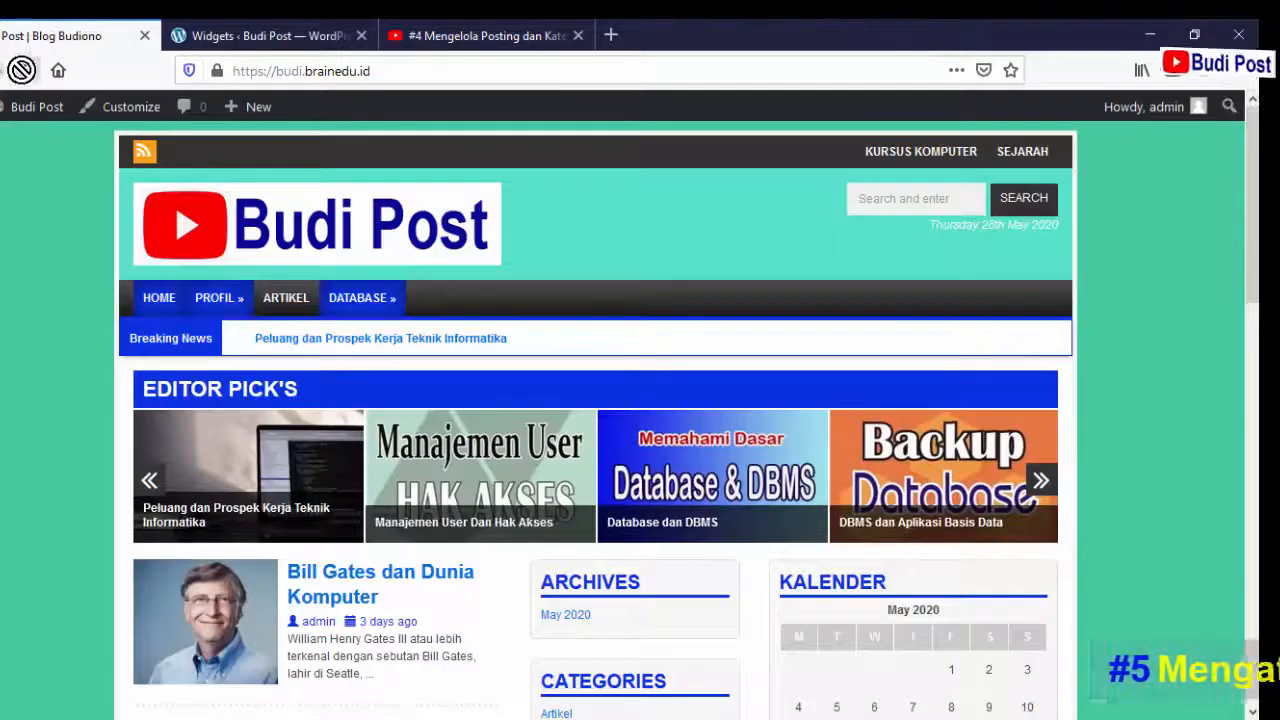
left_click(24, 75)
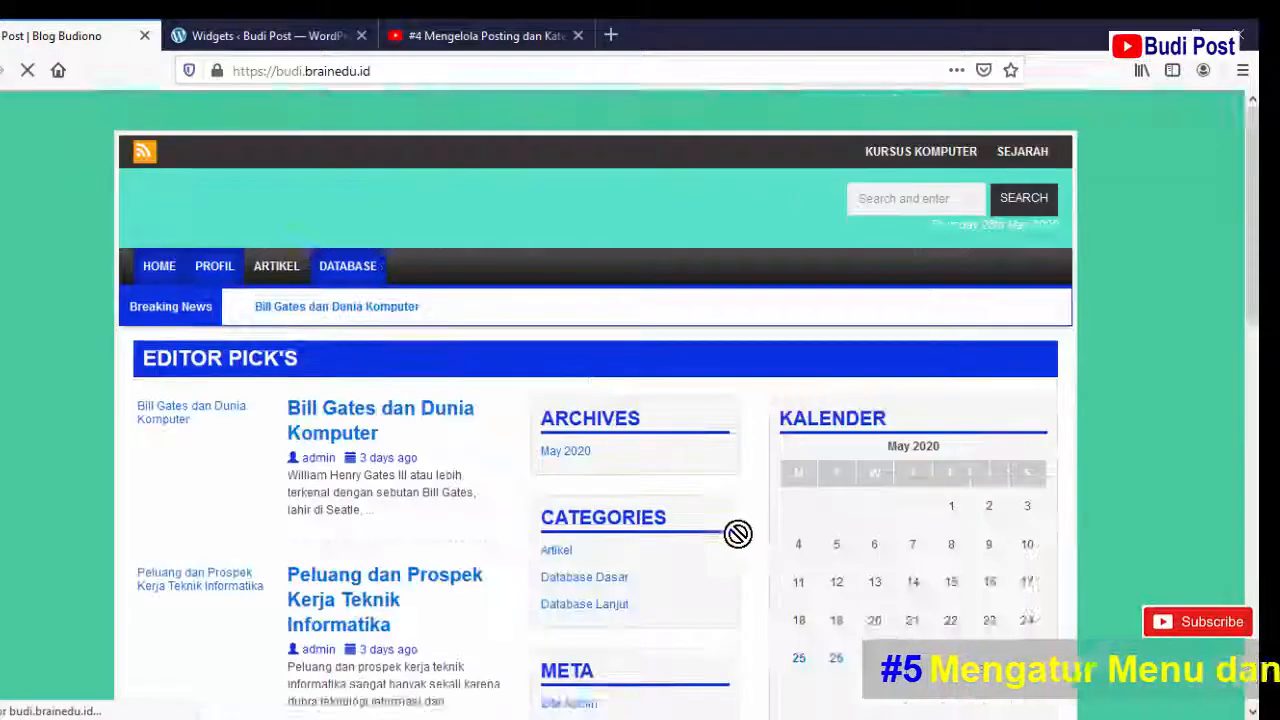